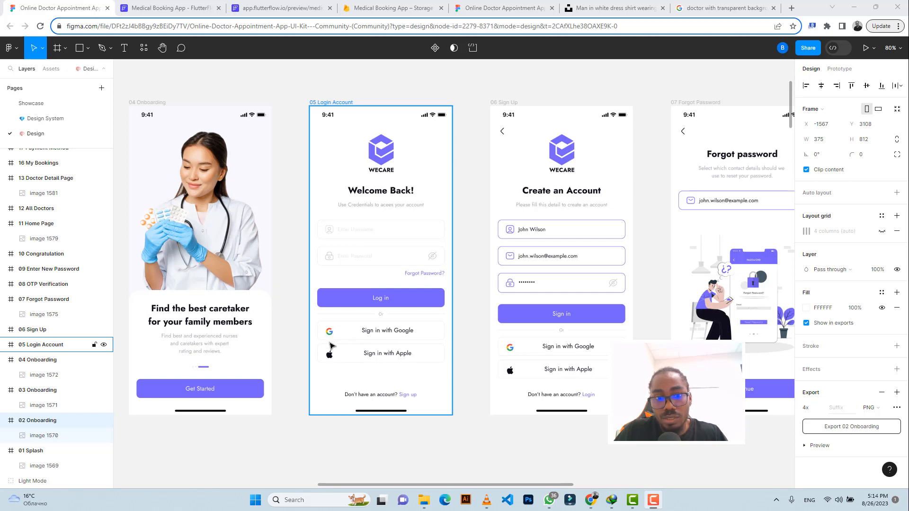
Step: Switch to the FlutterFlow project, create a blank page named Login, and delete its app bar
left_click(162, 8)
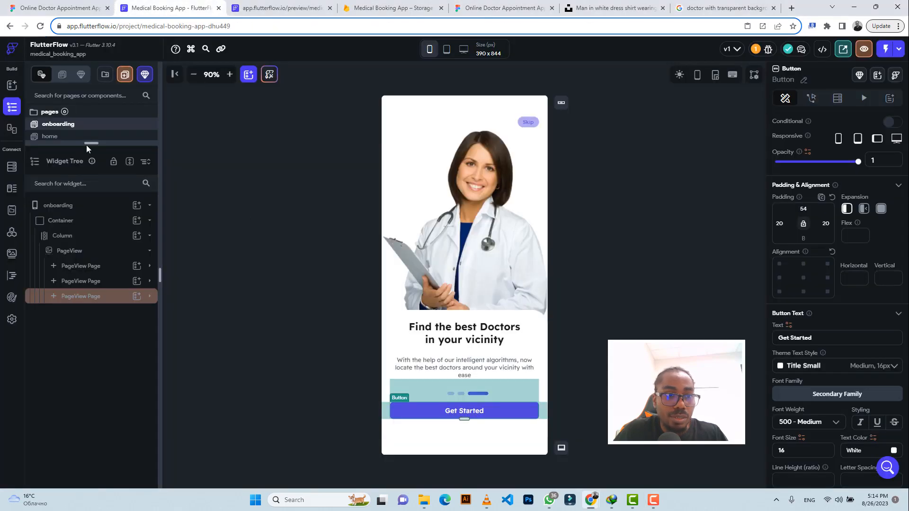
left_click(288, 156)
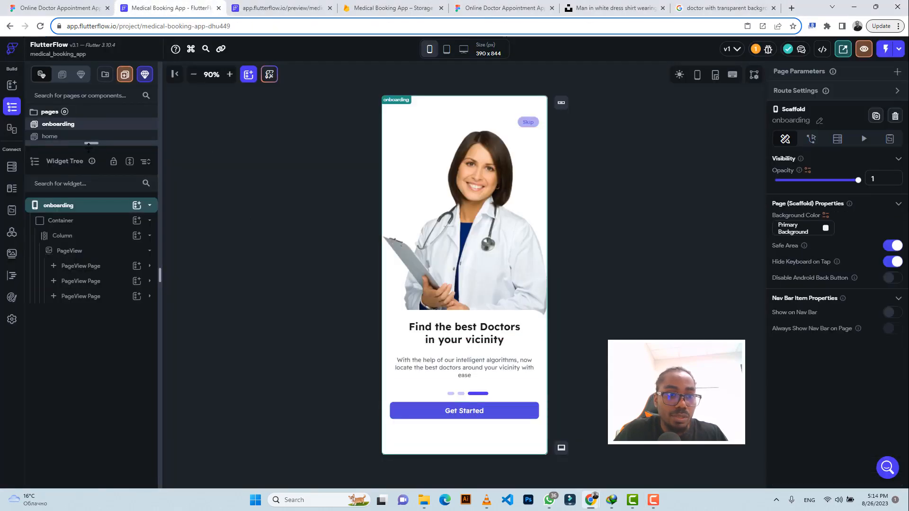
left_click_drag(88, 144, 89, 181)
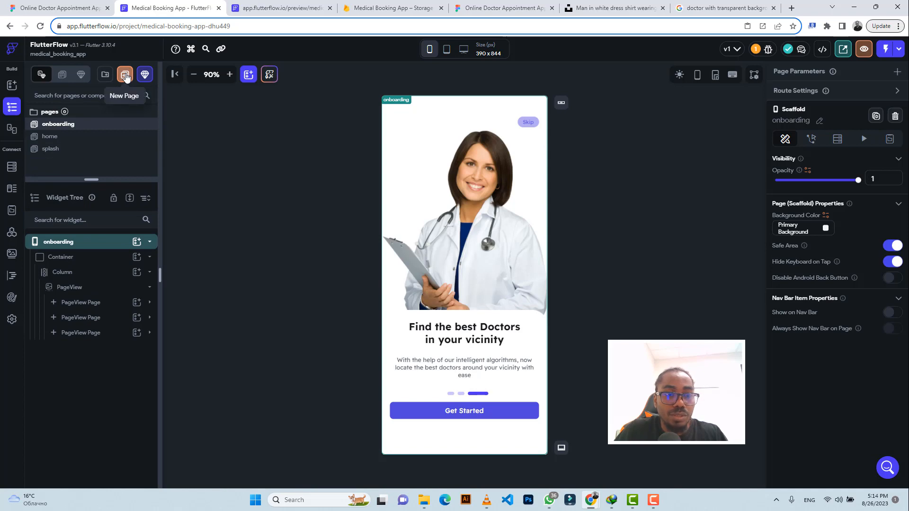
left_click(126, 76)
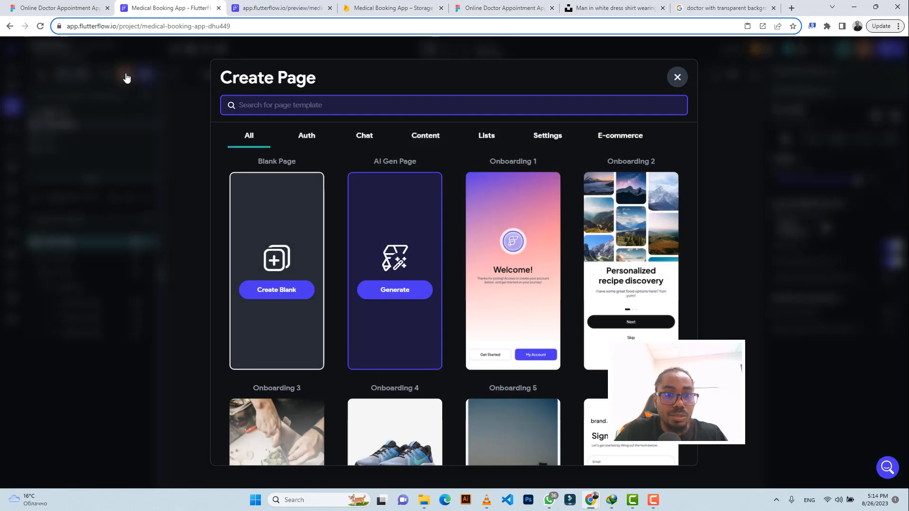
left_click(277, 290)
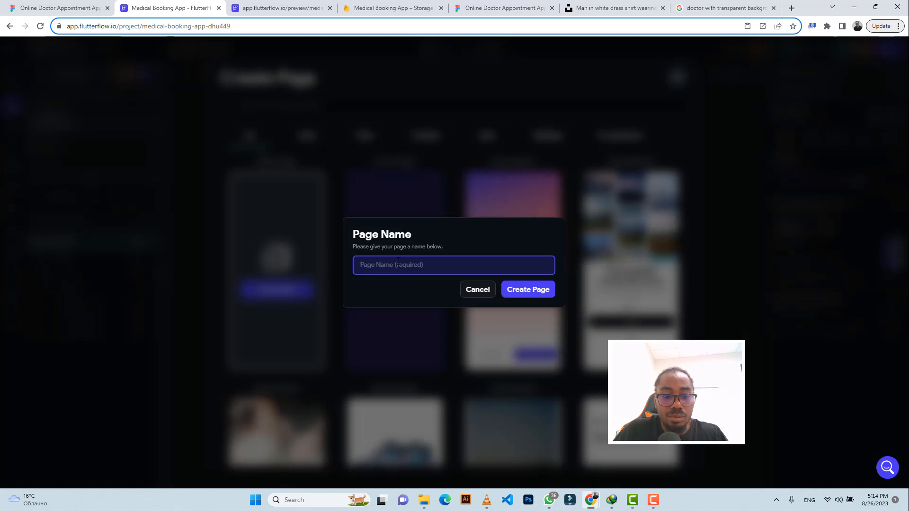
type("Logi")
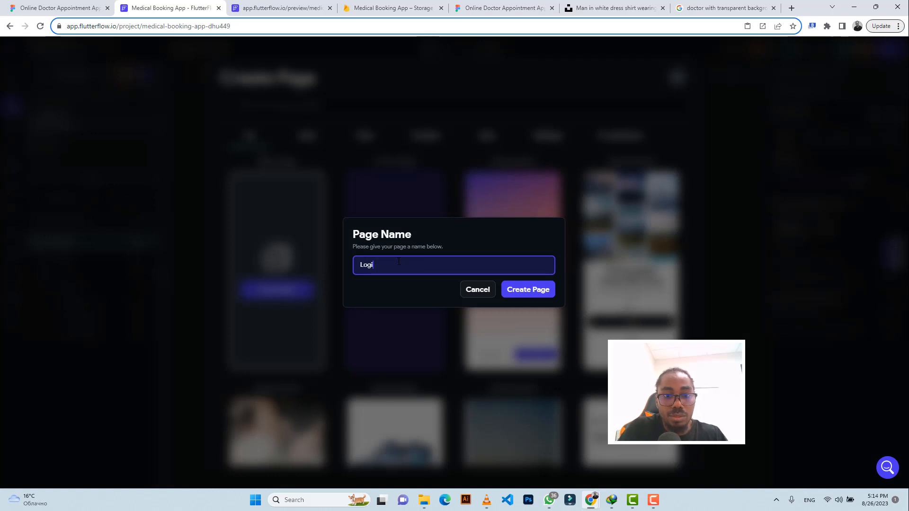
type("n")
left_click(520, 300)
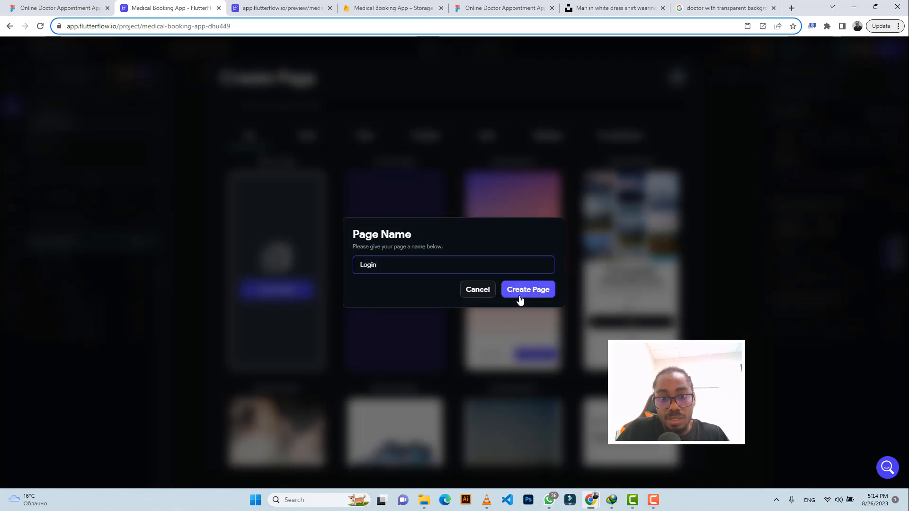
left_click(460, 113)
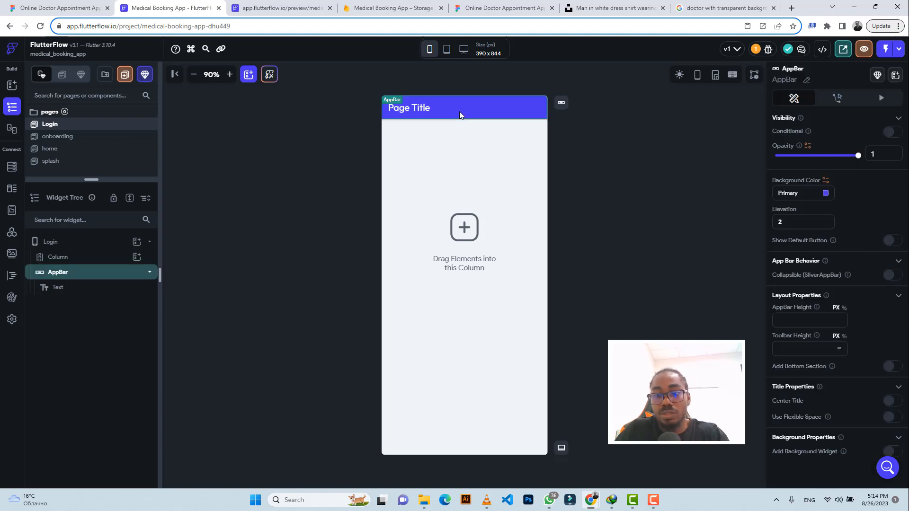
key("Delete")
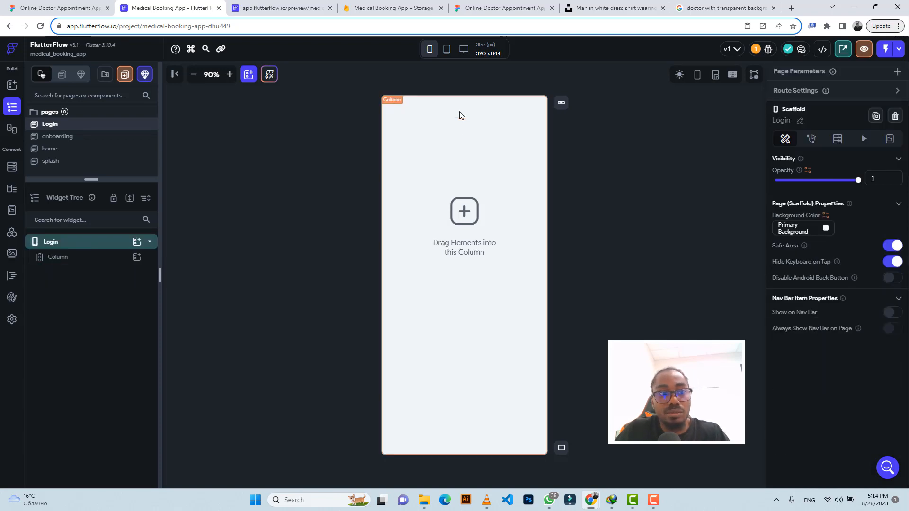
left_click(136, 257)
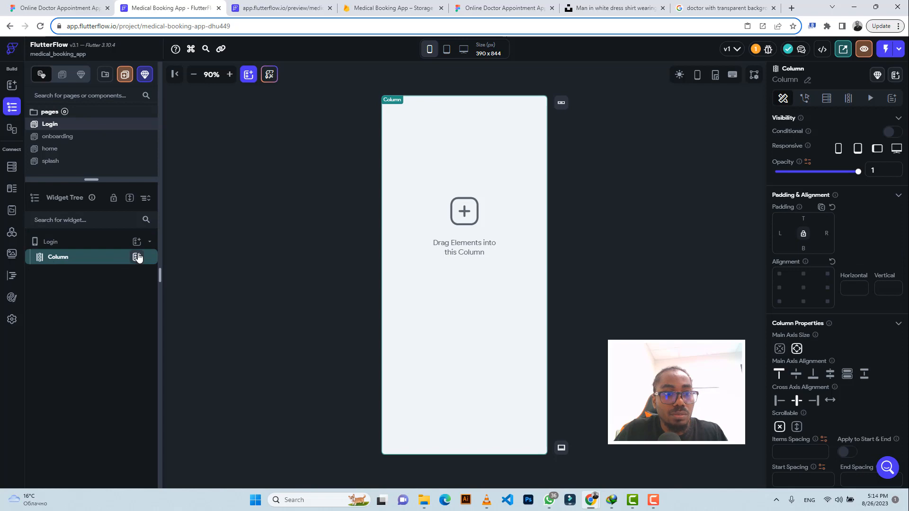
left_click(138, 257)
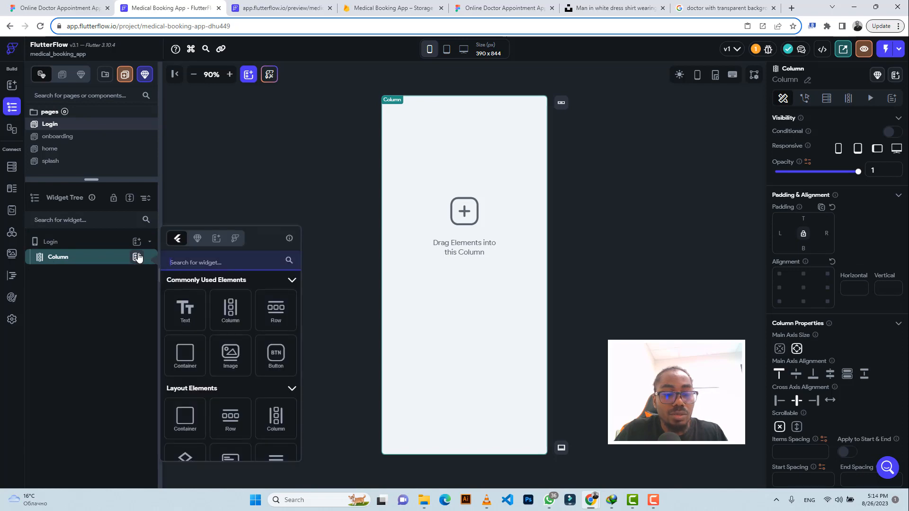
left_click(50, 8)
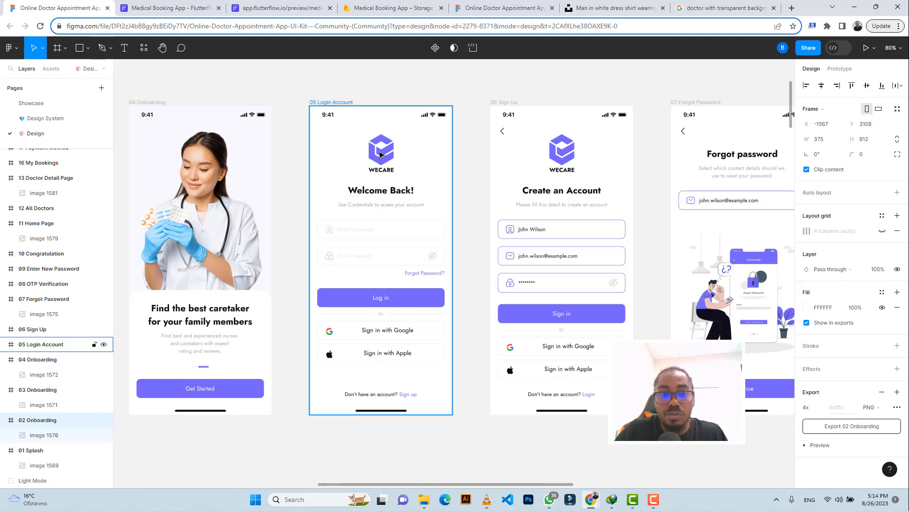
left_click(470, 209)
left_click(167, 8)
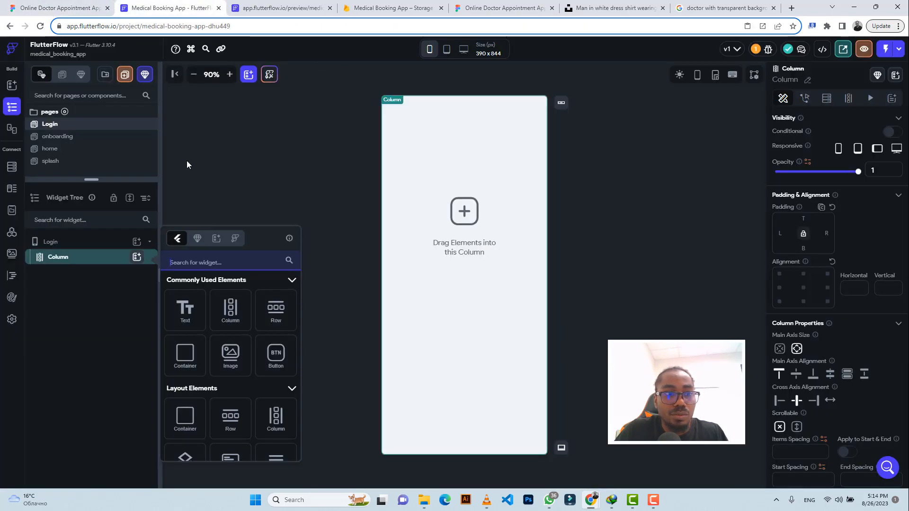
left_click(58, 162)
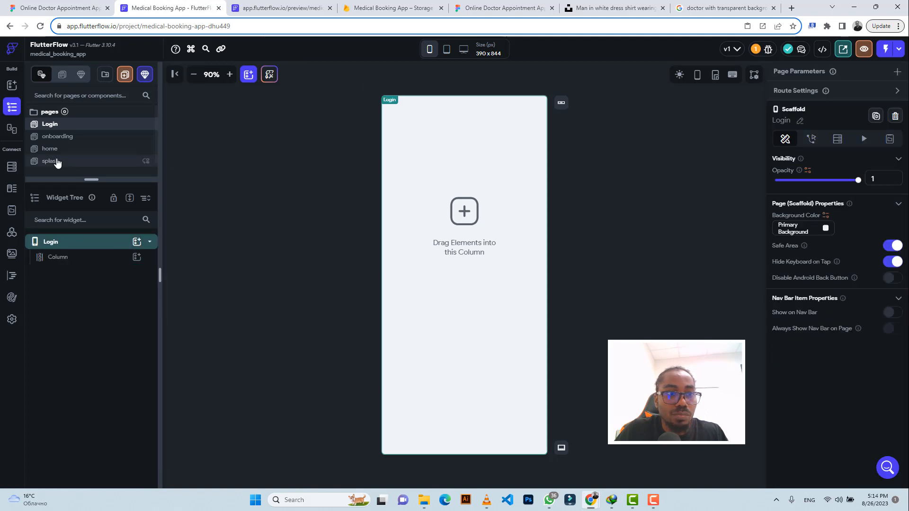
Step: Copy the logo row from the splash page and paste it into the Login page's column
left_click(57, 162)
left_click(511, 280)
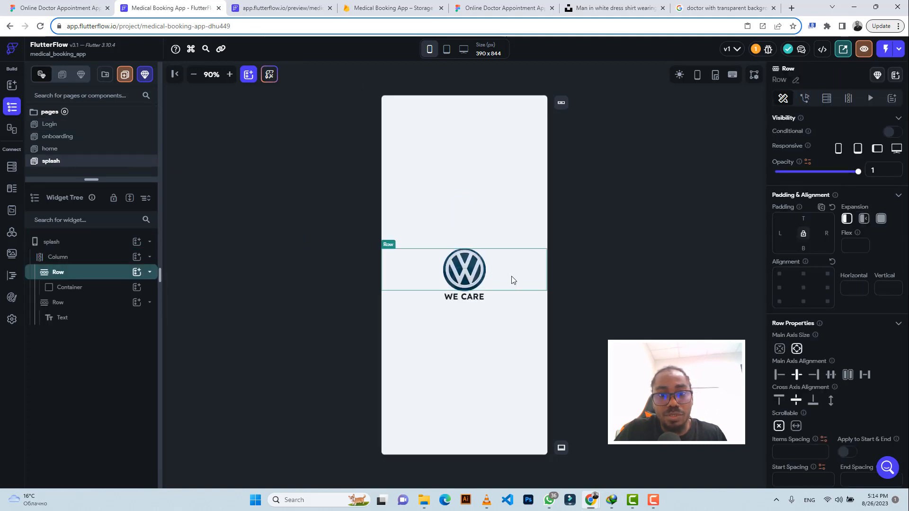
key("ctrl+c")
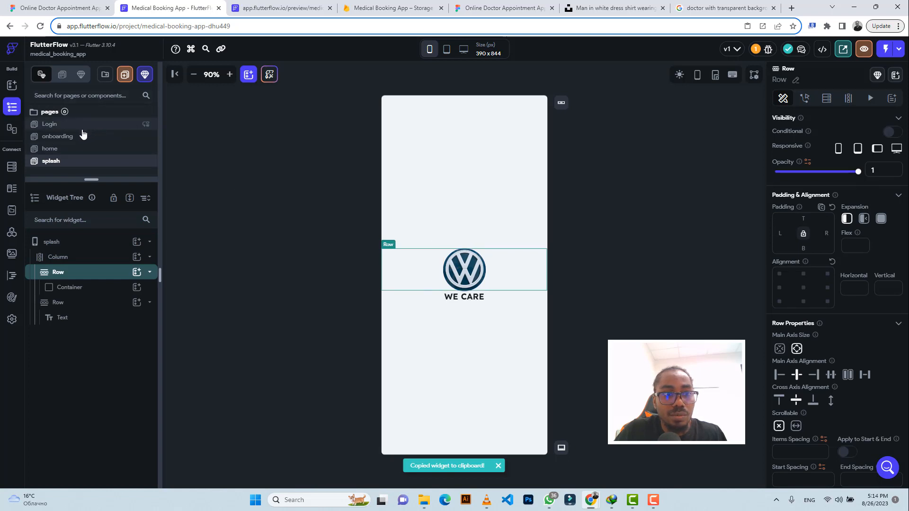
left_click(71, 125)
left_click(492, 198)
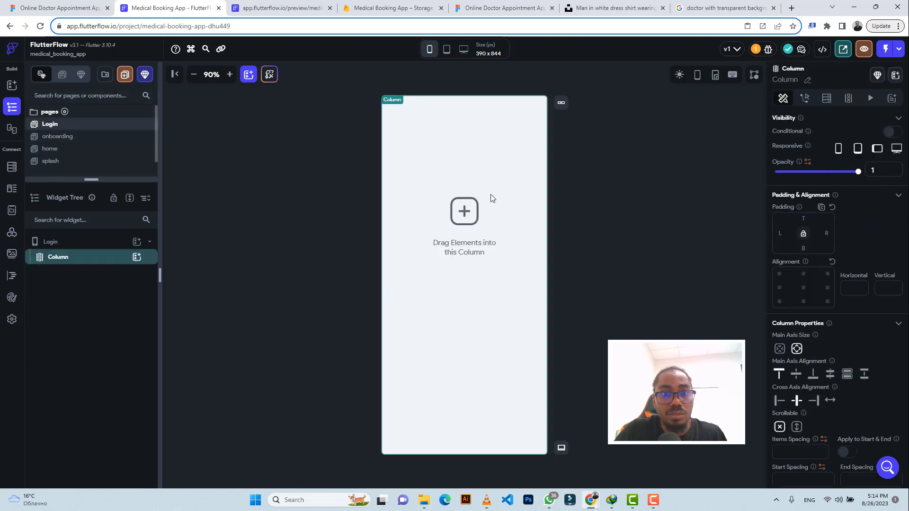
key("ctrl+v")
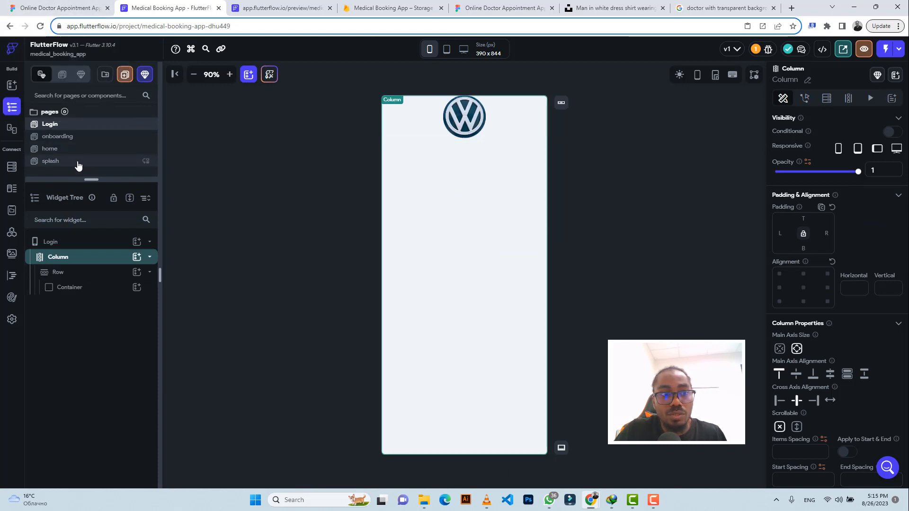
Step: Copy the WE CARE text row from the splash page into the Login page's column, beneath the logo
left_click(93, 162)
left_click(523, 298)
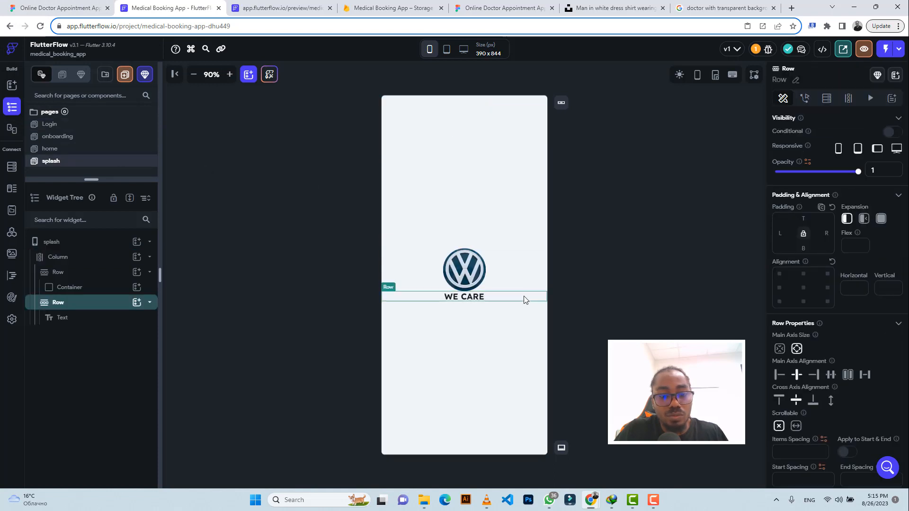
key("ctrl+c")
key("ctrl+c")
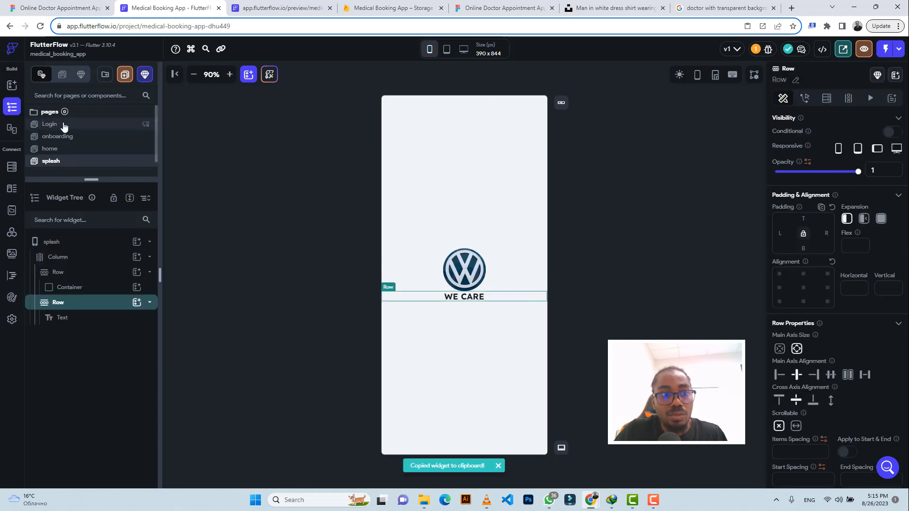
left_click(64, 125)
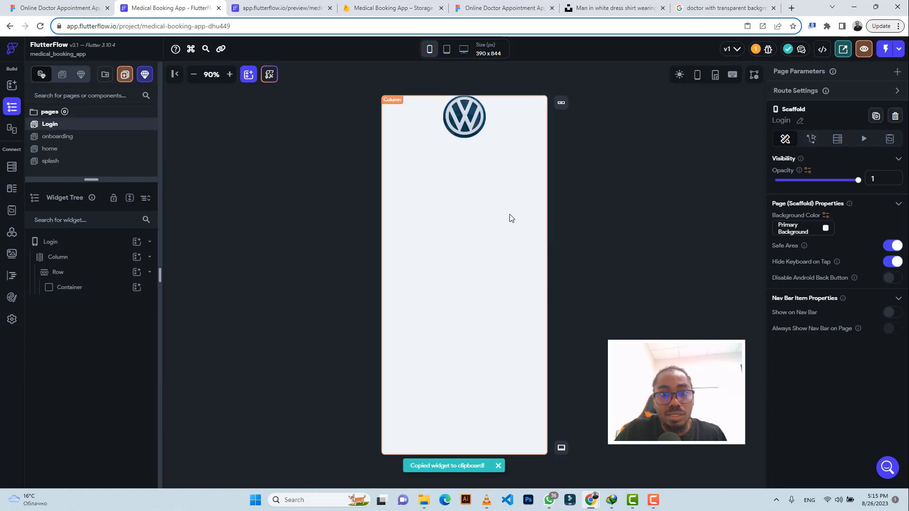
left_click(510, 218)
key("ctrl+v")
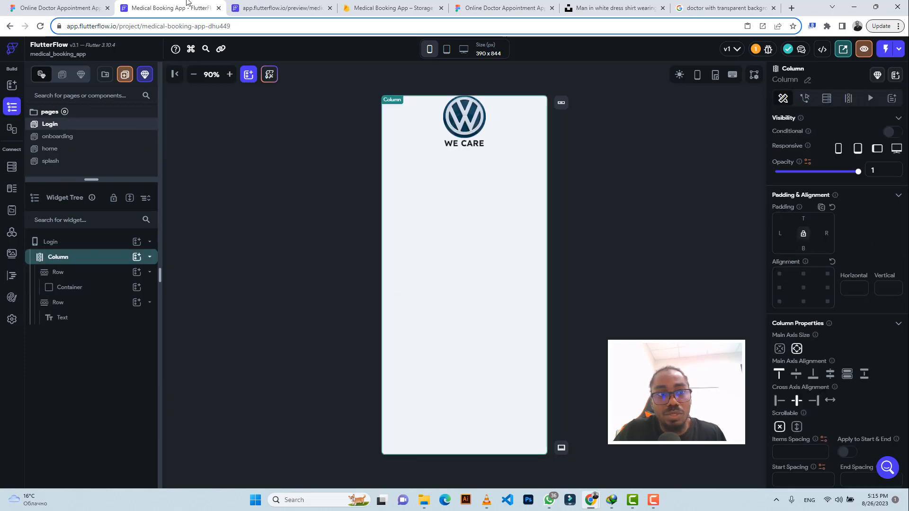
Step: Check the login design in Figma, then duplicate the WE CARE row in FlutterFlow and give the copy a top padding of 24
left_click(86, 6)
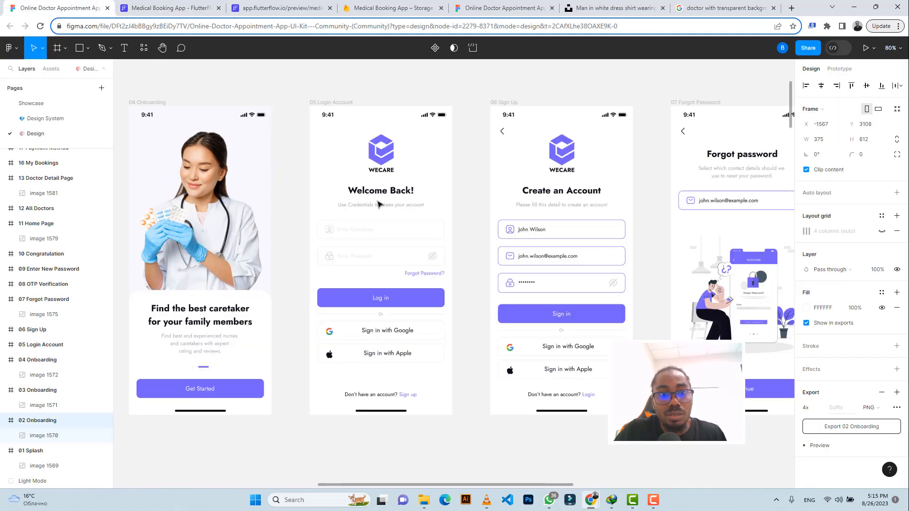
left_click(155, 7)
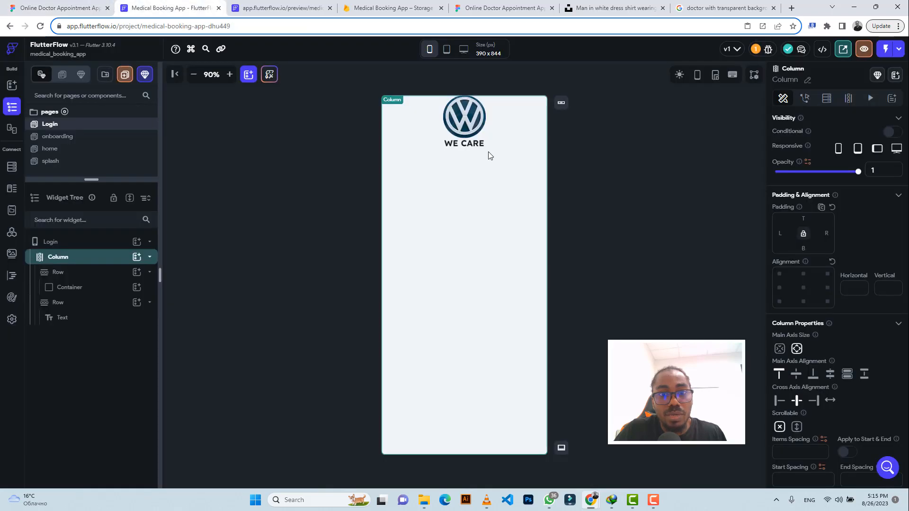
left_click(516, 150)
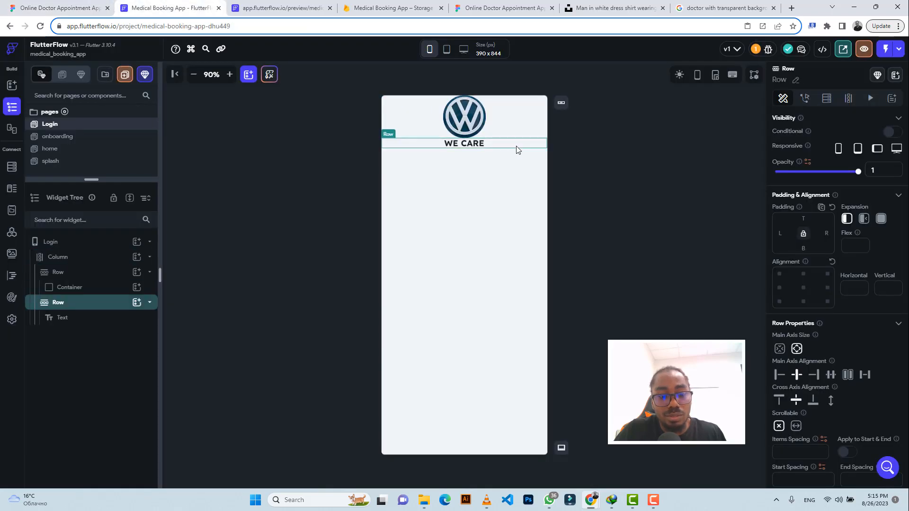
key("ctrl+d")
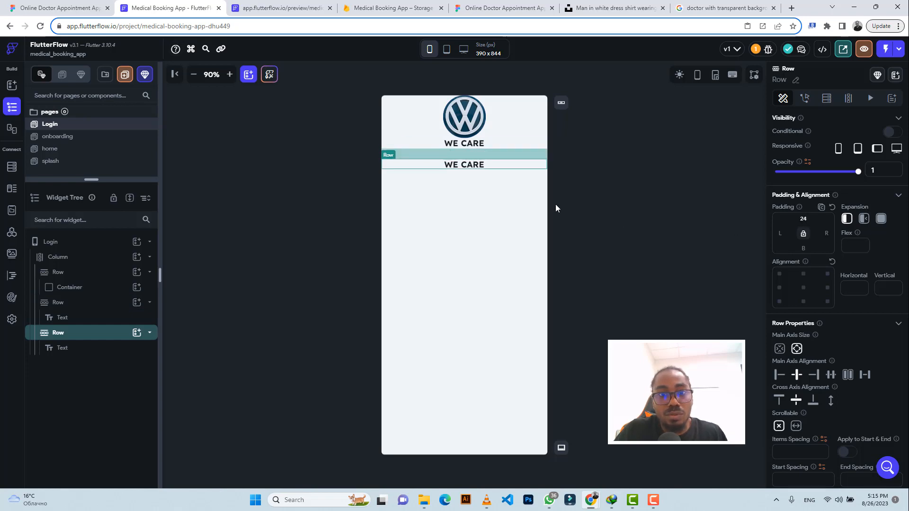
Step: Change the duplicated row's text to "Welcome Back!", matching the heading of the Figma login design
left_click(73, 8)
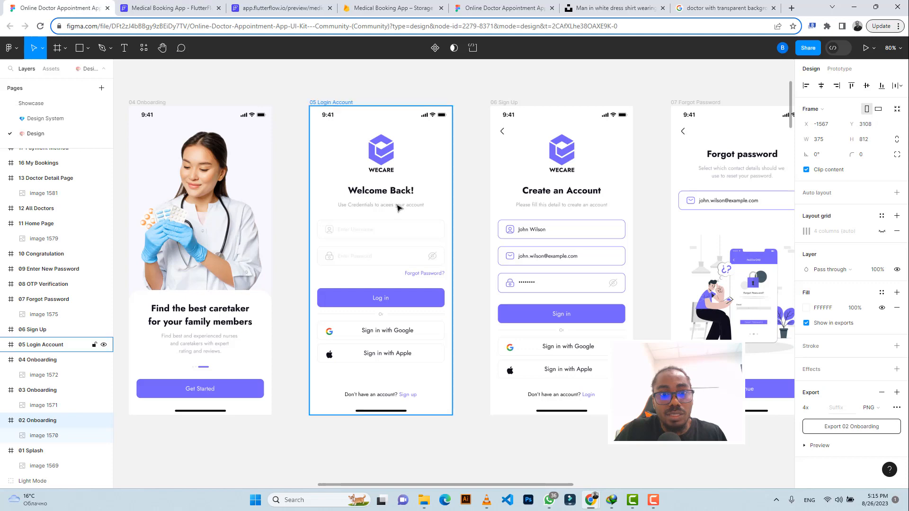
key("ctrl+Tab")
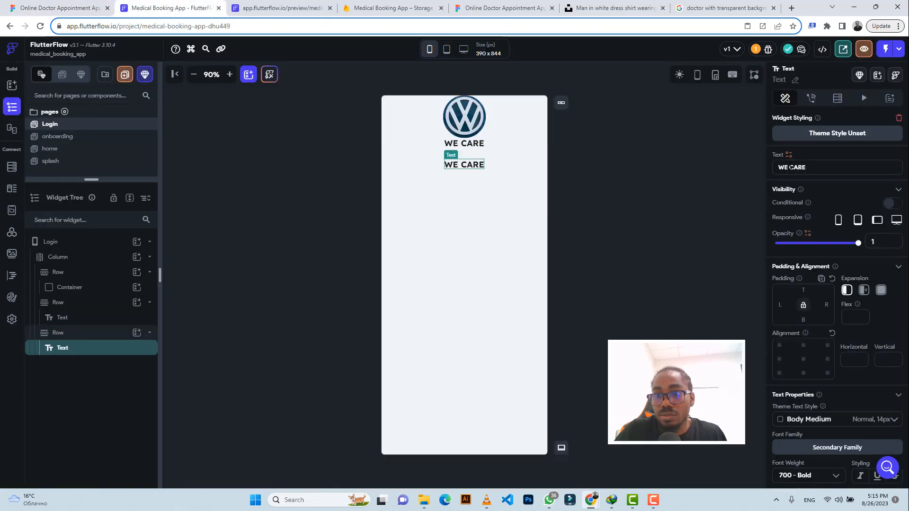
triple_click(790, 167)
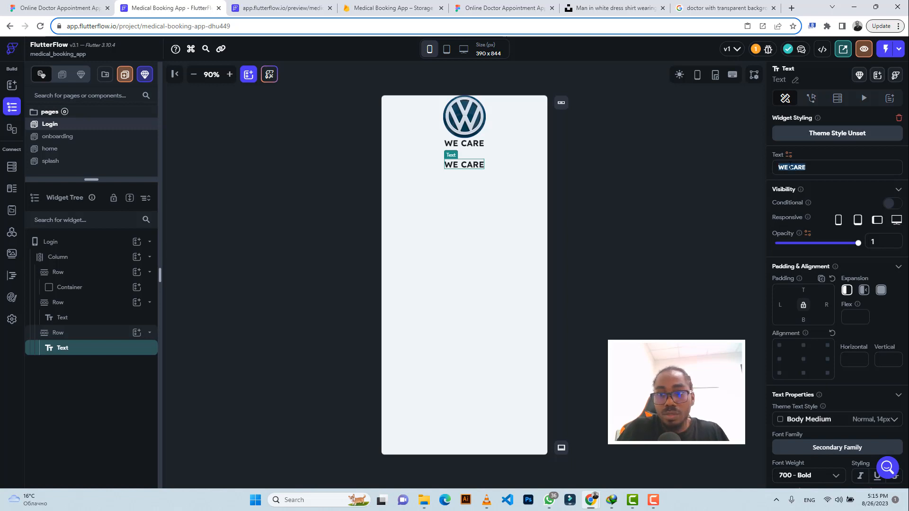
type("Welcome Back")
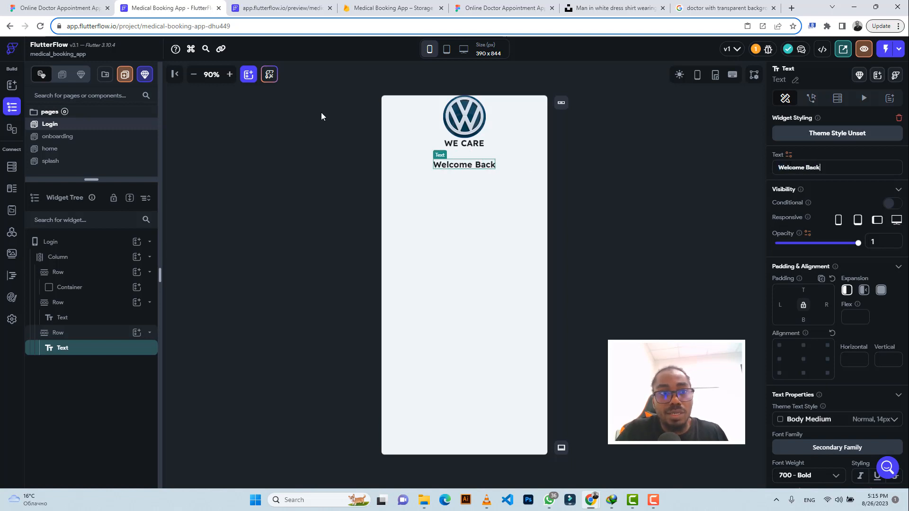
left_click(79, 8)
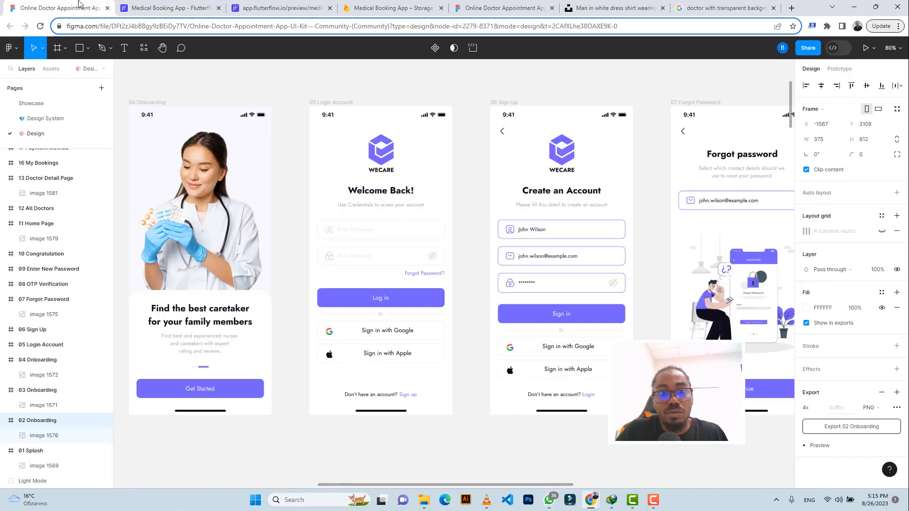
left_click(151, 10)
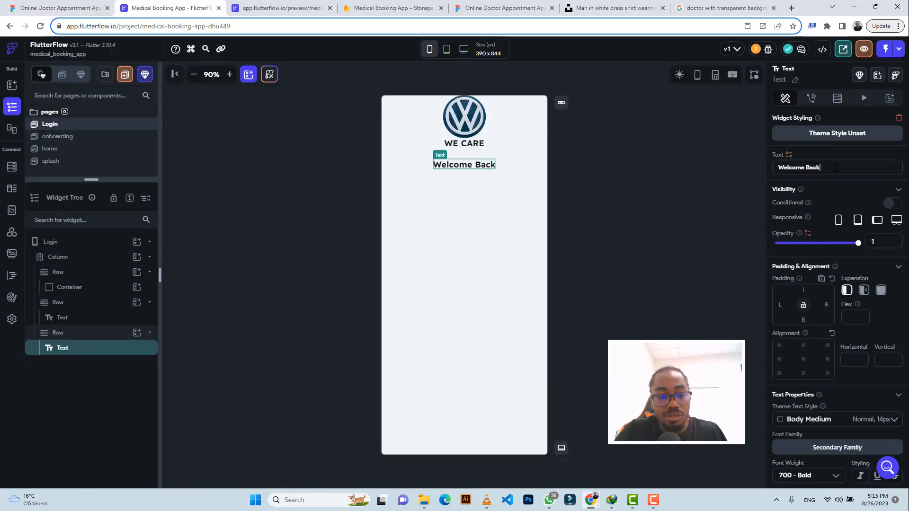
type("!")
Step: Check the login screen in Figma, then duplicate the "Welcome Back!" row in FlutterFlow
left_click(63, 8)
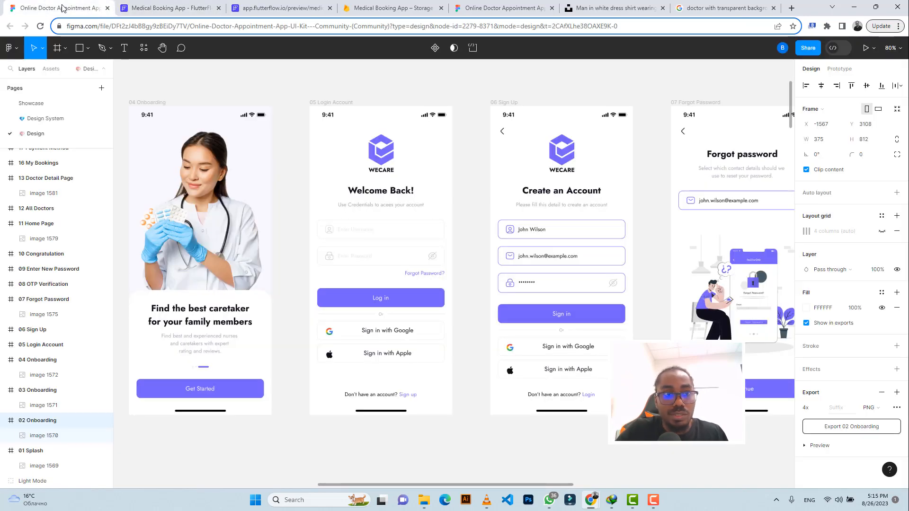
left_click(166, 8)
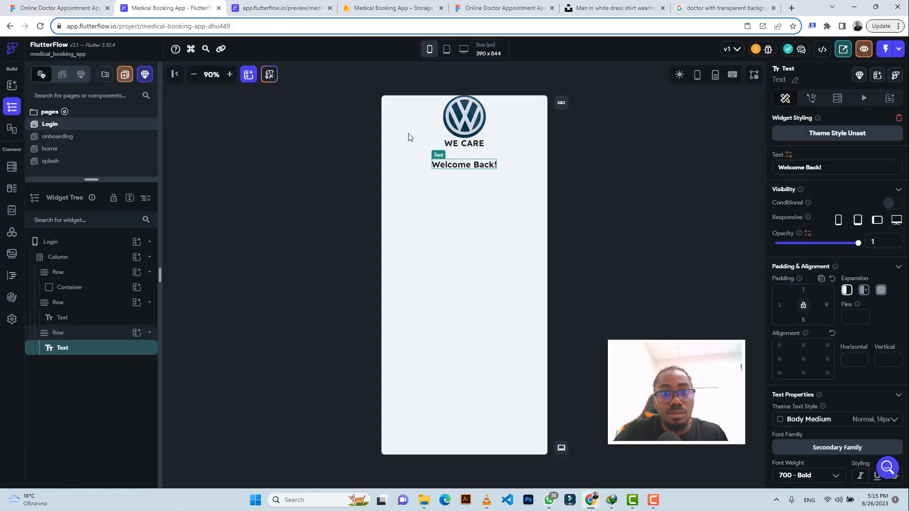
left_click(533, 166)
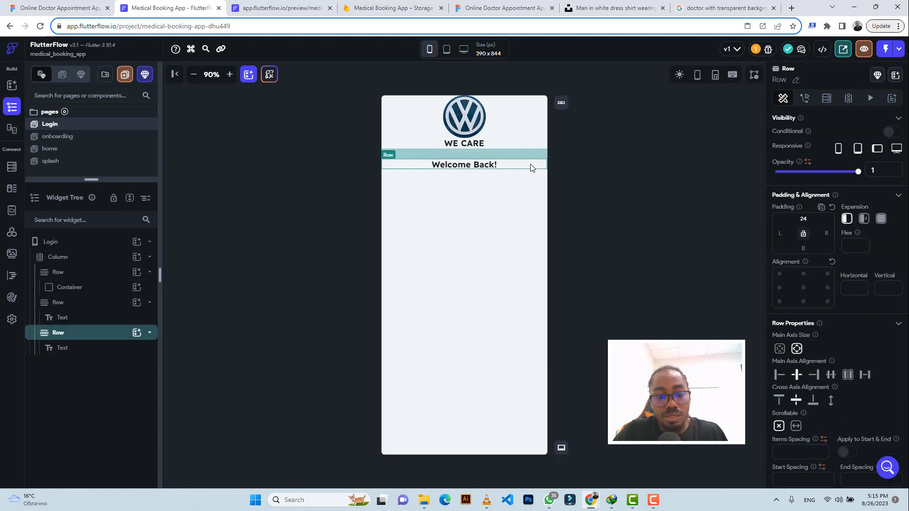
key("ctrl+d")
Step: Change the duplicated row's text to "Use credentials to access your account"
left_click(461, 185)
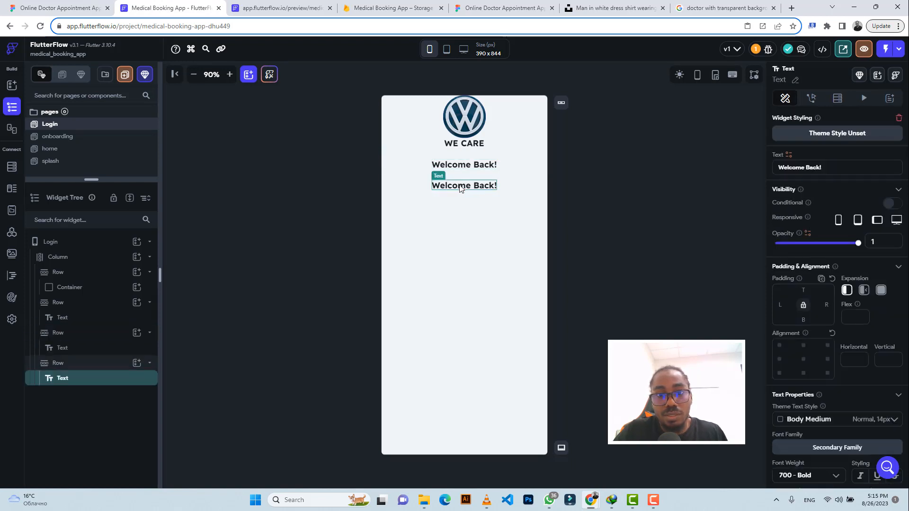
triple_click(792, 167)
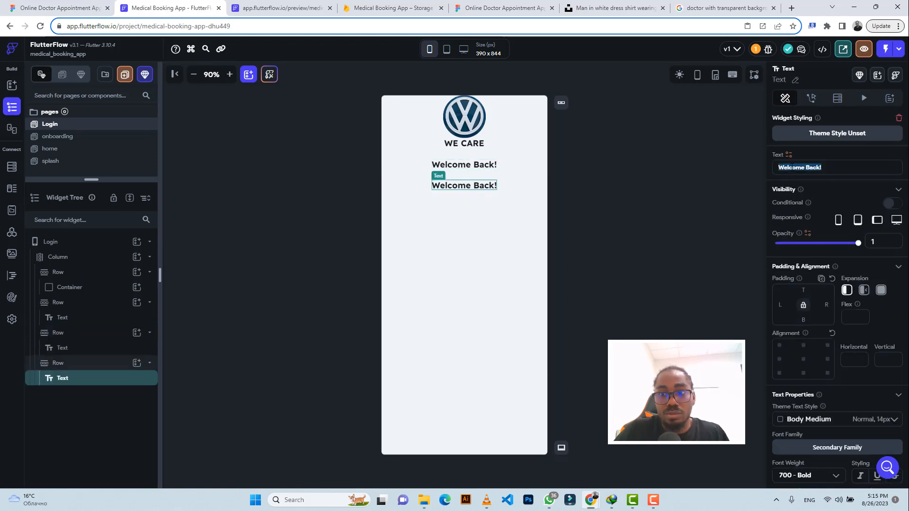
type("Use ")
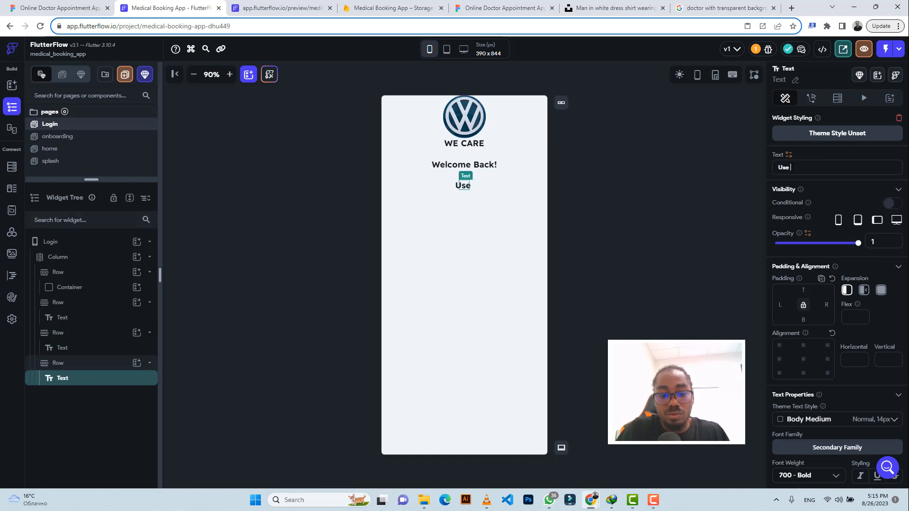
type("credentioal")
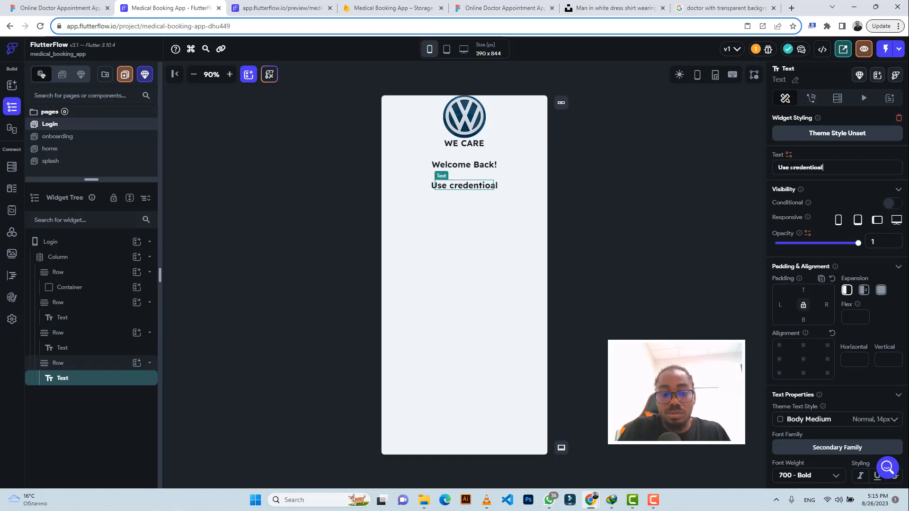
type("s to access ")
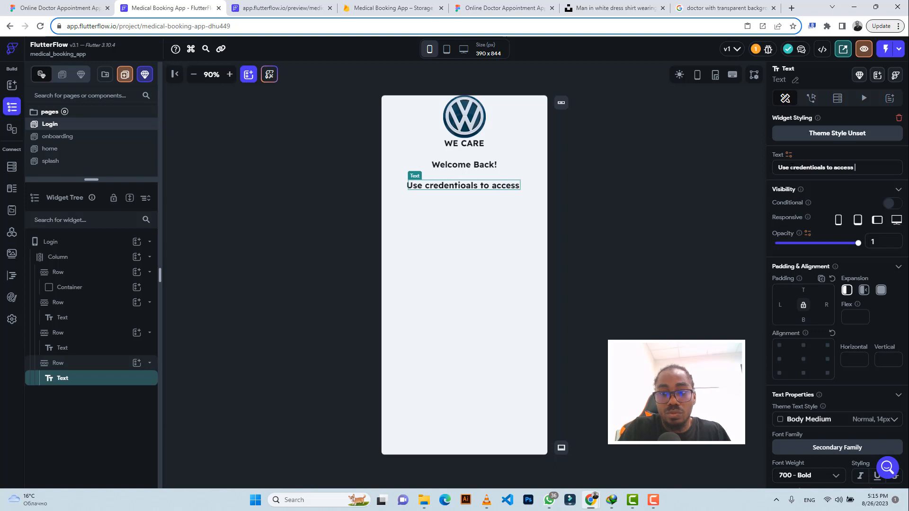
type("your account")
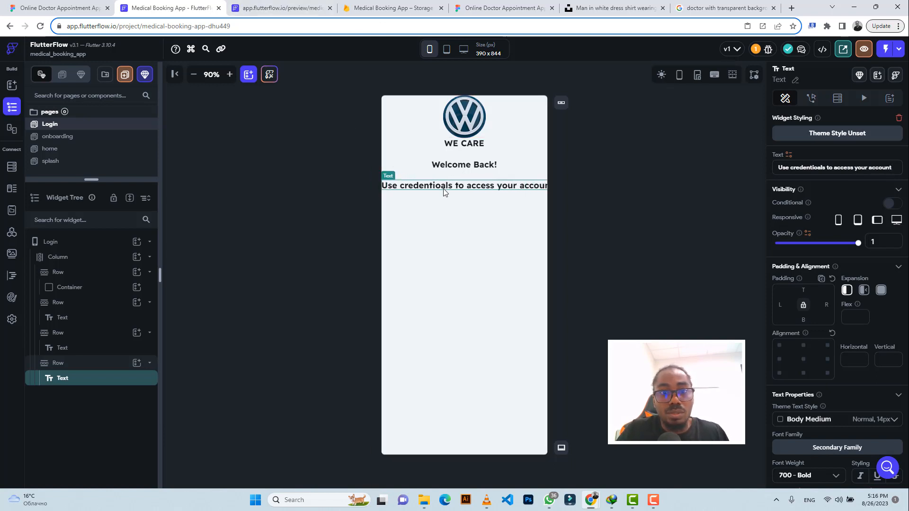
left_click(816, 177)
key("BackSpace")
Step: Compare with the Figma login screen, then give the subtitle text left and right padding of 60 and flexible expansion
left_click(44, 4)
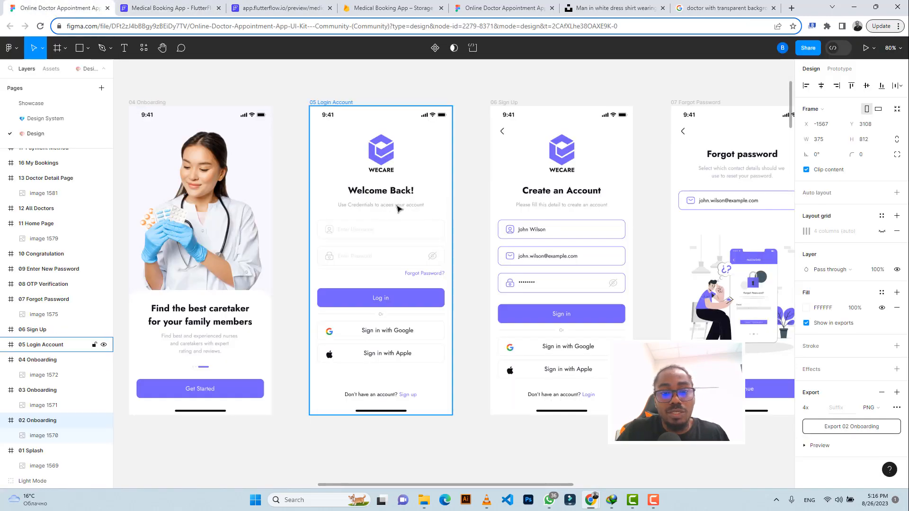
left_click(148, 7)
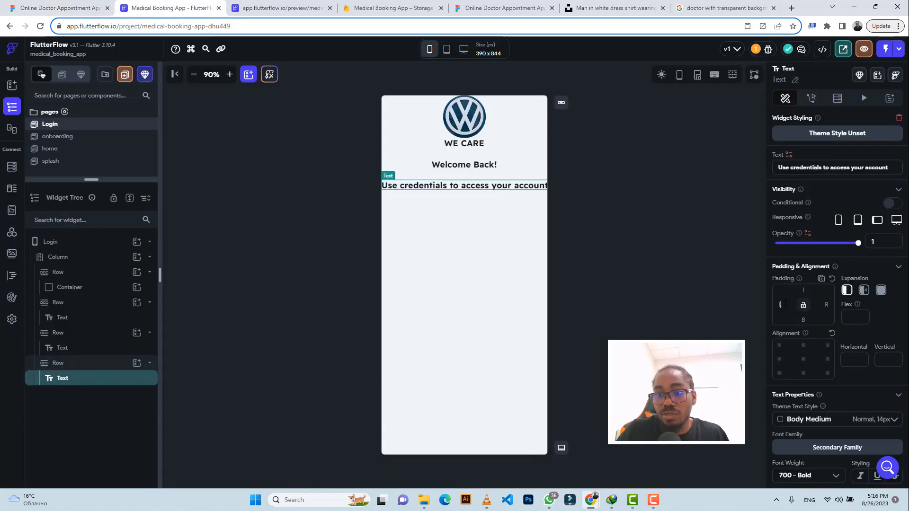
left_click(68, 9)
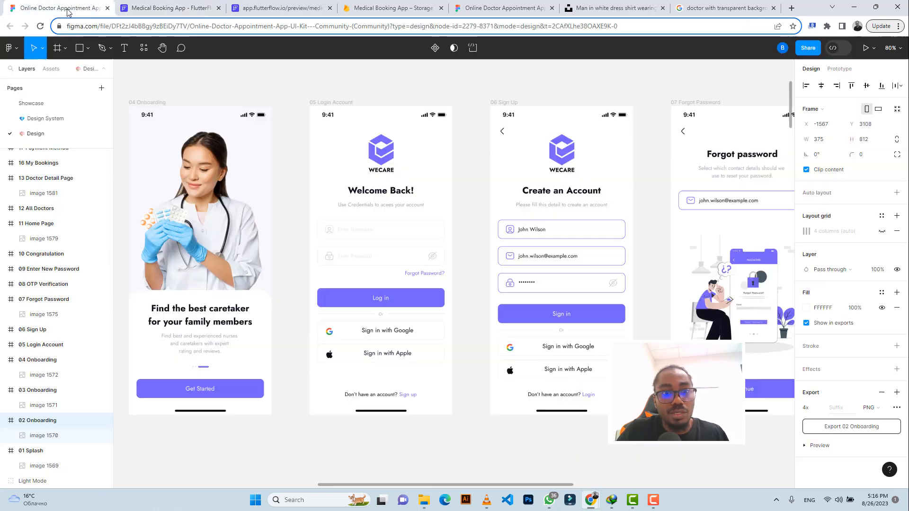
left_click(151, 7)
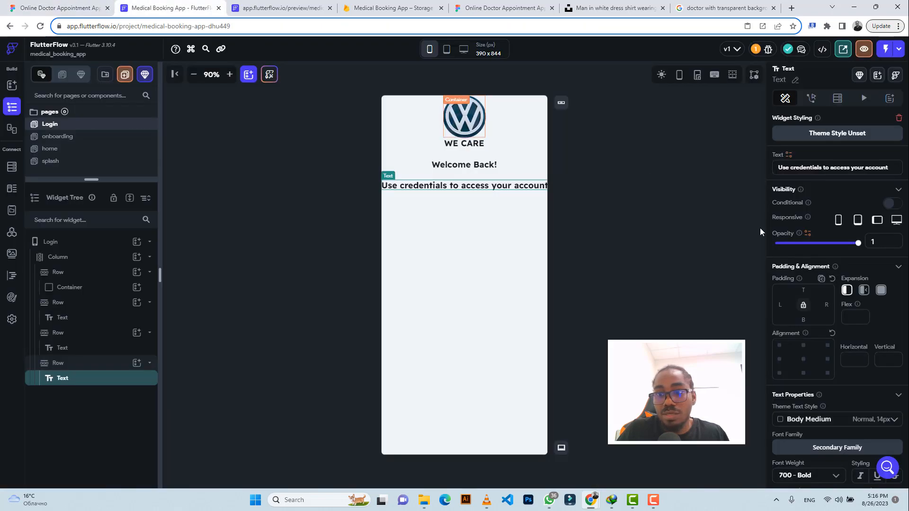
left_click(783, 305)
type("60")
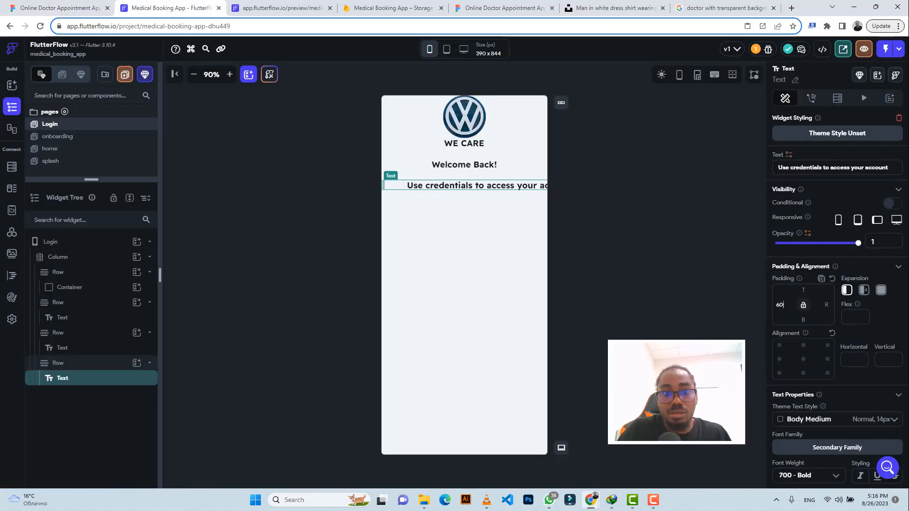
left_click(826, 305)
type("60")
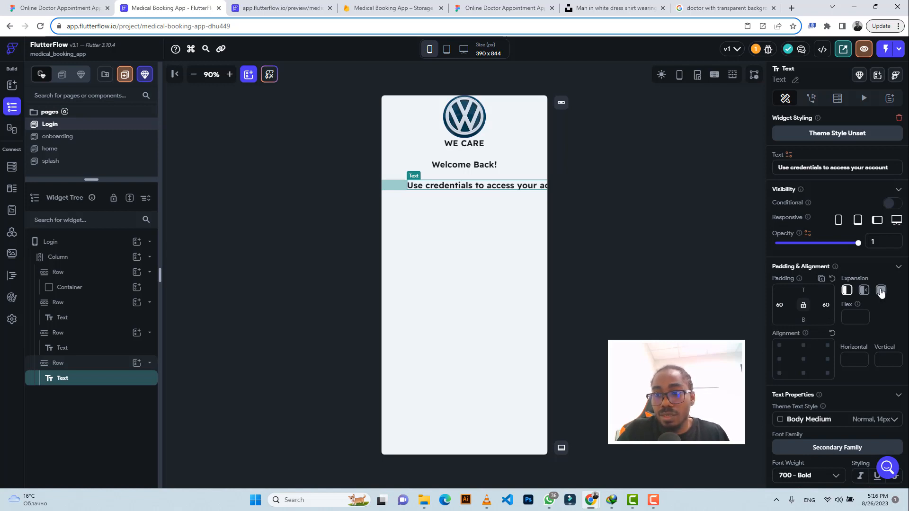
left_click(864, 290)
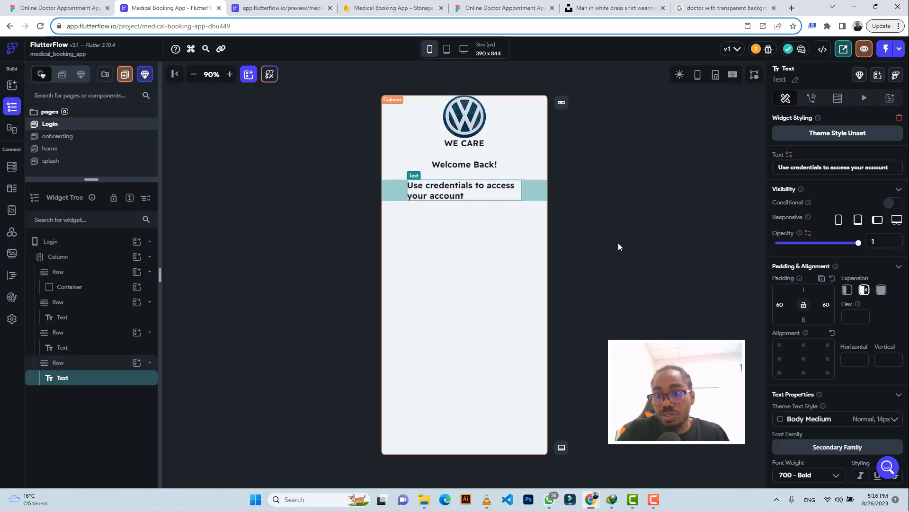
Step: Check the subtitle in the Figma login design, then center-align the subtitle text in FlutterFlow
scroll(895, 398, "down", 1)
left_click(44, 6)
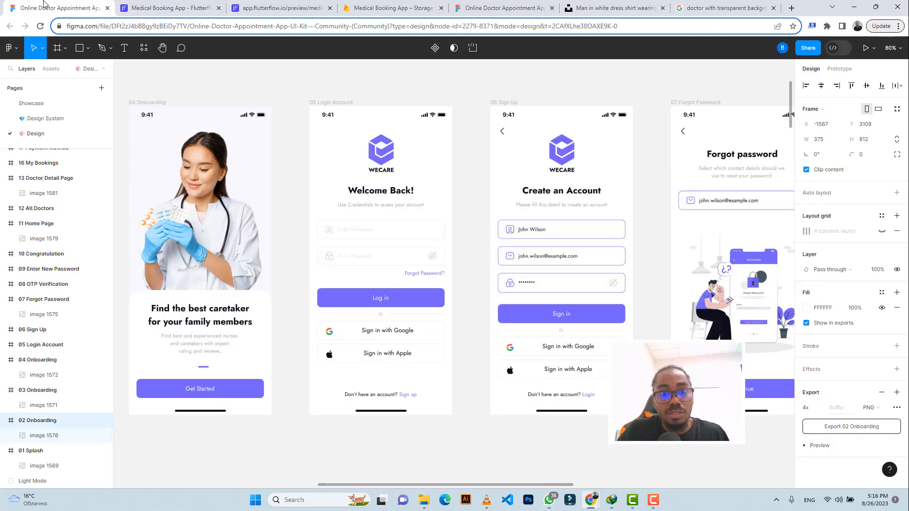
left_click(150, 6)
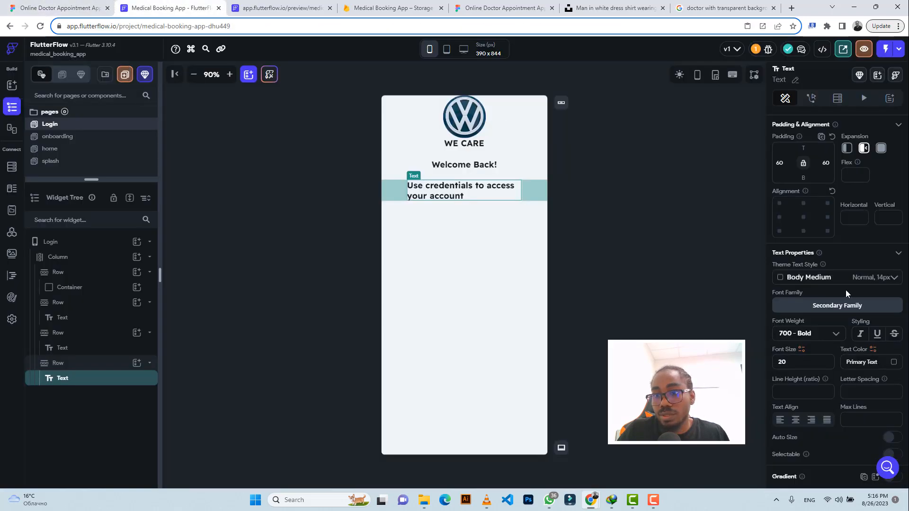
scroll(852, 402, "down", 1)
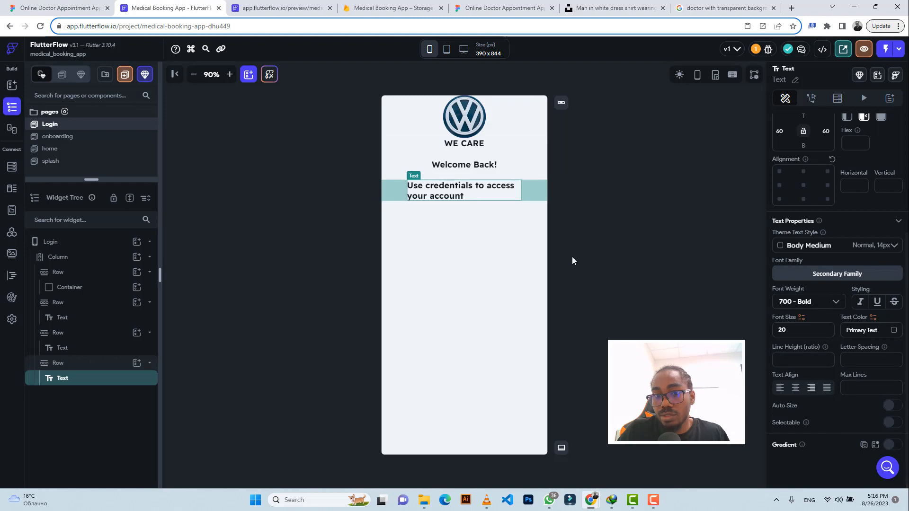
left_click(795, 387)
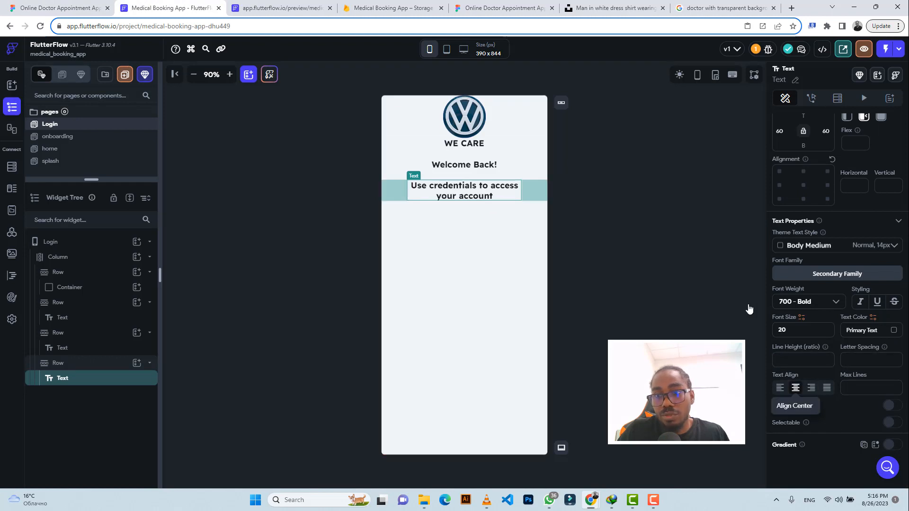
Step: Set the subtitle's font weight to 400 - Normal and its font size to 14
left_click(795, 301)
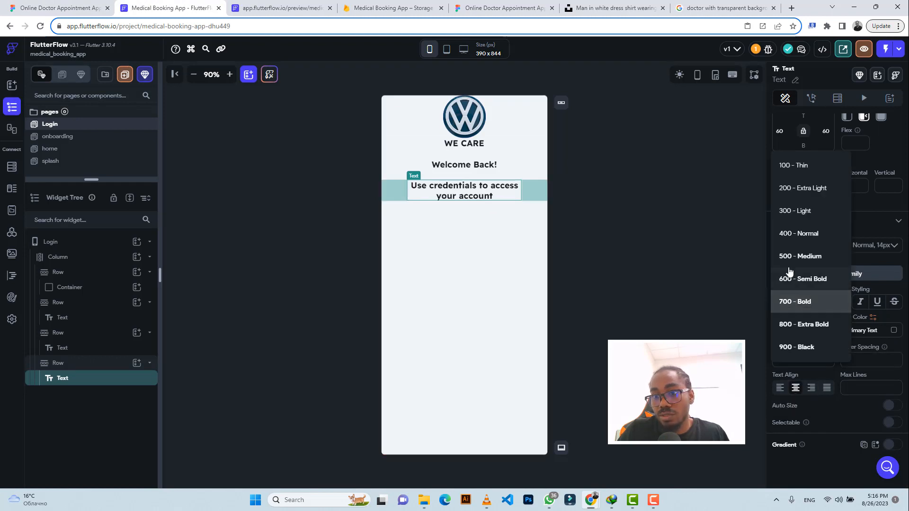
left_click(788, 234)
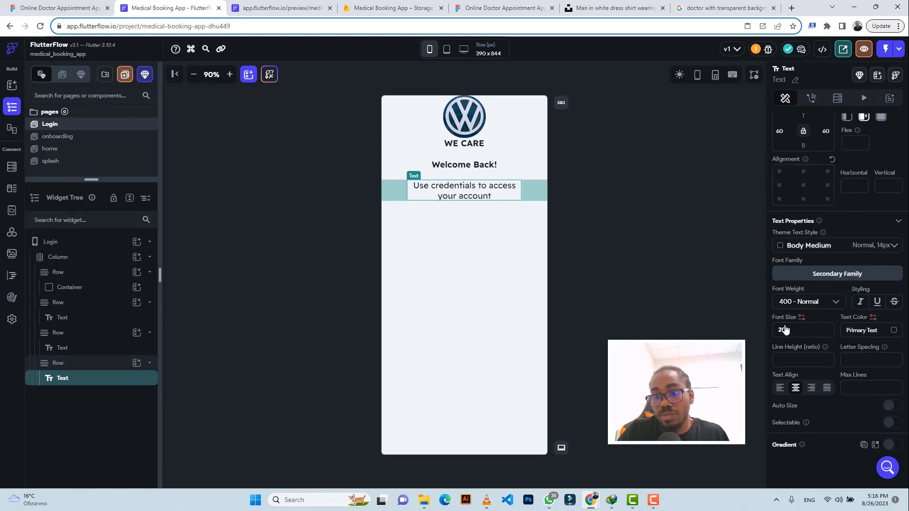
left_click_drag(788, 329, 776, 328)
type("12")
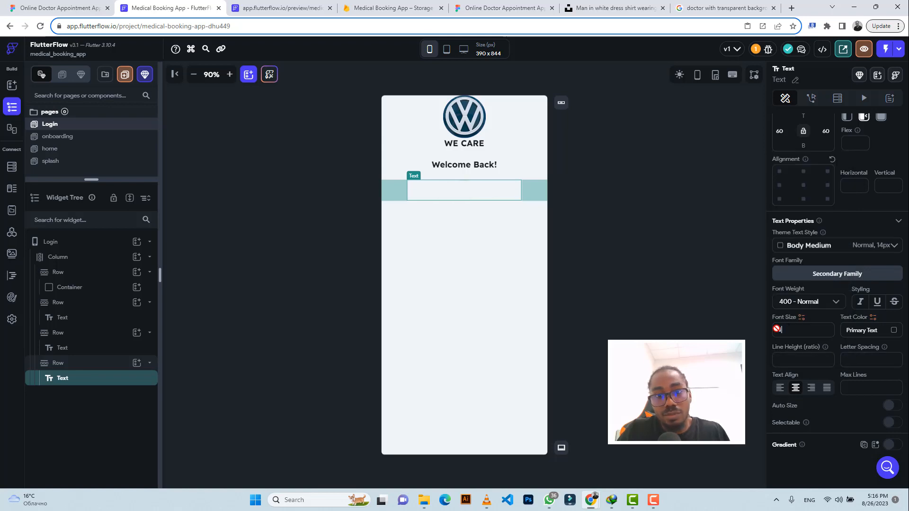
left_click(75, 7)
left_click(127, 14)
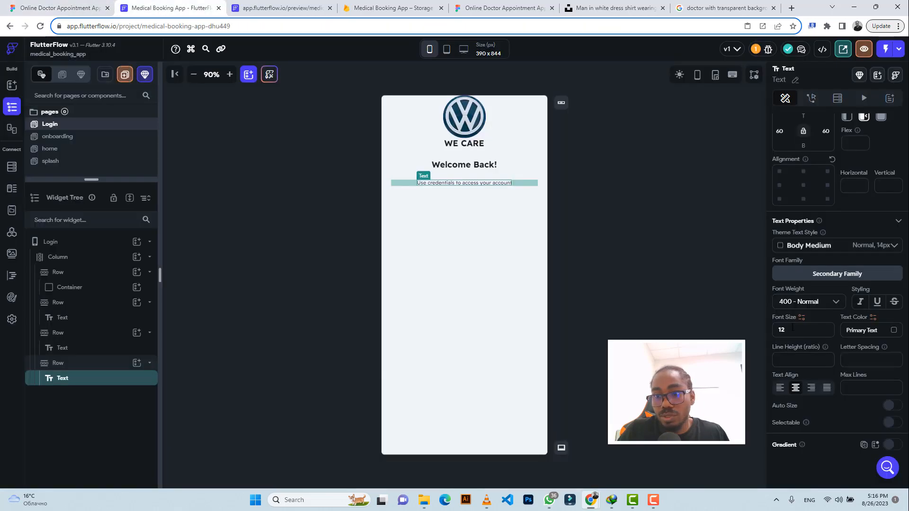
key("BackSpace")
type("4")
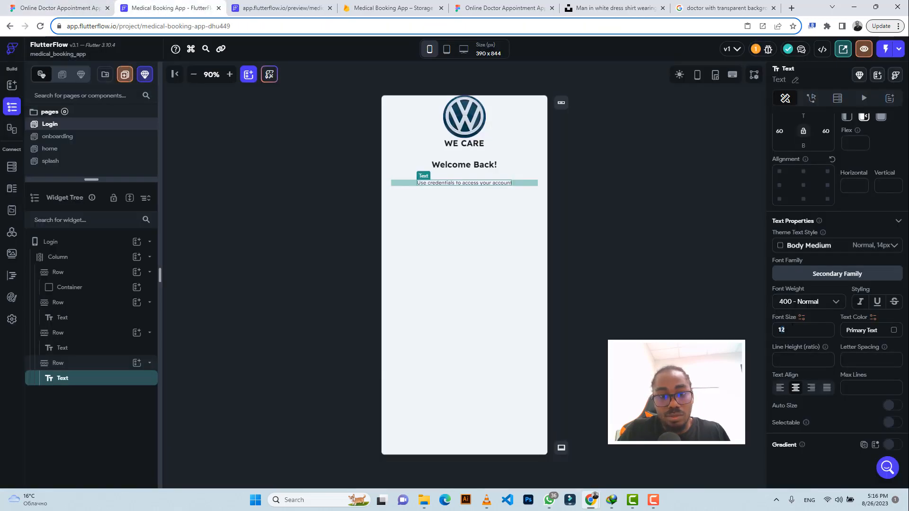
Step: Set the subtitle's text color to the recent gray #6A6A6A and compare it with the Figma login design
left_click(893, 331)
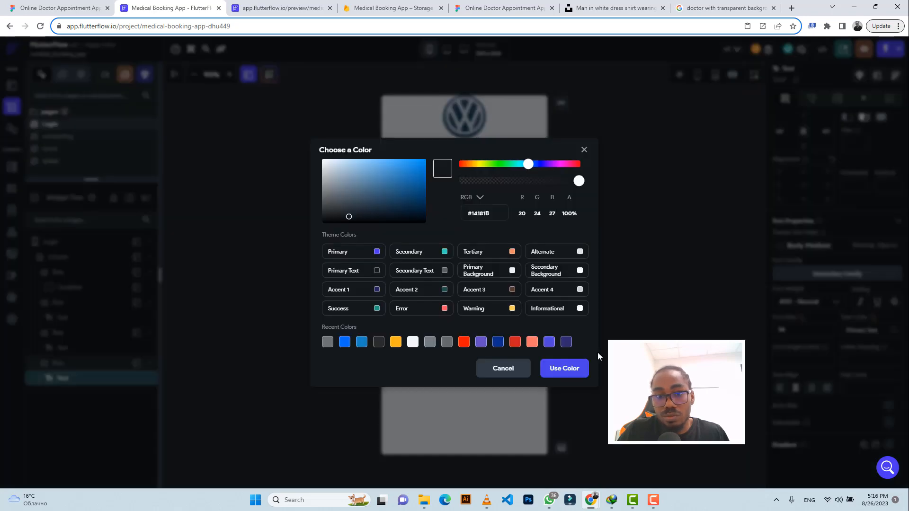
left_click(446, 344)
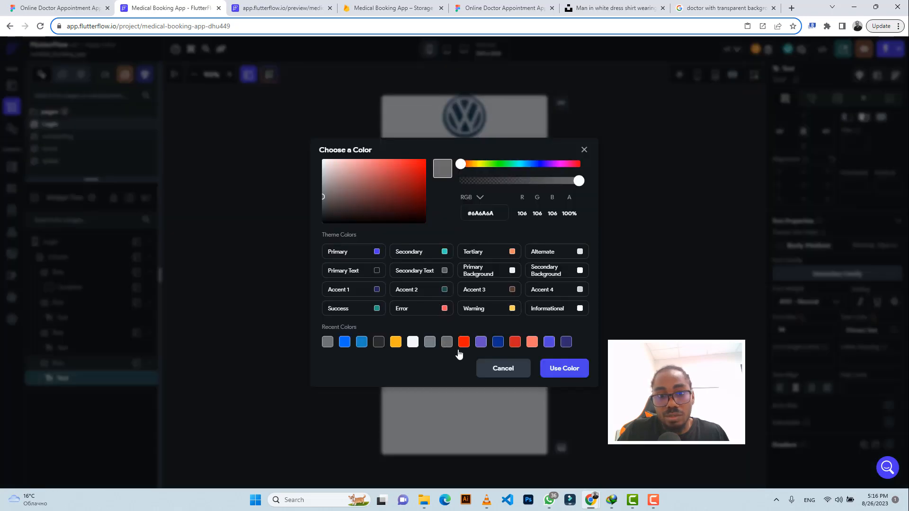
left_click(571, 371)
left_click(57, 7)
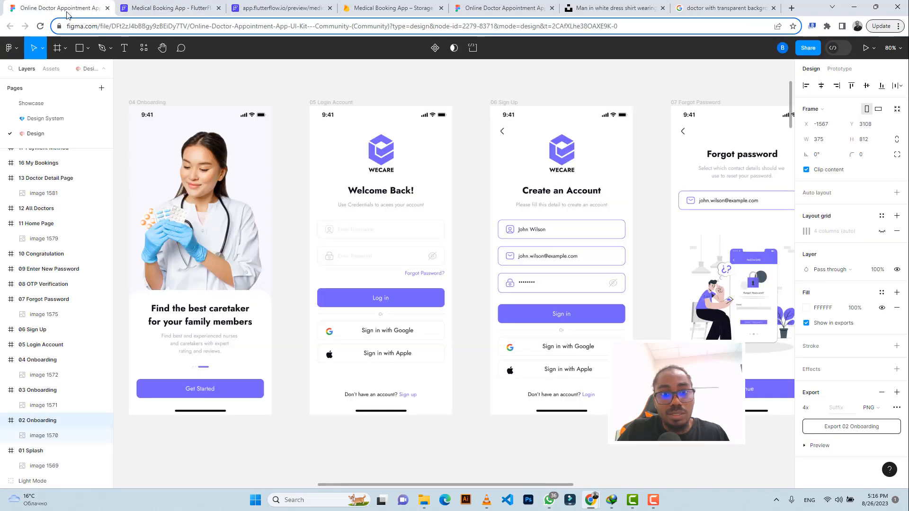
left_click(168, 7)
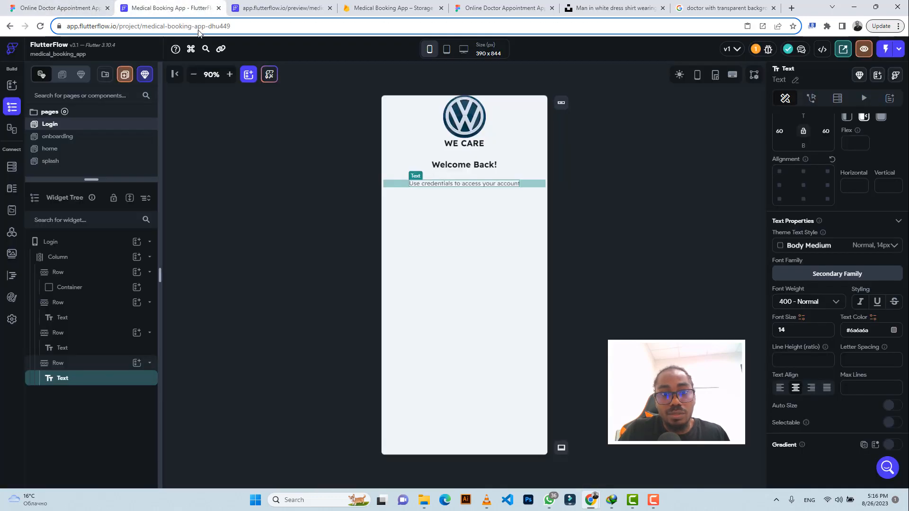
left_click(623, 180)
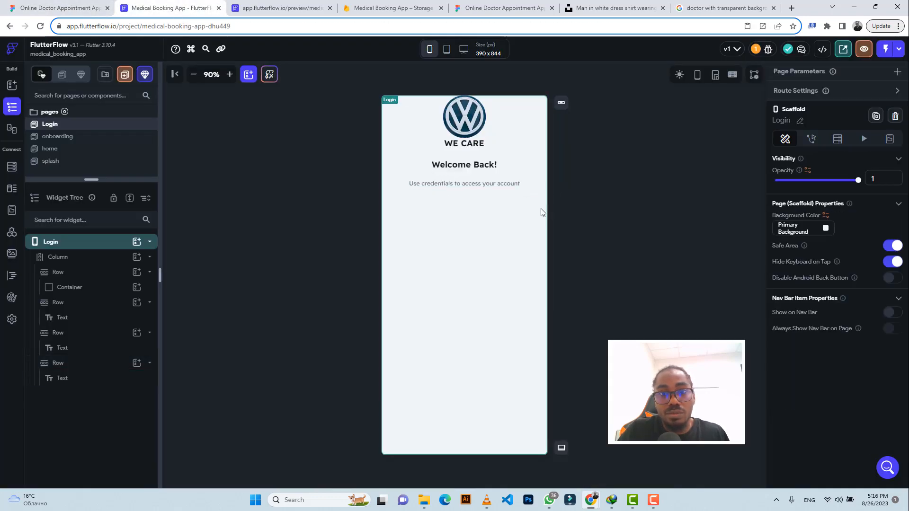
Step: Give the logo row a top padding of 50, checking the spacing against the Figma login screen
left_click(527, 110)
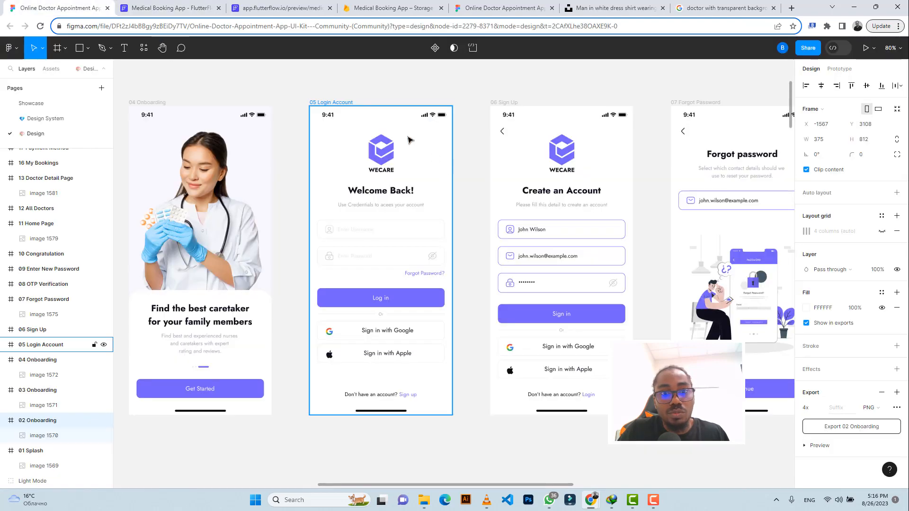
left_click(38, 8)
left_click(168, 8)
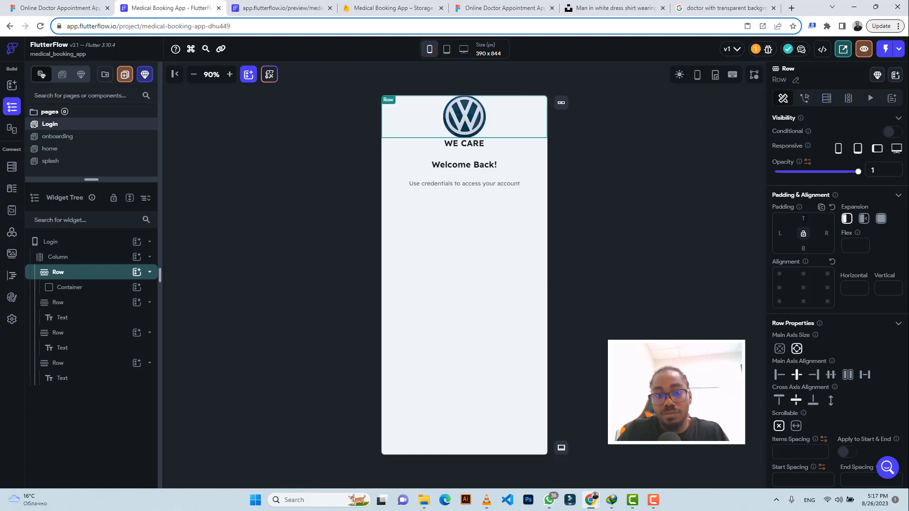
type("50")
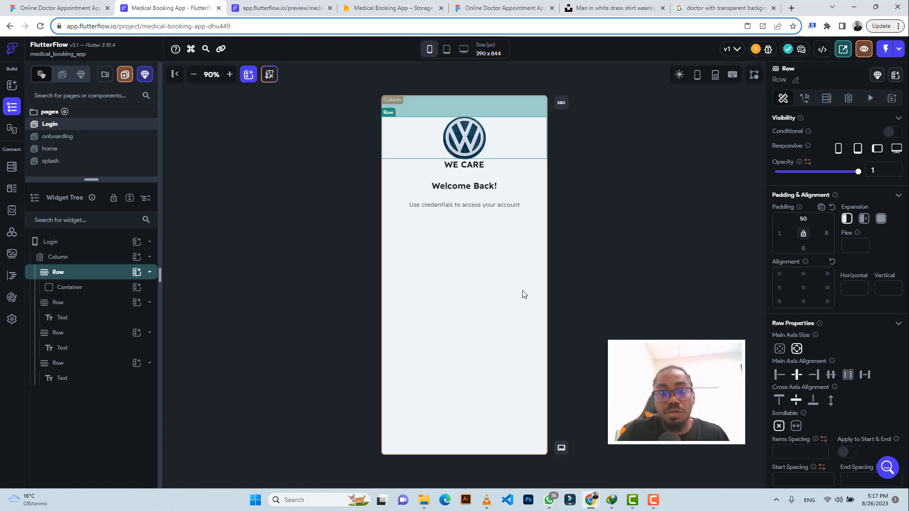
left_click(476, 260)
left_click(68, 11)
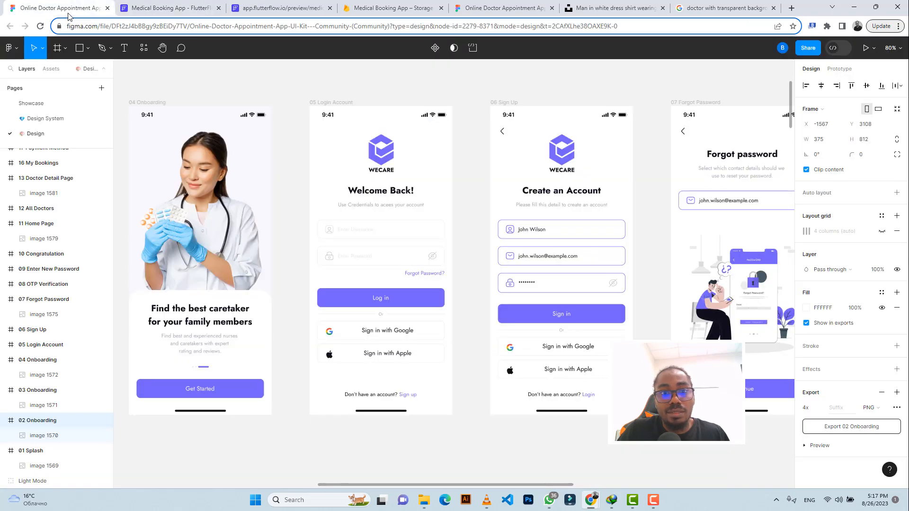
left_click(153, 9)
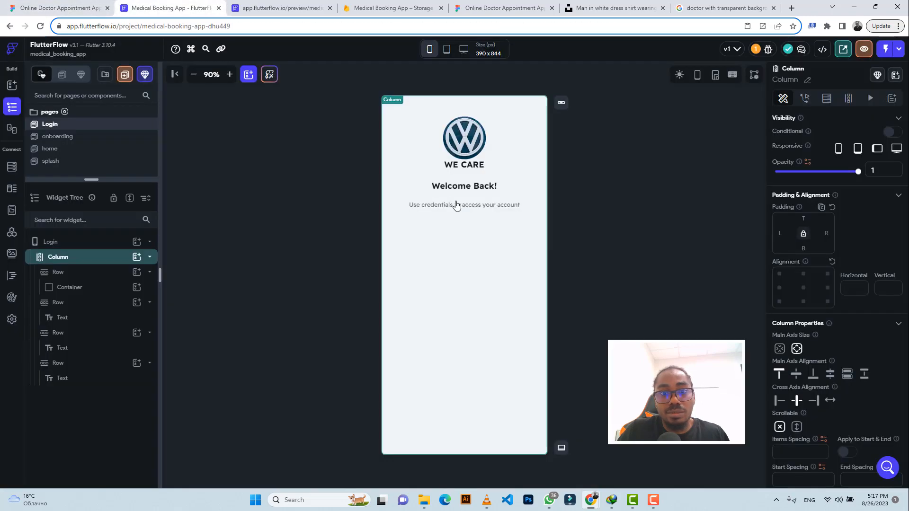
Step: Set the font size of the "Welcome Back!" heading to 24
left_click(480, 187)
scroll(812, 303, "down", 2)
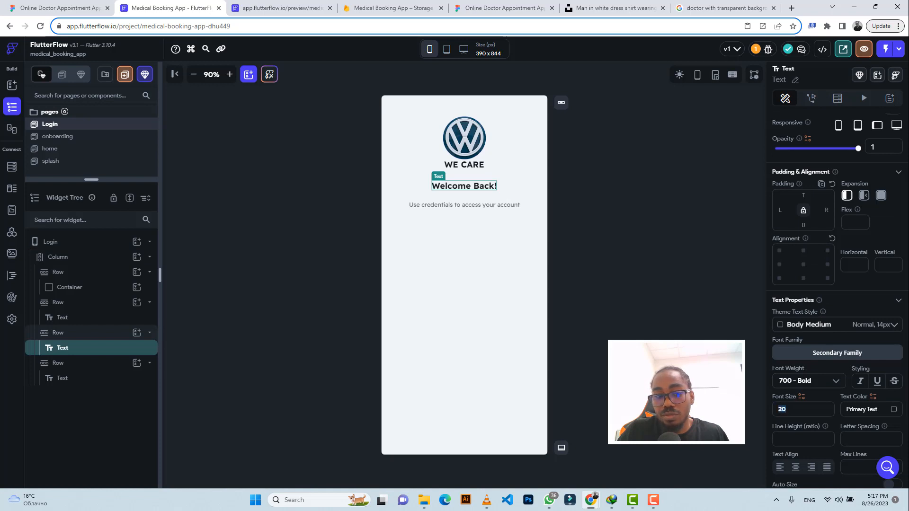
type("24")
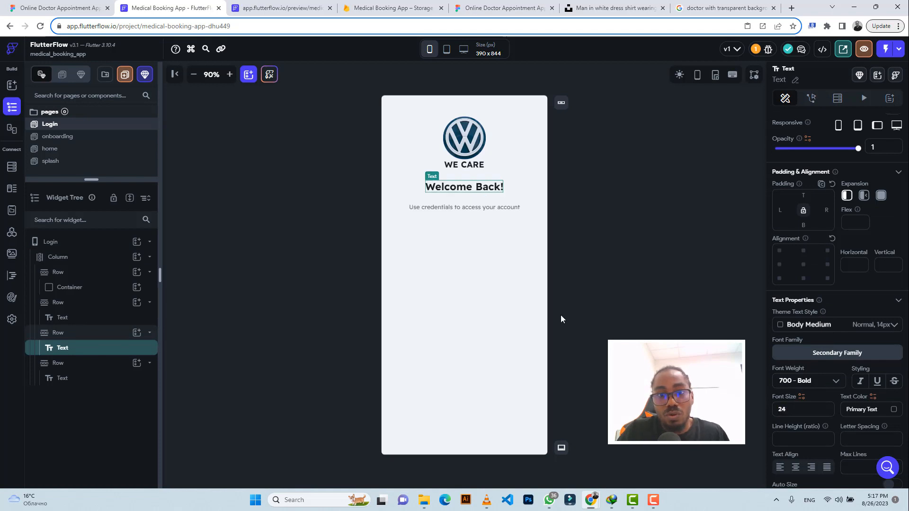
left_click(597, 231)
Step: Check the input fields in the Figma login design, then add a TextField to the main column of the Login page in FlutterFlow
left_click(61, 8)
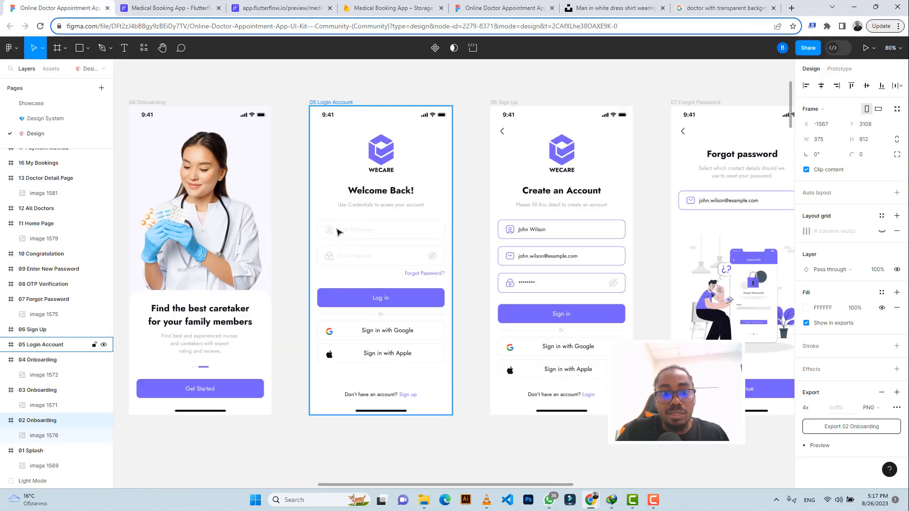
scroll(368, 259, "up", 1)
scroll(367, 259, "up", 2)
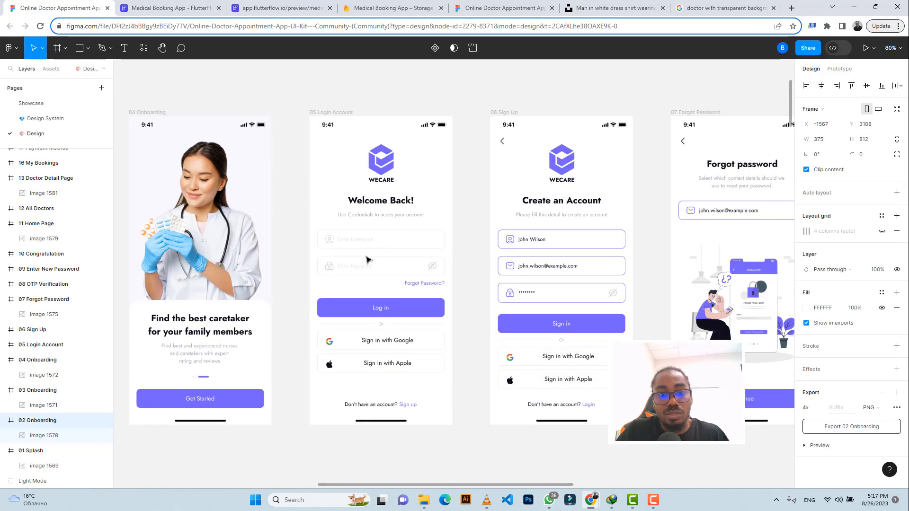
scroll(368, 259, "up", 5)
scroll(326, 237, "up", 1)
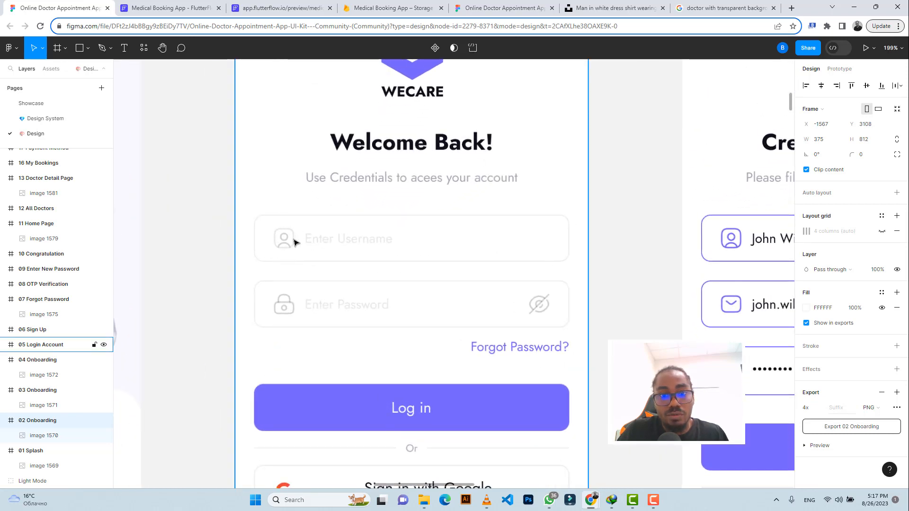
left_click(151, 7)
left_click(457, 242)
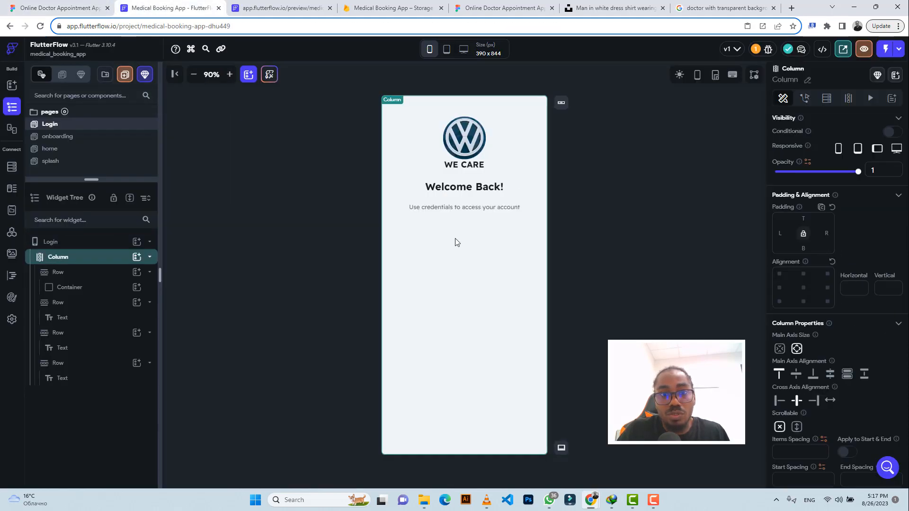
left_click(137, 256)
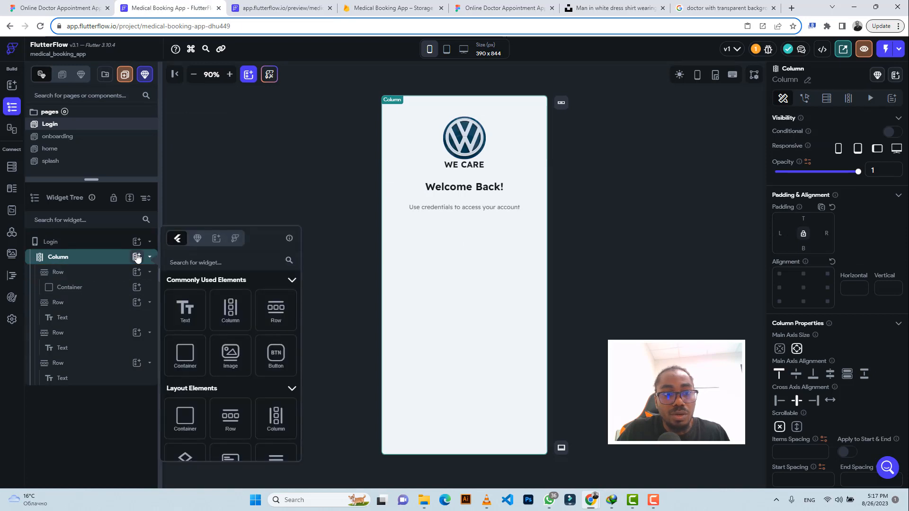
left_click(224, 259)
type("text")
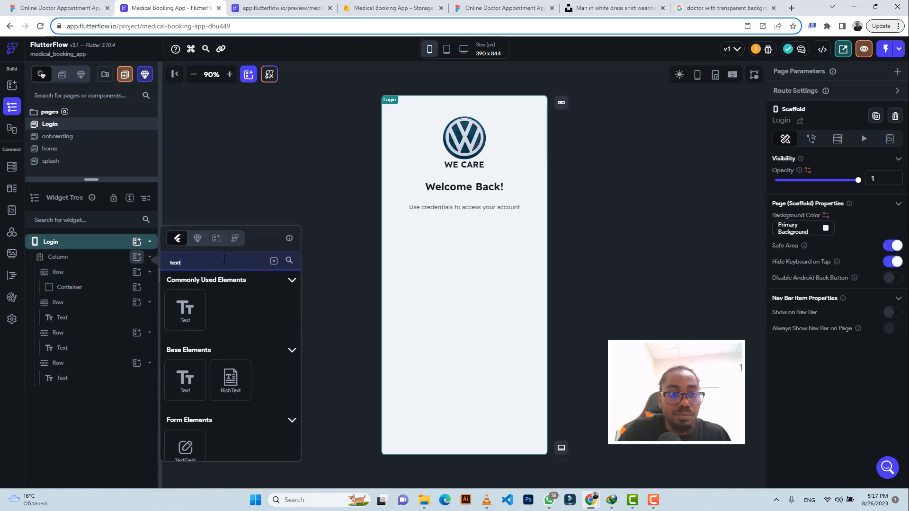
left_click(185, 448)
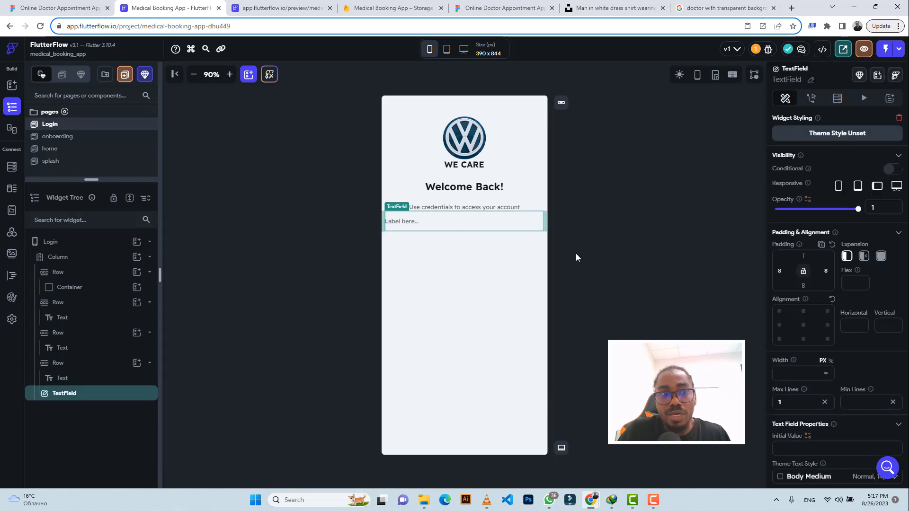
Step: Check the first field's placeholder in the Figma login design, then set the TextField's label text to "Enter Username" in FlutterFlow
left_click(56, 8)
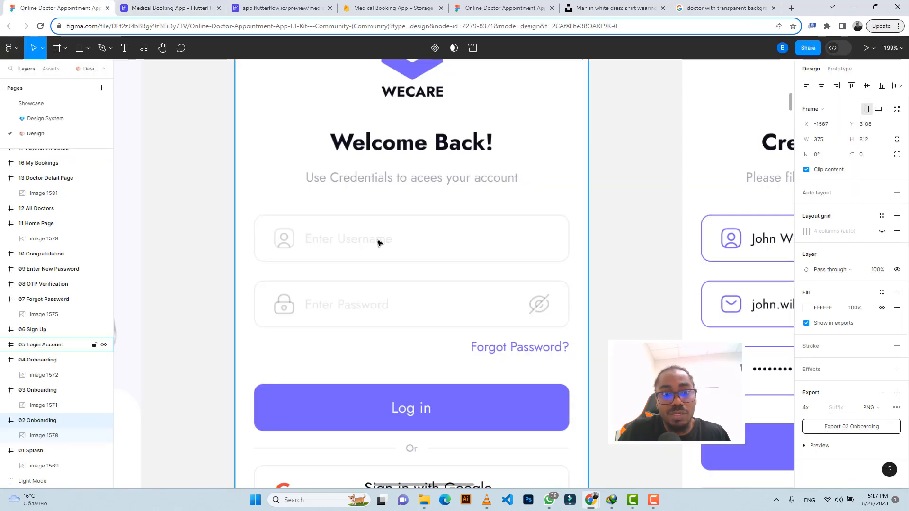
left_click(168, 8)
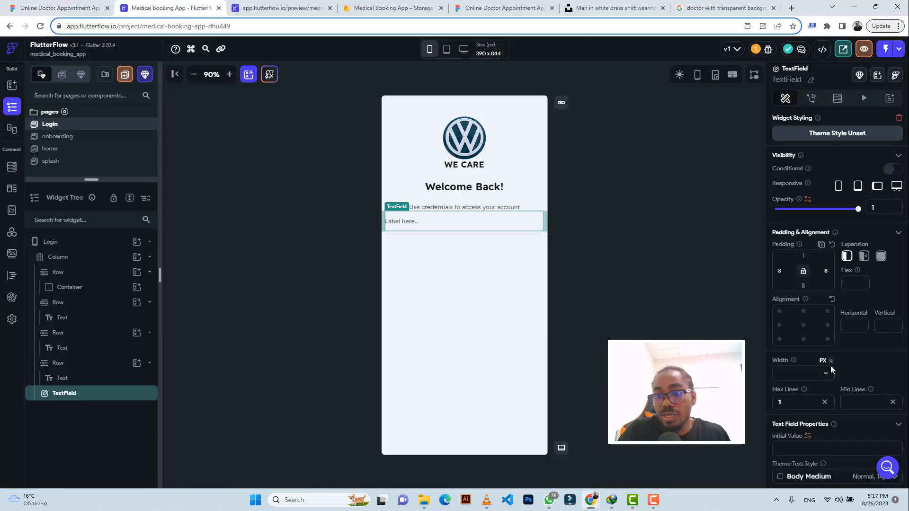
scroll(831, 369, "down", 5)
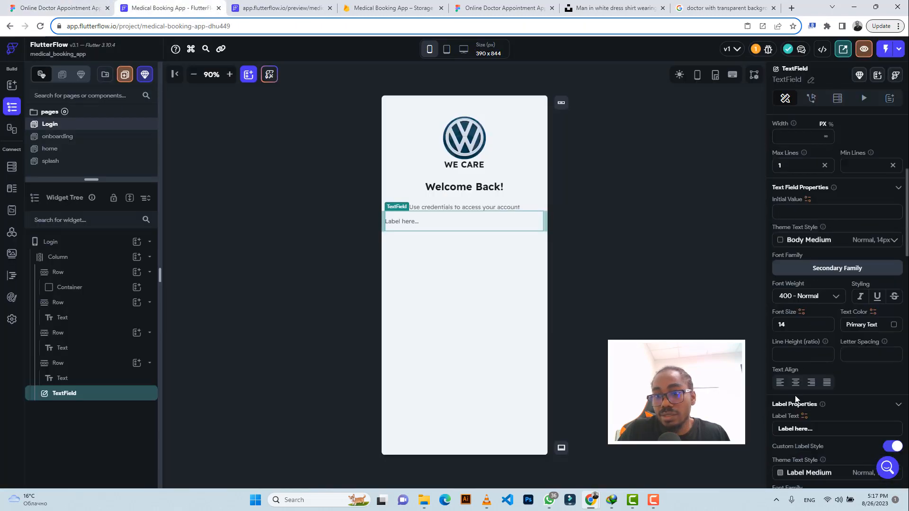
left_click(783, 428)
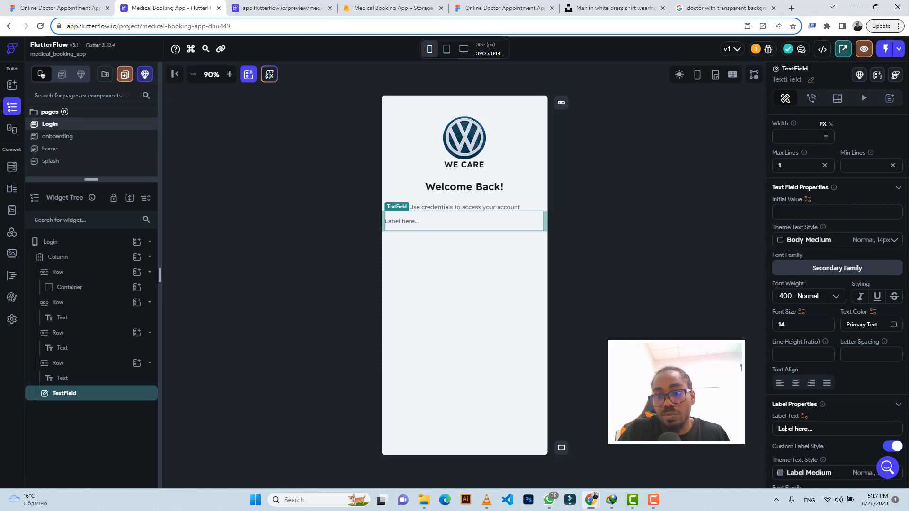
key("ctrl+a")
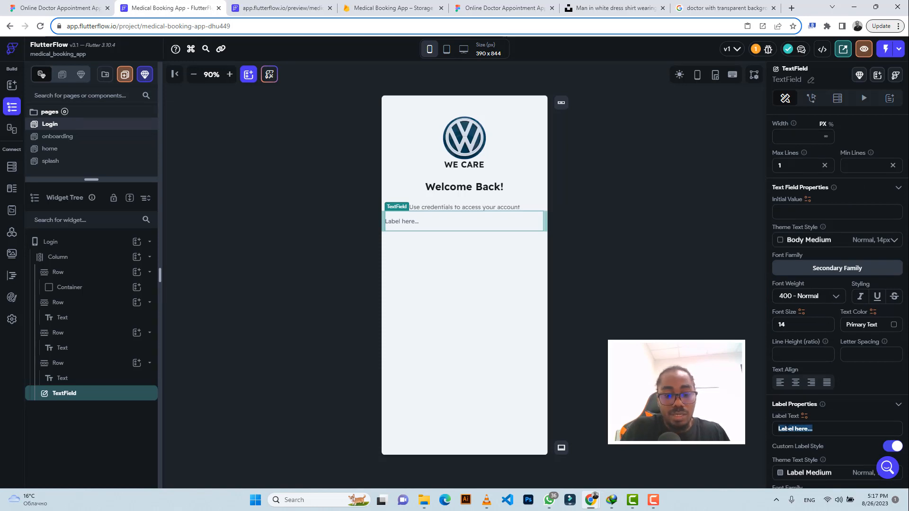
type("Enter User")
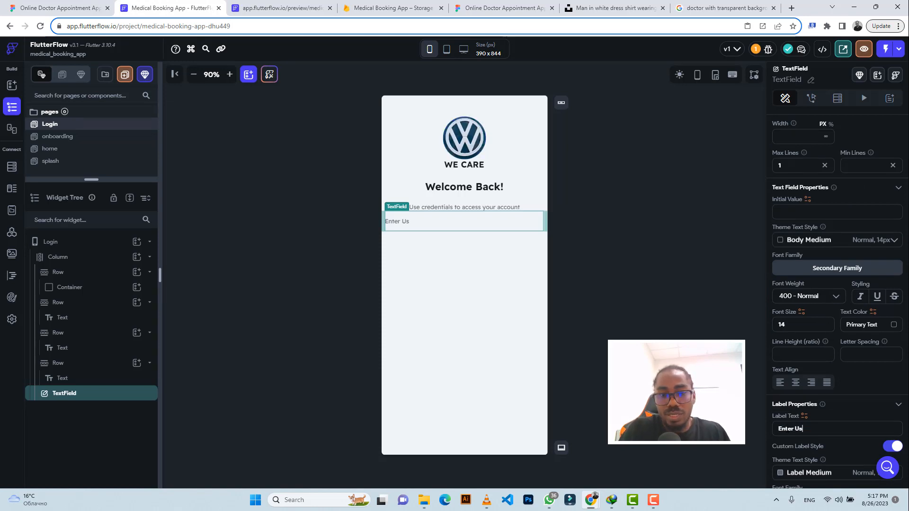
type("name")
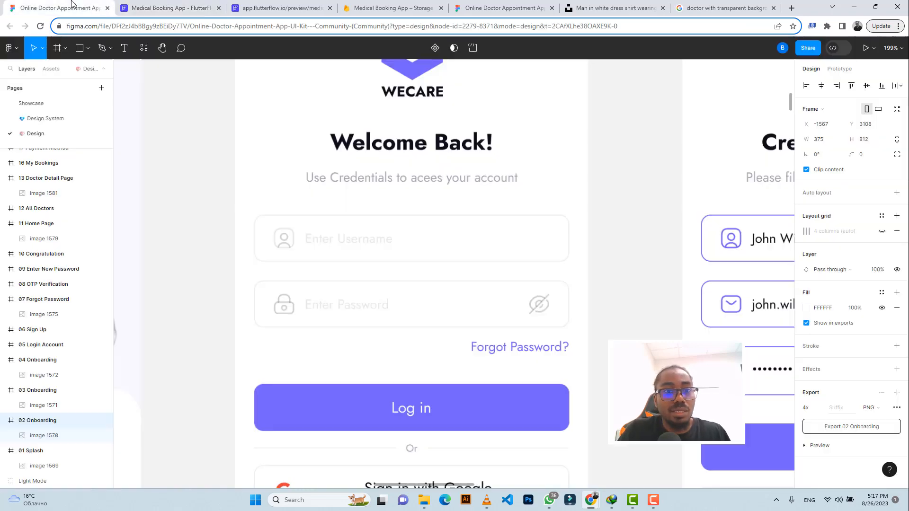
Step: Recheck the Figma login fields, then change the TextField's label text to "Enter Email" in FlutterFlow
left_click(72, 7)
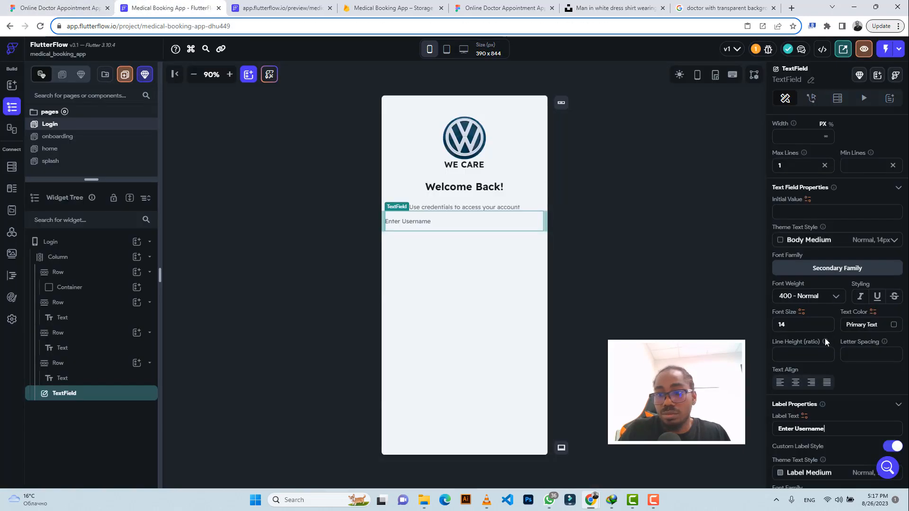
left_click(149, 7)
double_click(798, 427)
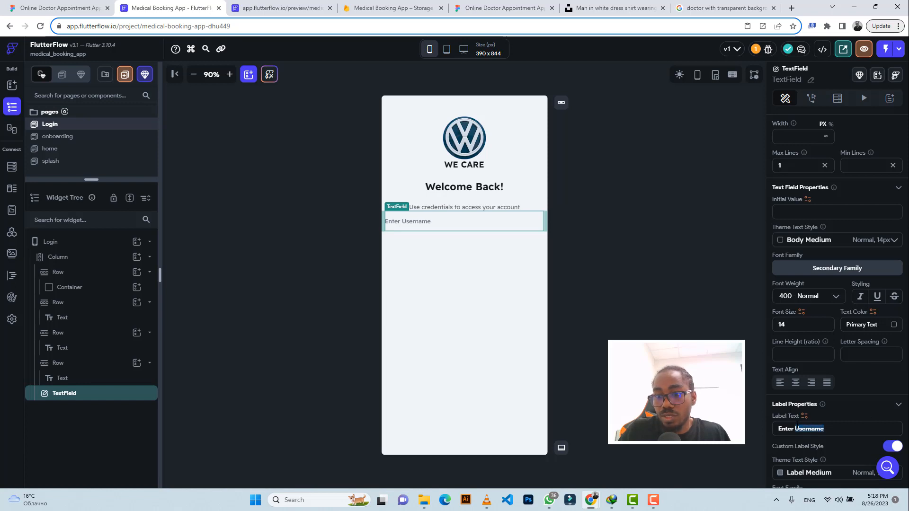
type("Email")
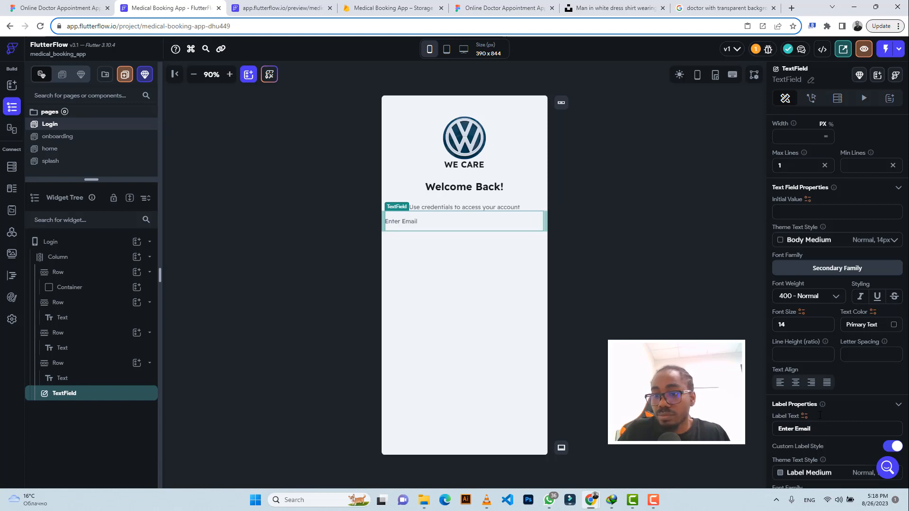
Step: Set the email field's input border type to Outline
scroll(819, 415, "down", 2)
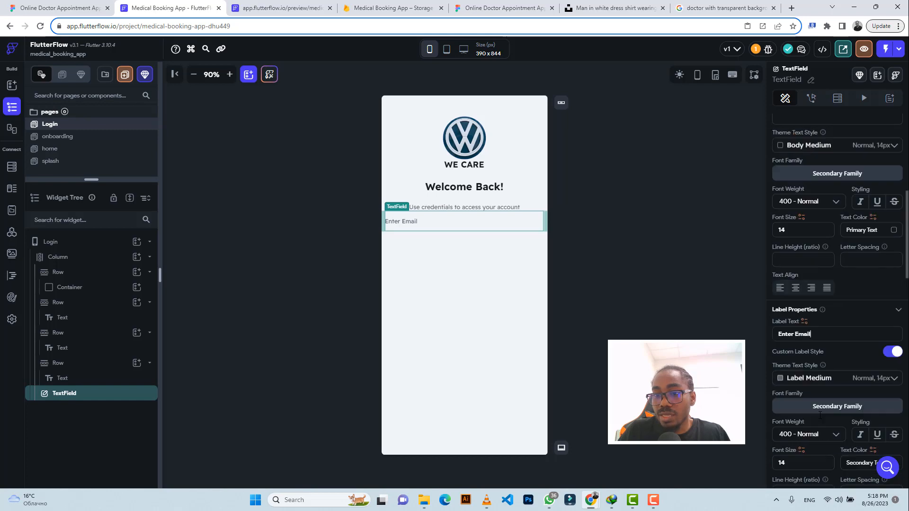
scroll(818, 354, "down", 3)
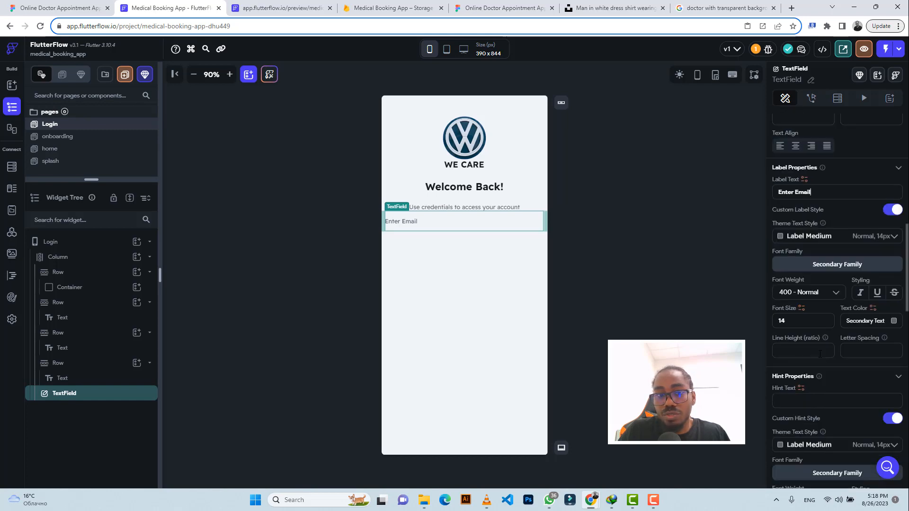
scroll(819, 354, "down", 3)
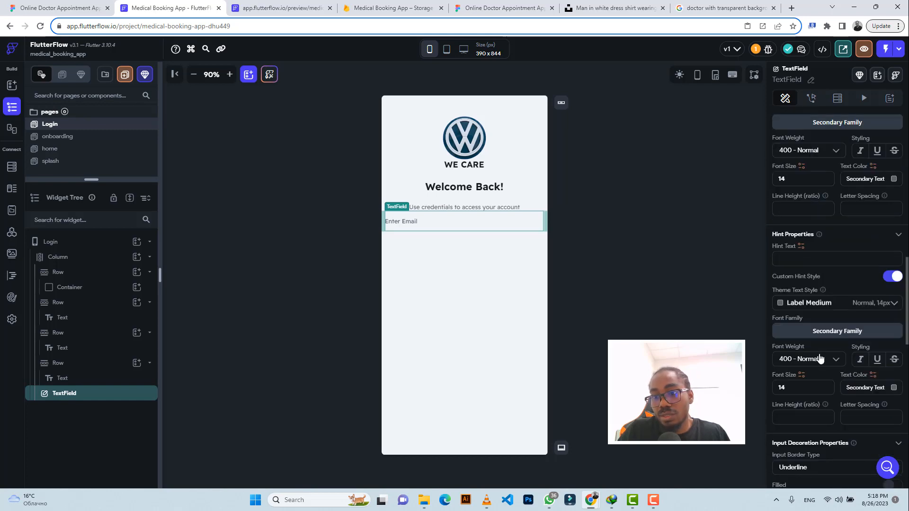
scroll(819, 354, "down", 5)
scroll(819, 354, "down", 3)
scroll(818, 354, "up", 3)
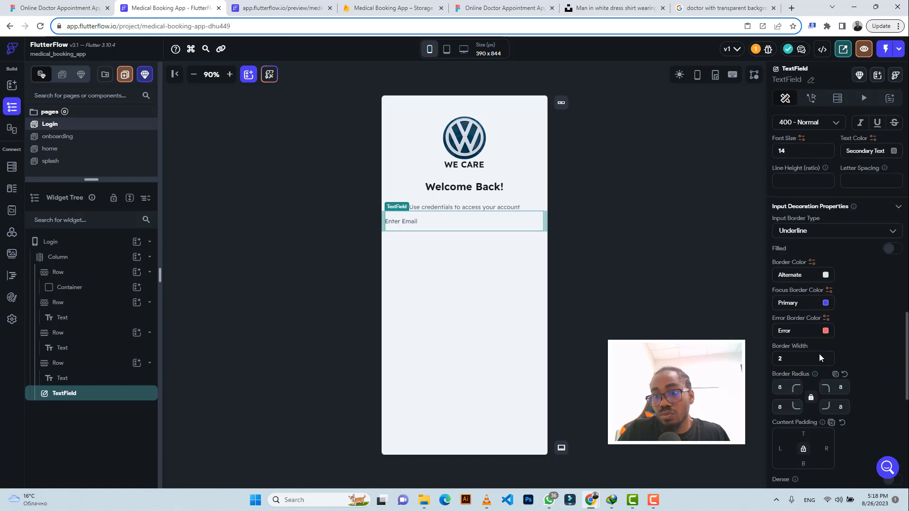
left_click(794, 234)
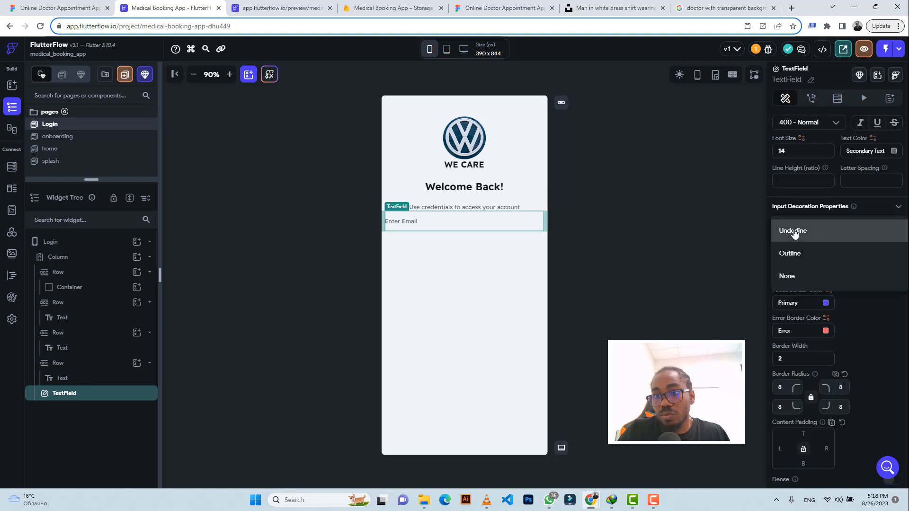
left_click(791, 256)
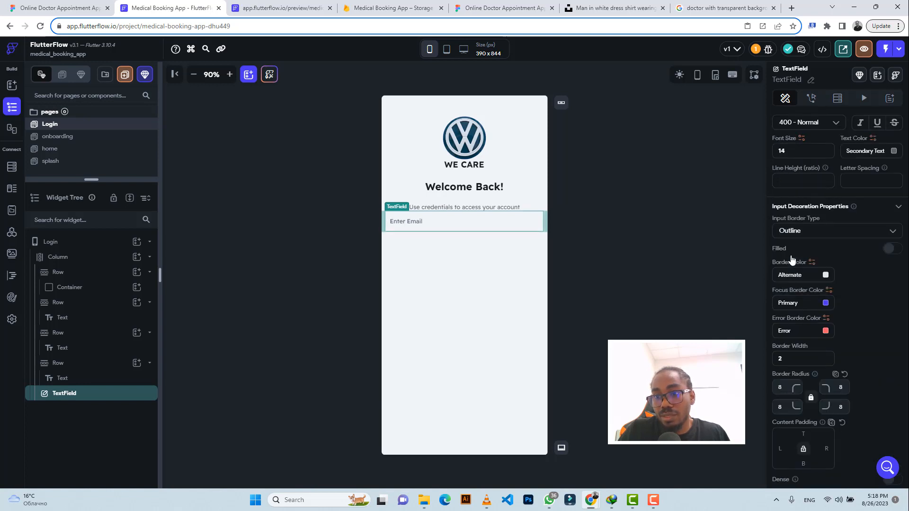
Step: Set the email field's border color to the recent gray #6A6A6A
left_click(825, 275)
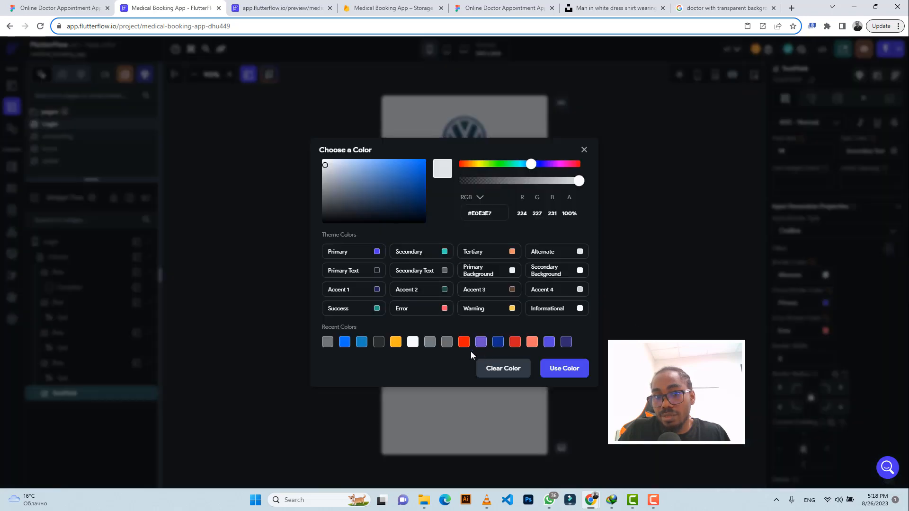
left_click(446, 342)
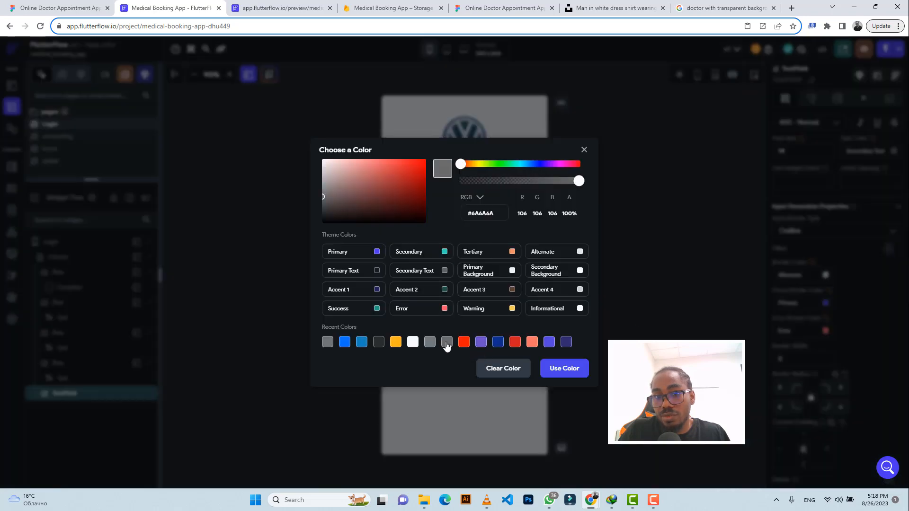
left_click(558, 367)
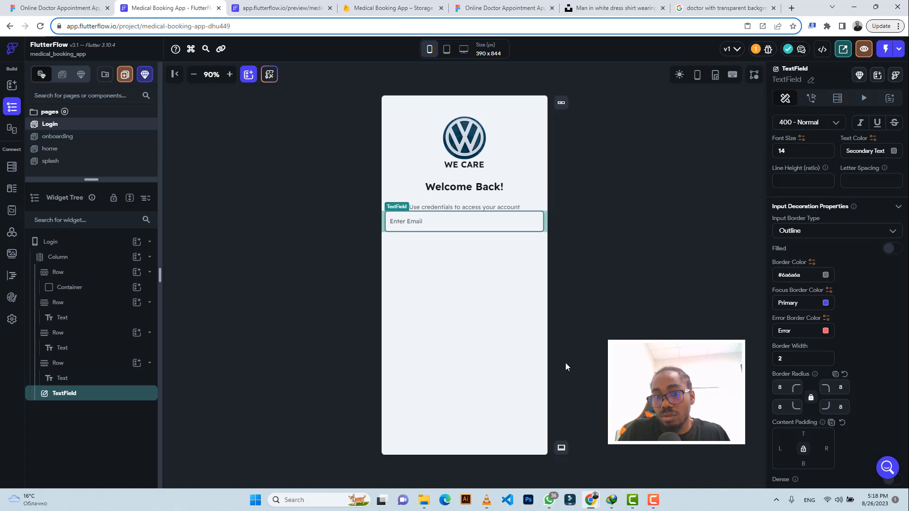
left_click(609, 302)
Step: Compare the field outline with the Figma login design, then change the email field's border color to a light theme color in FlutterFlow
left_click(83, 9)
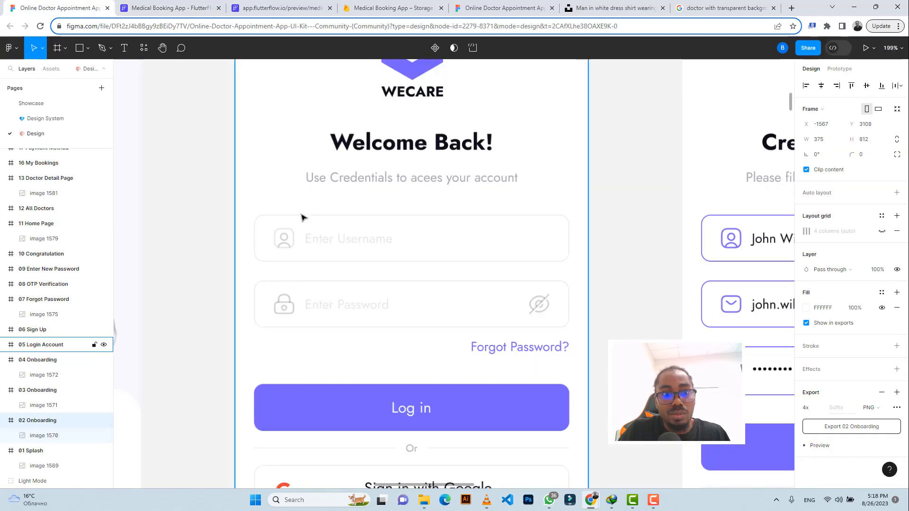
left_click(171, 8)
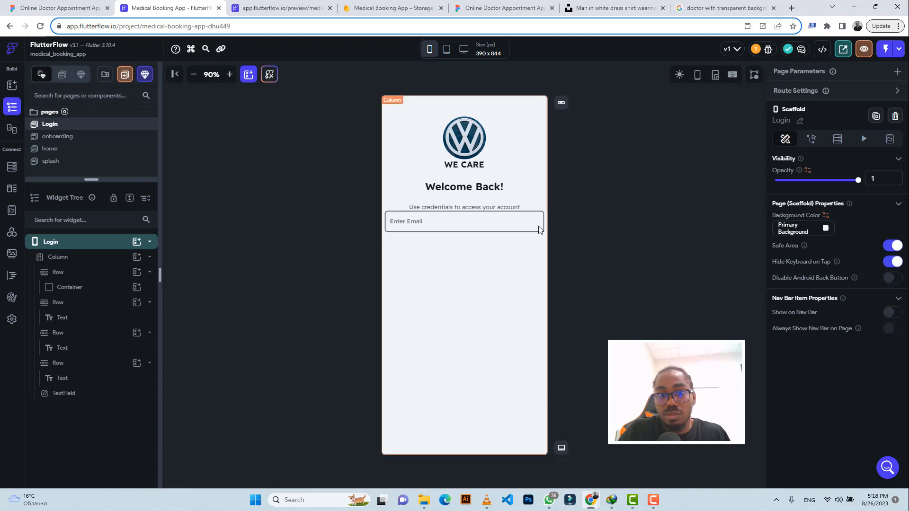
left_click(533, 236)
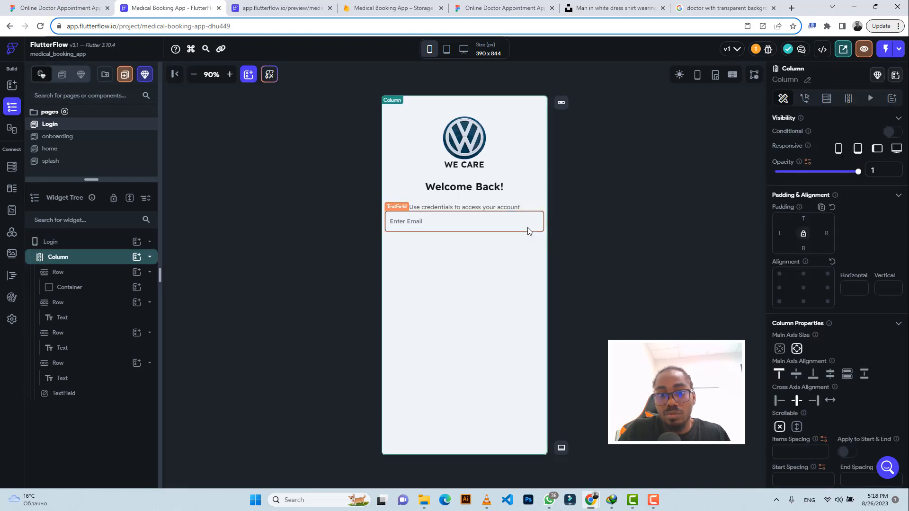
left_click(529, 231)
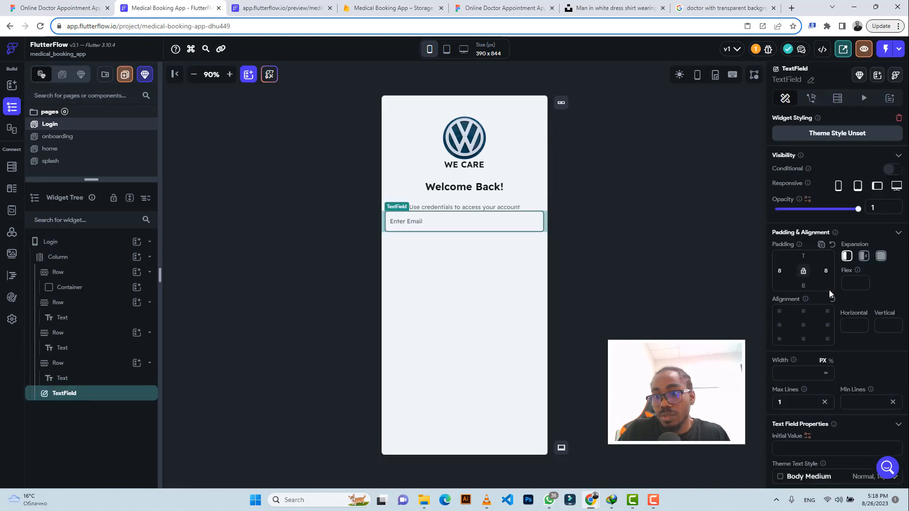
scroll(828, 290, "down", 5)
scroll(829, 295, "down", 10)
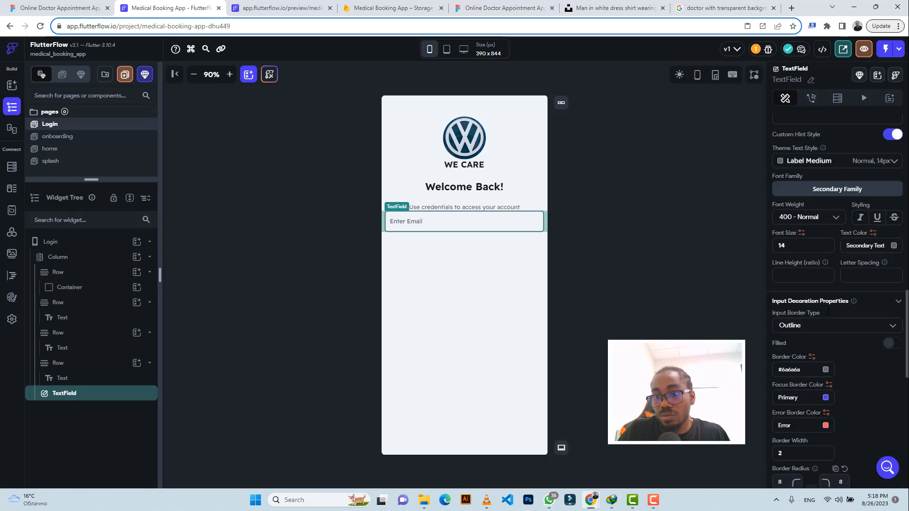
left_click(825, 369)
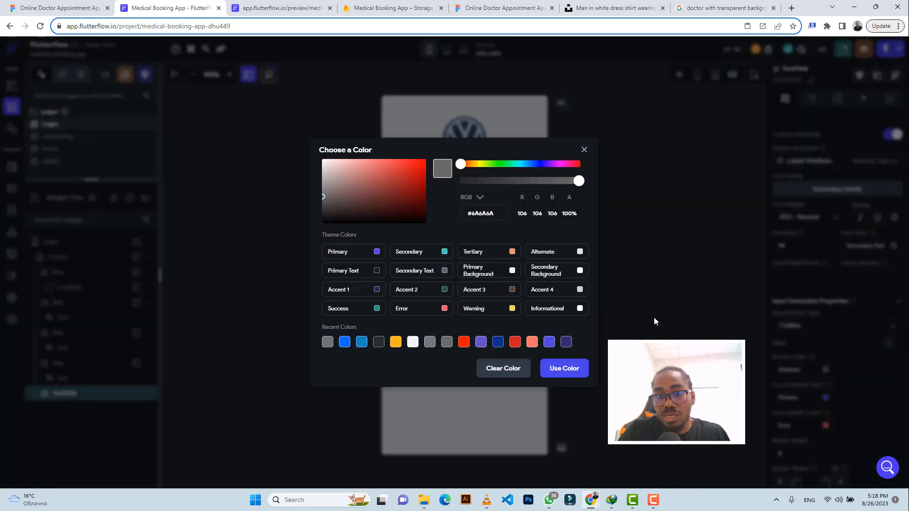
left_click(581, 290)
left_click(589, 274)
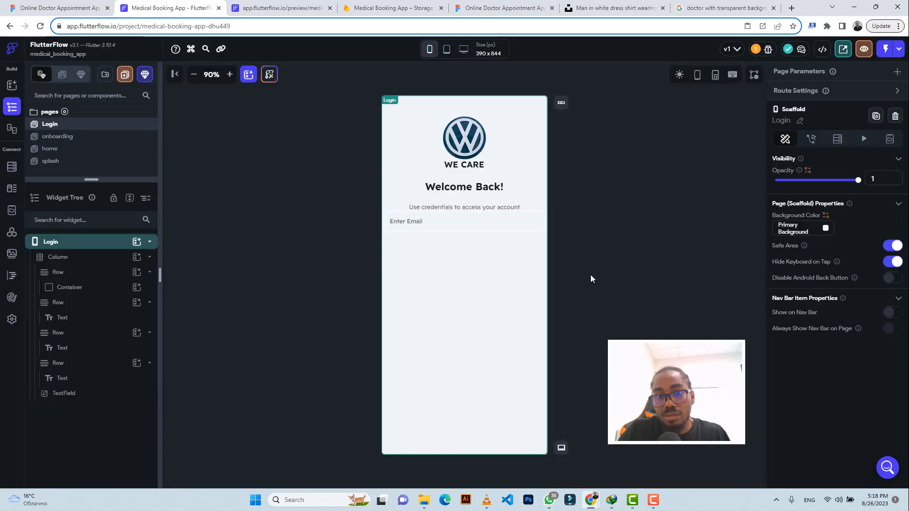
Step: Change the email field's border color to the Alternate theme color
left_click(535, 228)
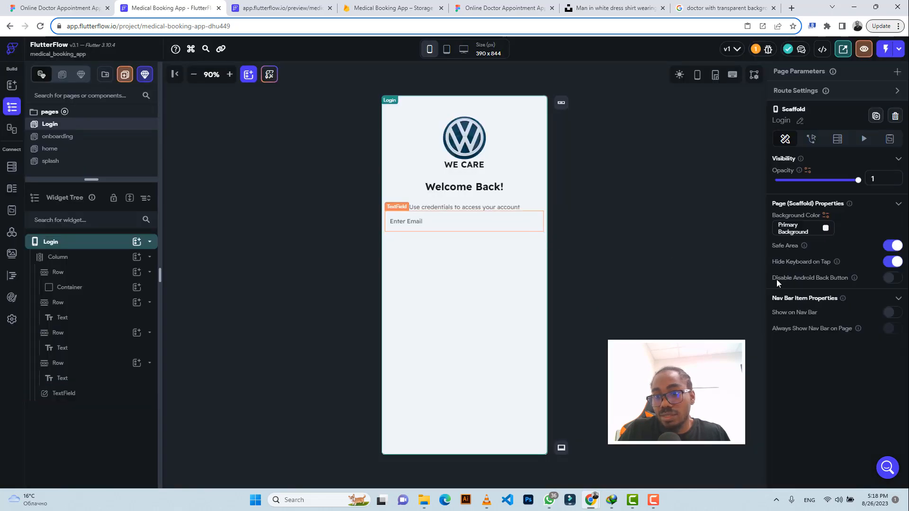
scroll(840, 348, "down", 3)
scroll(839, 346, "down", 5)
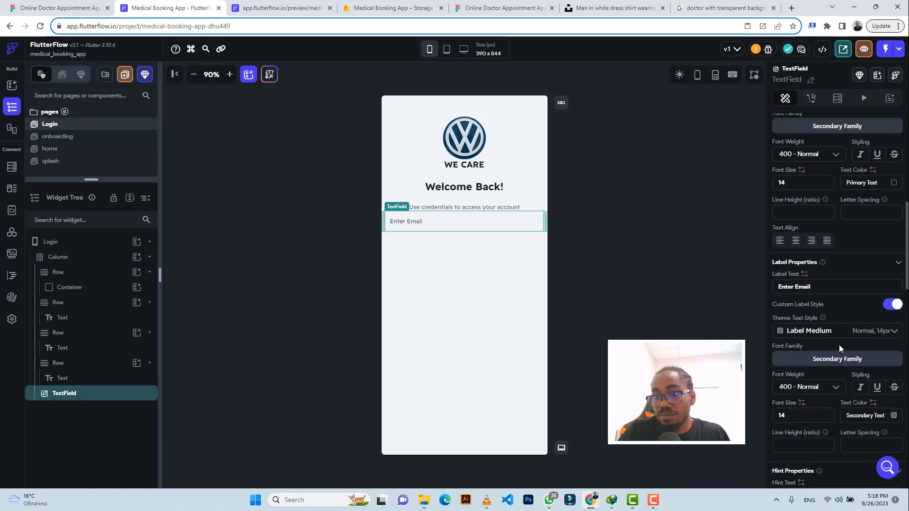
scroll(838, 345, "down", 3)
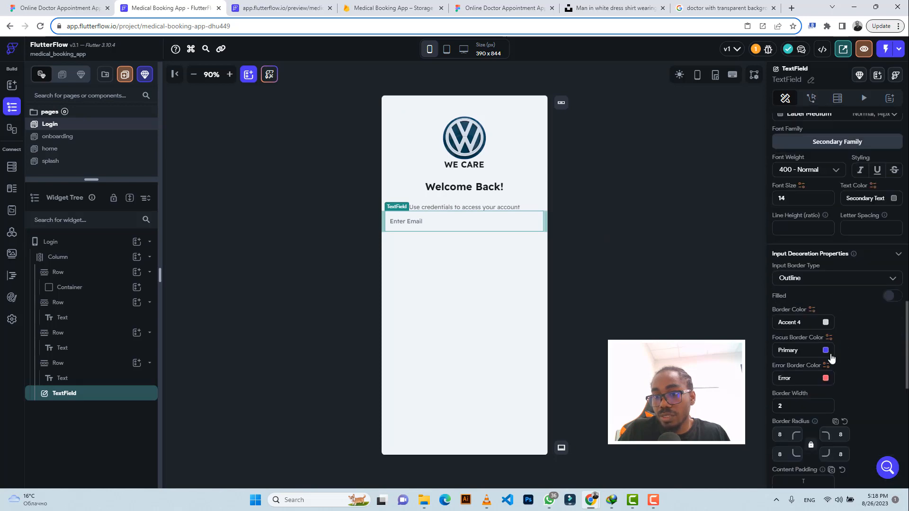
left_click(825, 323)
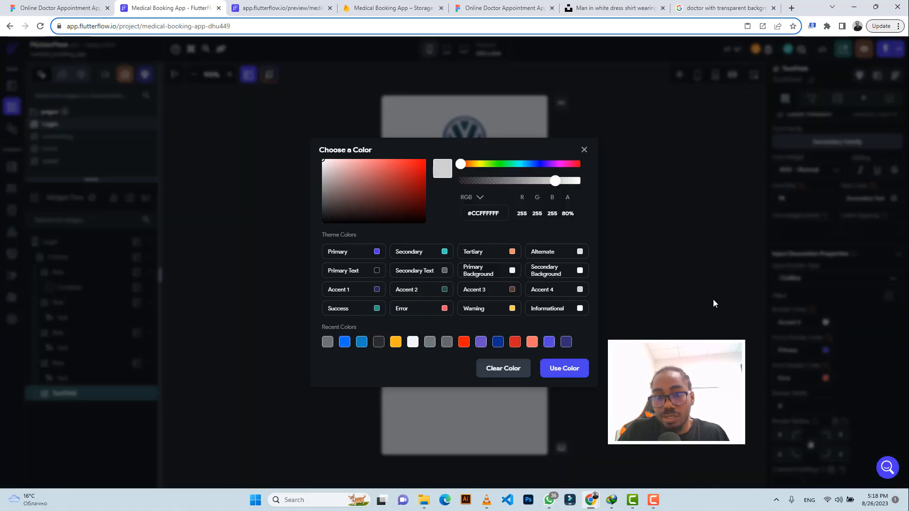
left_click(580, 254)
left_click(509, 270)
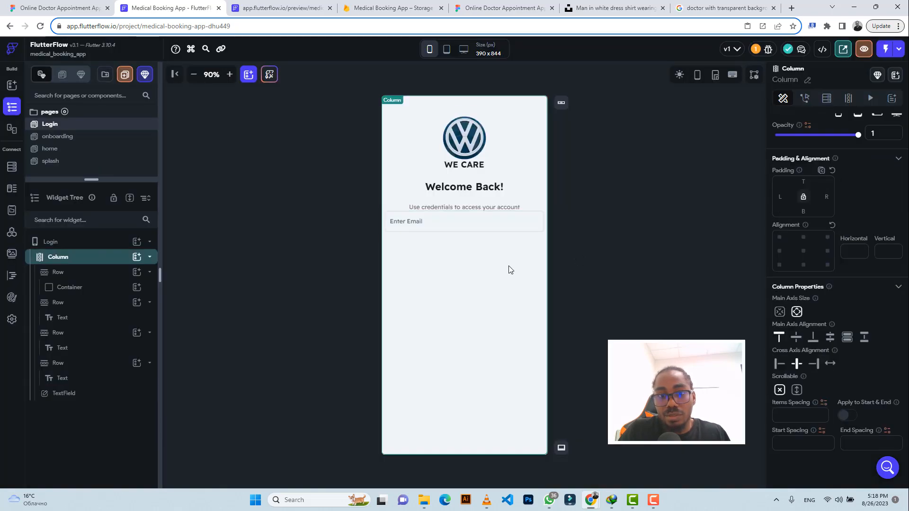
Step: Check the field spacing in the Figma login design, and set the email field's top padding to 36 in FlutterFlow
left_click(492, 231)
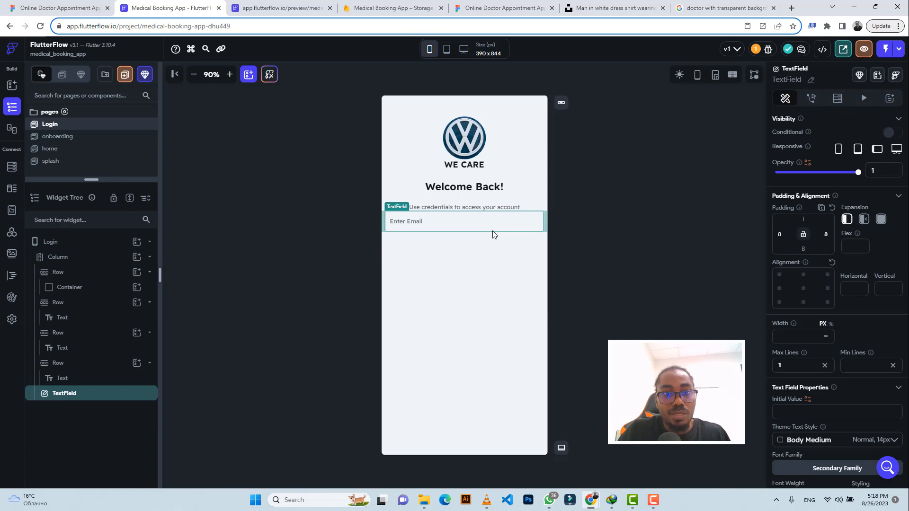
left_click(58, 5)
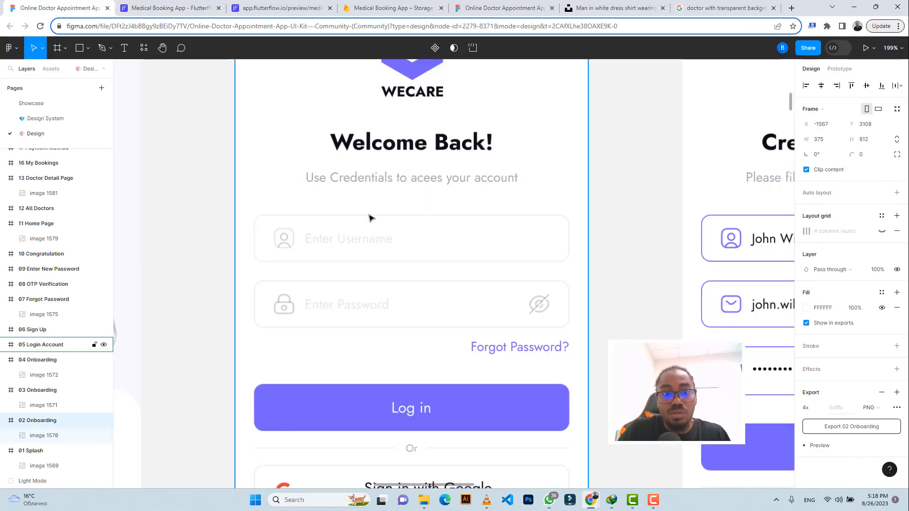
key("ctrl+Tab")
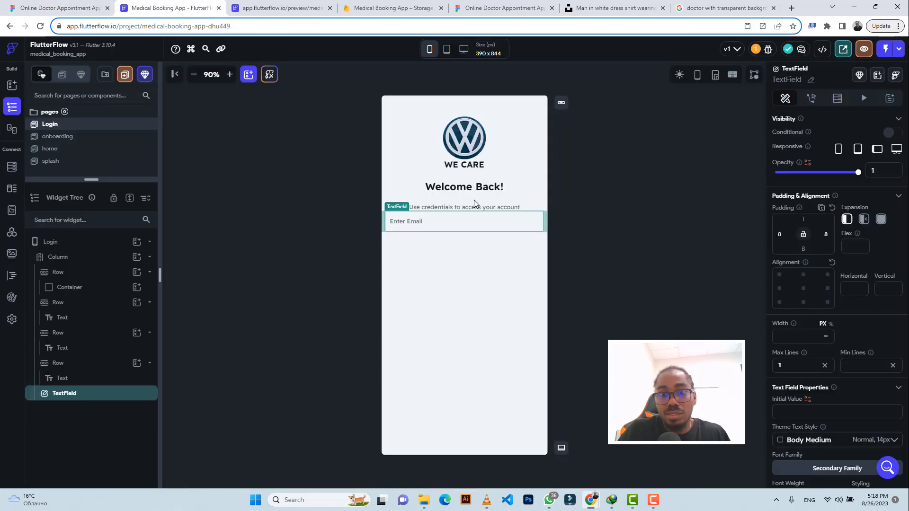
left_click(803, 218)
type("36")
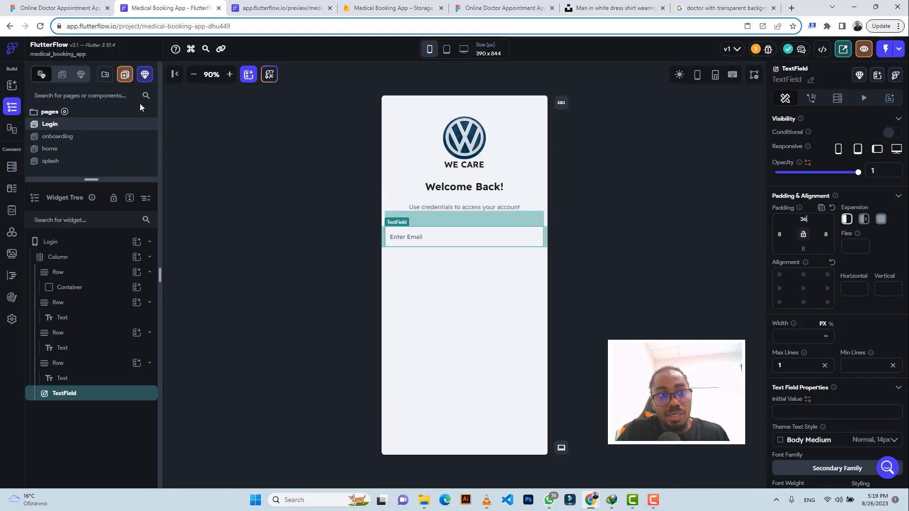
Step: Compare the field with the Figma login design, and set the email field's border radius to 12 on all corners in FlutterFlow
left_click(68, 8)
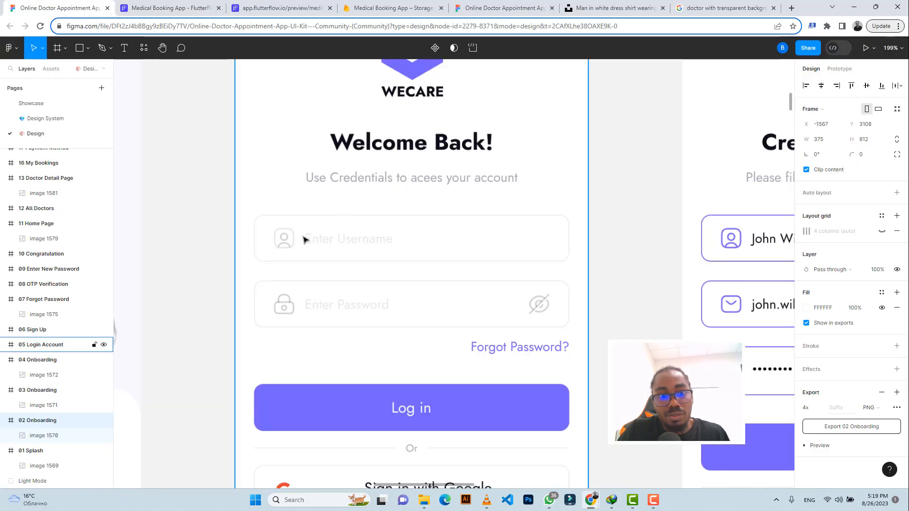
left_click(162, 12)
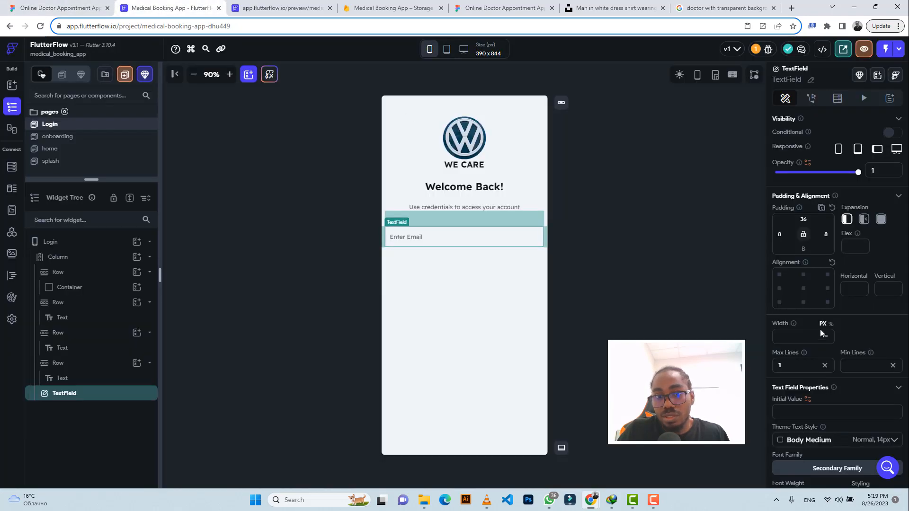
scroll(838, 345, "down", 8)
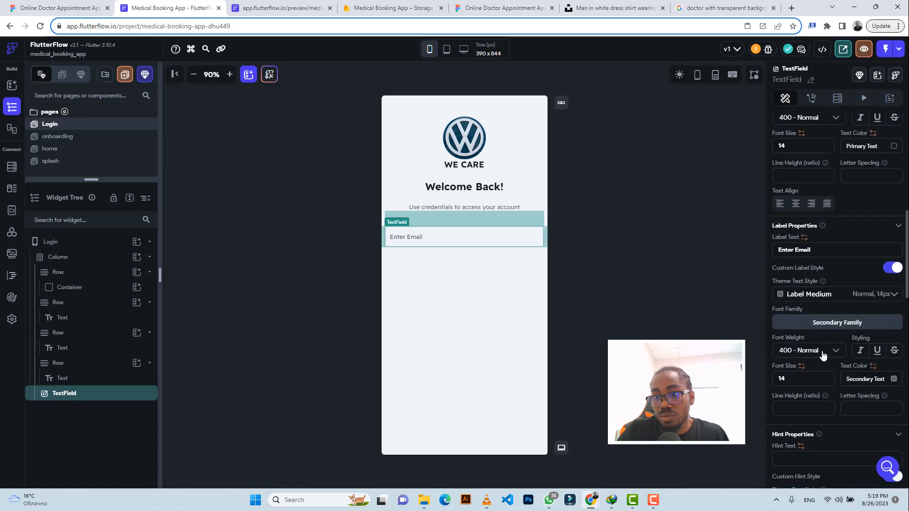
scroll(821, 353, "down", 10)
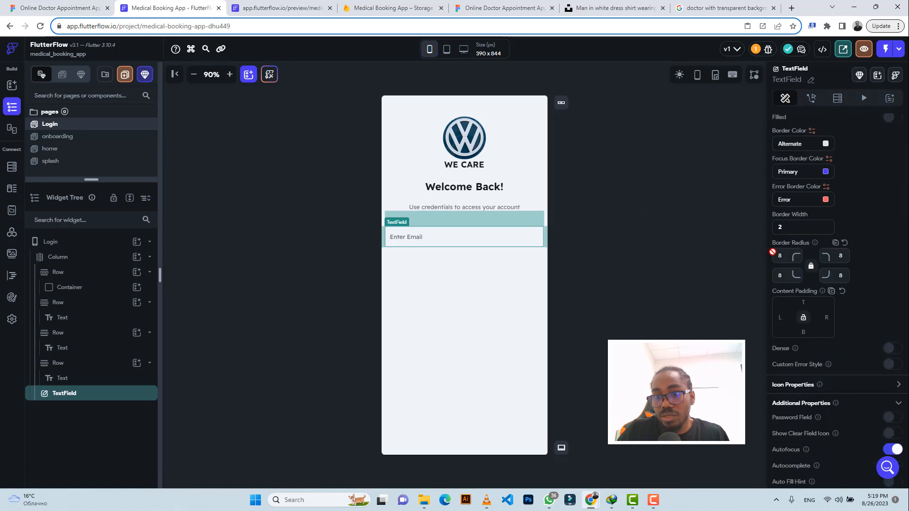
left_click_drag(781, 256, 772, 251)
type("1")
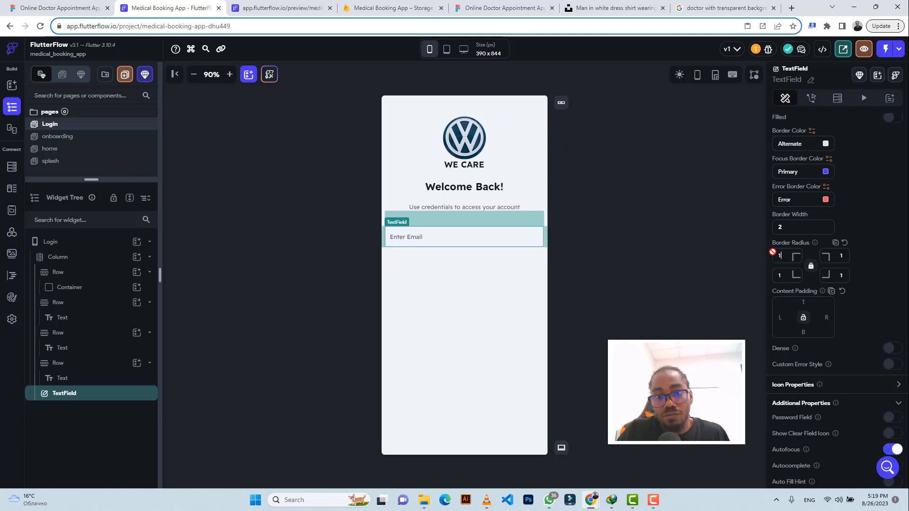
type("2")
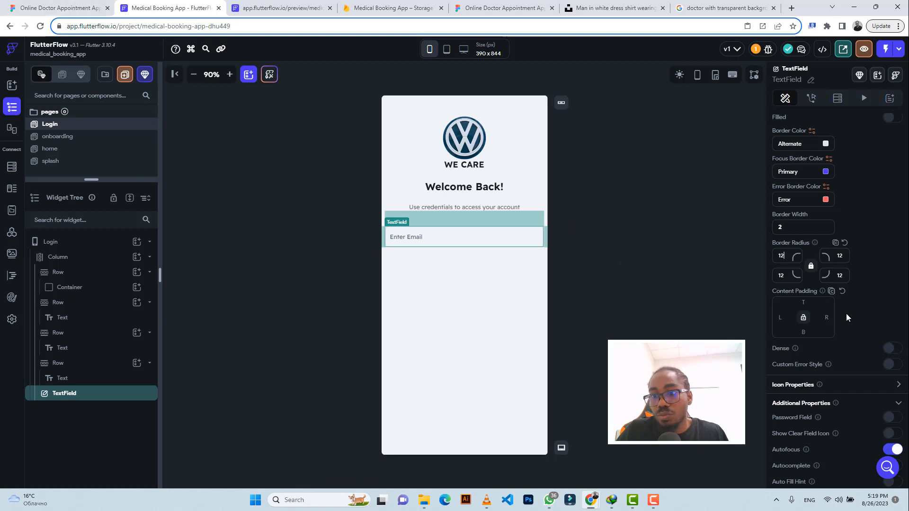
Step: Search the icons for "account", give the email field the Account Circle Outlined leading icon, and compare it with the Figma design
left_click(897, 384)
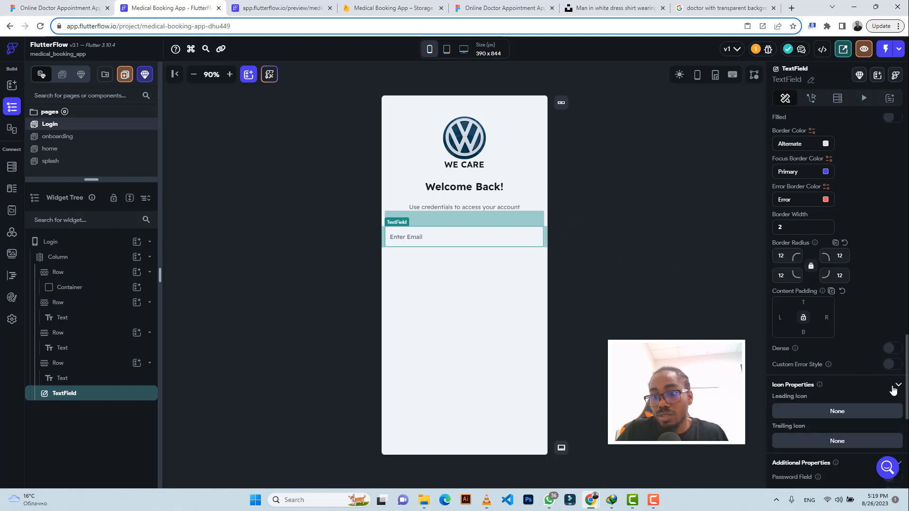
scroll(847, 387, "down", 2)
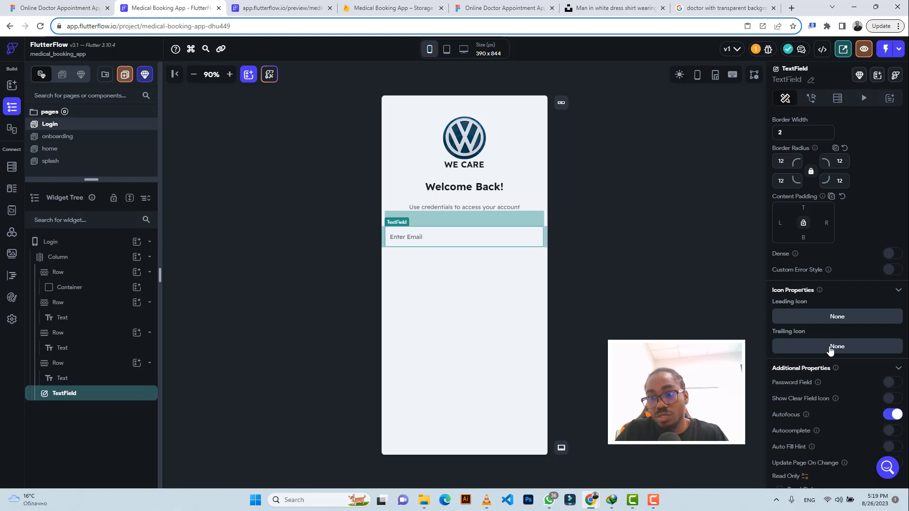
left_click(820, 321)
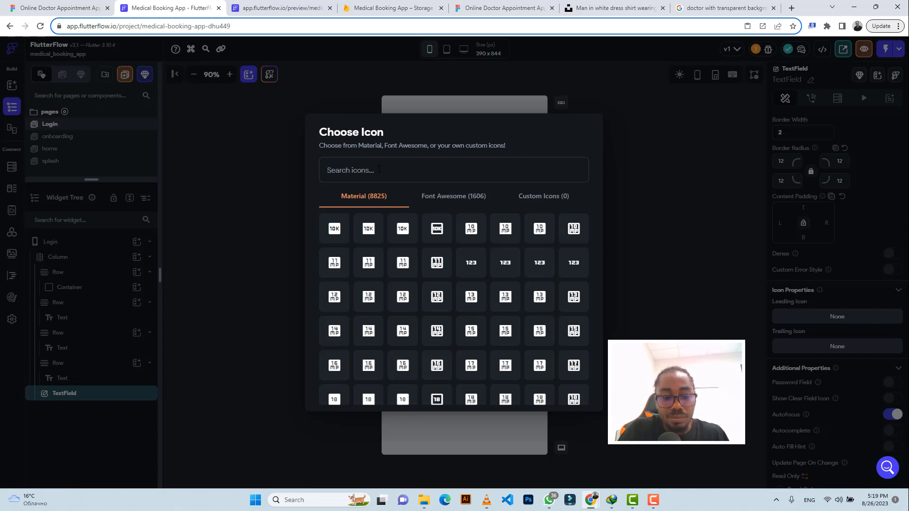
type("acco")
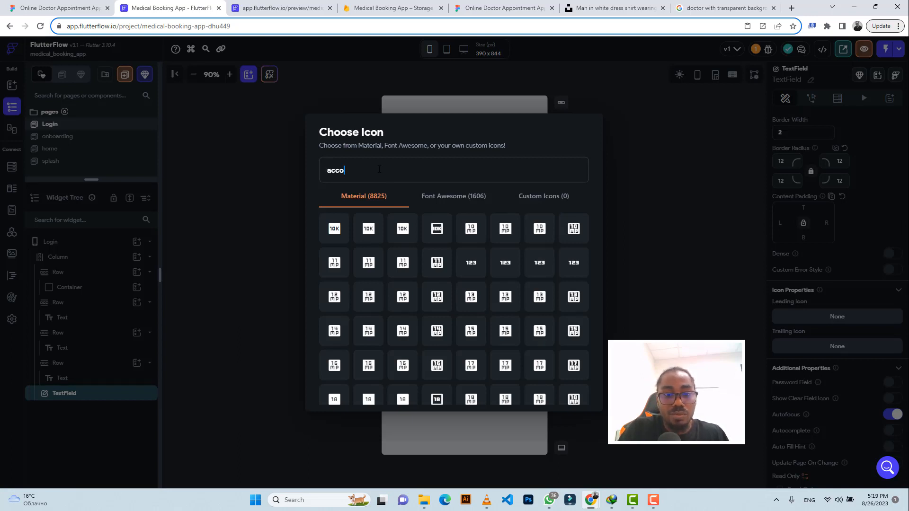
type("unt")
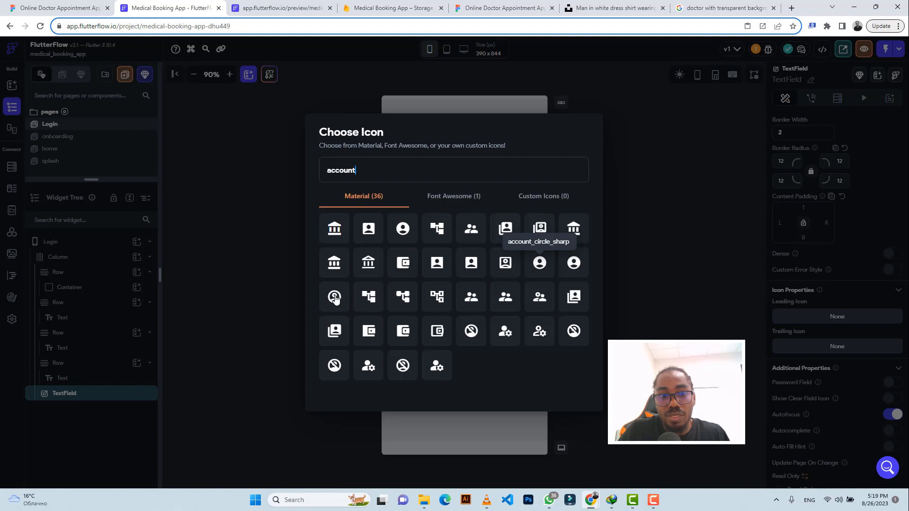
left_click(334, 297)
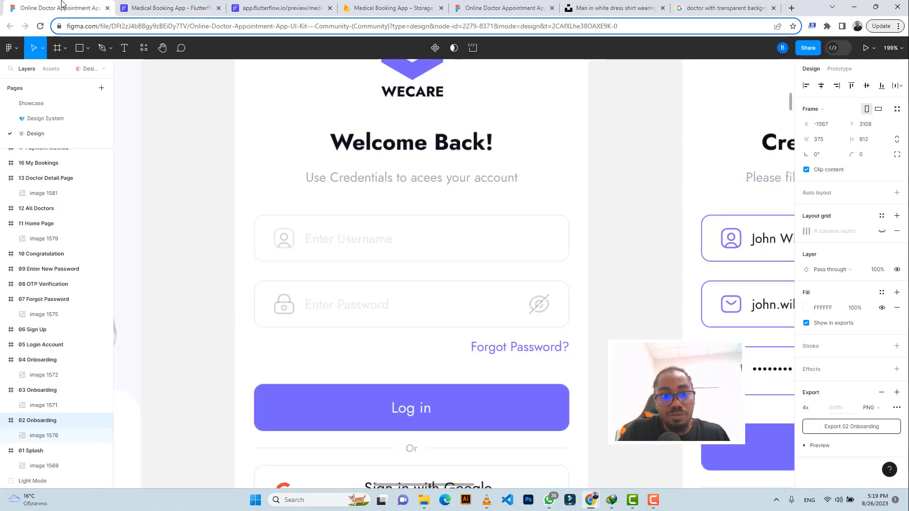
left_click(57, 8)
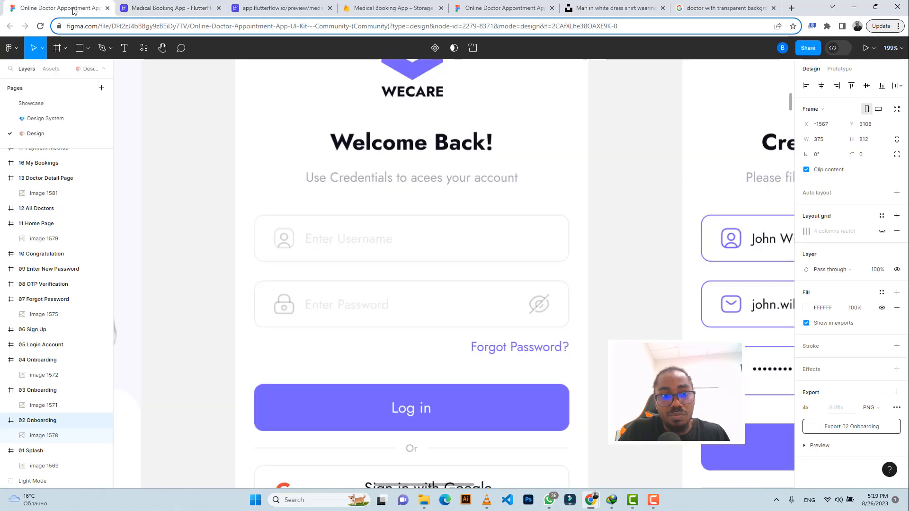
left_click(153, 11)
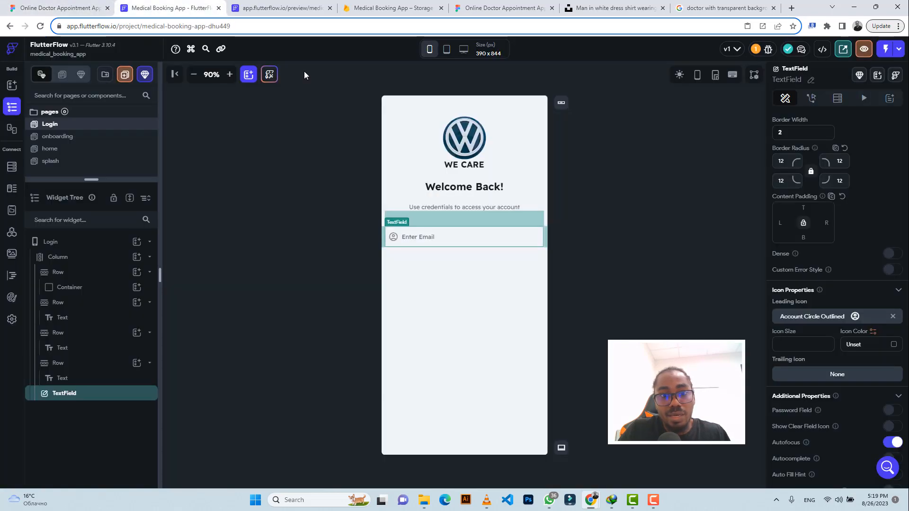
Step: Duplicate the email field within the column and select the lower copy
left_click(521, 237)
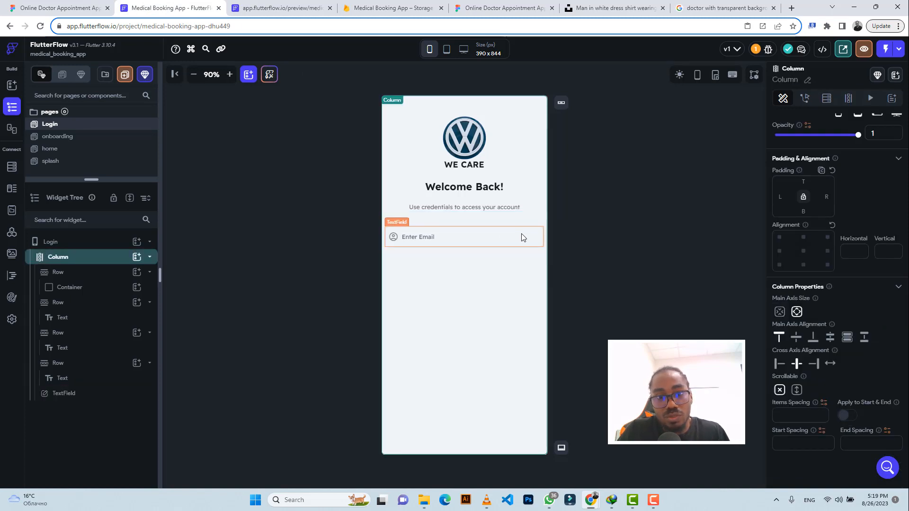
key("ctrl+v")
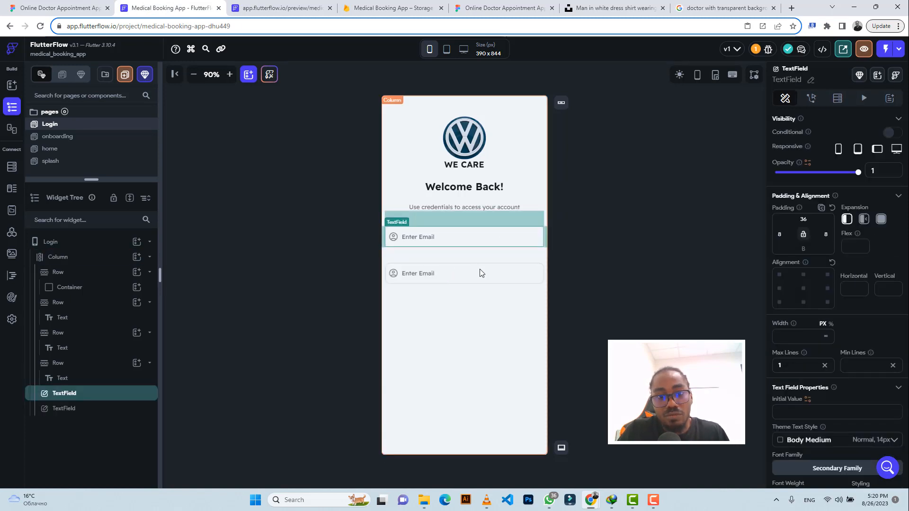
left_click(479, 272)
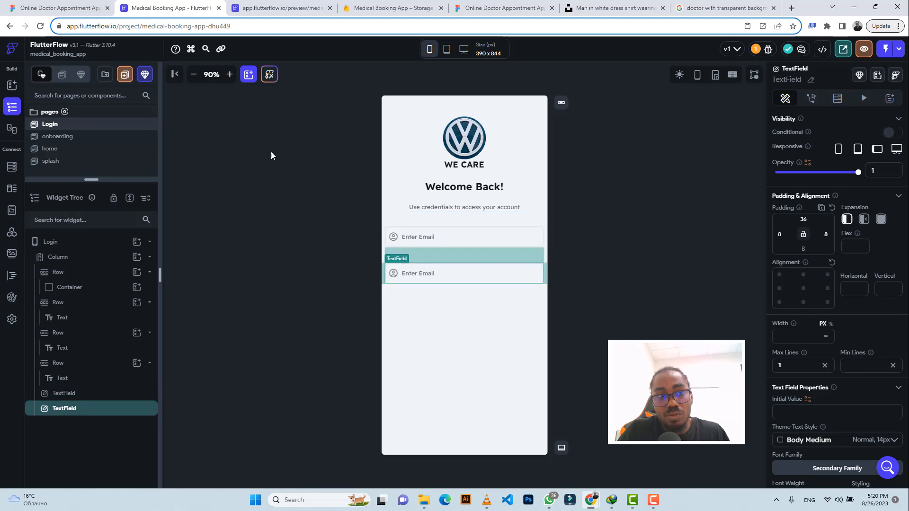
Step: Check the gap between the Figma login fields, and set the lower field's top padding to 26 in FlutterFlow
left_click(60, 8)
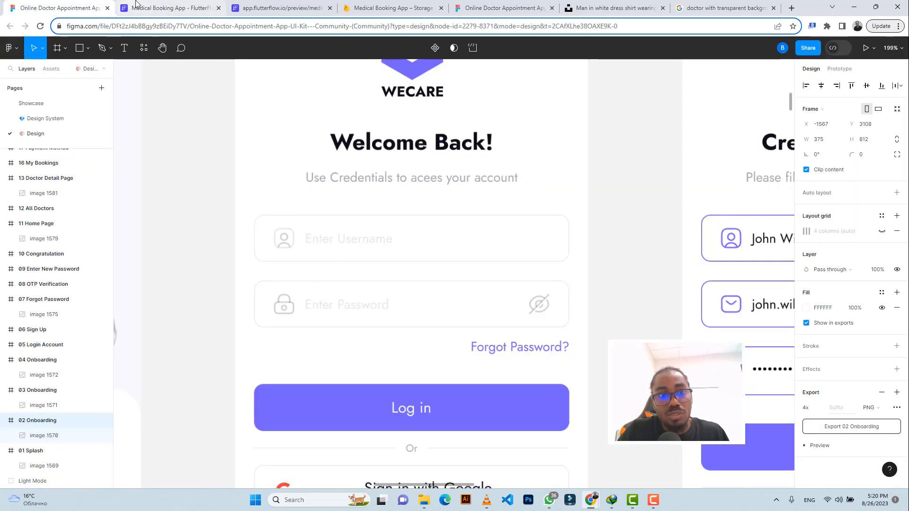
left_click(168, 7)
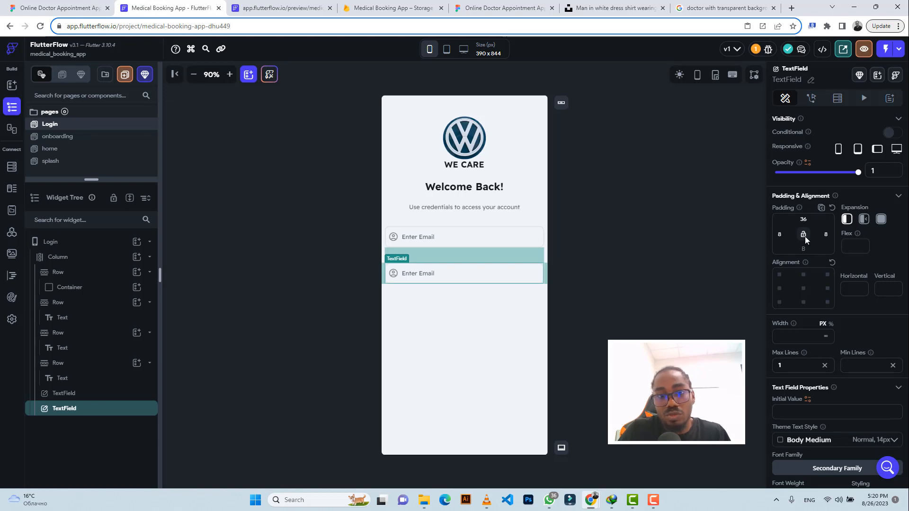
key("BackSpace")
type("2")
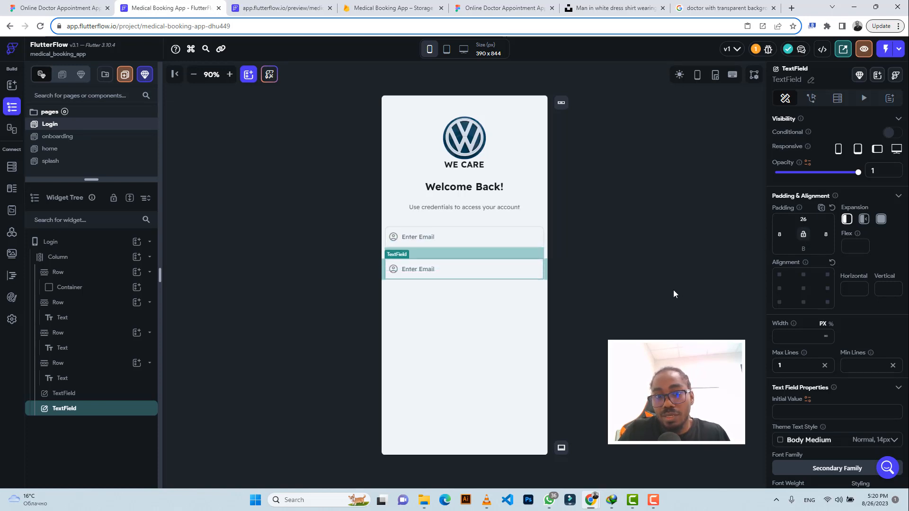
Step: Search the icons for "security" and "lock", check the Figma login design, and give the lower field the Lock Outlined leading icon in FlutterFlow
scroll(822, 313, "down", 10)
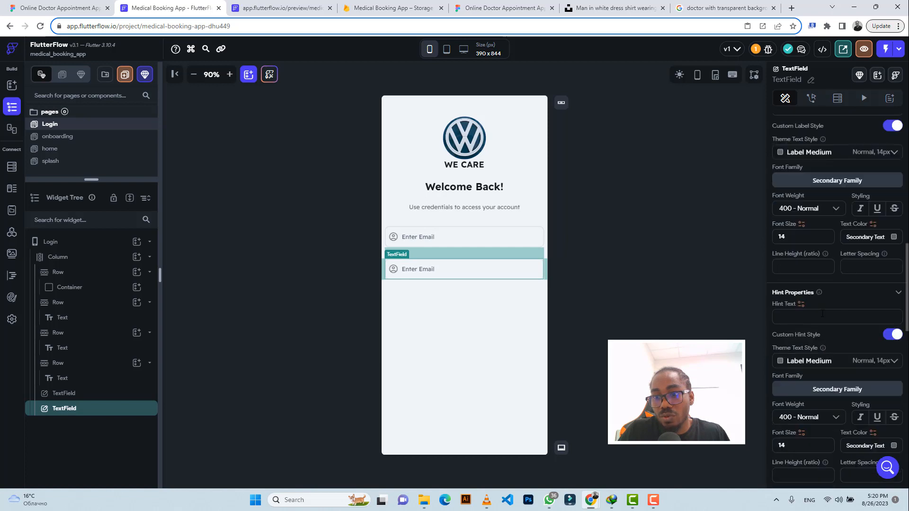
scroll(821, 313, "down", 8)
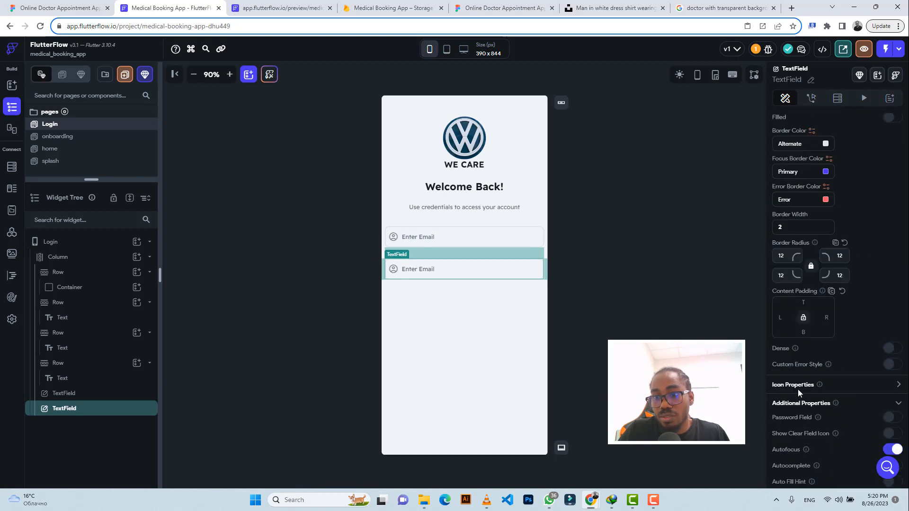
left_click(898, 385)
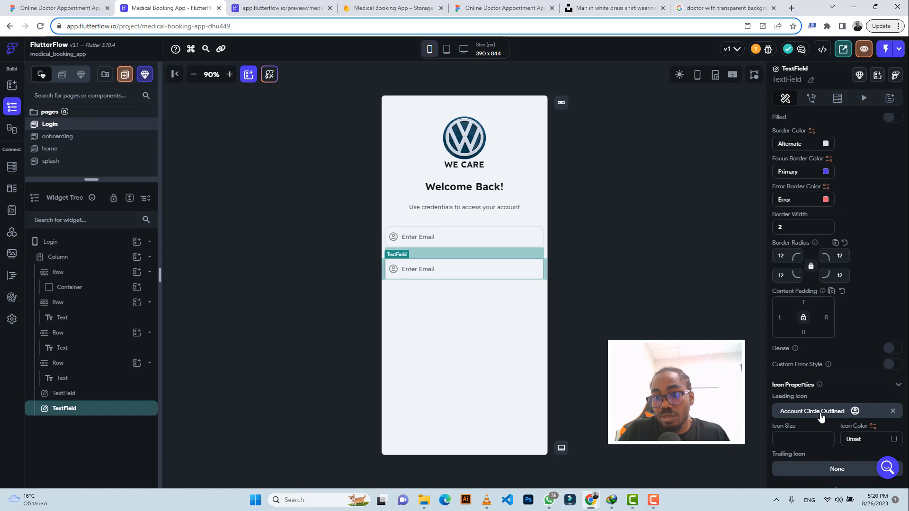
left_click(820, 415)
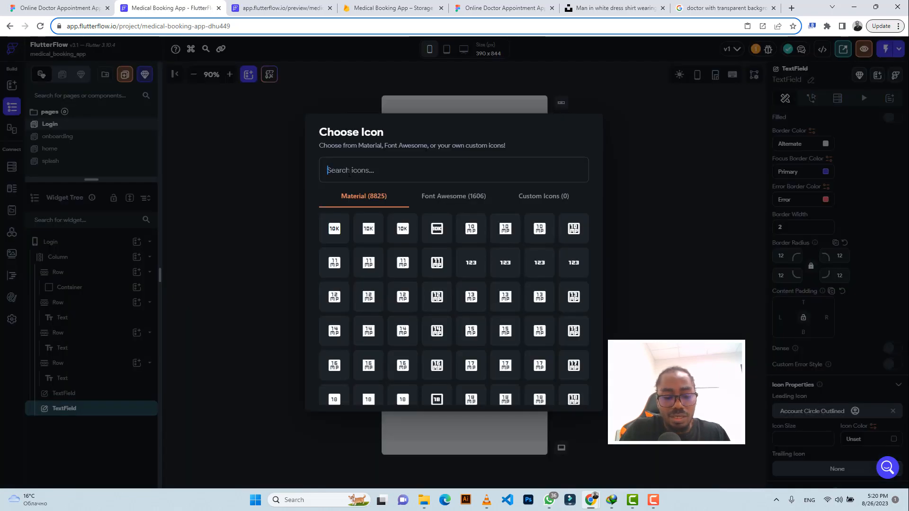
type("security")
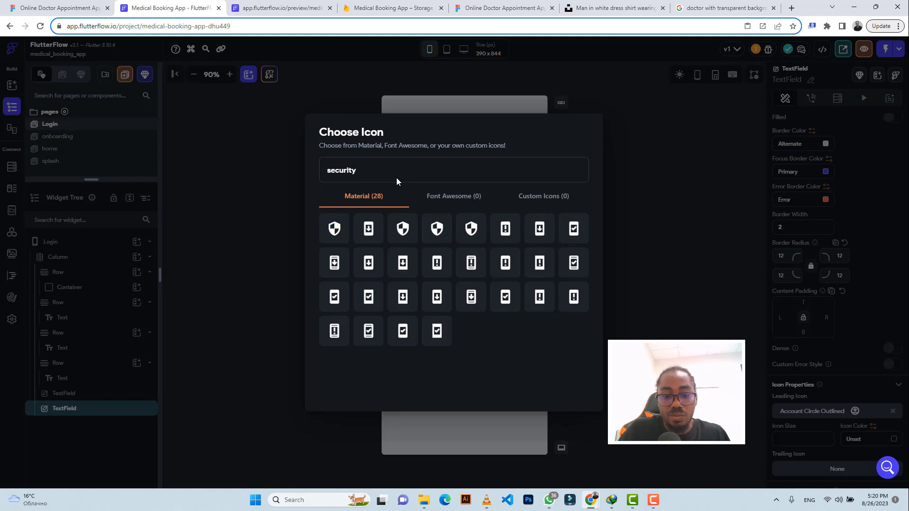
key("ctrl+a")
type("loc")
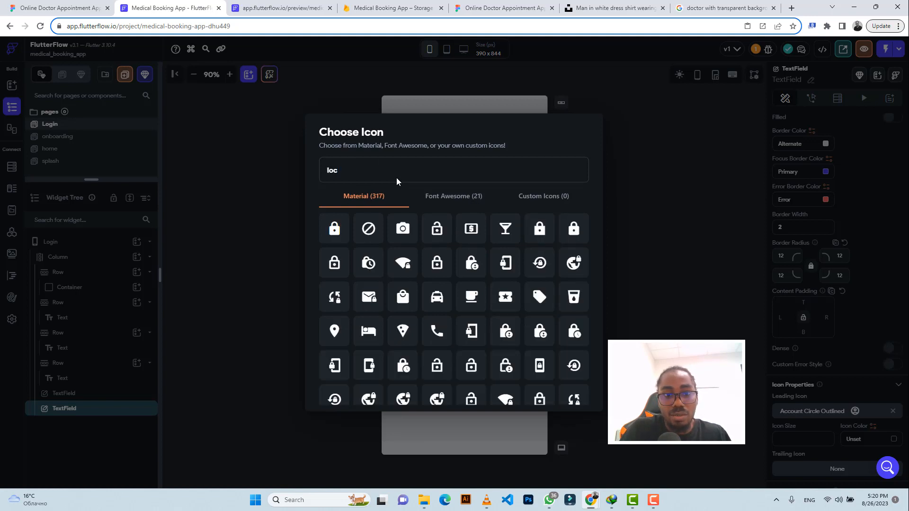
type("k")
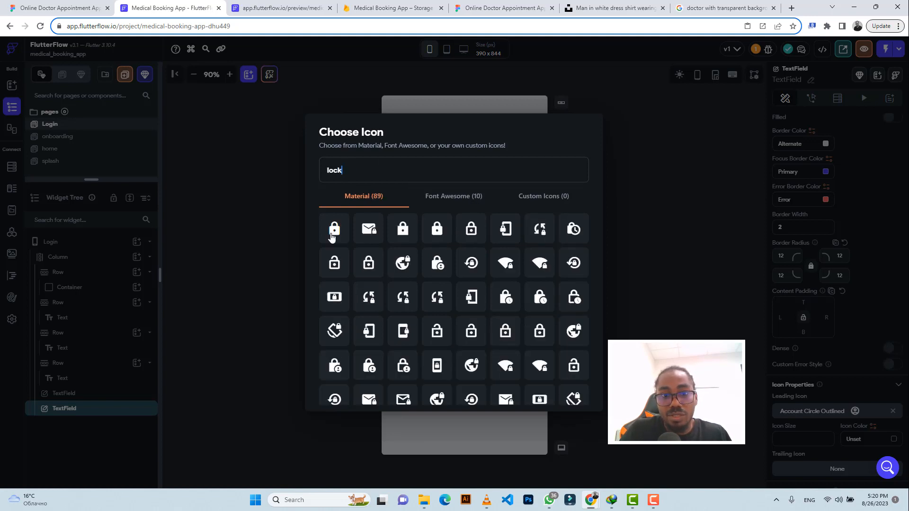
left_click(60, 7)
left_click(168, 8)
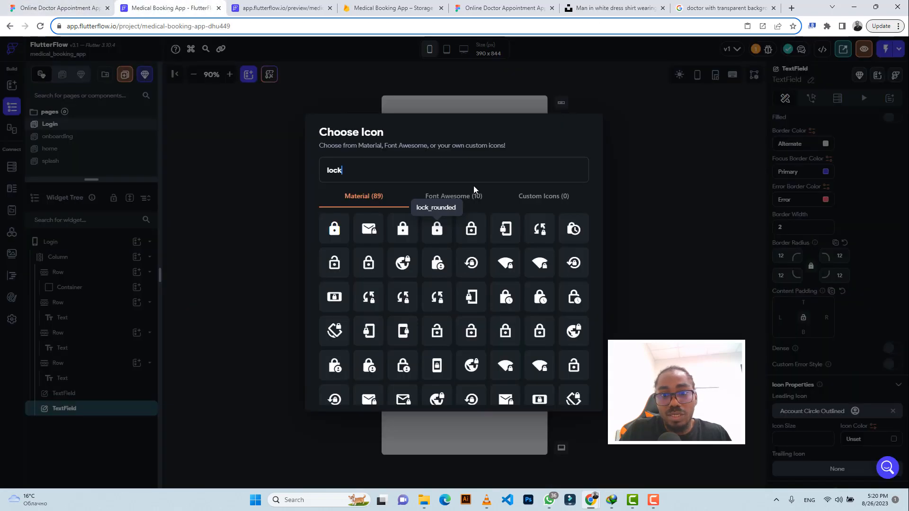
left_click(469, 230)
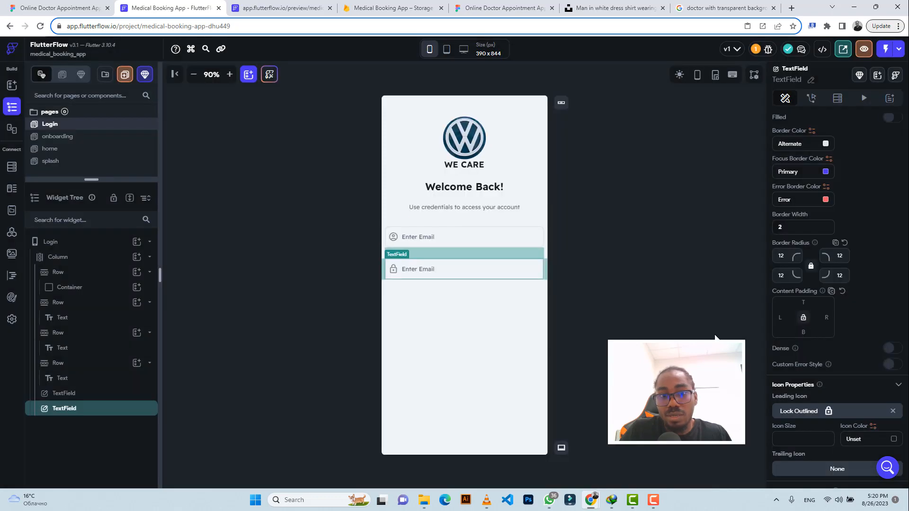
Step: Check the lower field's wording in the Figma login design, and change its label text to "Enter Password" in FlutterFlow
scroll(831, 412, "down", 4)
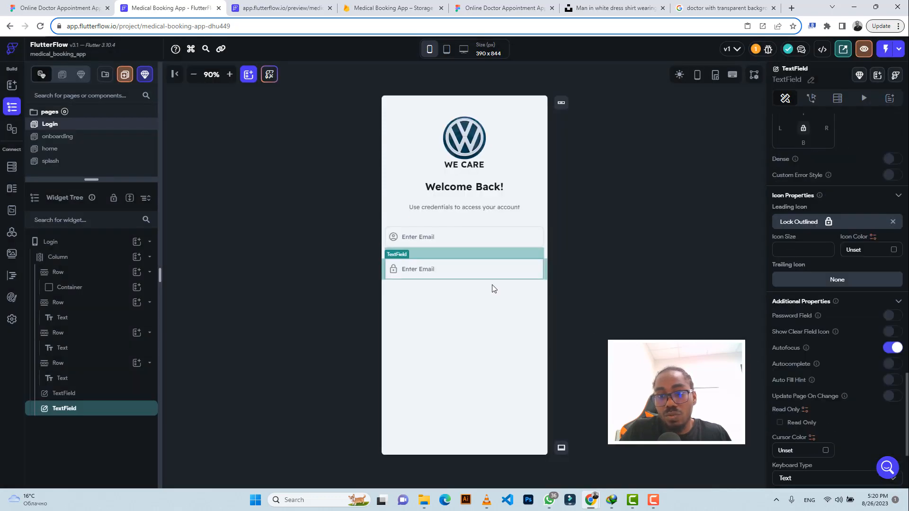
scroll(816, 269, "up", 3)
scroll(816, 265, "up", 2)
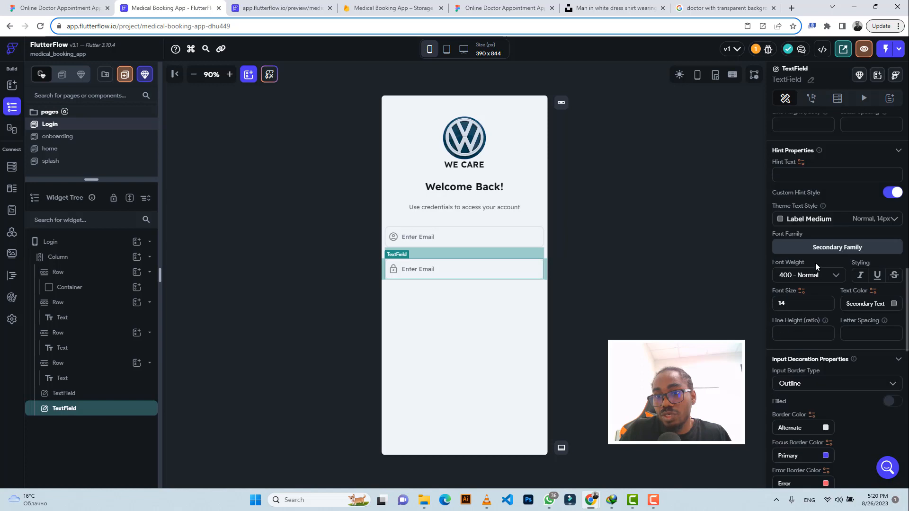
scroll(815, 262, "up", 2)
scroll(815, 262, "up", 2)
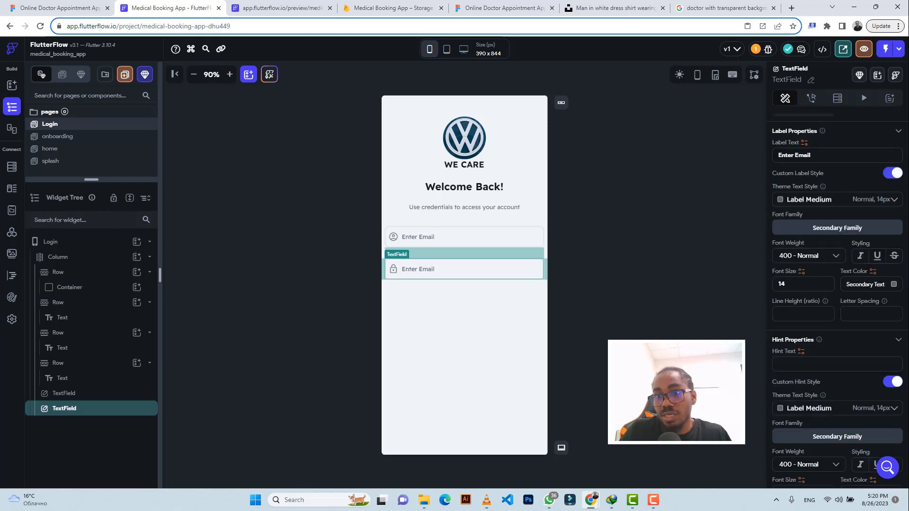
left_click(57, 8)
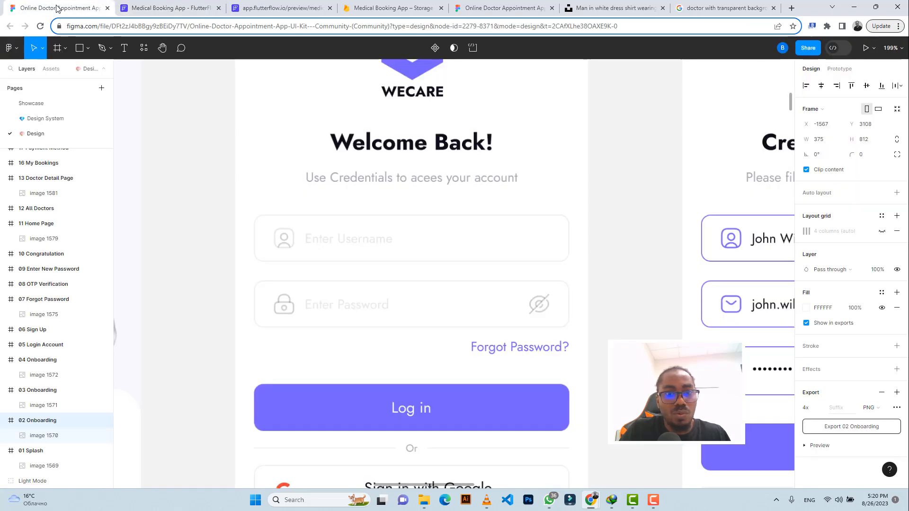
left_click(166, 8)
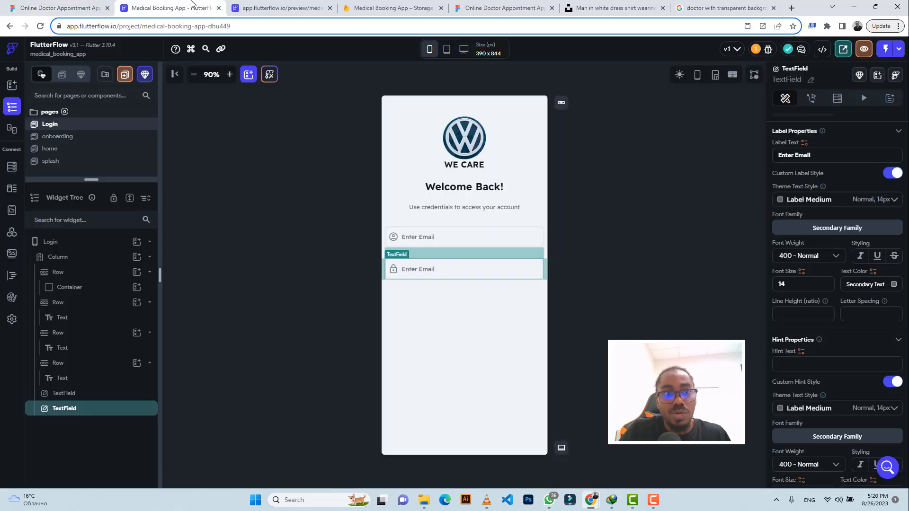
double_click(802, 155)
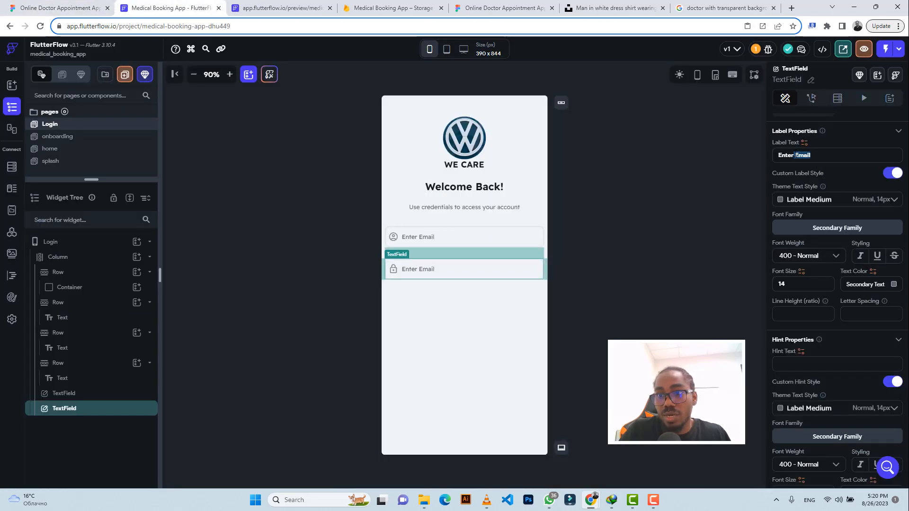
type("P")
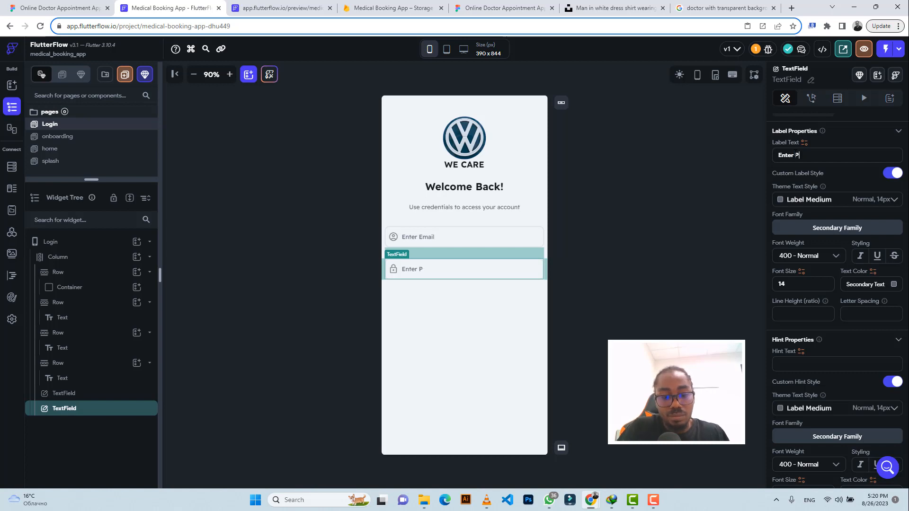
type("assword")
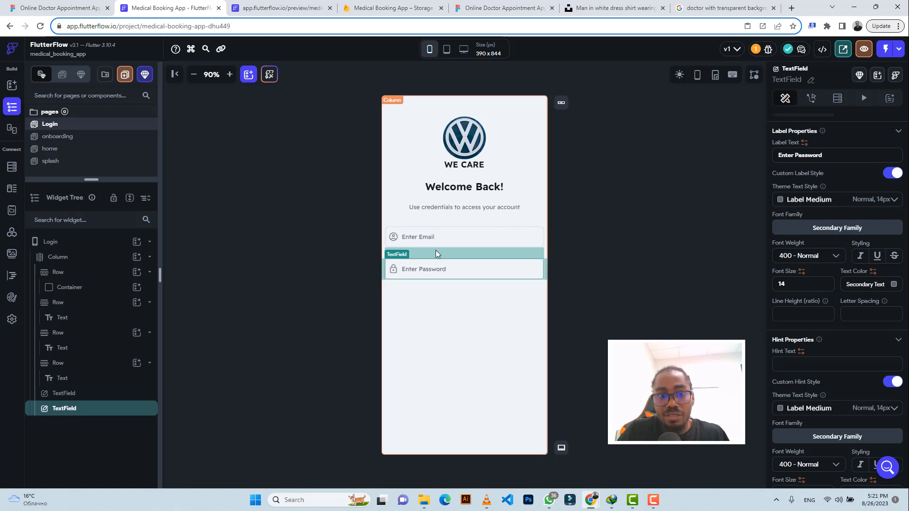
Step: Select the email field and set its left and right padding to 20
left_click(432, 228)
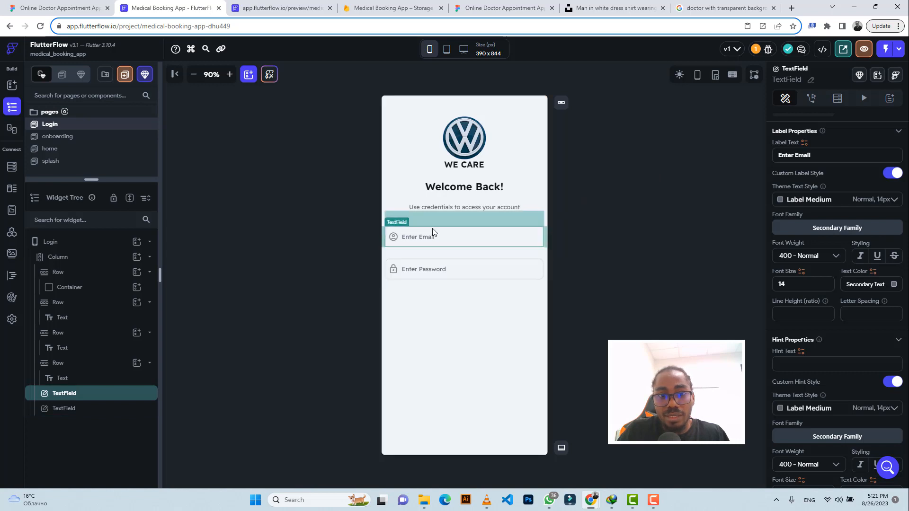
scroll(837, 255, "up", 8)
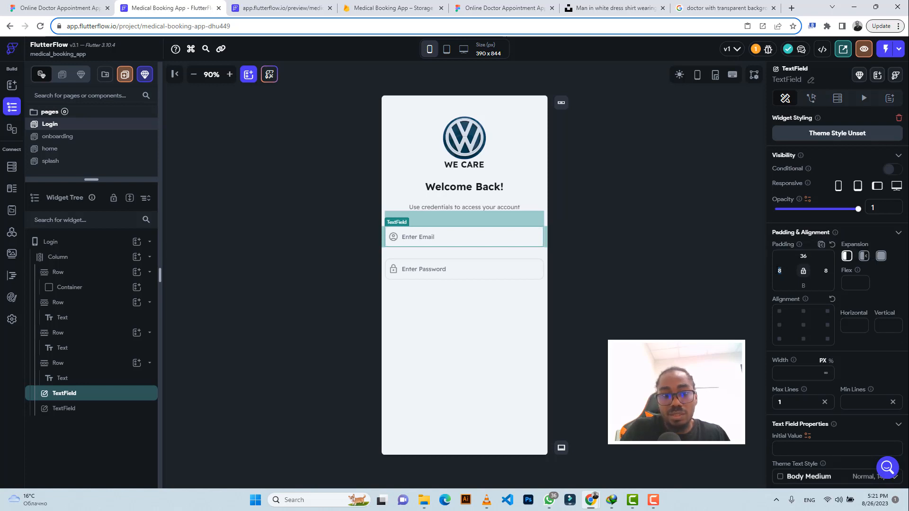
type("20")
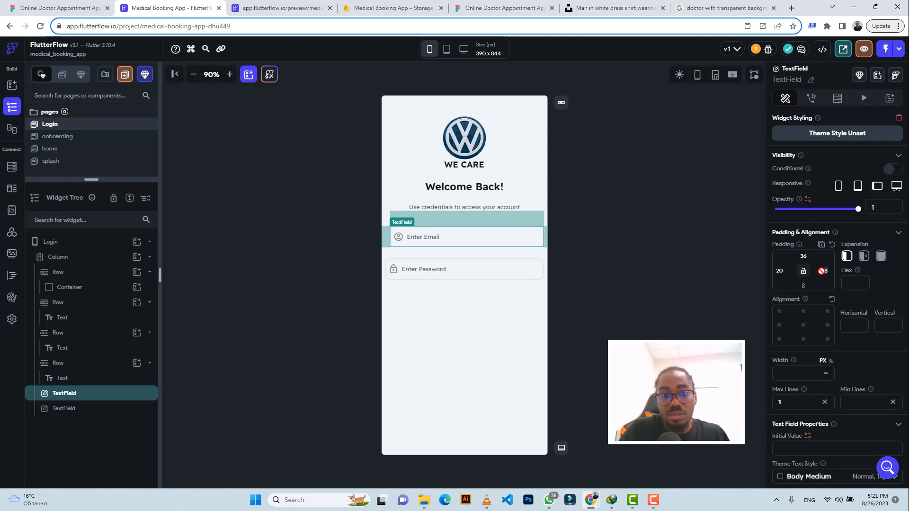
type("20")
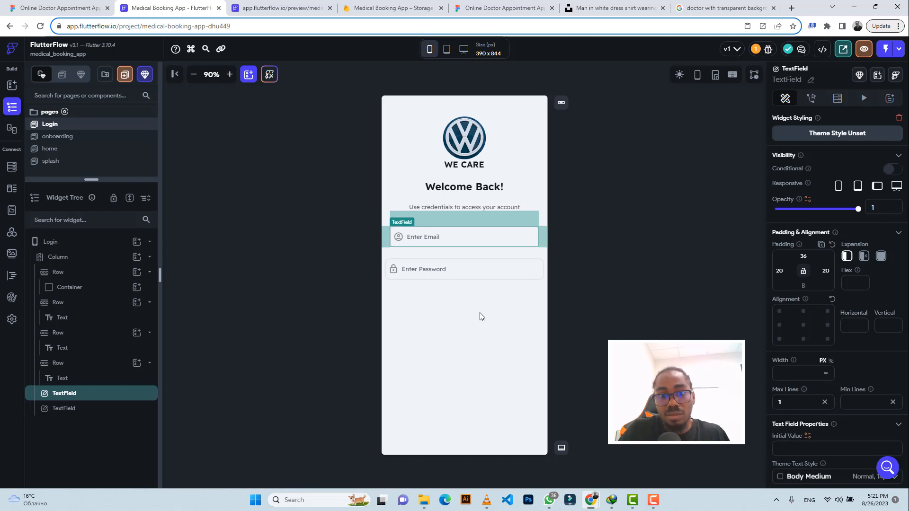
Step: Select the password field and set its left and right padding to 20
left_click(438, 278)
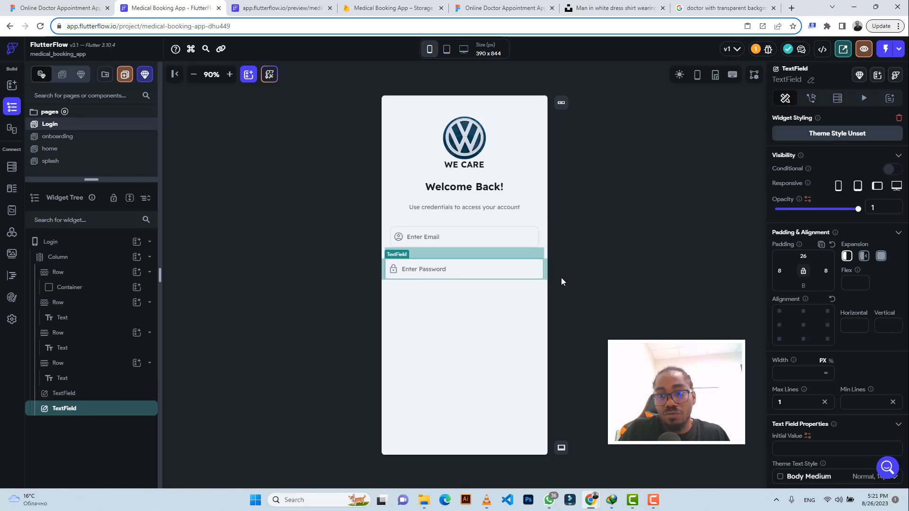
left_click(780, 269)
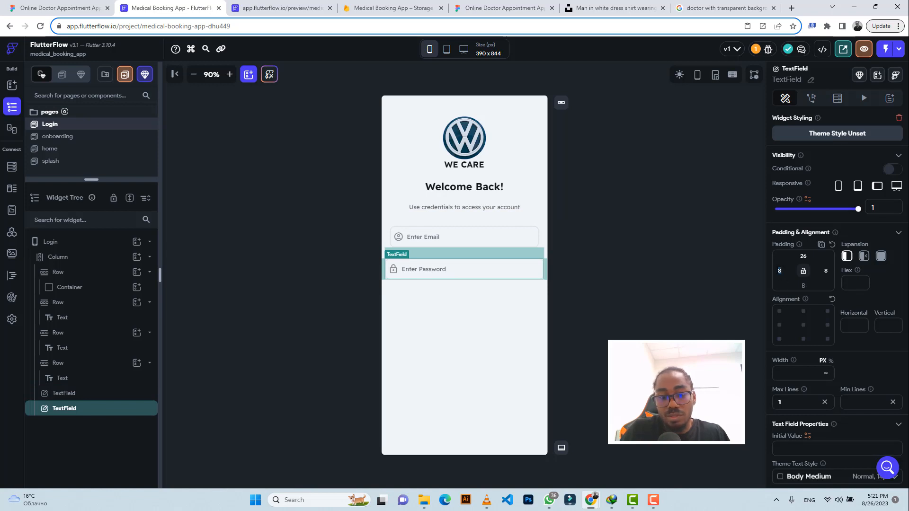
type("20")
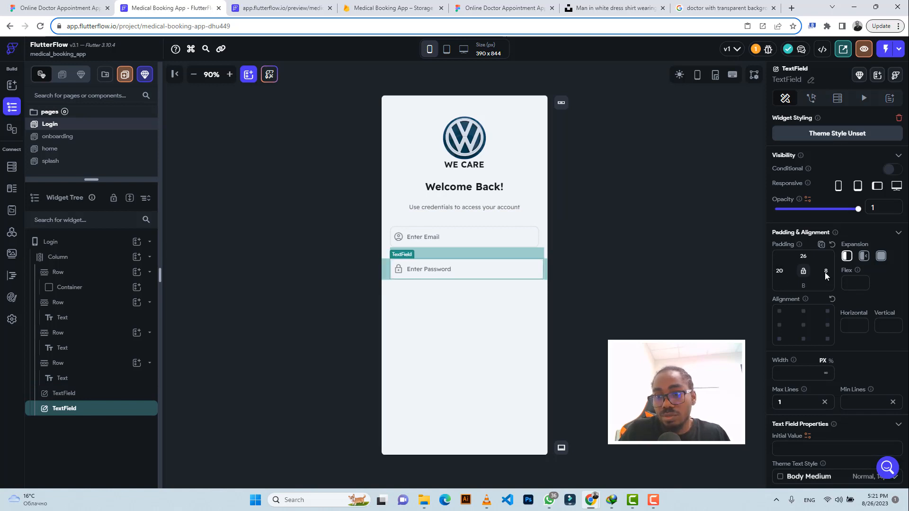
left_click(825, 271)
type("20")
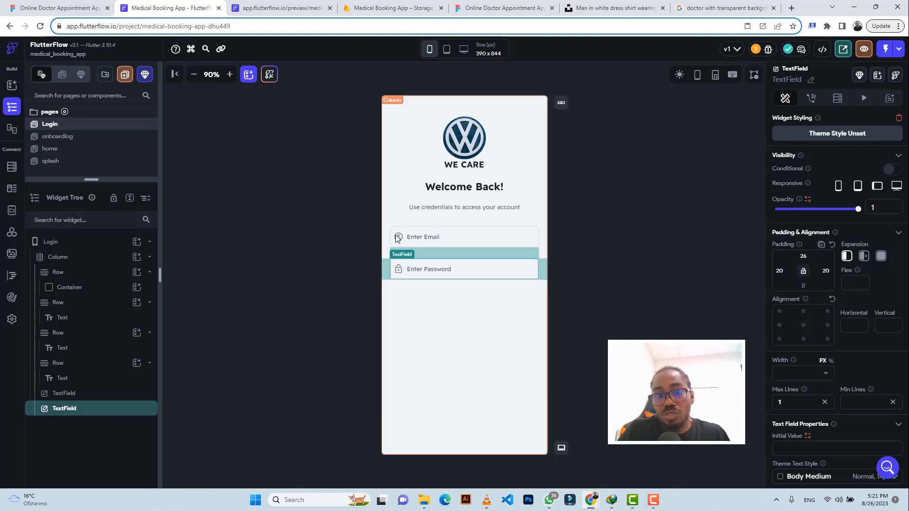
Step: Set the password field's left content padding to 12
scroll(835, 326, "down", 10)
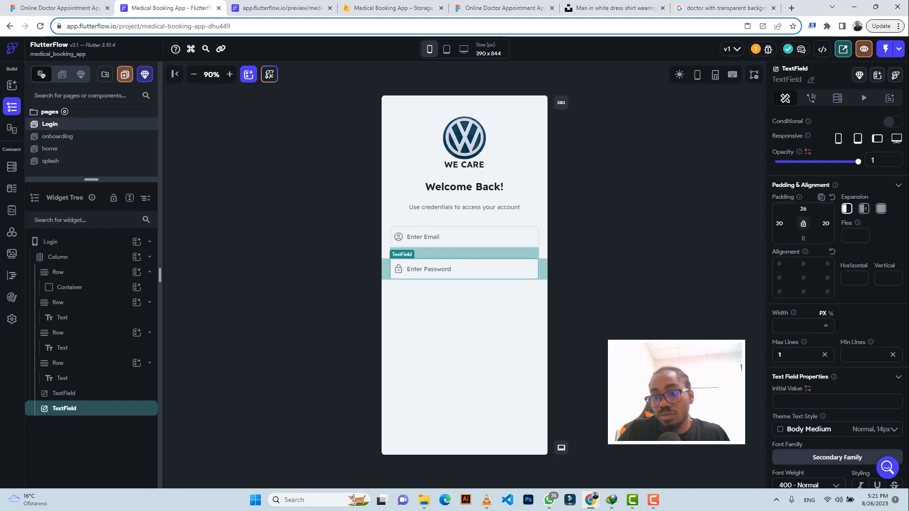
scroll(836, 321, "down", 15)
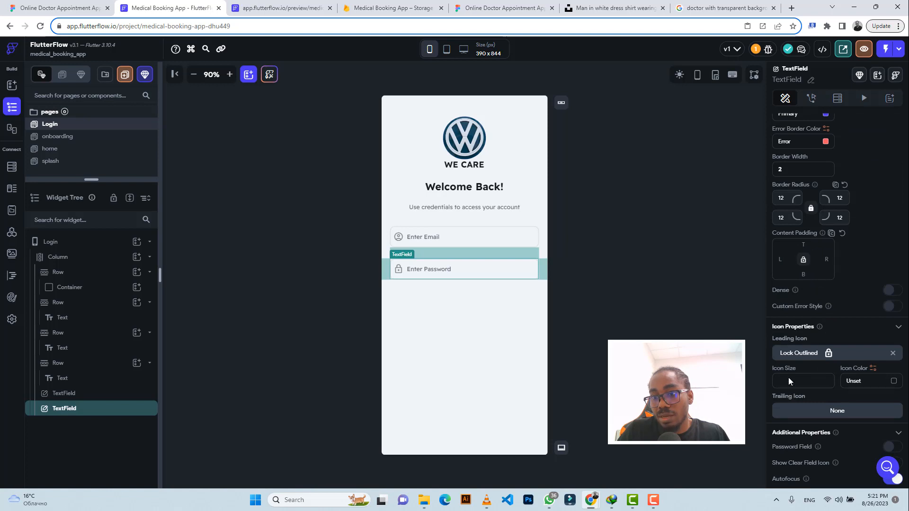
left_click(782, 259)
type("12")
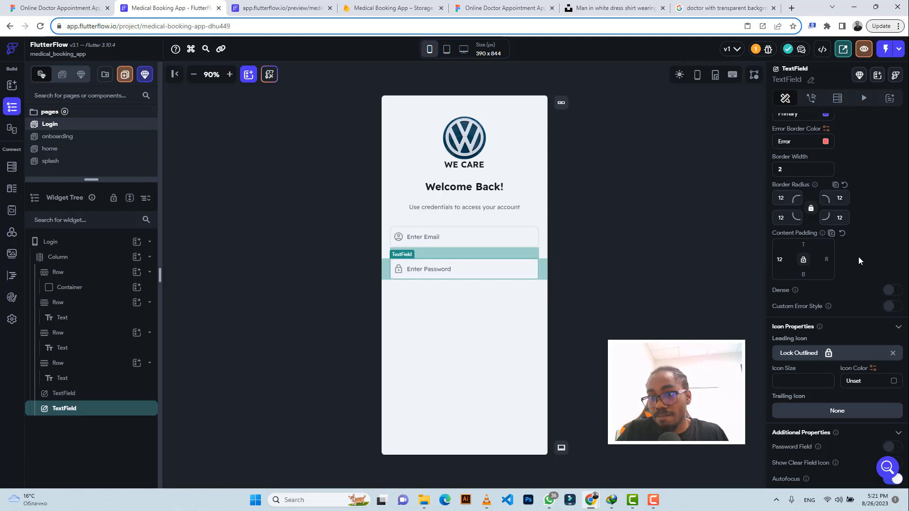
Step: Look through the password field's icon, additional, input decoration, hint, label and padding properties
scroll(858, 257, "down", 4)
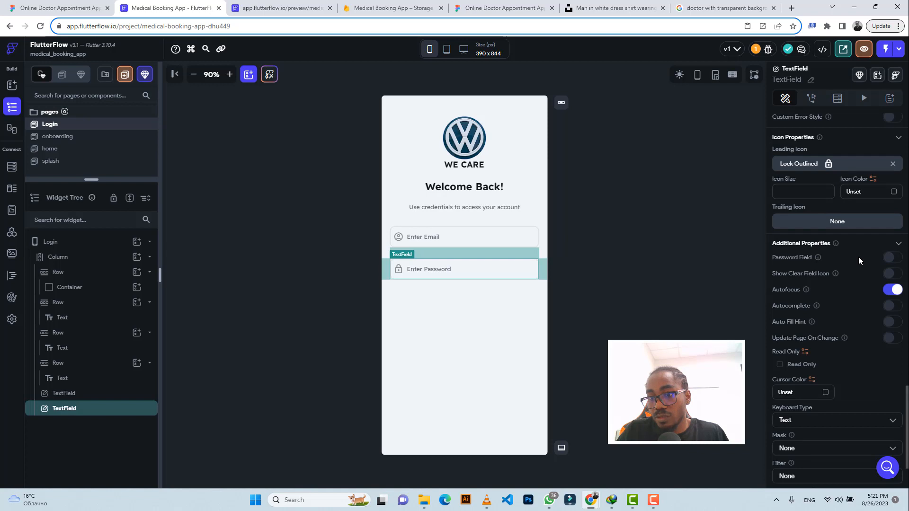
scroll(859, 256, "up", 1)
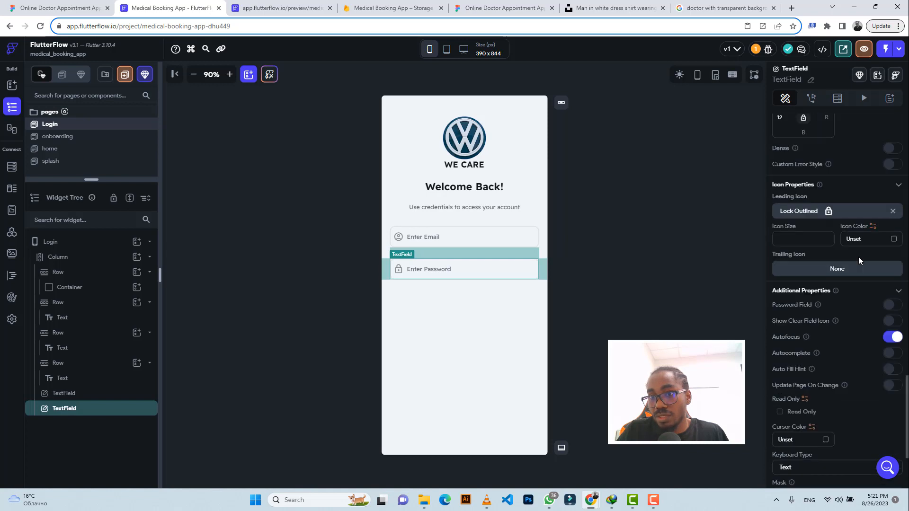
scroll(859, 256, "up", 2)
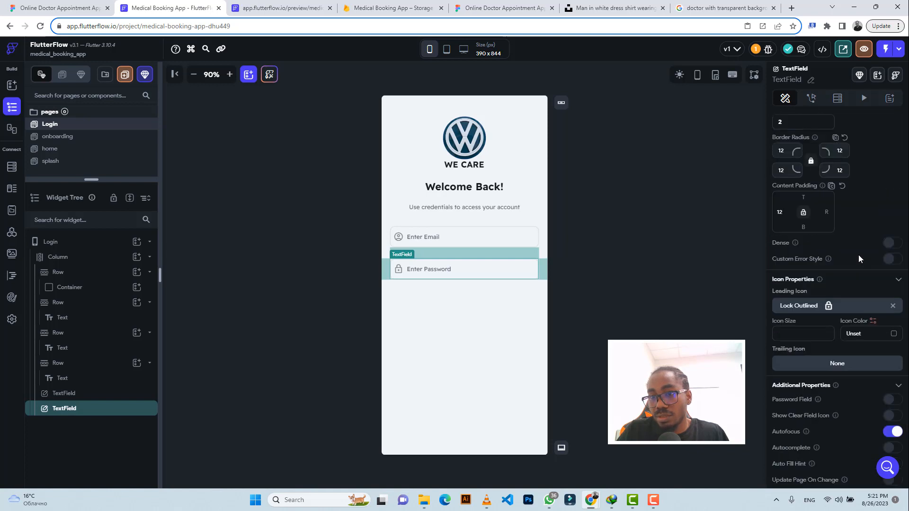
scroll(858, 255, "up", 2)
scroll(859, 254, "up", 5)
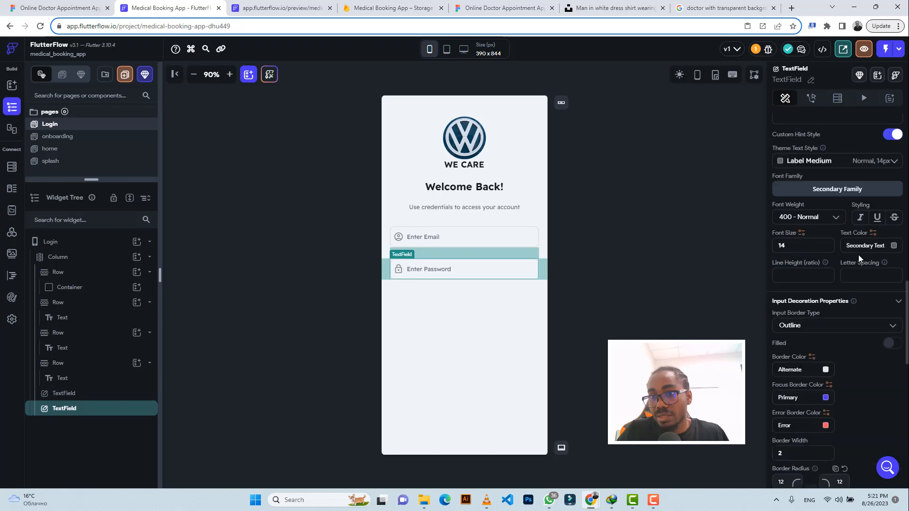
scroll(859, 254, "up", 6)
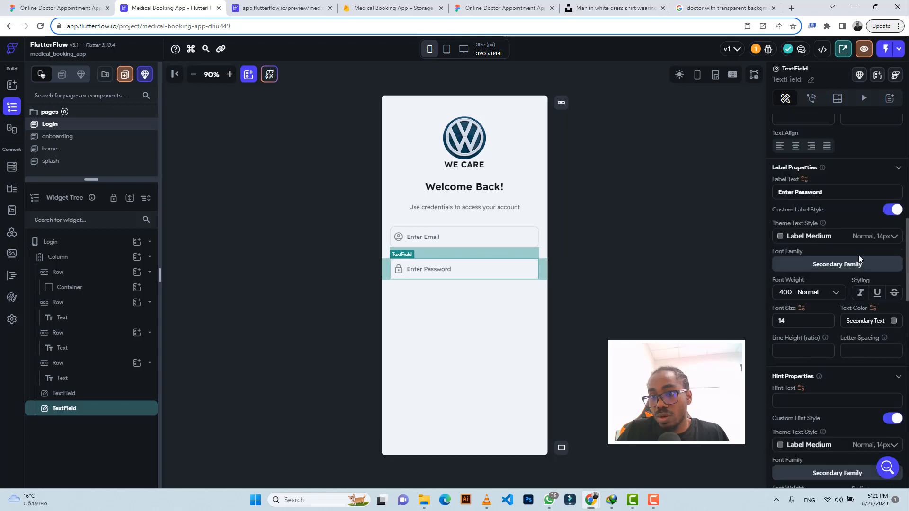
scroll(858, 254, "up", 4)
scroll(859, 258, "up", 6)
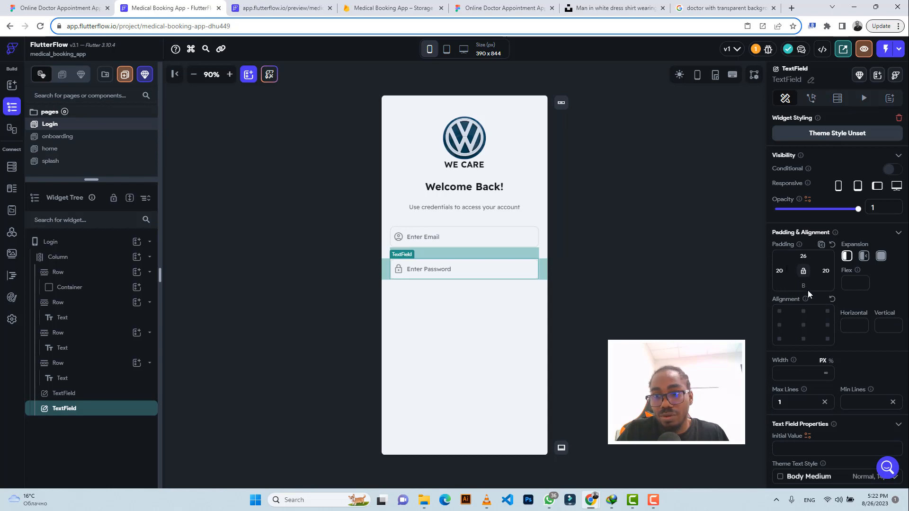
scroll(817, 303, "down", 4)
scroll(816, 302, "down", 11)
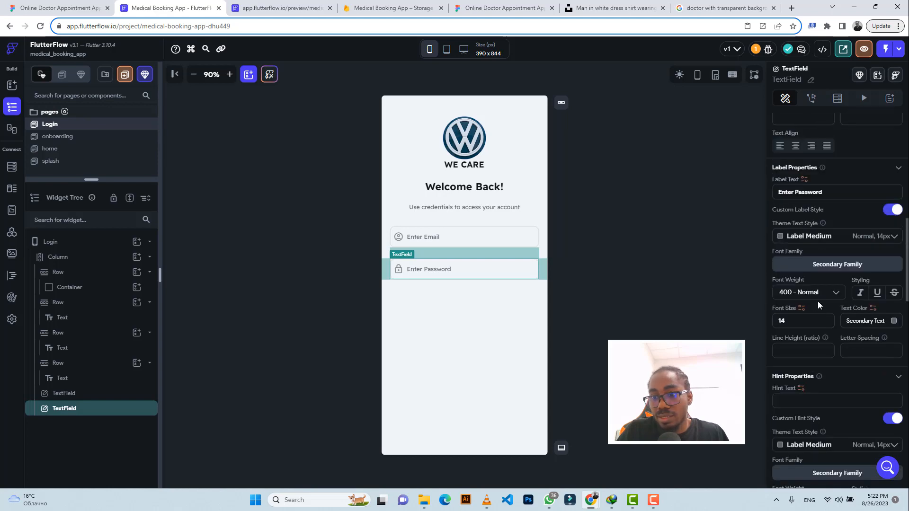
Step: Review the password field's label, border, content padding, icon and additional settings
scroll(818, 296, "down", 4)
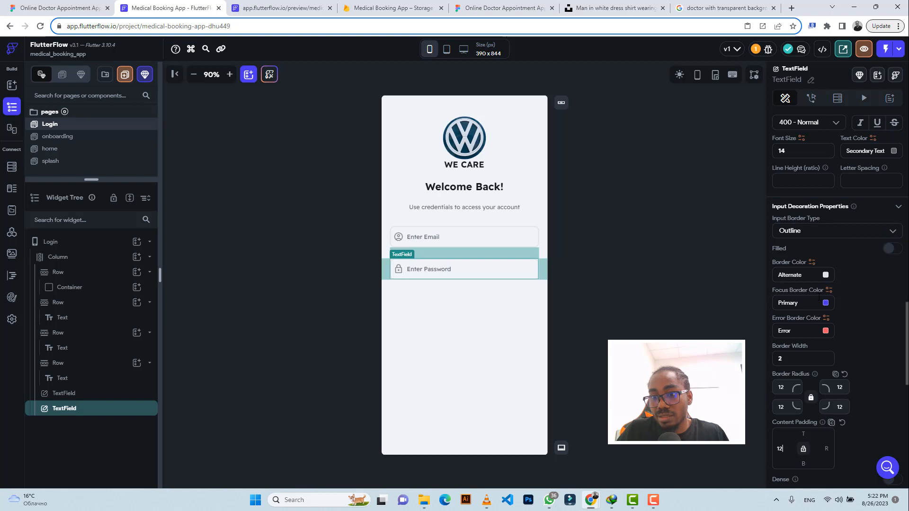
scroll(820, 299, "down", 2)
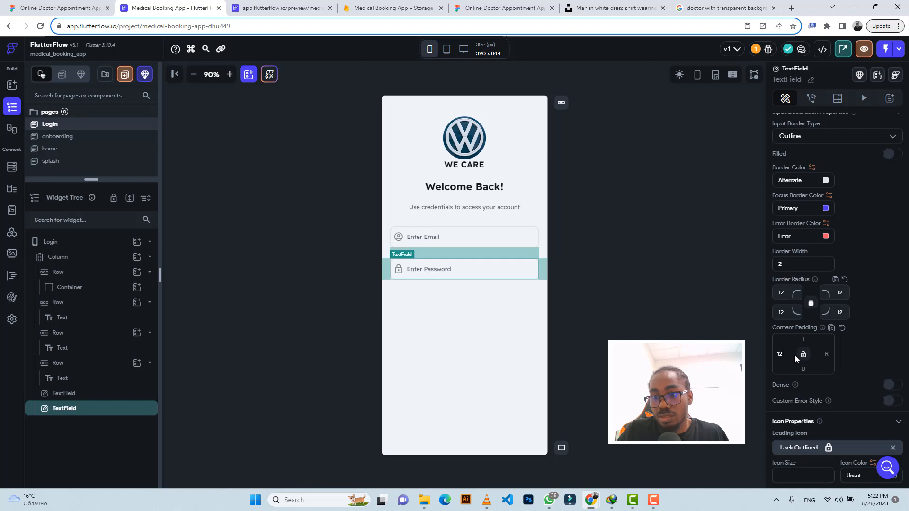
scroll(794, 355, "down", 4)
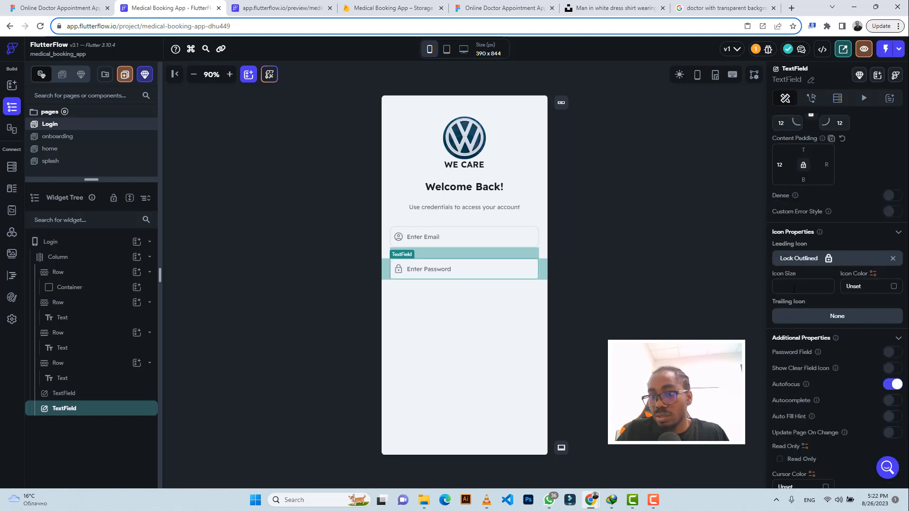
scroll(805, 331, "down", 4)
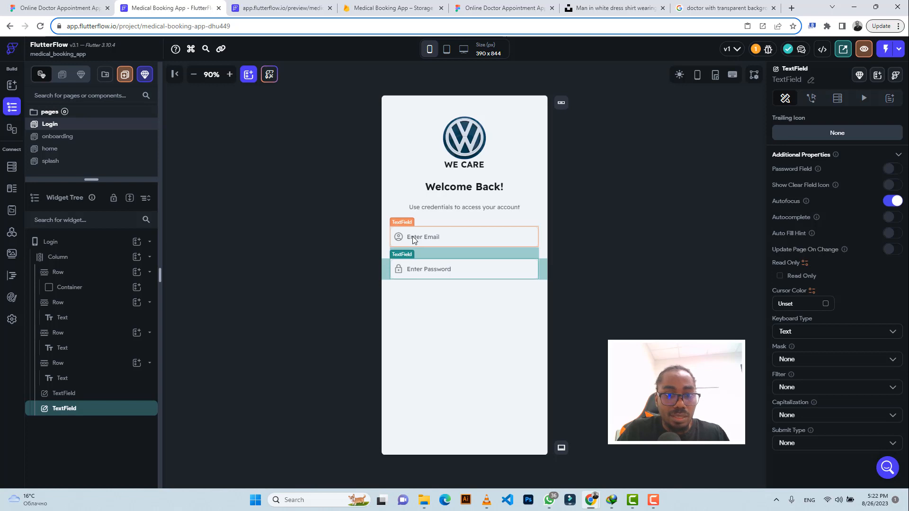
scroll(858, 248, "up", 4)
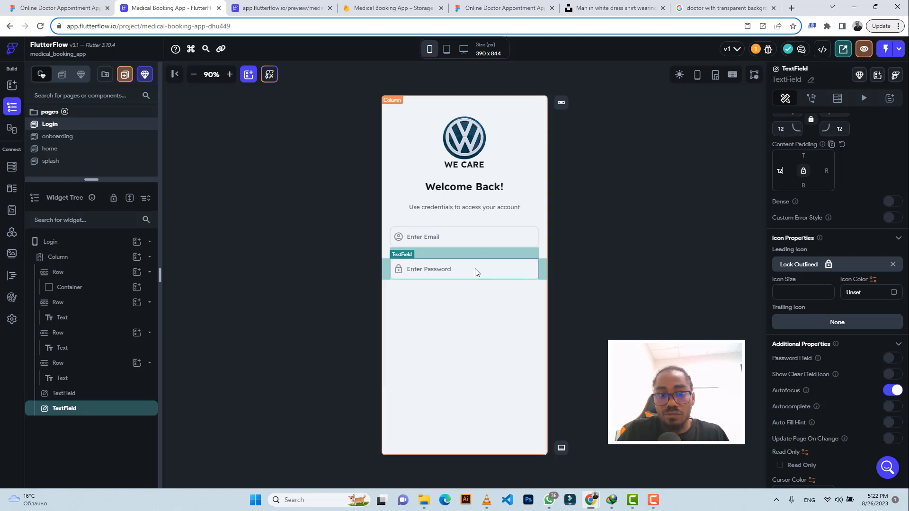
left_click(433, 311)
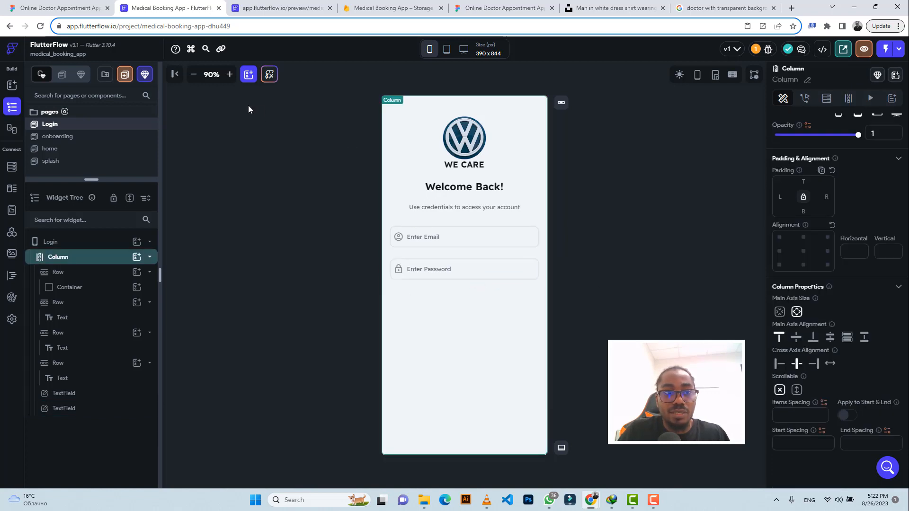
Step: Check the Figma login screen, then duplicate the "Use credentials to access your account" row below the password field
left_click(57, 7)
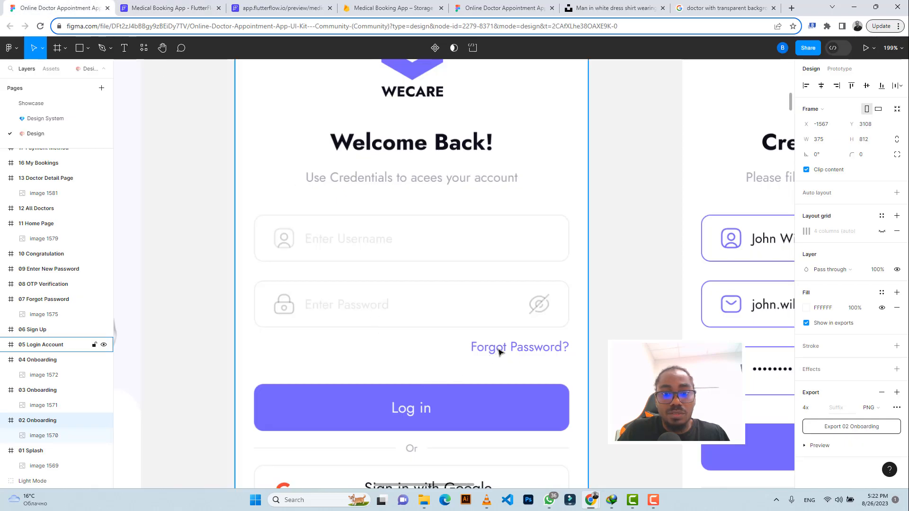
left_click(160, 9)
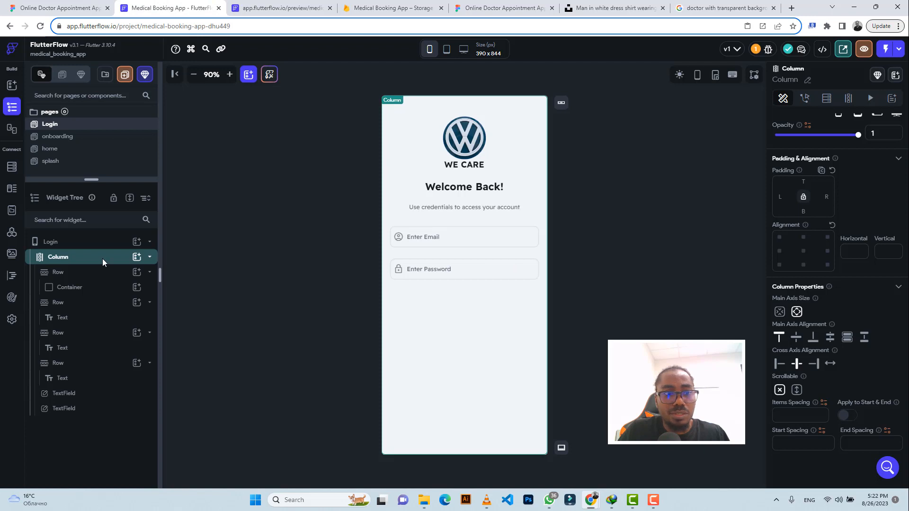
left_click(135, 261)
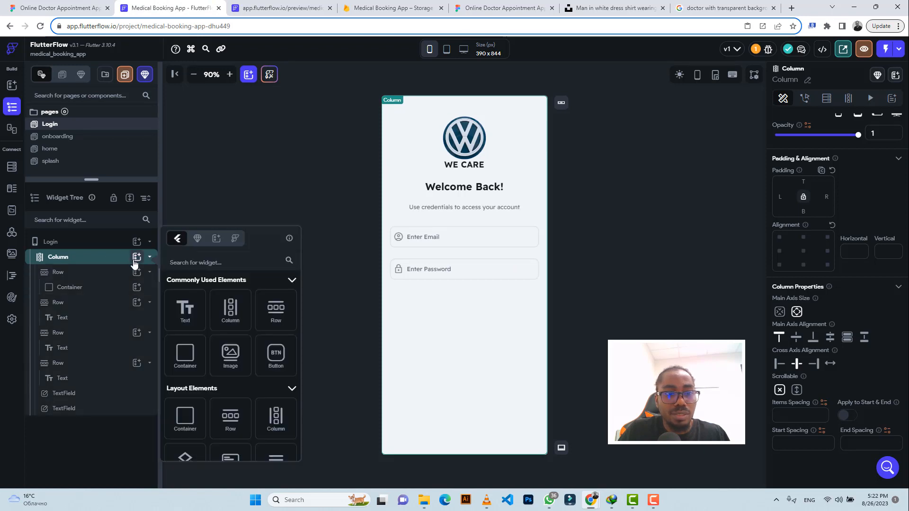
left_click(532, 207)
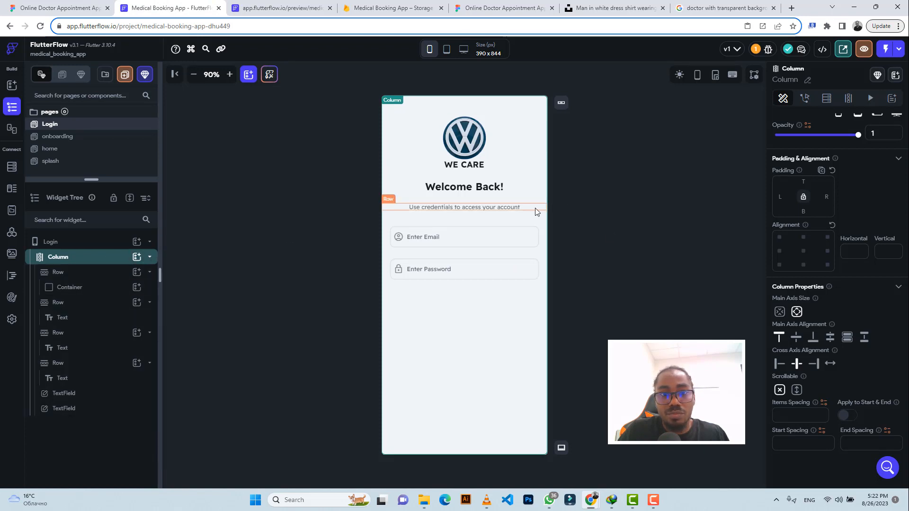
left_click(532, 207)
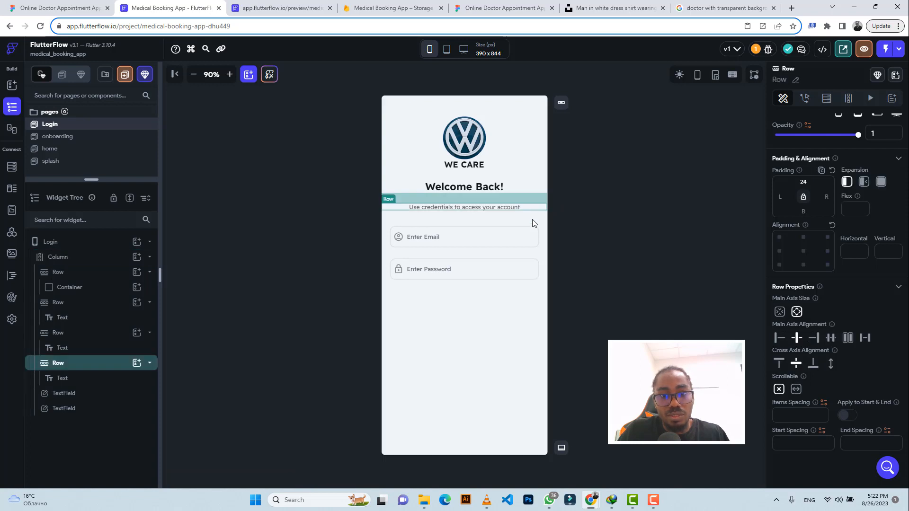
key("ctrl+c")
left_click(514, 306)
key("ctrl+v")
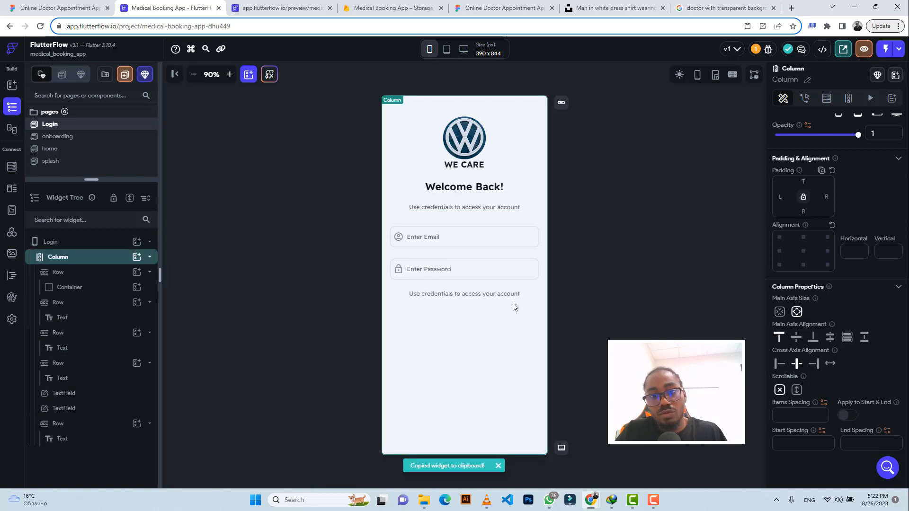
Step: Change the duplicated row's text below the password field to "Forgot Password?"
left_click(502, 296)
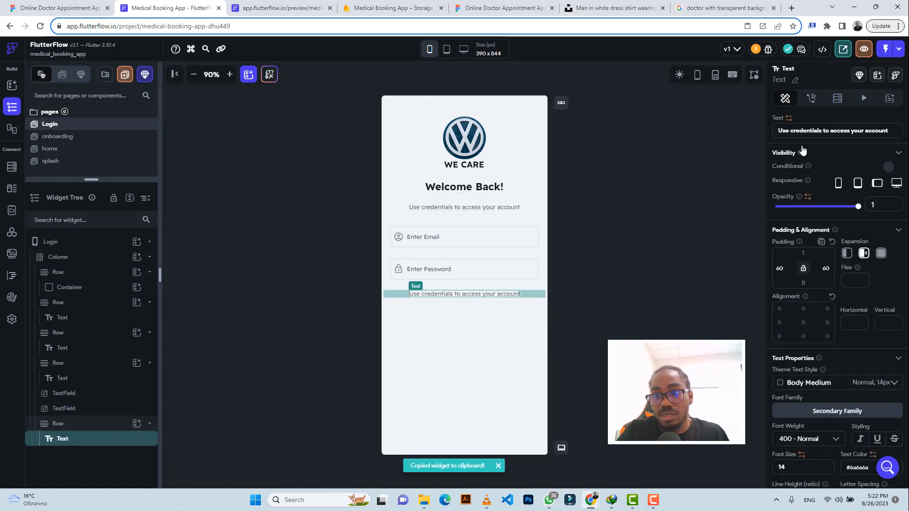
triple_click(800, 131)
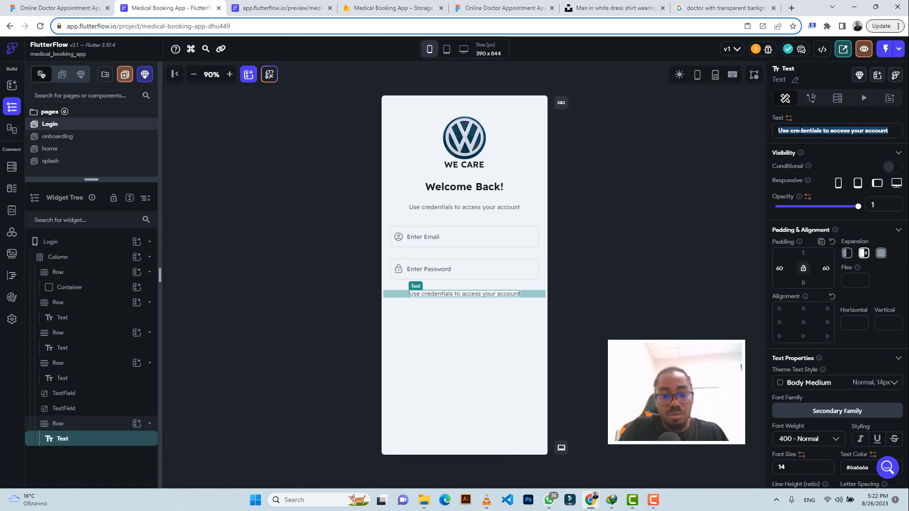
type("Forgot")
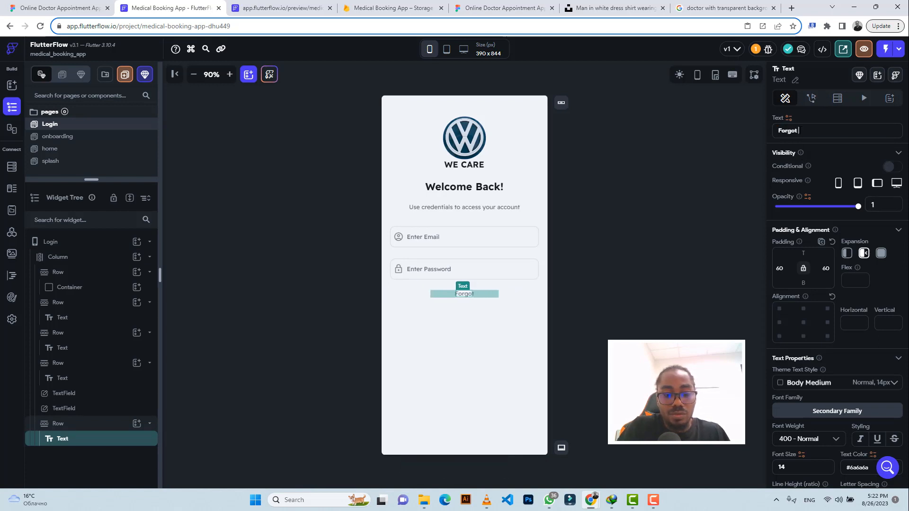
type(" Password?")
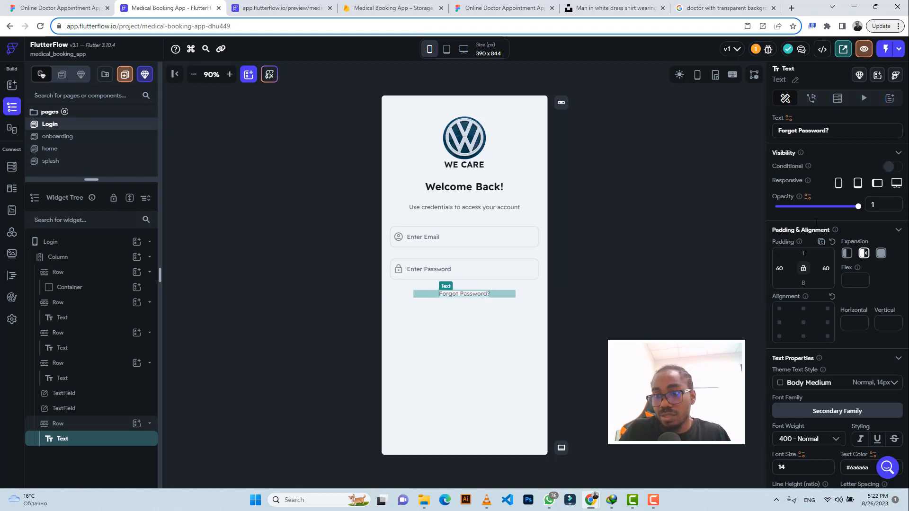
Step: Turn off expansion for the "Forgot Password?" text, set its right padding to 20 and clear its left padding
scroll(838, 379, "down", 3)
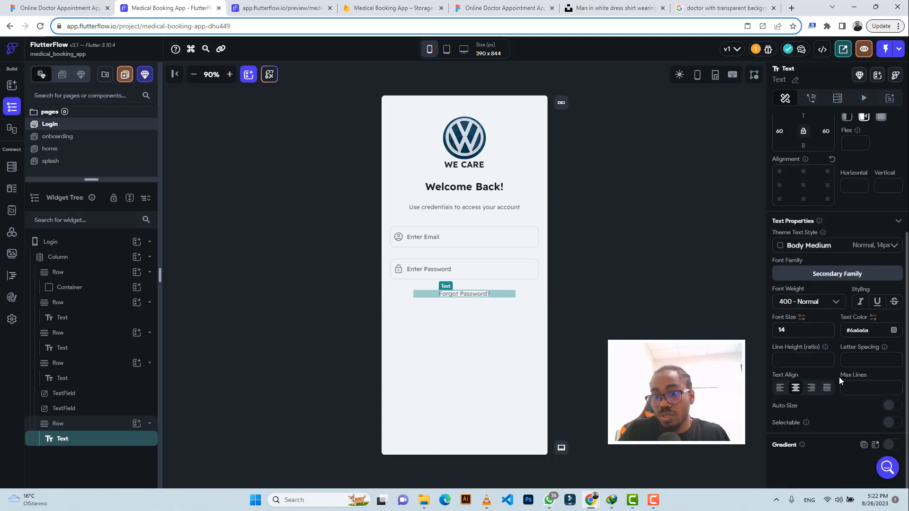
scroll(828, 251, "up", 2)
scroll(828, 250, "up", 2)
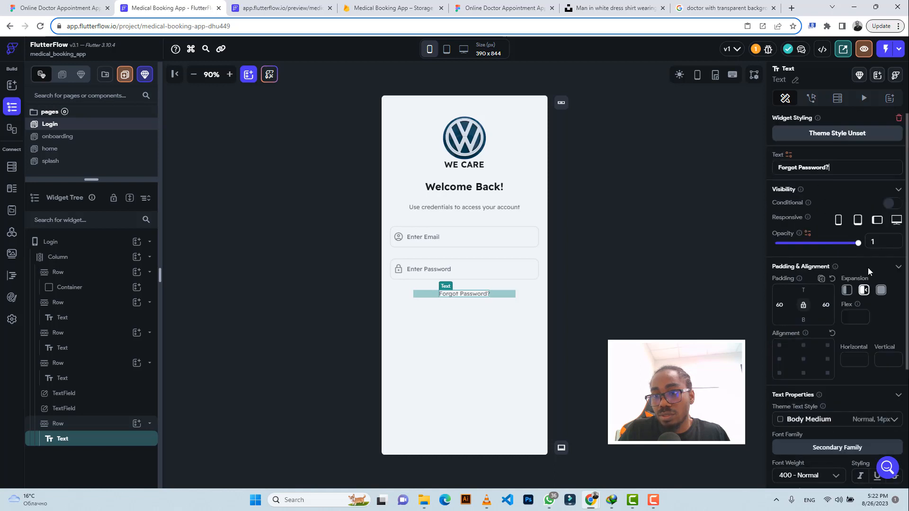
left_click(846, 290)
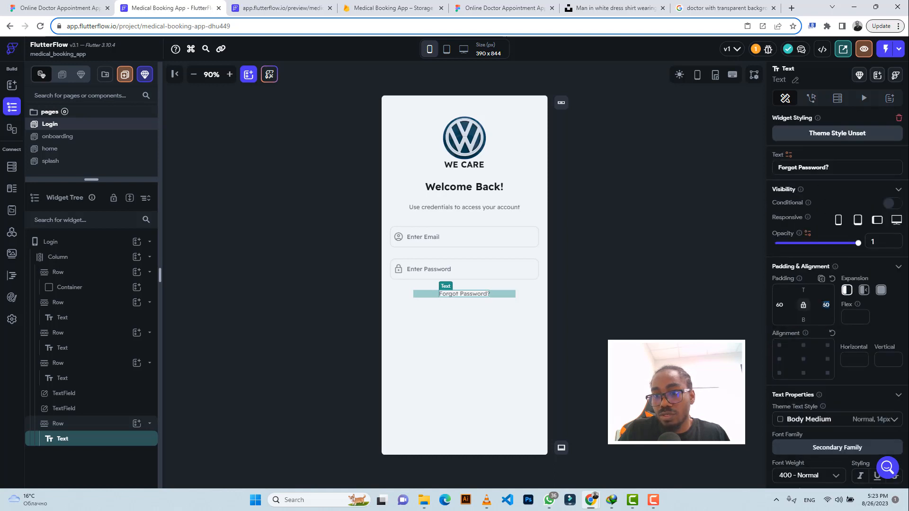
type("20")
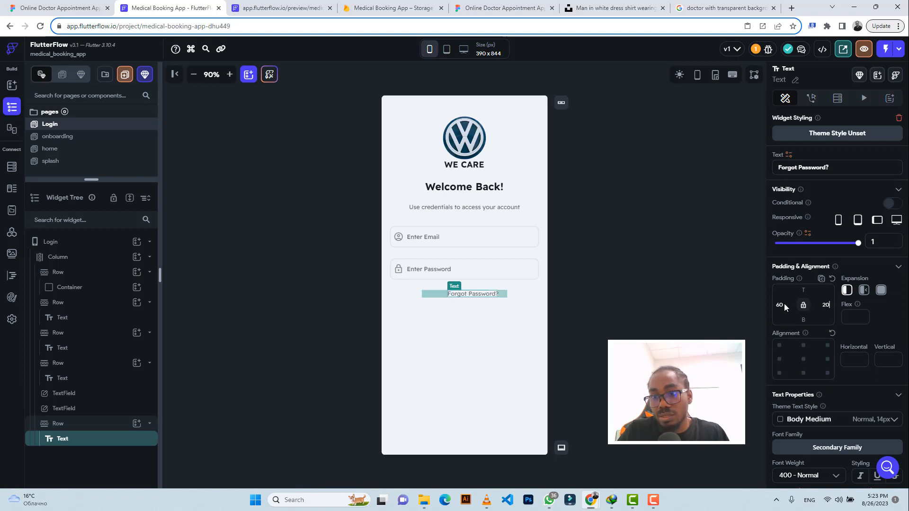
left_click(781, 305)
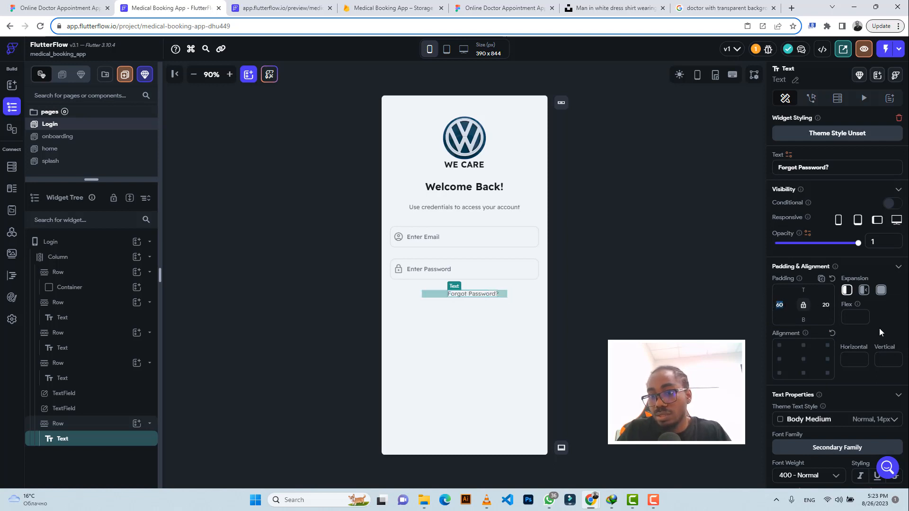
key("BackSpace")
Step: Set the main axis alignment of the row containing "Forgot Password?" to End
scroll(879, 326, "down", 4)
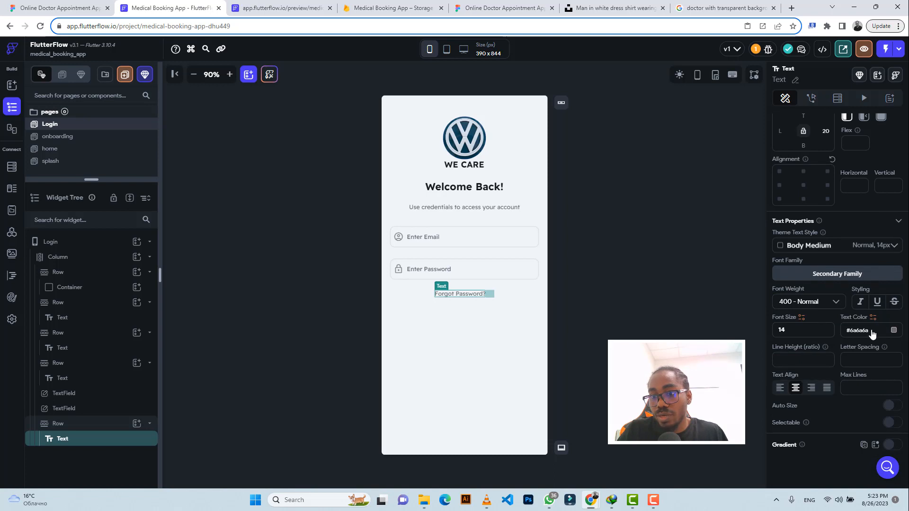
left_click(506, 297)
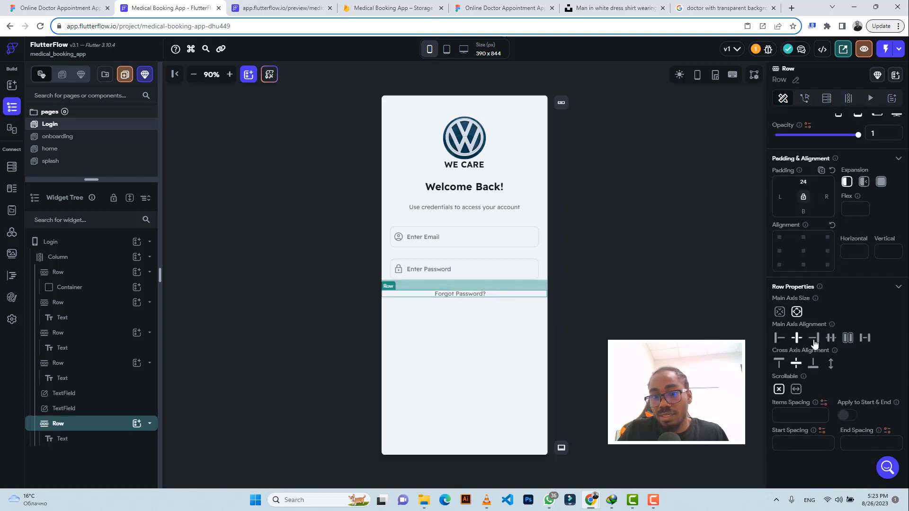
left_click(814, 338)
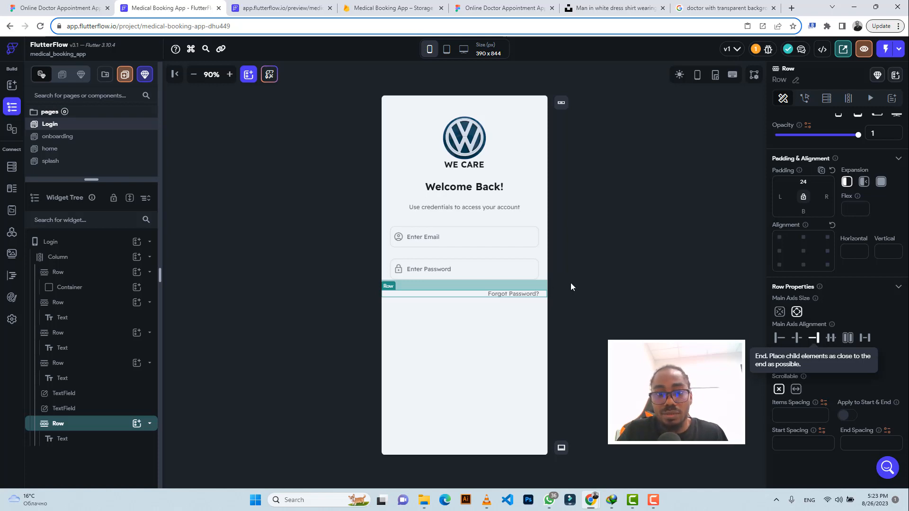
Step: Set the "Forgot Password?" text color to the recent purple-blue #5146D9
left_click(532, 294)
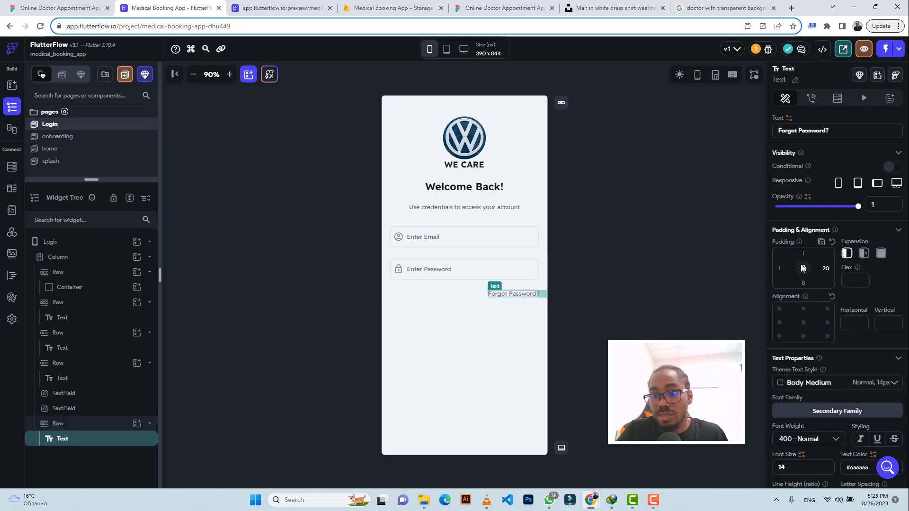
scroll(802, 268, "down", 3)
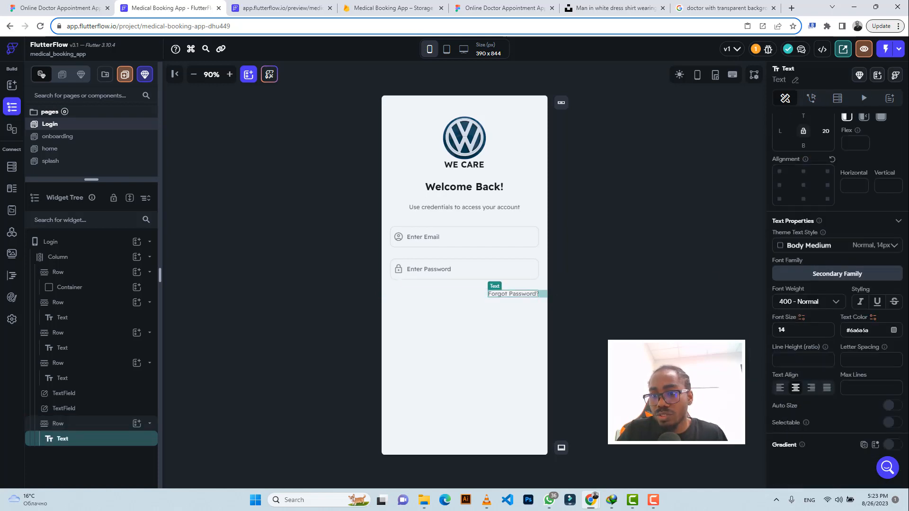
left_click(864, 330)
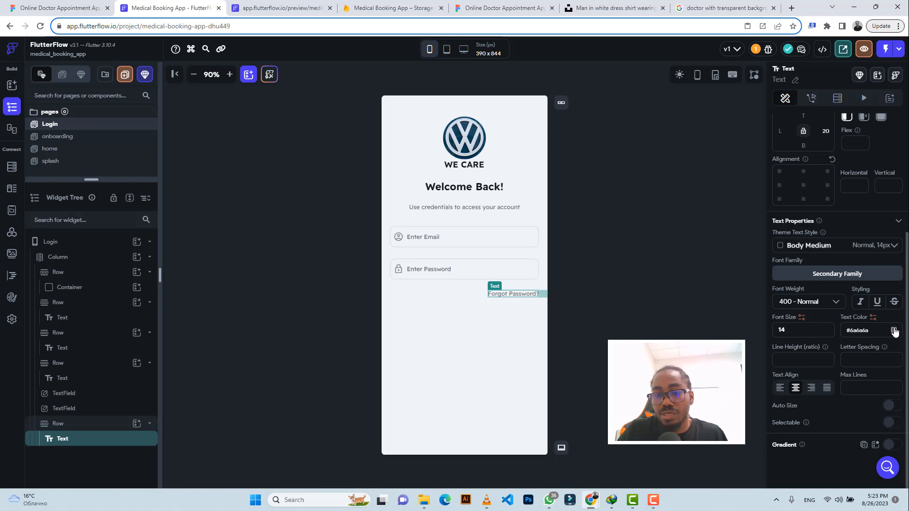
left_click(893, 330)
left_click(550, 343)
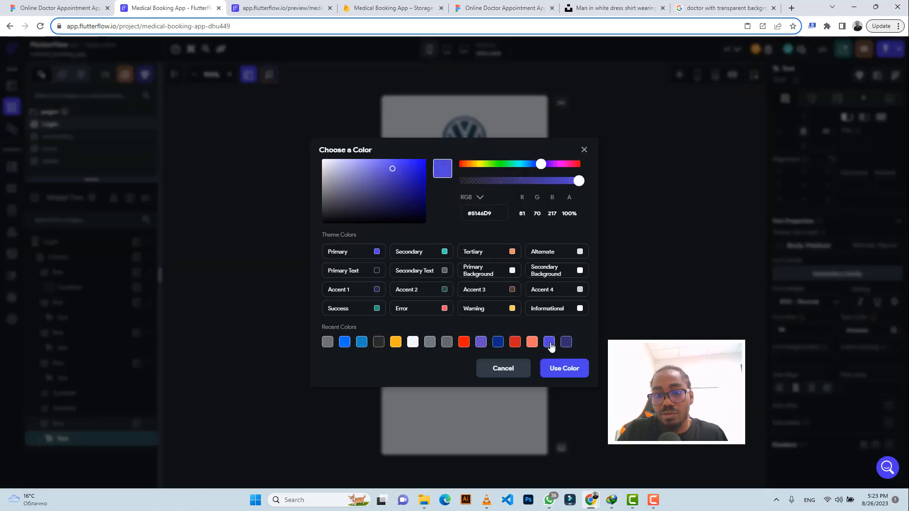
left_click(557, 367)
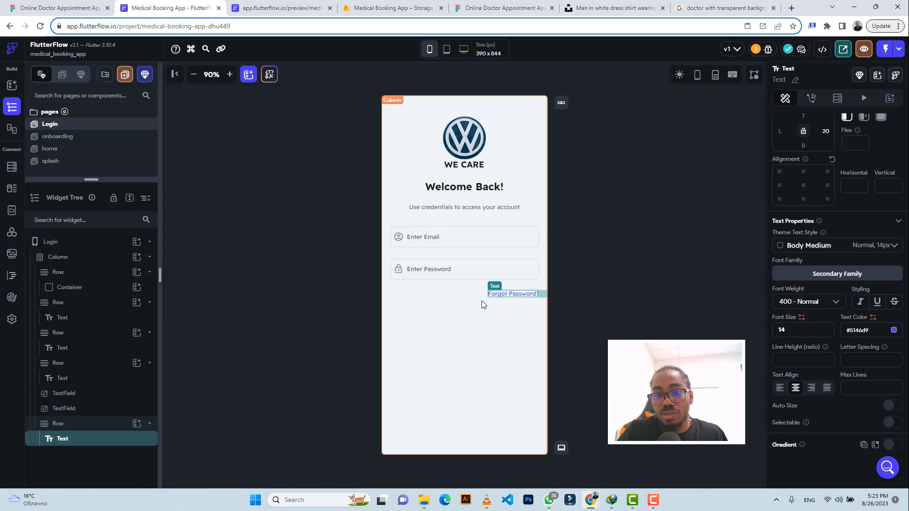
Step: Copy the "Get Started" button from the onboarding page and paste it into the Login page's main column below "Forgot Password?"
left_click(57, 8)
scroll(456, 246, "down", 5)
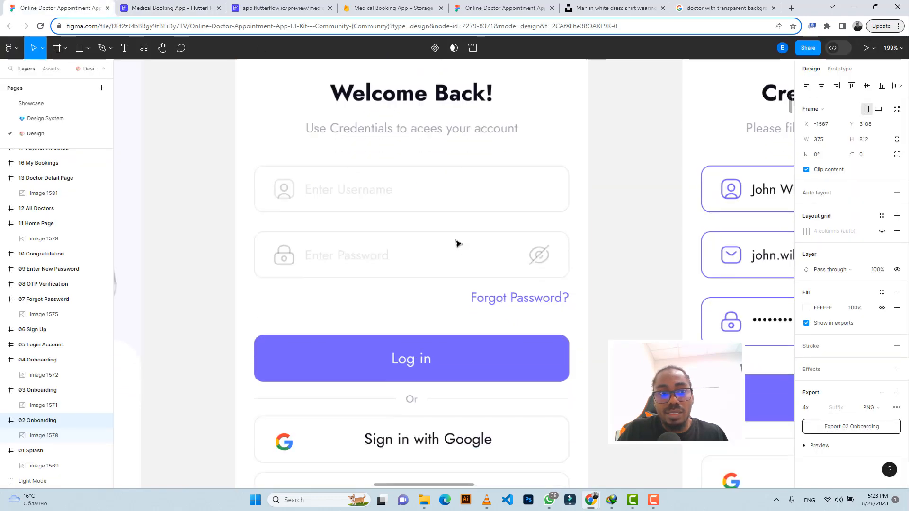
left_click(166, 7)
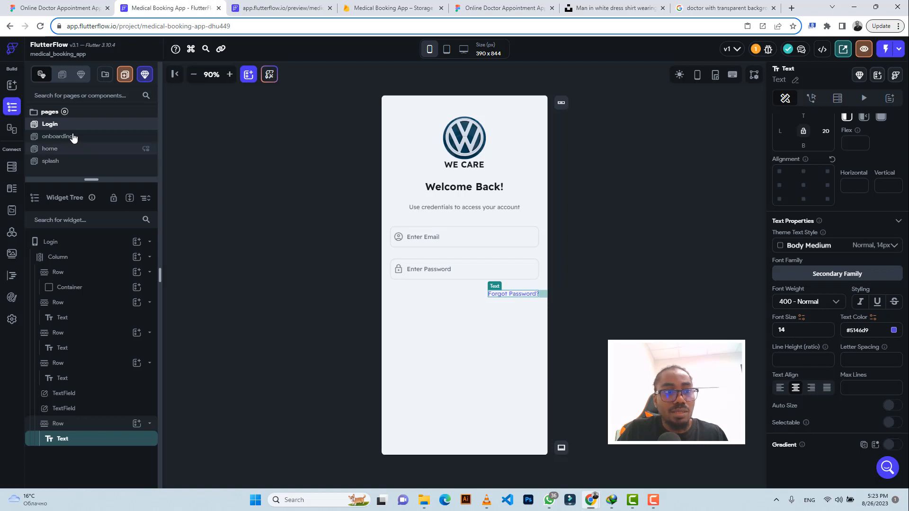
left_click(57, 136)
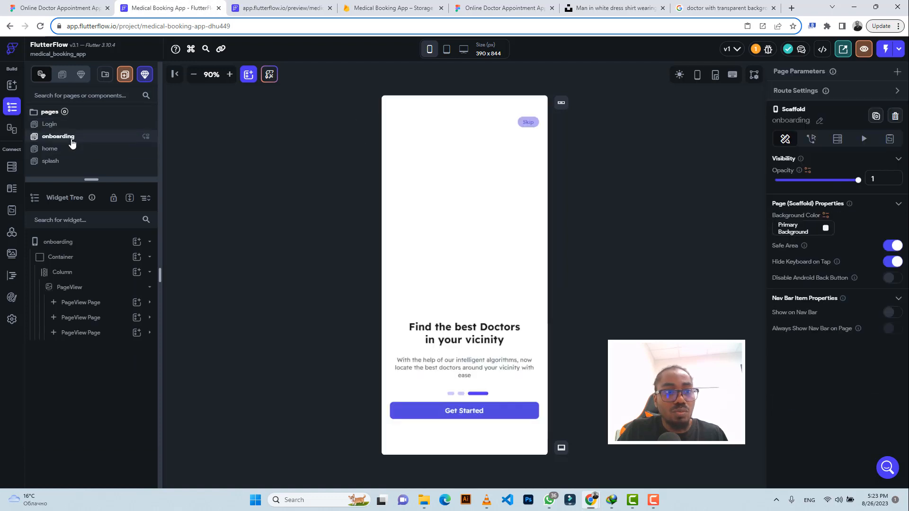
left_click(417, 411)
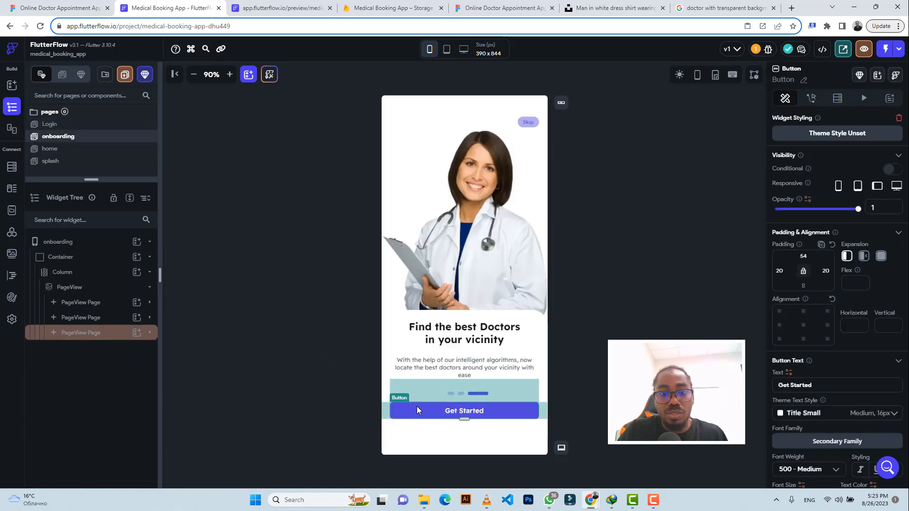
key("ctrl+c")
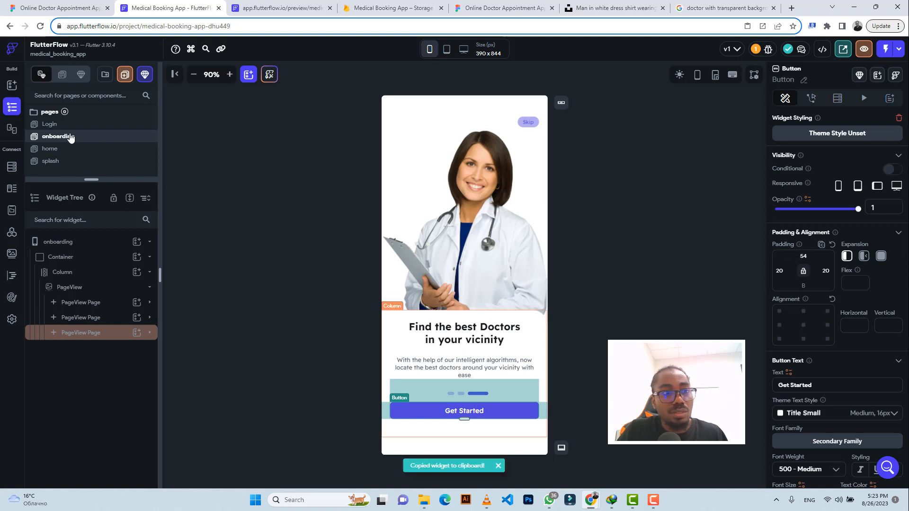
left_click(52, 124)
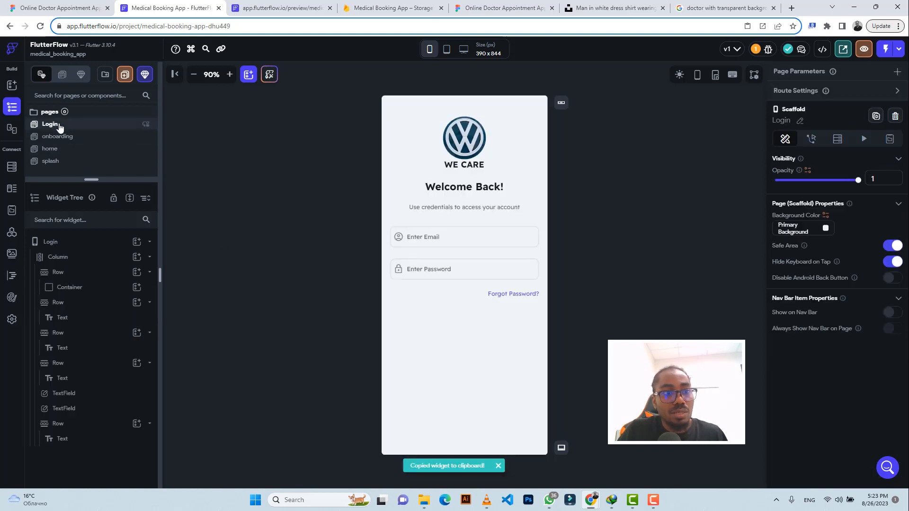
left_click(459, 353)
key("ctrl+v")
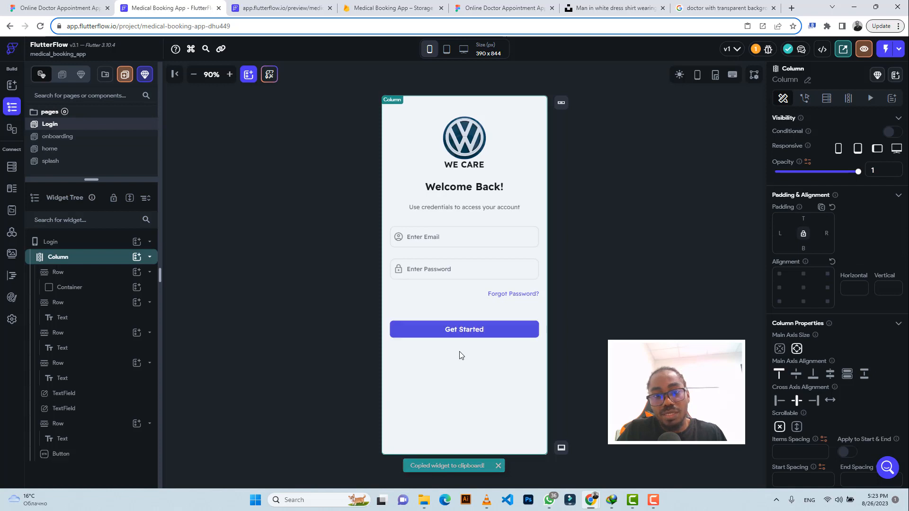
Step: Compare with the "Log in" button in the Figma design and set the pasted button's height to 56 px
left_click(88, 9)
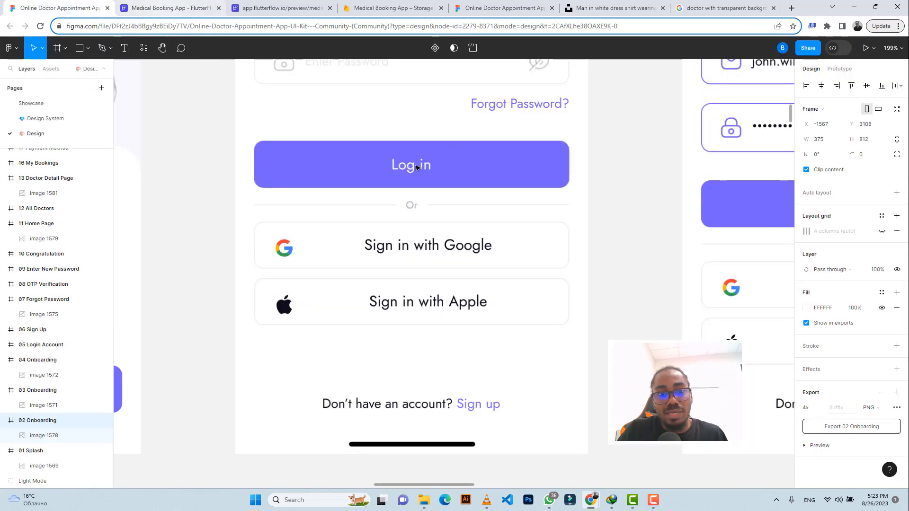
left_click(170, 8)
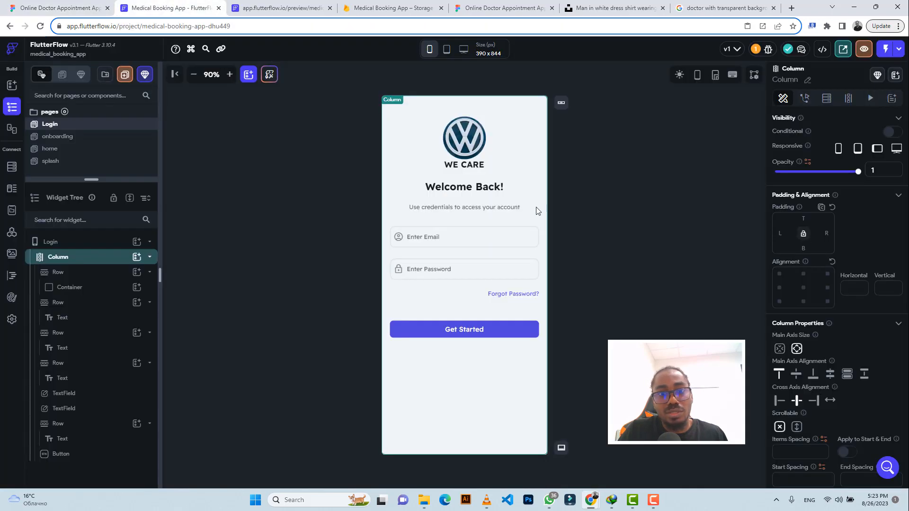
left_click(519, 334)
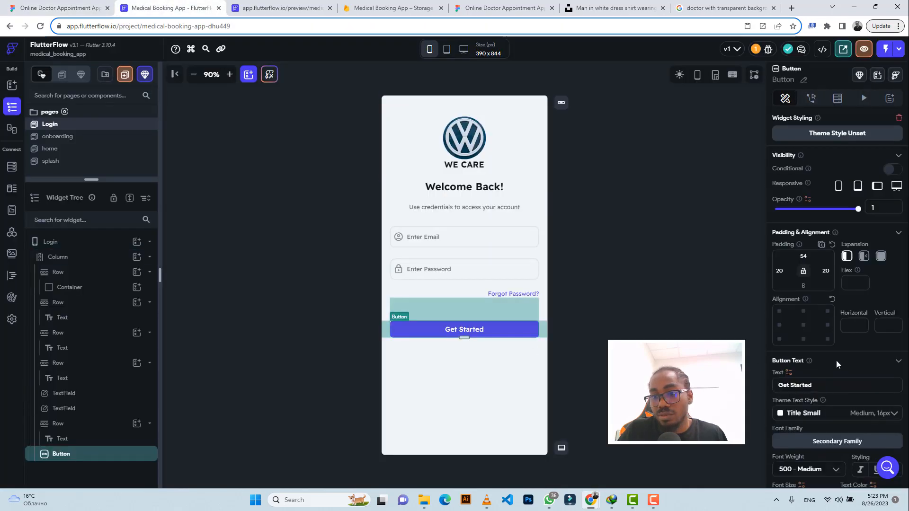
scroll(835, 360, "down", 1)
scroll(850, 362, "down", 3)
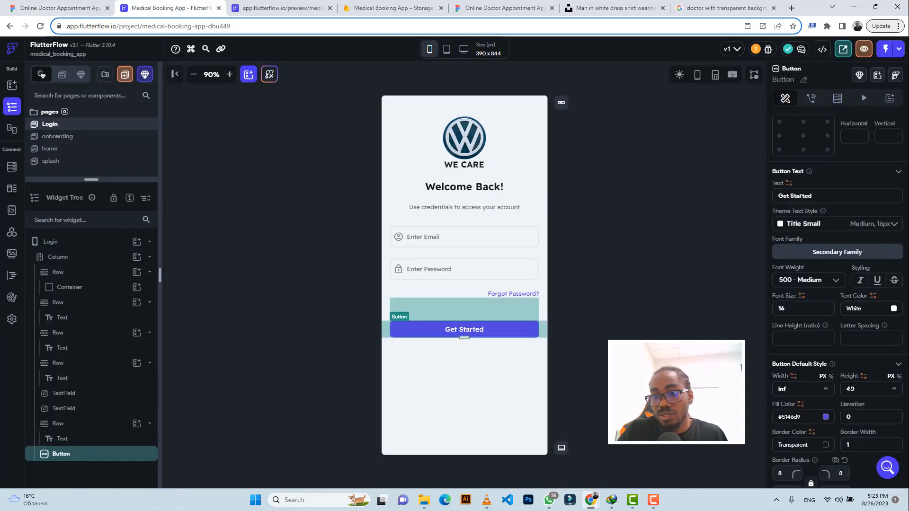
left_click(849, 388)
key("BackSpace")
key("BackSpace")
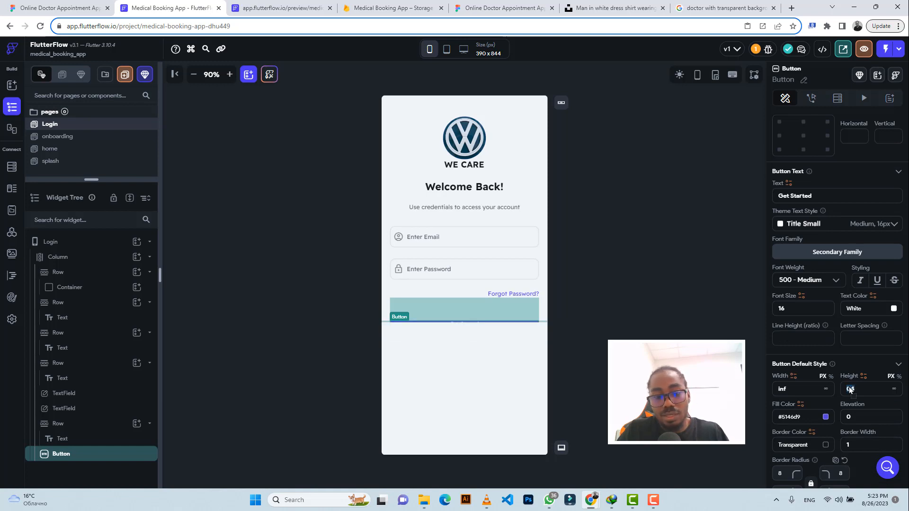
type("56")
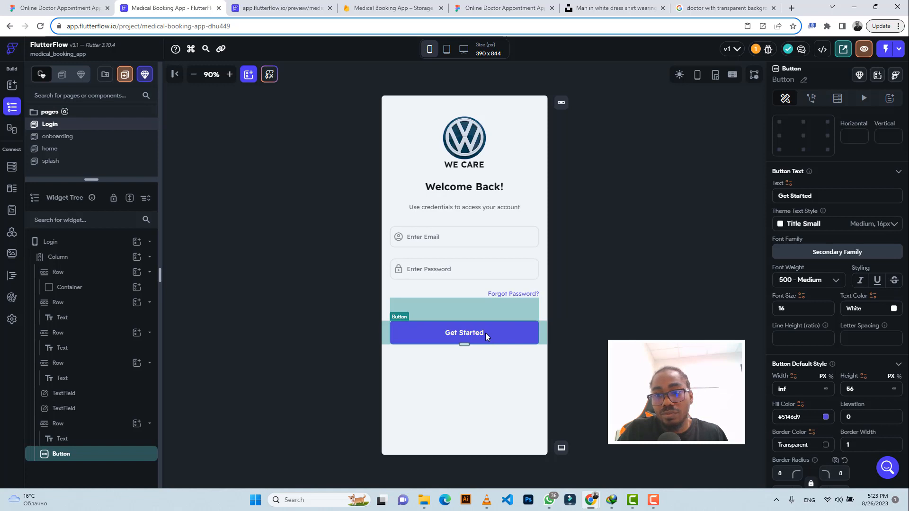
Step: Change the pasted button's text to "Login" and set its top padding to 24
triple_click(794, 196)
type("Logi")
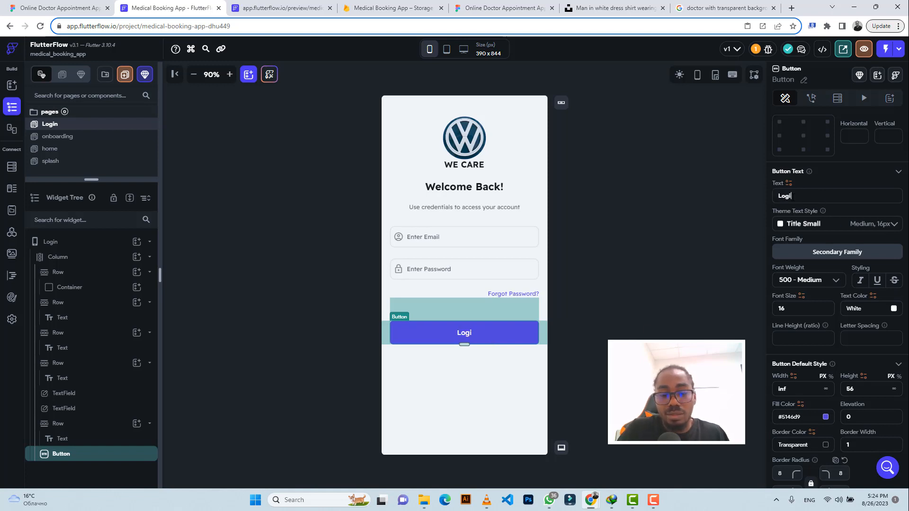
type("n")
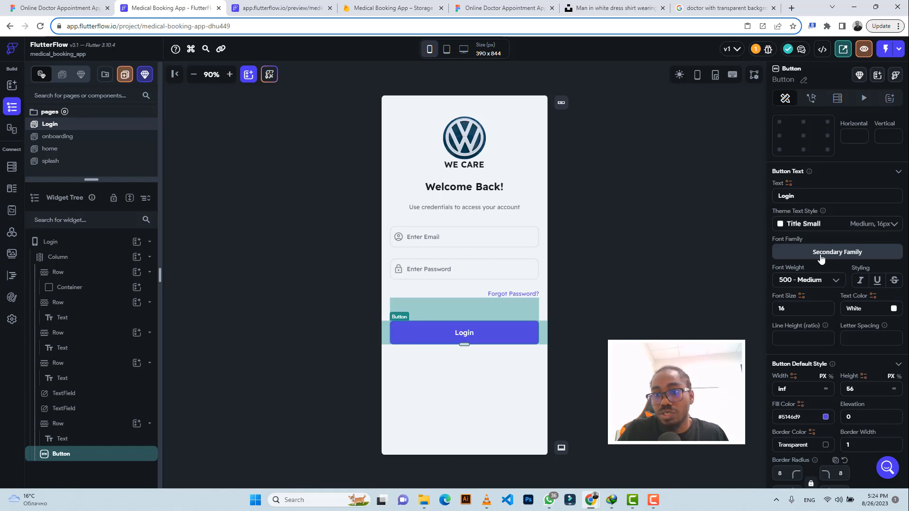
scroll(821, 258, "up", 4)
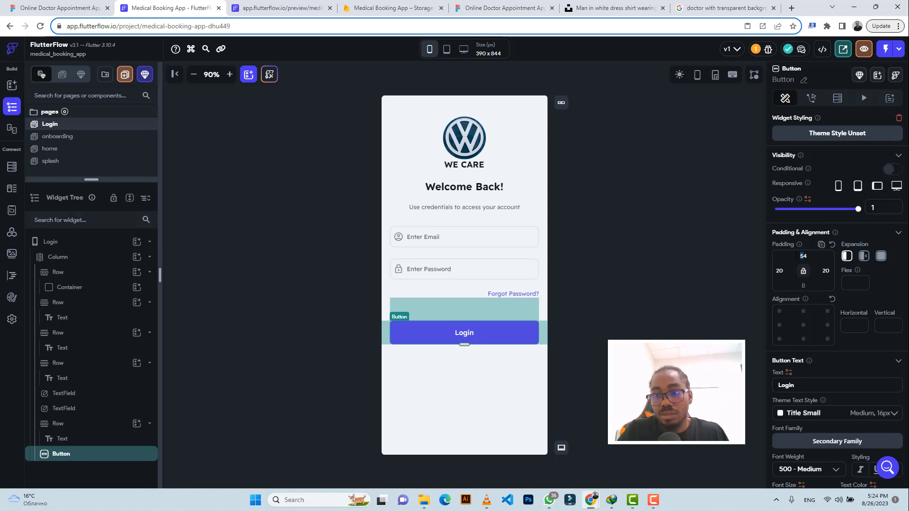
type("2")
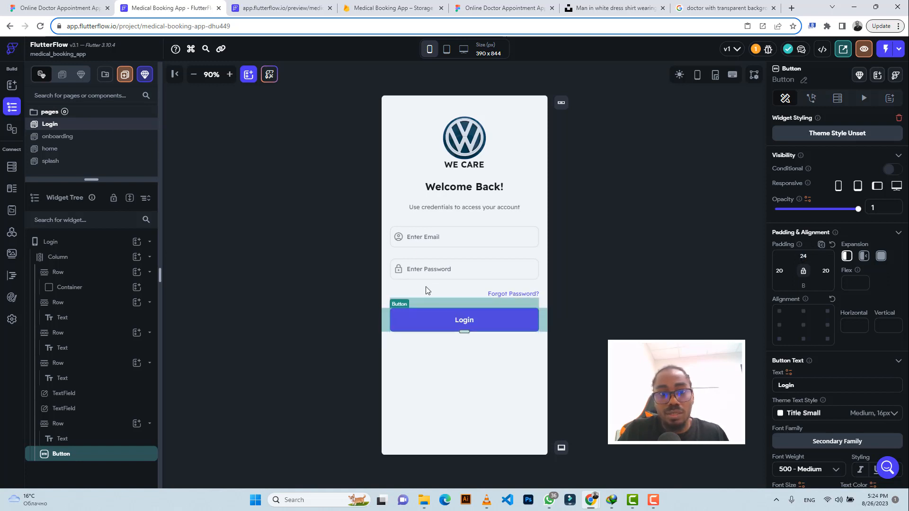
Step: Check the "Or" divider in the Figma design, and add a row containing a container below the Login button
left_click(55, 8)
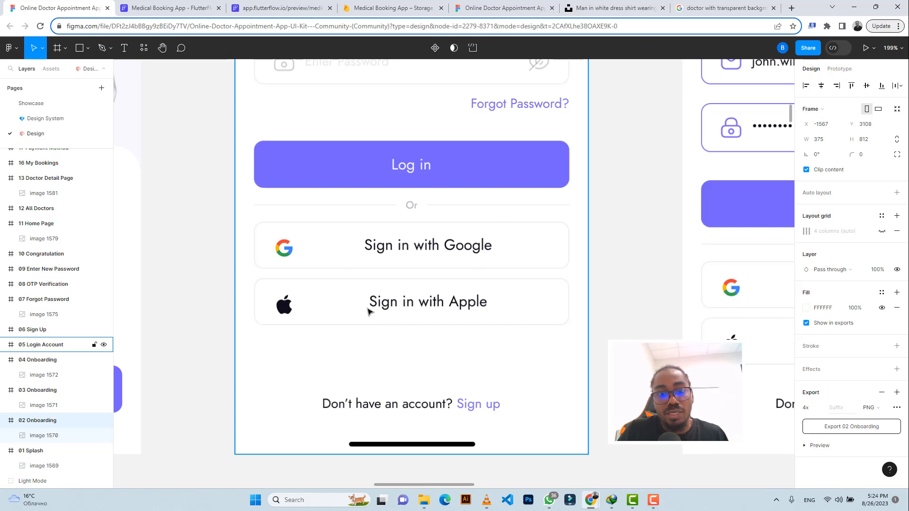
left_click(163, 8)
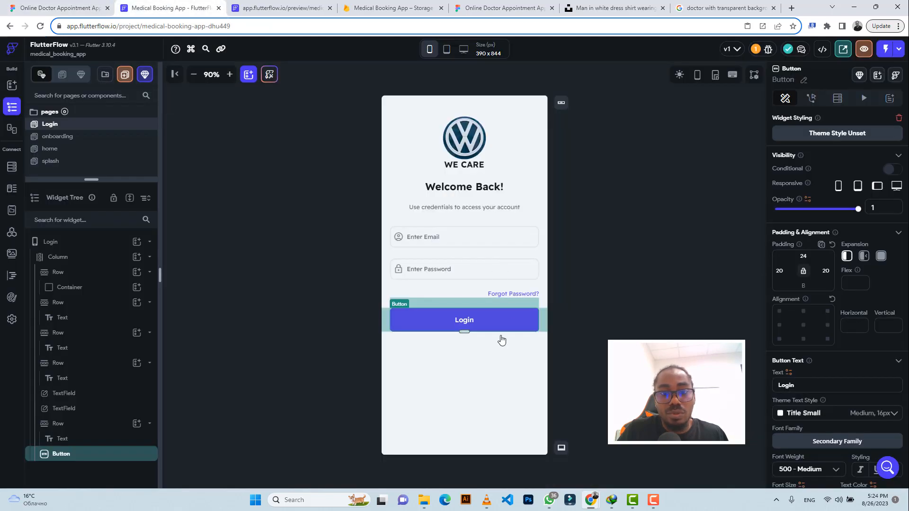
left_click(60, 6)
left_click(162, 6)
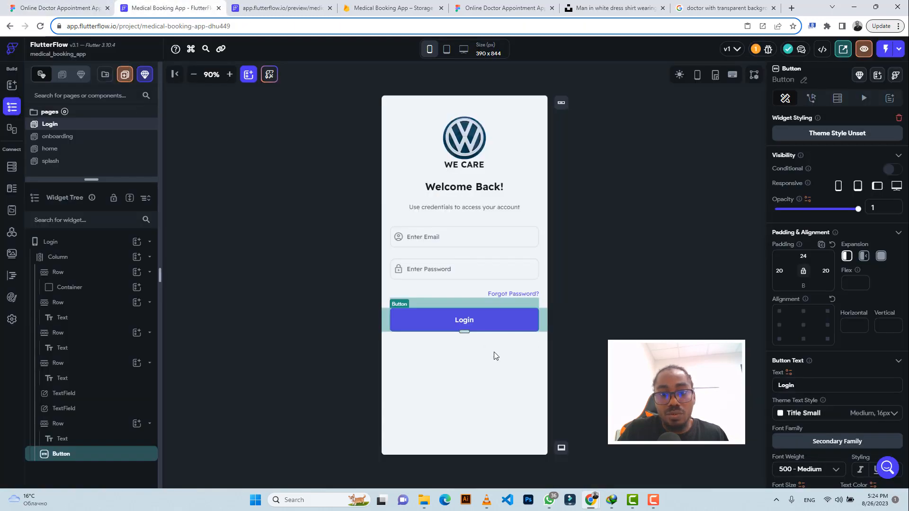
left_click(485, 344)
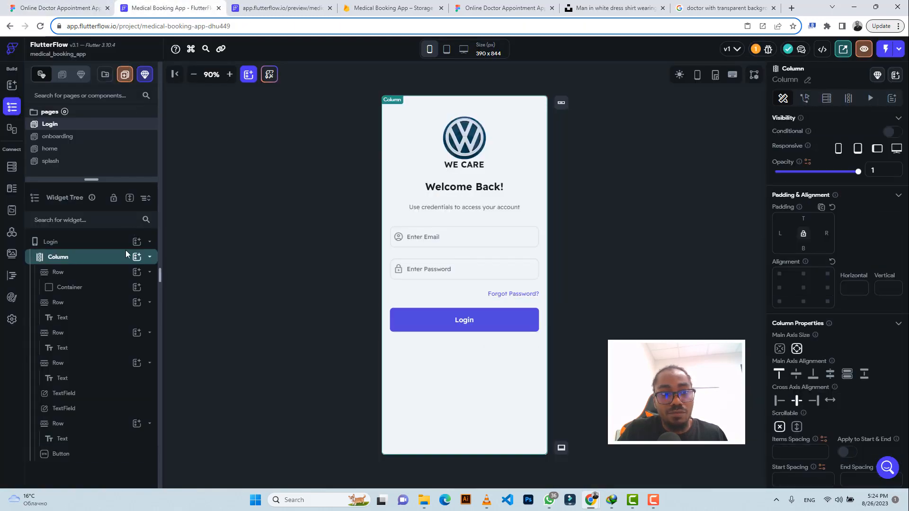
left_click(137, 256)
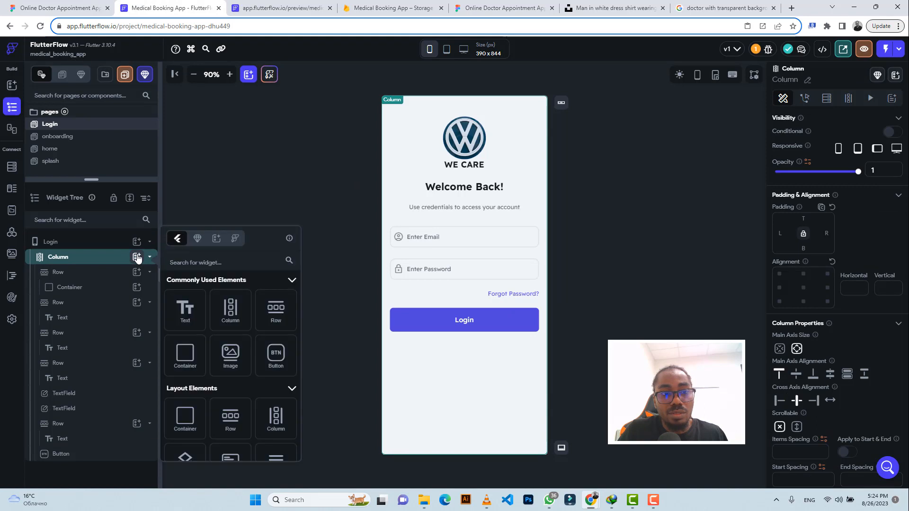
left_click(277, 314)
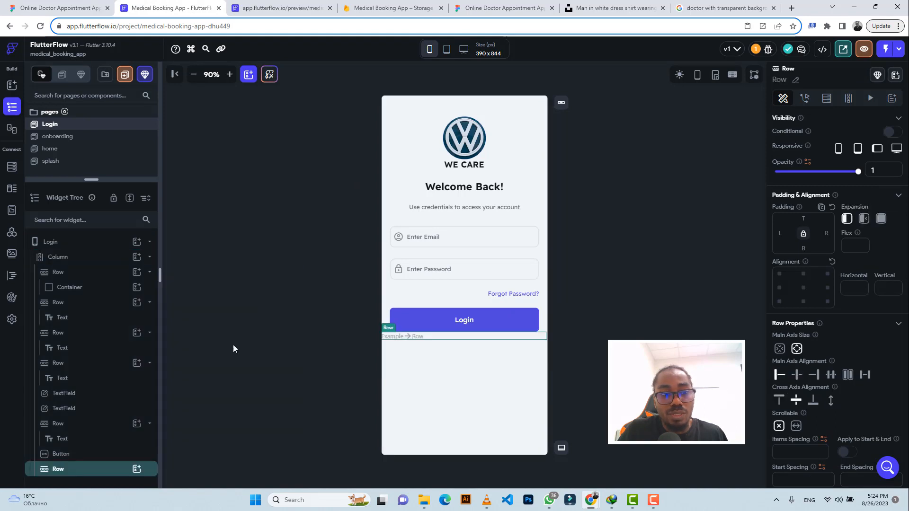
left_click(137, 469)
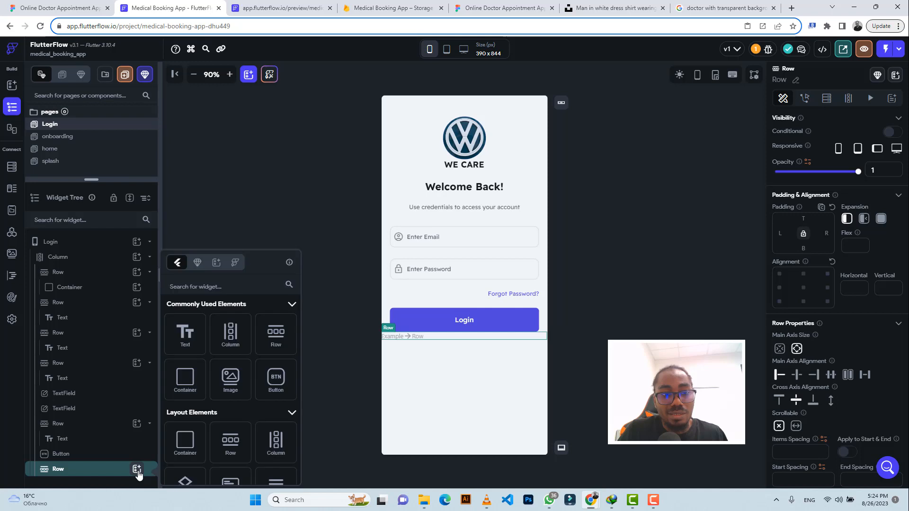
left_click(182, 385)
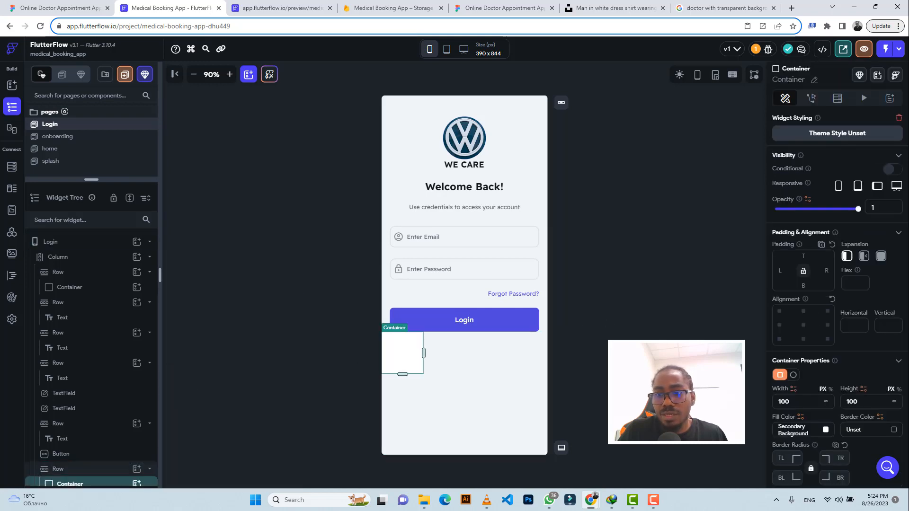
Step: Try to set the new container's width to infinity
left_click(825, 403)
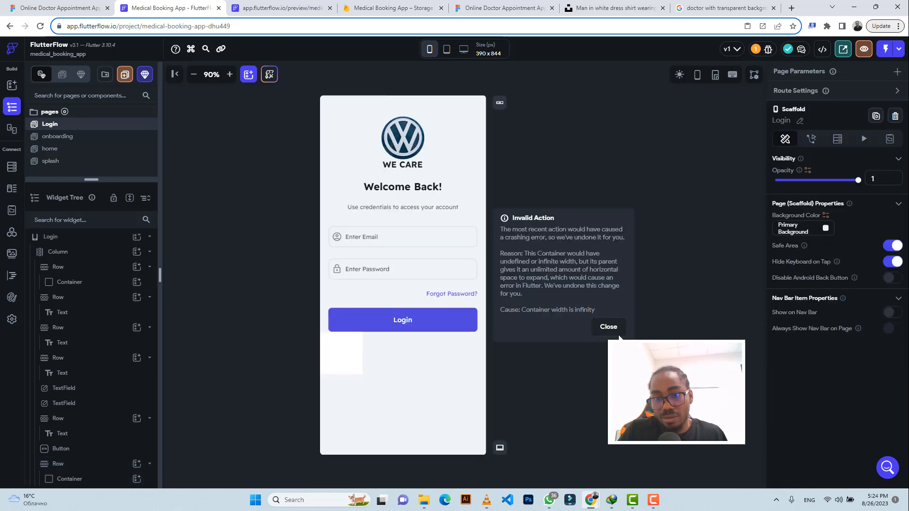
left_click(606, 330)
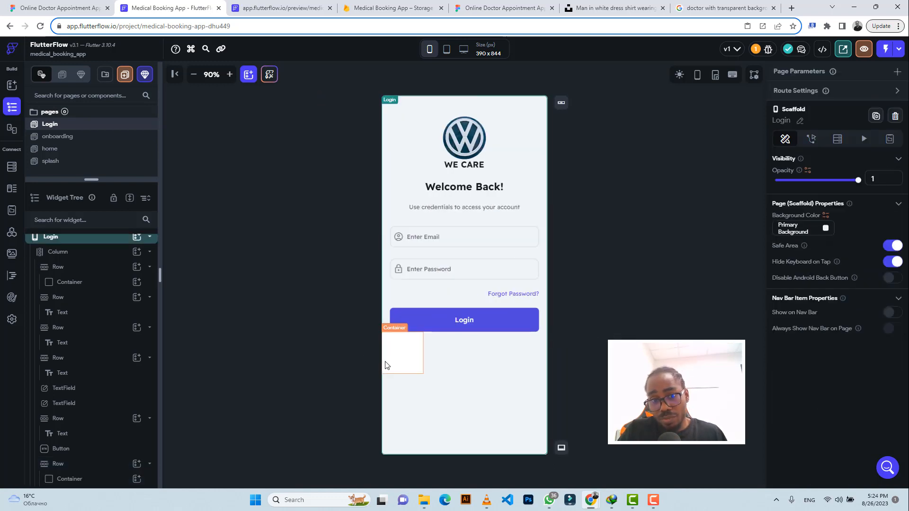
Step: Make the container below the Login button flexible, with an infinite width and a height of 1 px
left_click(403, 352)
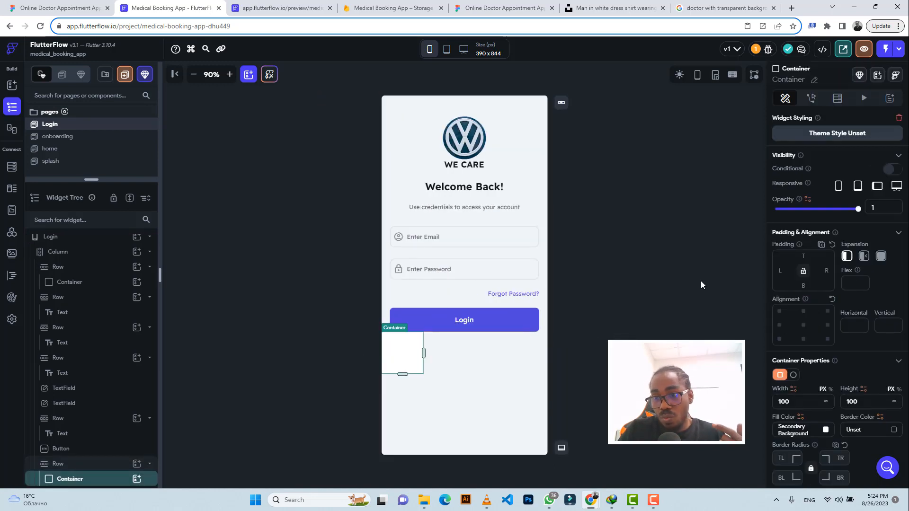
left_click(862, 257)
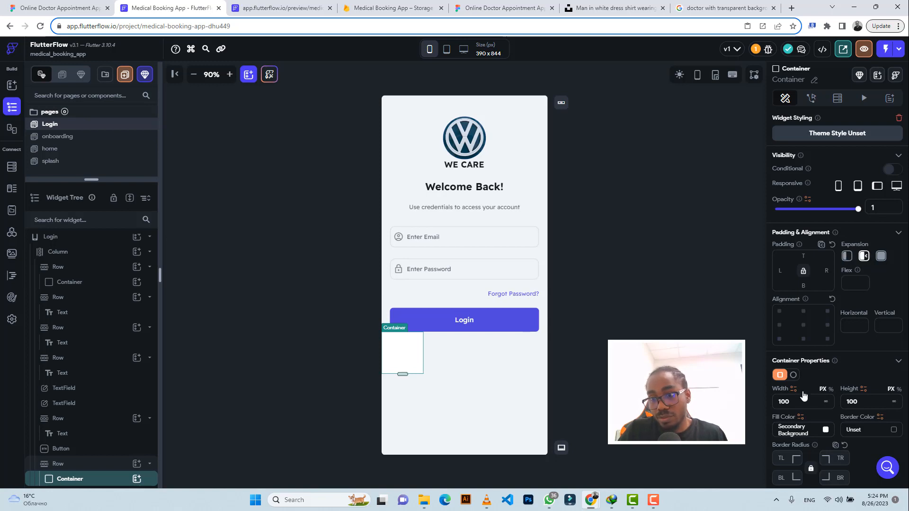
left_click(825, 401)
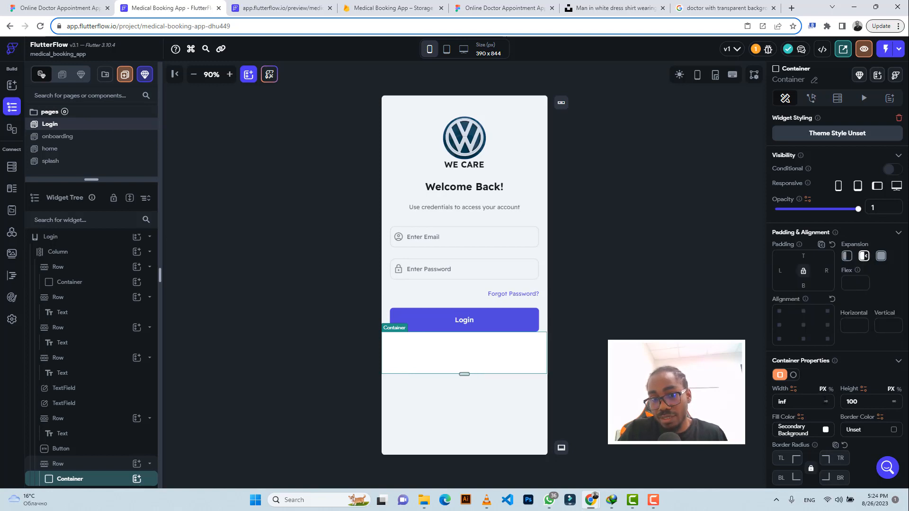
double_click(858, 401)
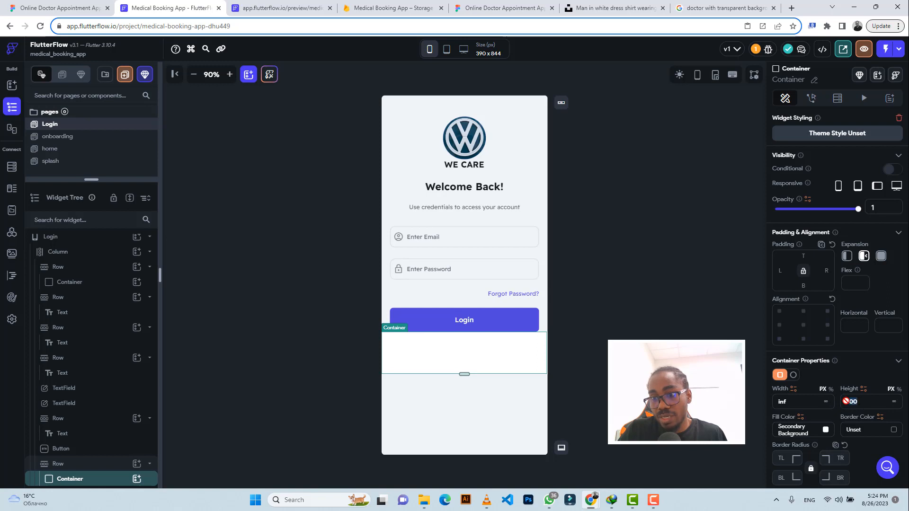
type("1")
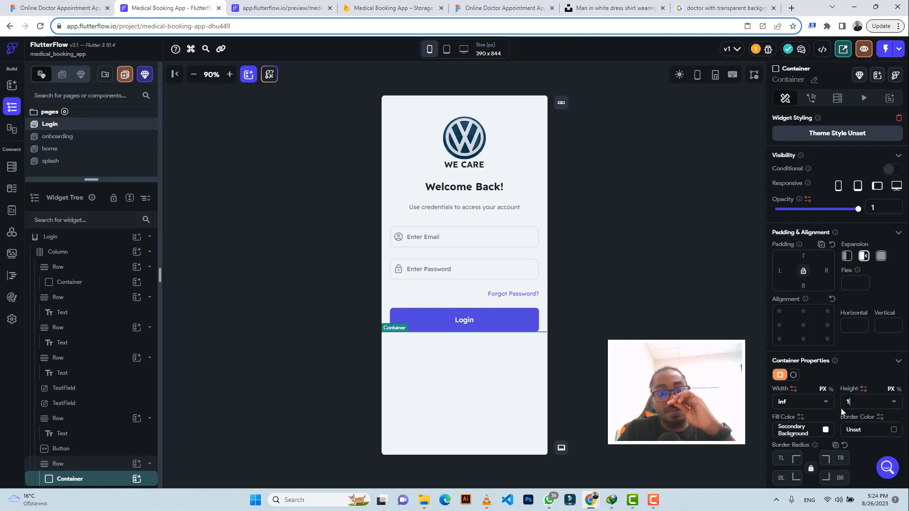
Step: Set the thin container's fill color to the recent grey #6A6A6A
left_click(825, 430)
left_click(447, 343)
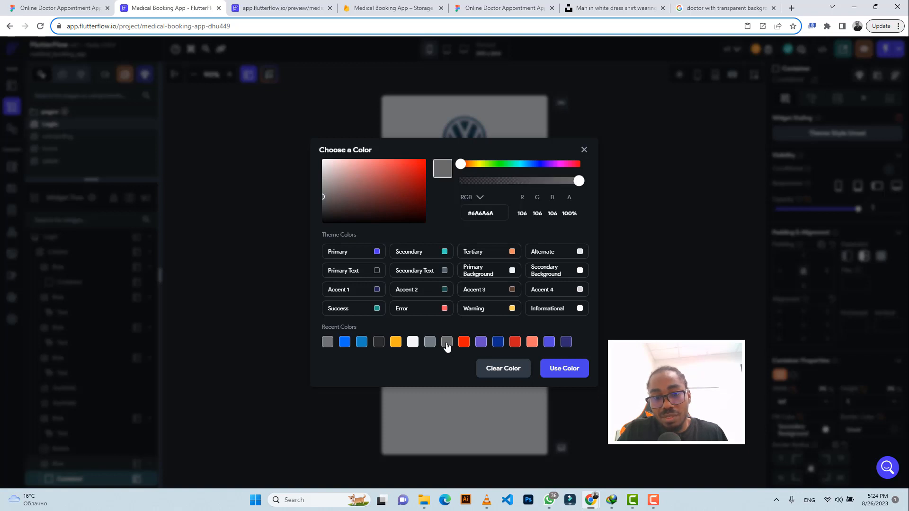
left_click(562, 371)
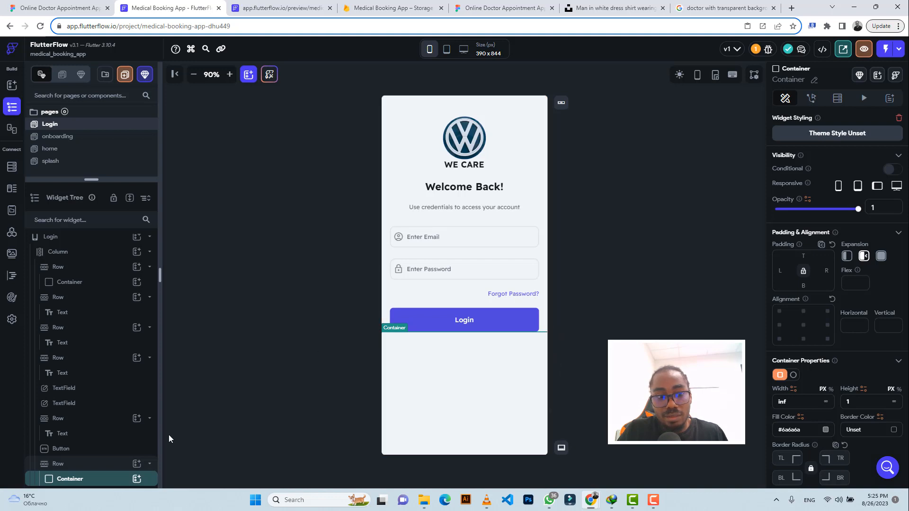
Step: Set the thin grey container's left and right padding to 20
left_click(781, 271)
type("20")
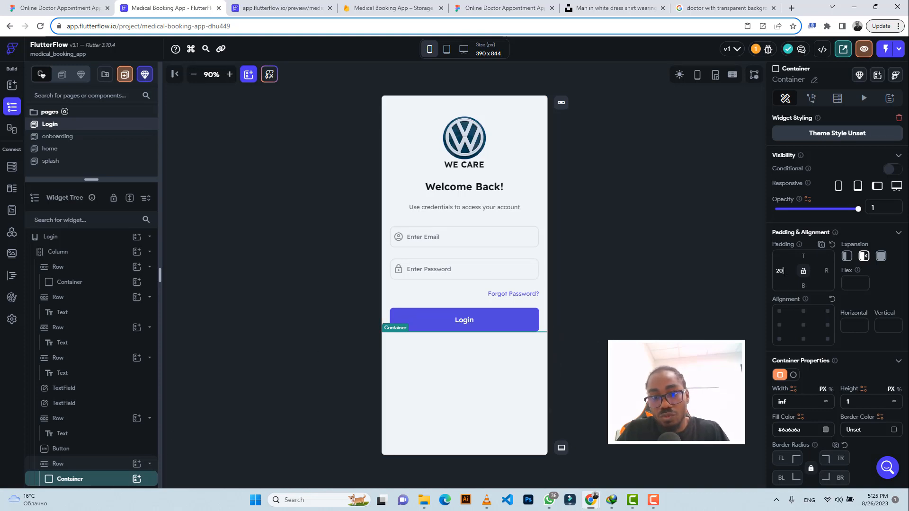
left_click(827, 270)
type("2")
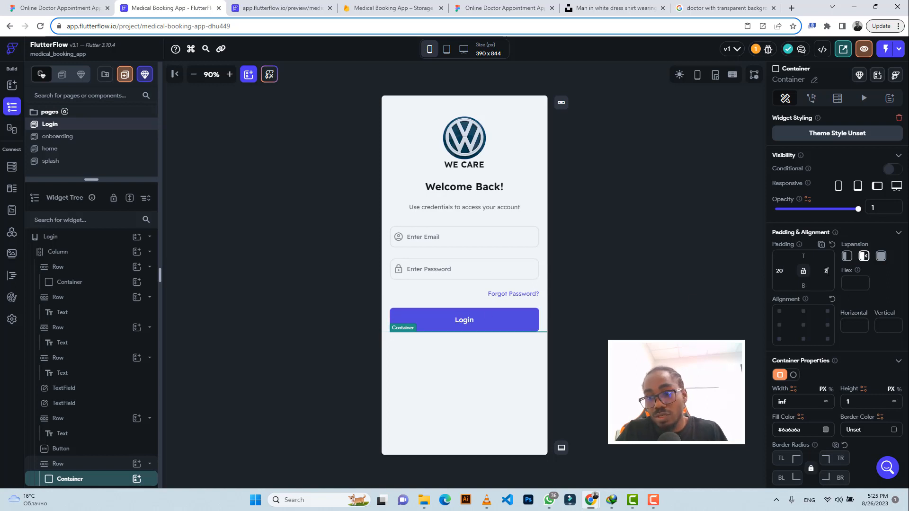
type("0")
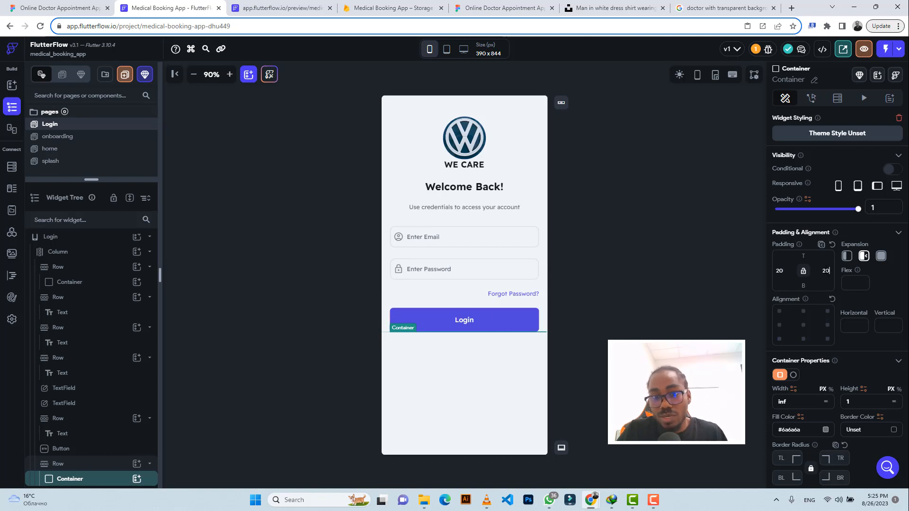
left_click(137, 479)
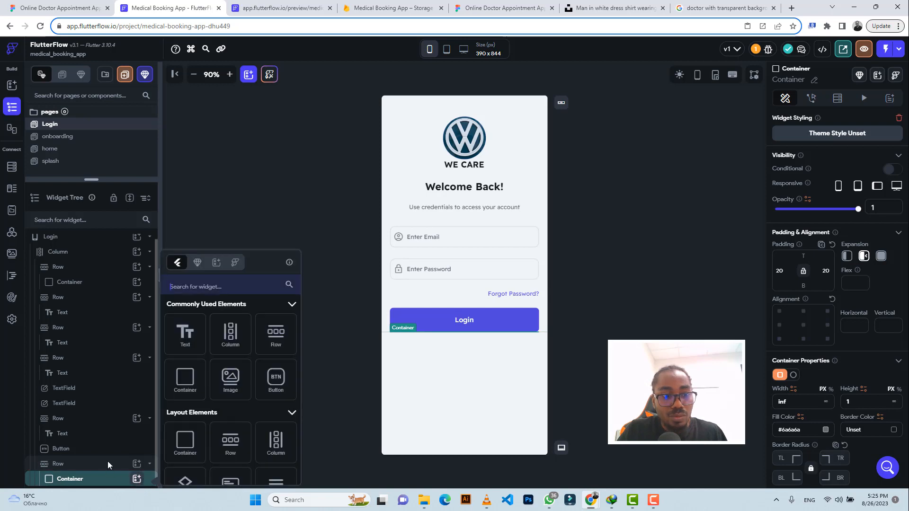
left_click(83, 465)
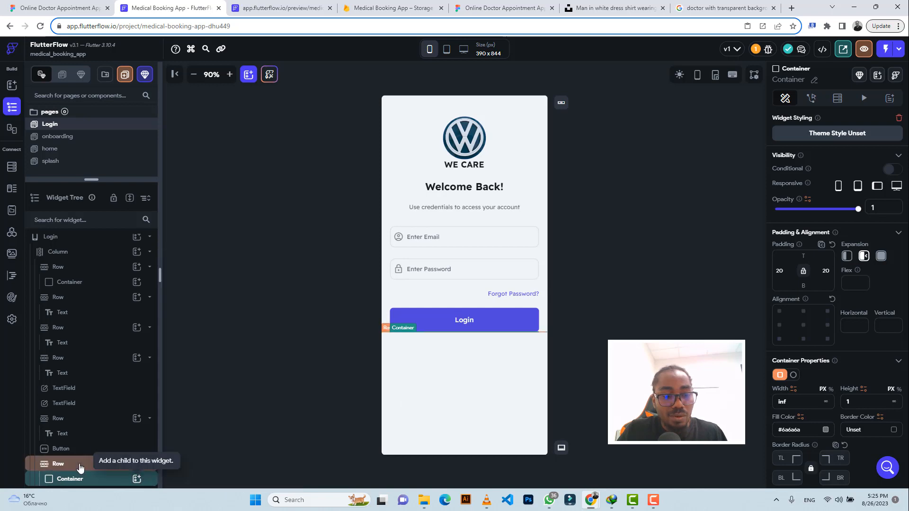
Step: Add a Text widget reading "Or" to the divider row below the Login button, checking the wording in the Figma design
left_click(80, 466)
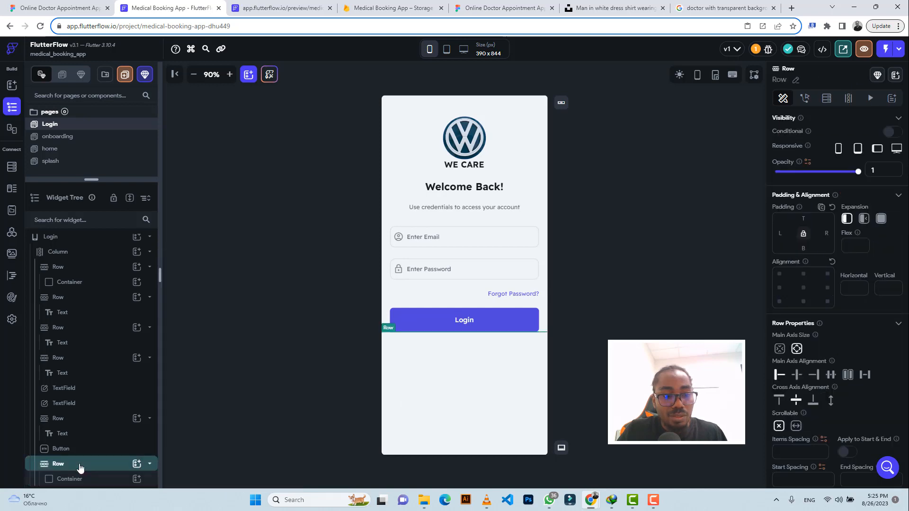
left_click(136, 465)
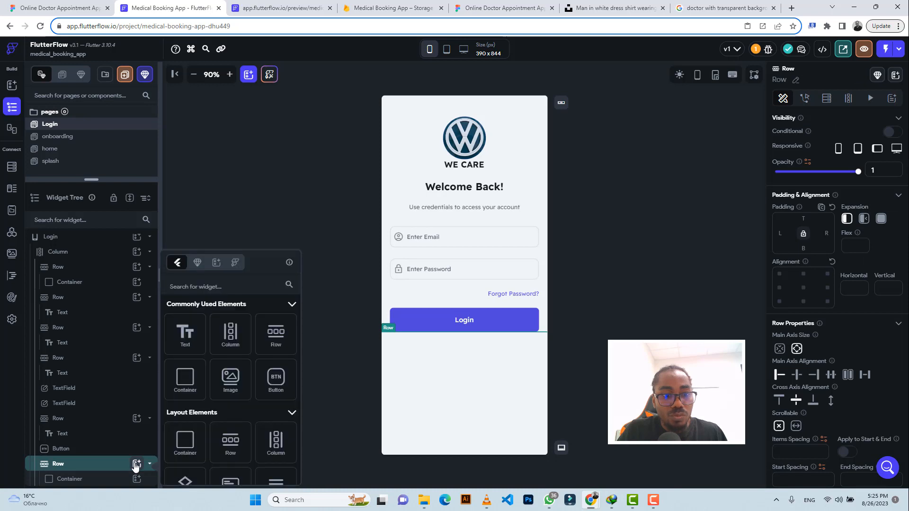
left_click(191, 338)
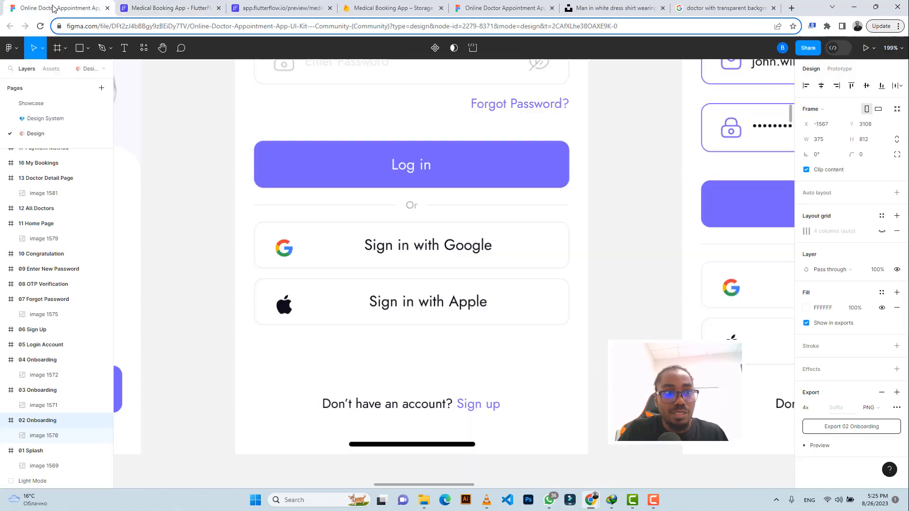
left_click(57, 8)
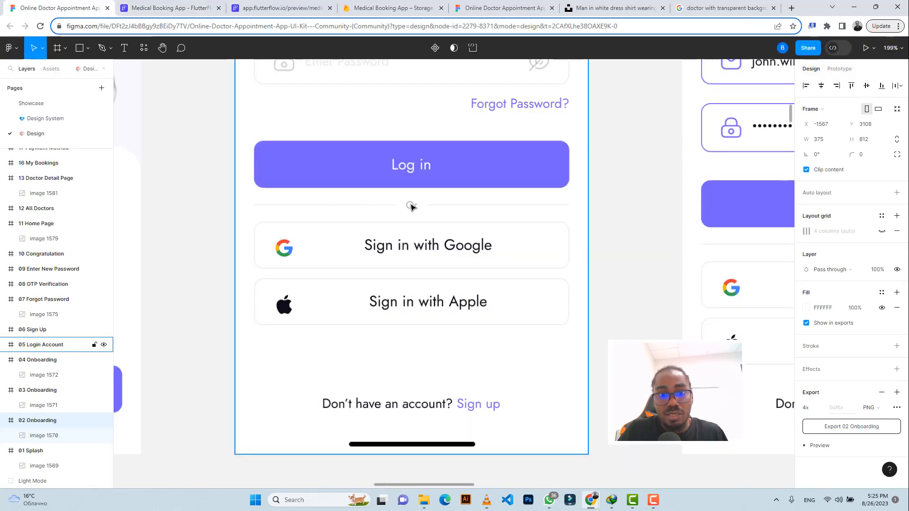
left_click(165, 8)
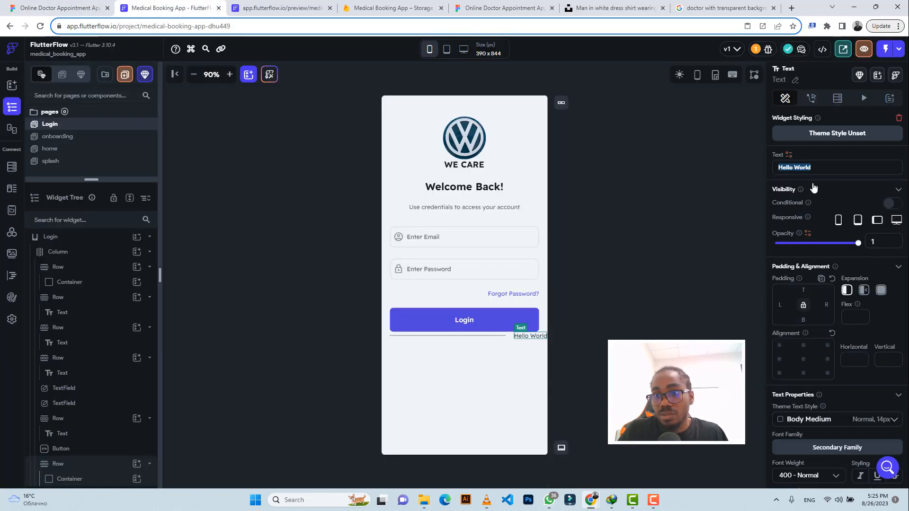
type("O")
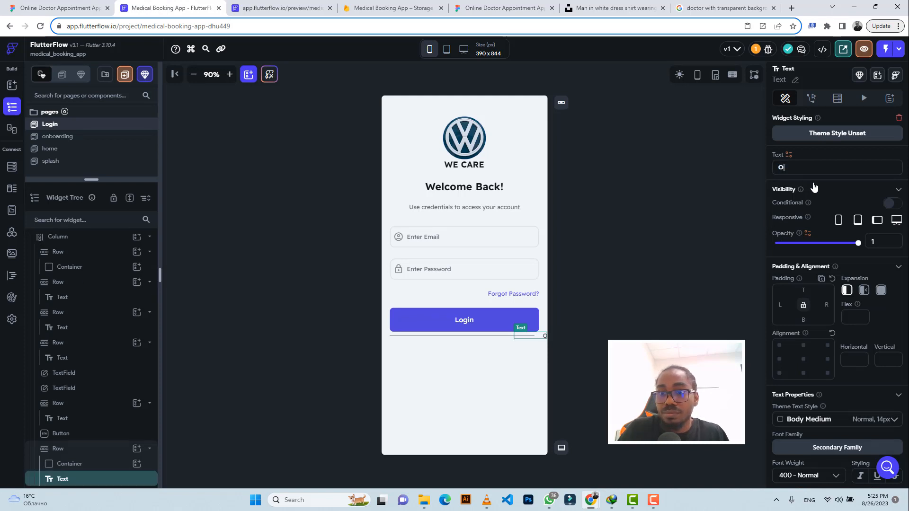
type("r")
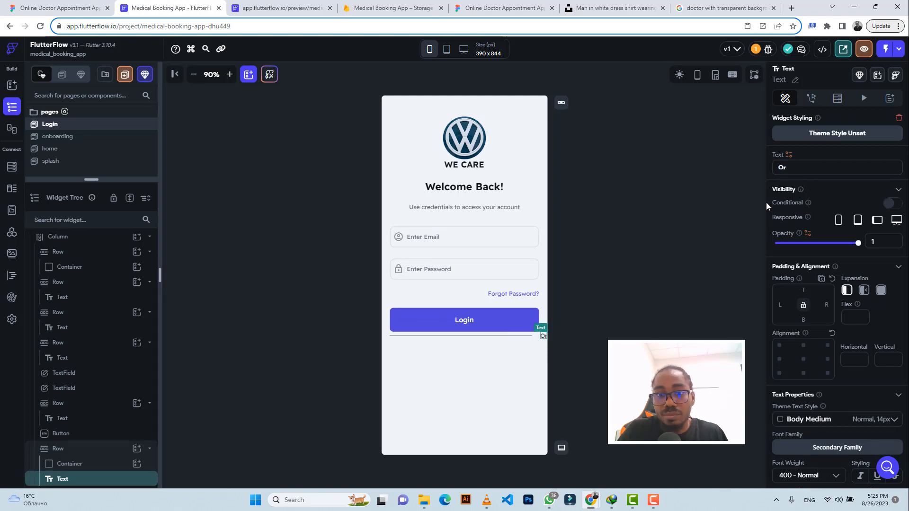
Step: Set the fill color of the divider line container in the "Or" row to the Alternate theme color
left_click(499, 336)
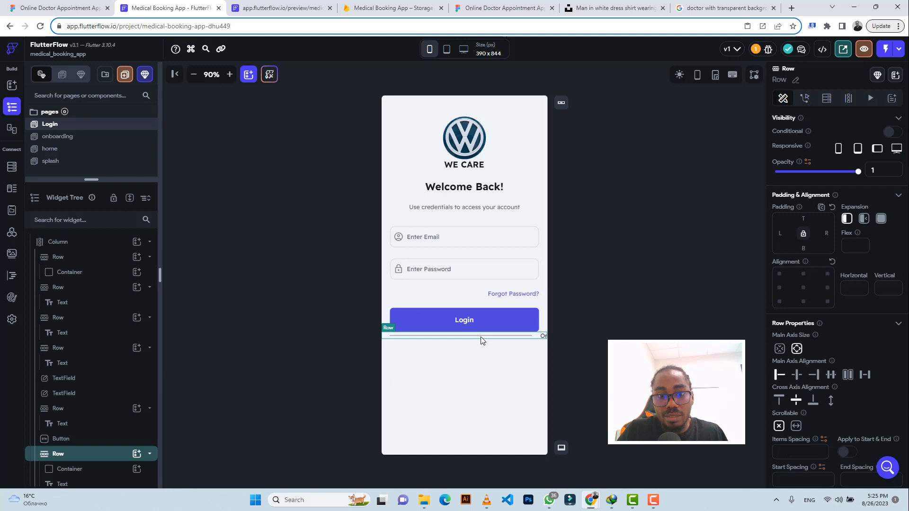
left_click(68, 472)
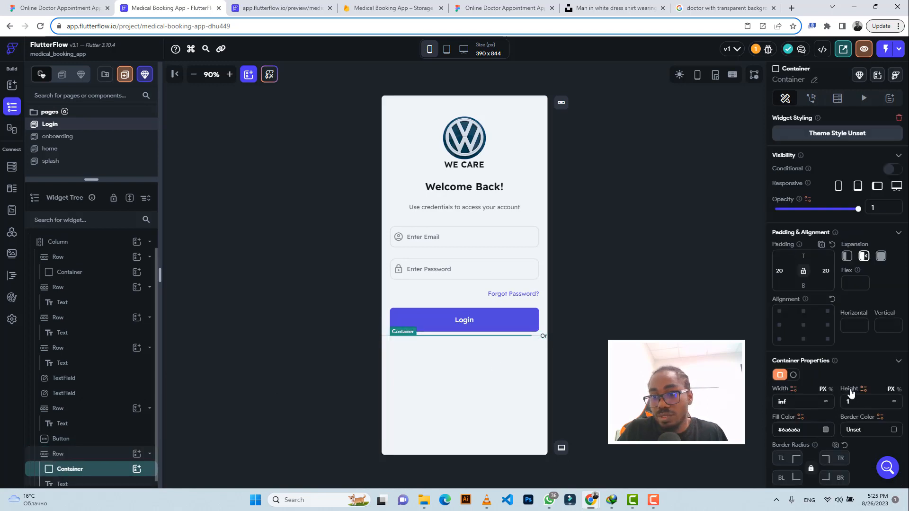
left_click(825, 382)
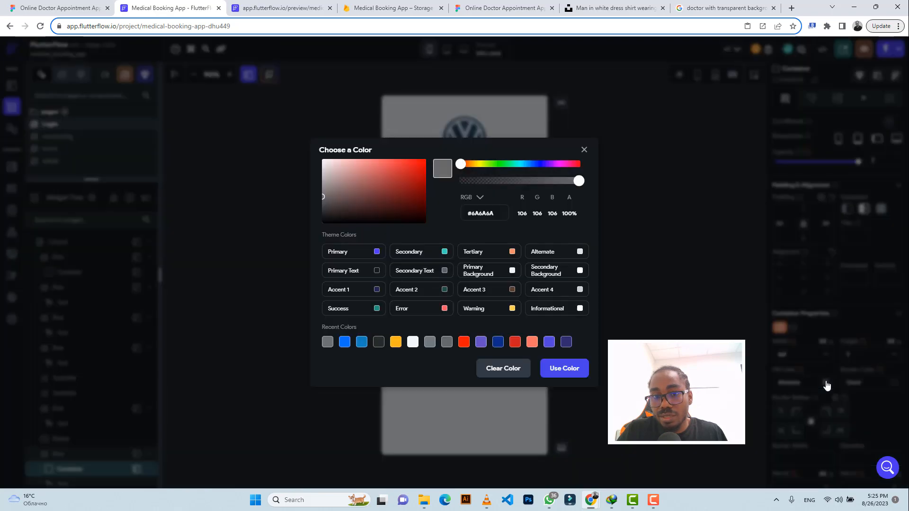
left_click(580, 254)
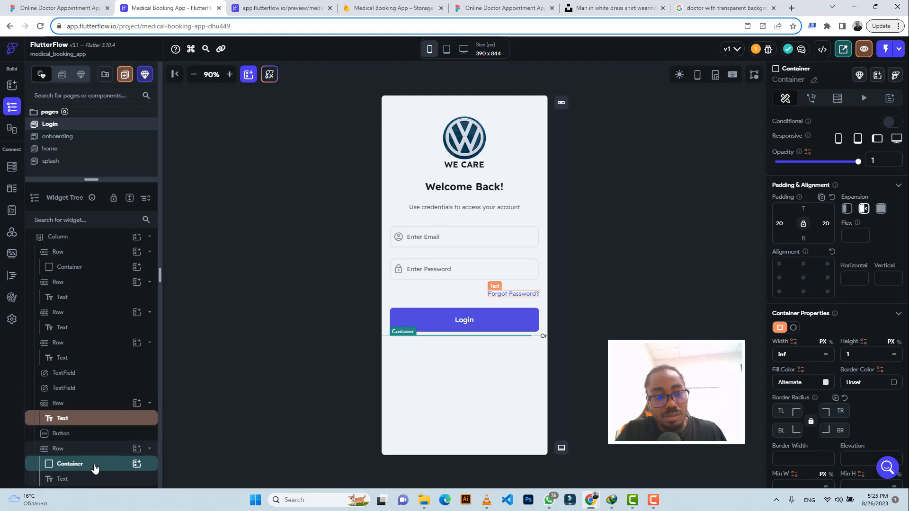
Step: Duplicate the divider line container after the "Or" text and give the row a top padding of 24
key("ctrl+c")
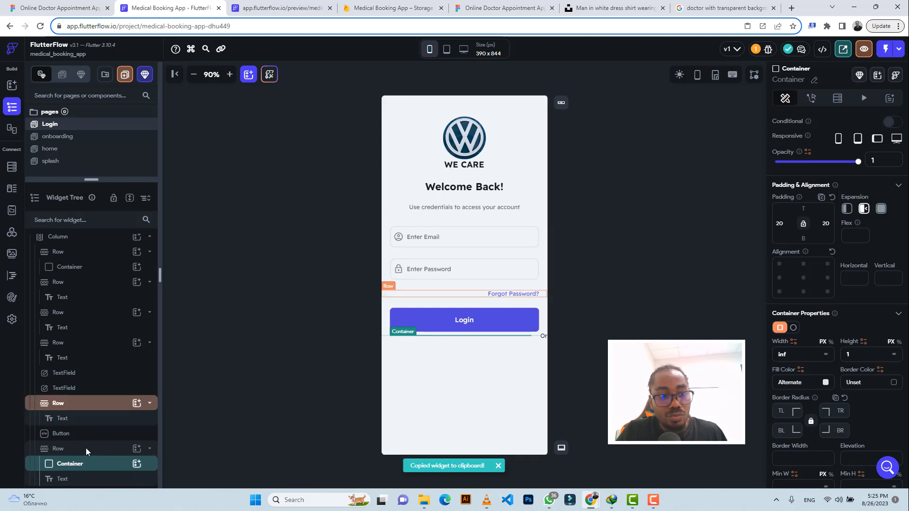
left_click(111, 454)
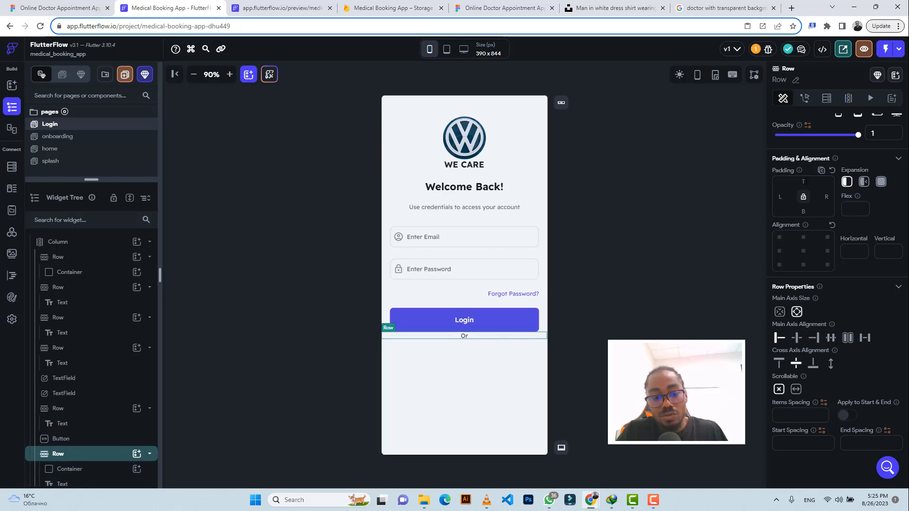
type("24")
left_click(683, 212)
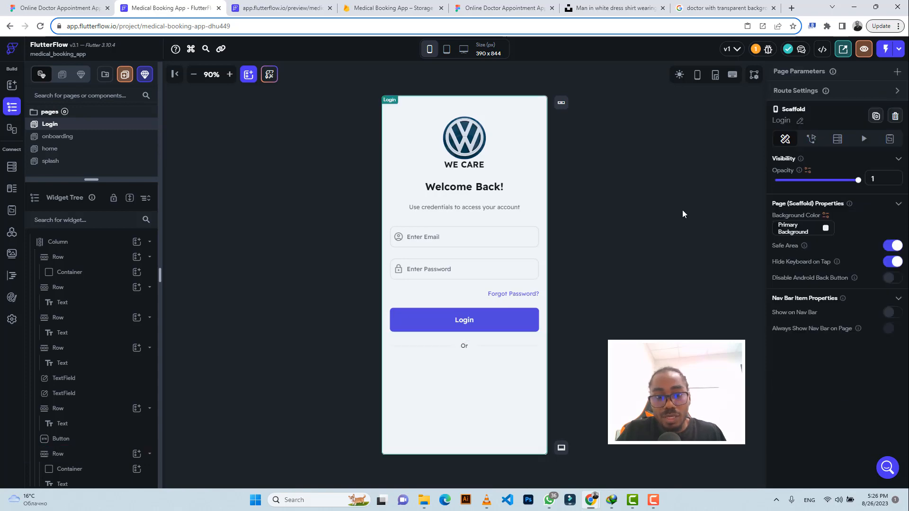
left_click(64, 5)
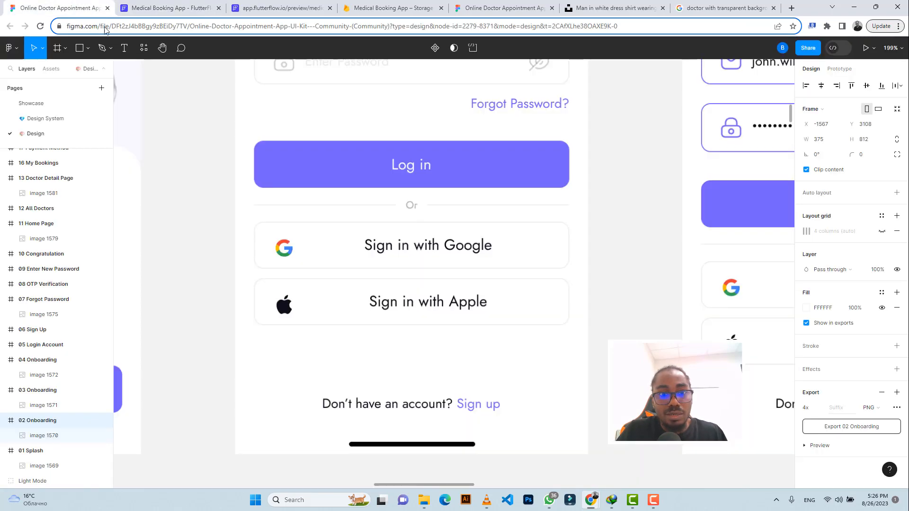
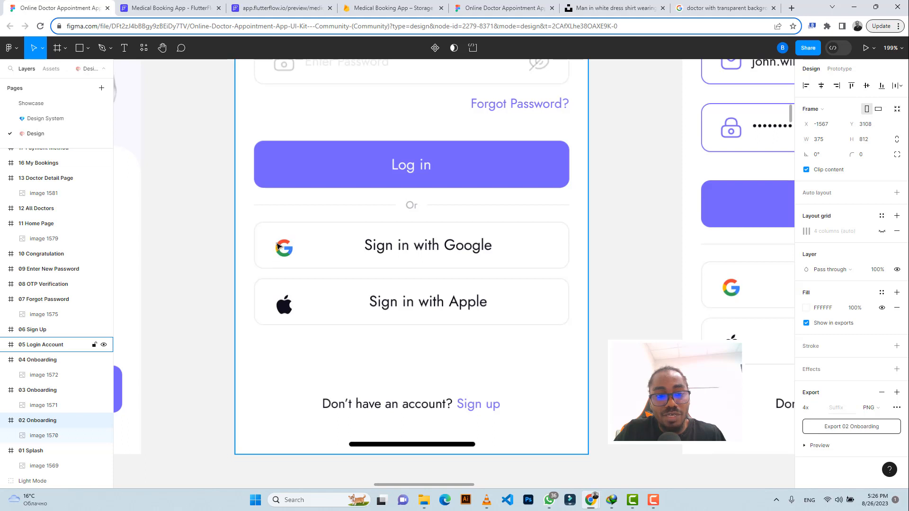
left_click(174, 8)
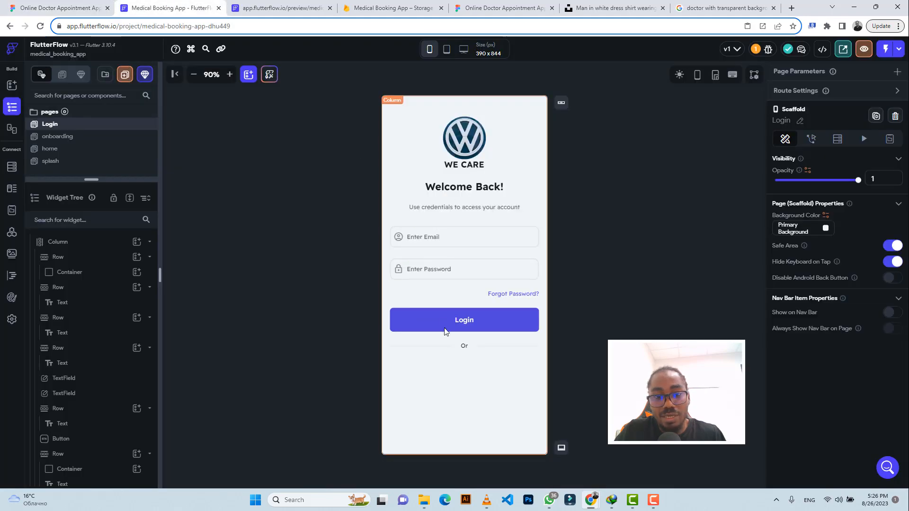
left_click(440, 379)
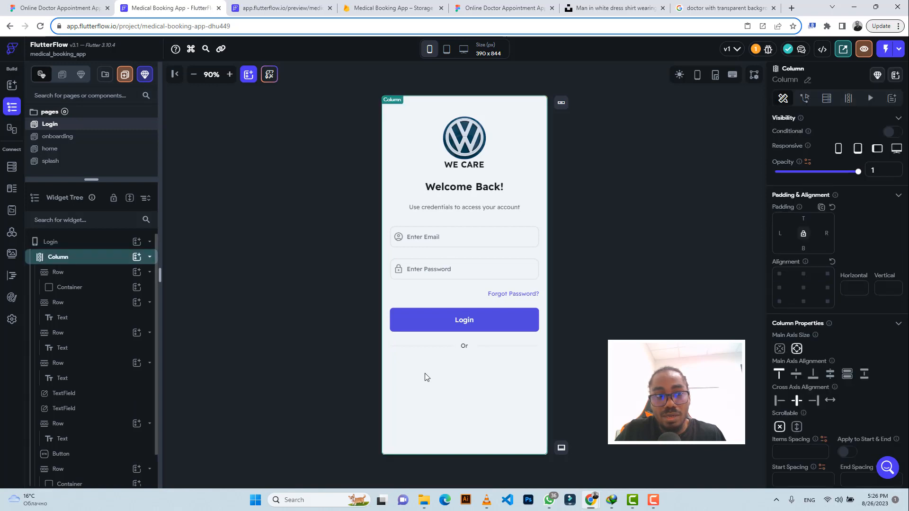
left_click(136, 257)
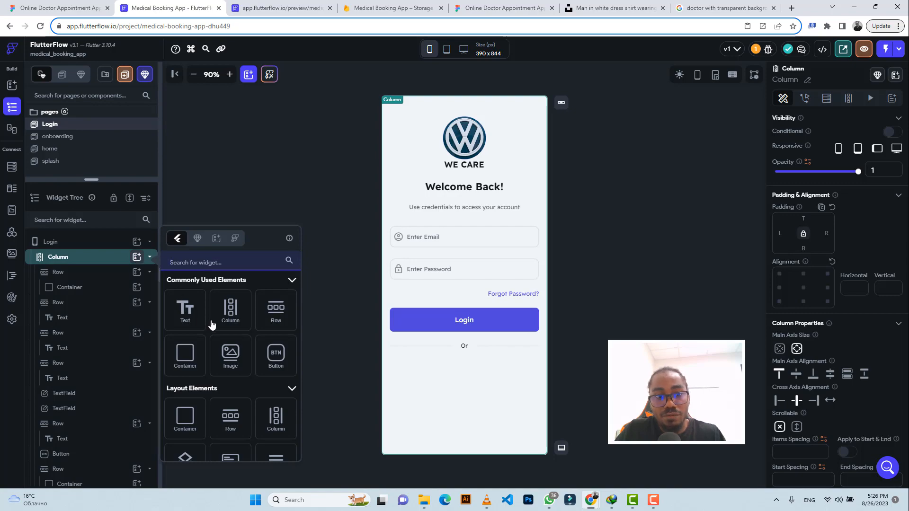
left_click(185, 354)
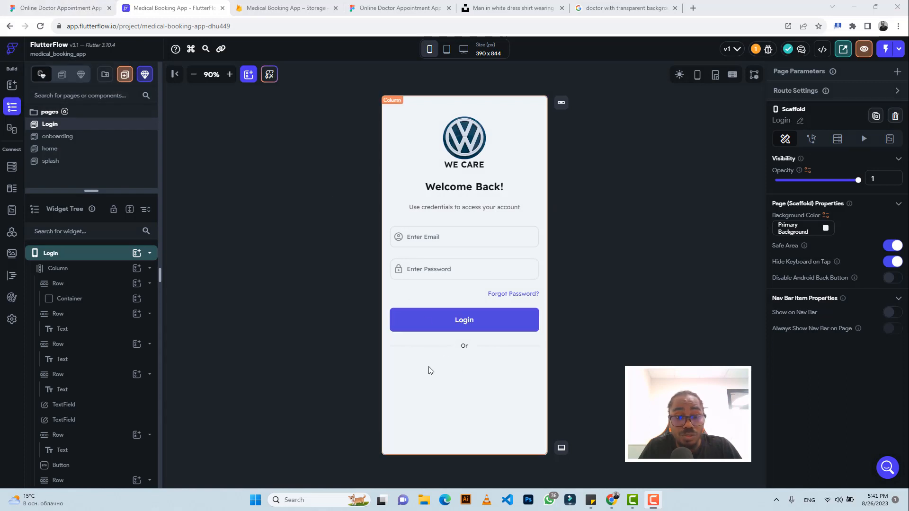
Step: Add a Container widget to the Login page's main column, below the "Or" row
left_click(396, 361)
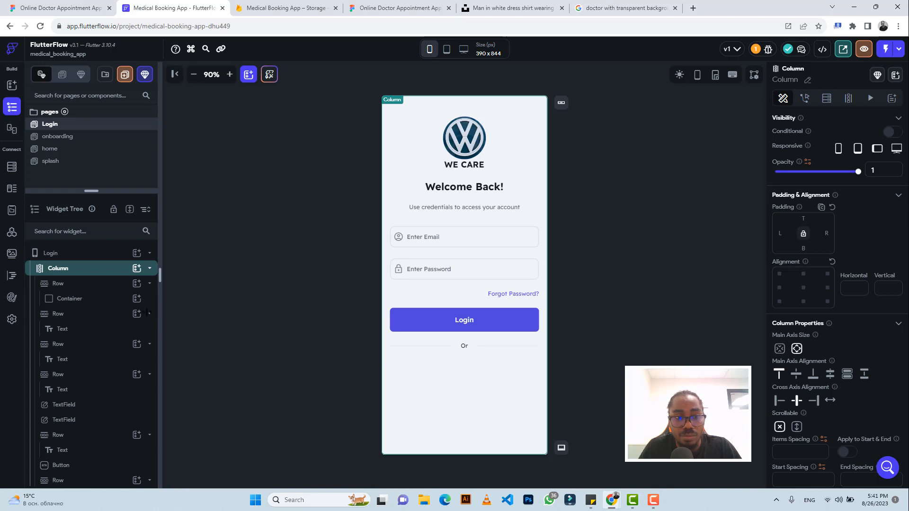
left_click(136, 269)
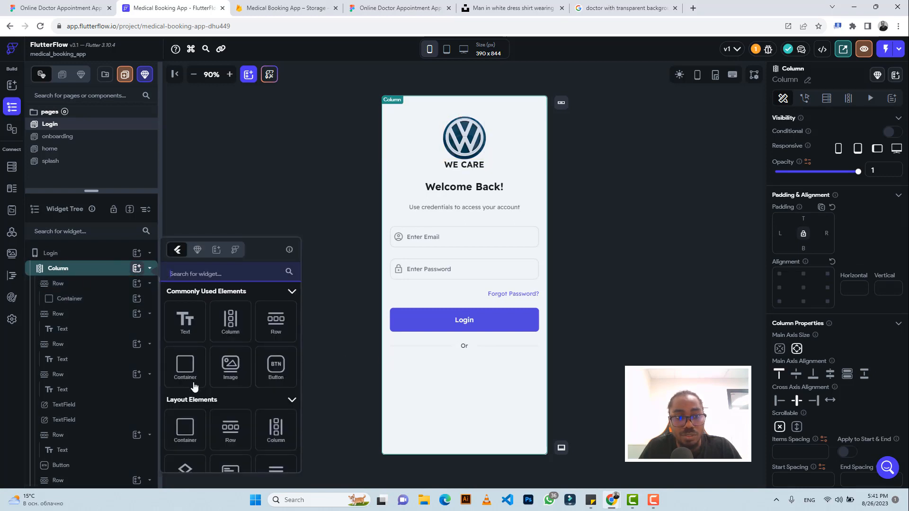
left_click(185, 372)
left_click(185, 373)
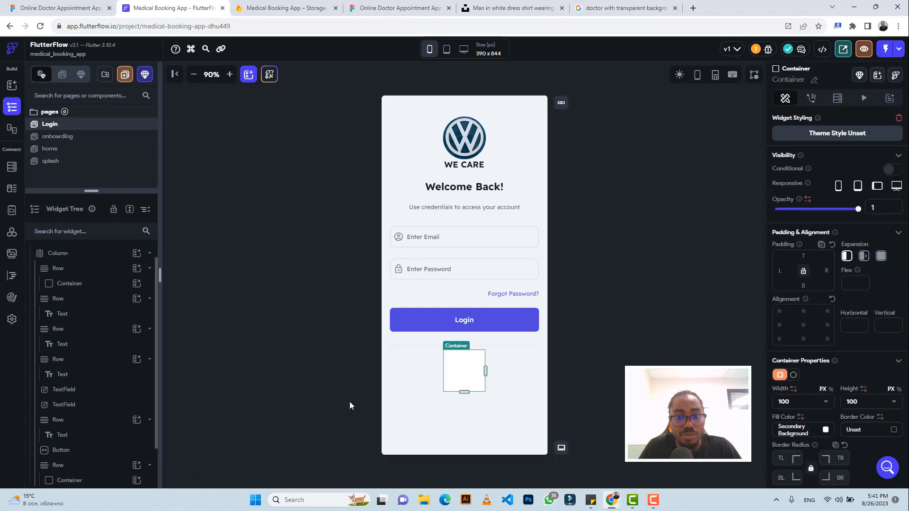
Step: Consult the Google sign-in button in the Figma login design and set the new container's width to infinite and height to 56 px
left_click(56, 7)
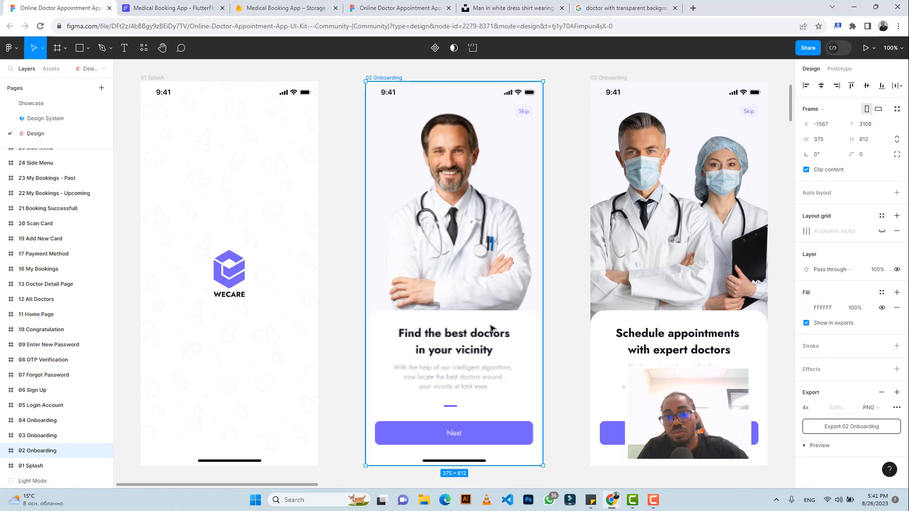
scroll(491, 328, "right", 12)
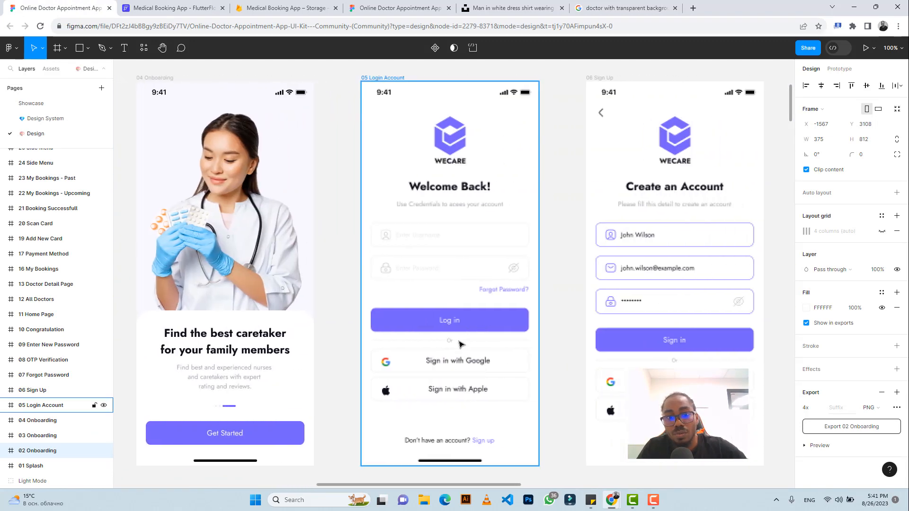
scroll(445, 322, "down", 3)
scroll(426, 291, "up", 5)
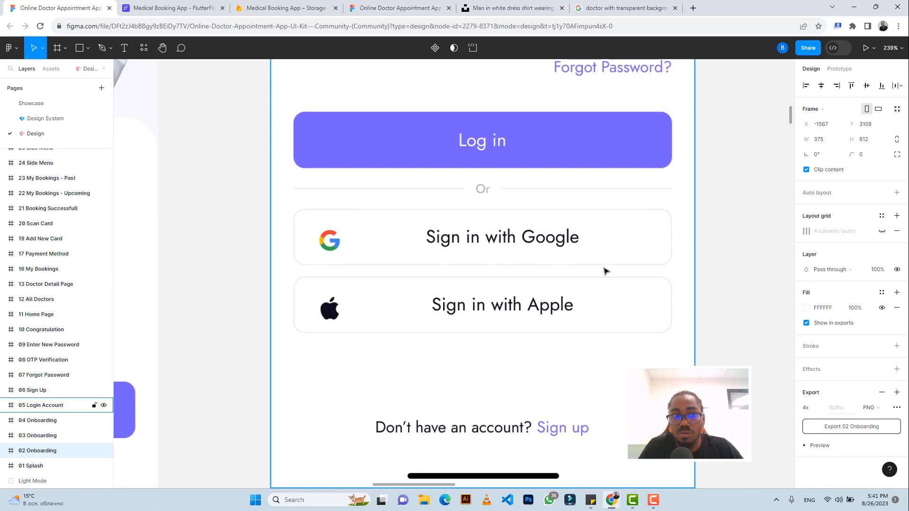
left_click(171, 9)
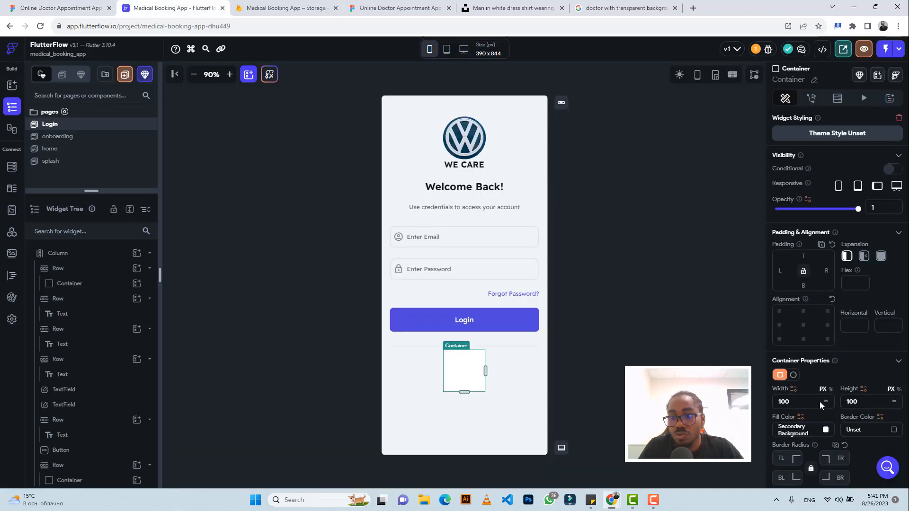
left_click(859, 257)
left_click(825, 403)
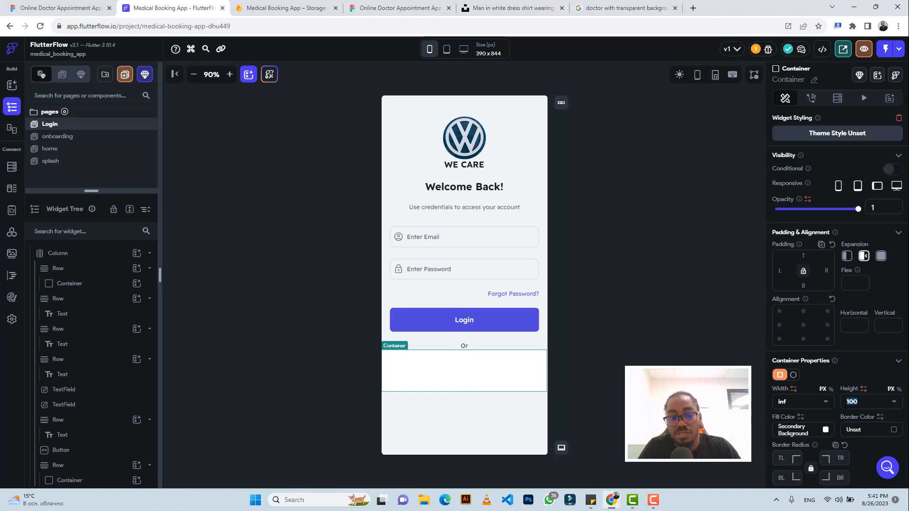
type("56")
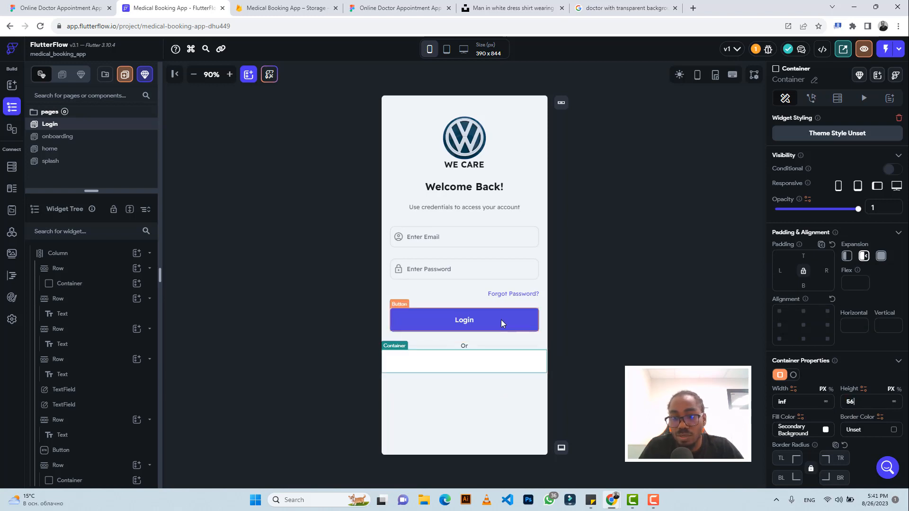
Step: Give the new container left and right padding of 20 and a border radius of 8 on all corners
left_click(780, 271)
type("20")
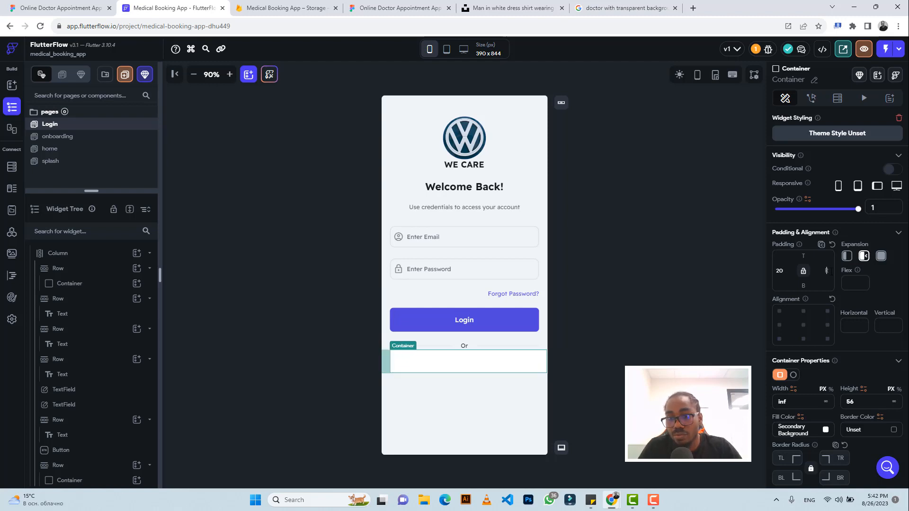
left_click(829, 271)
type("20")
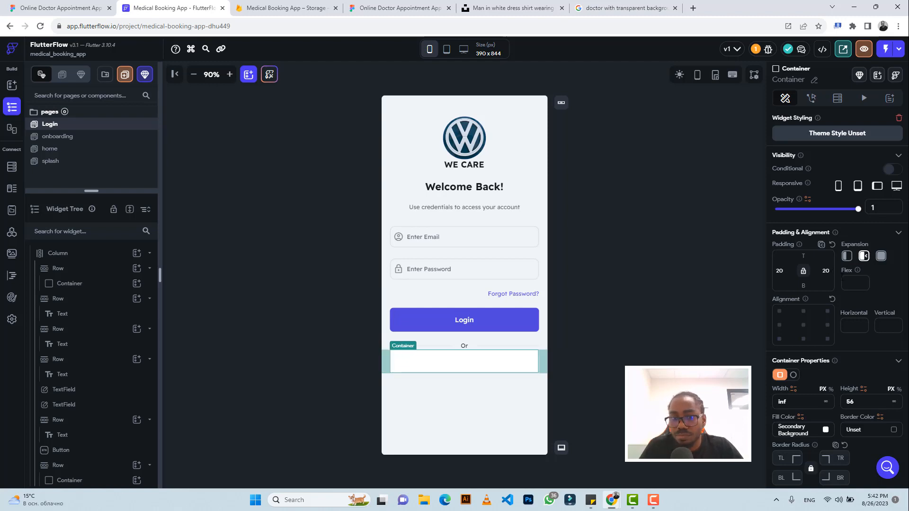
left_click(782, 457)
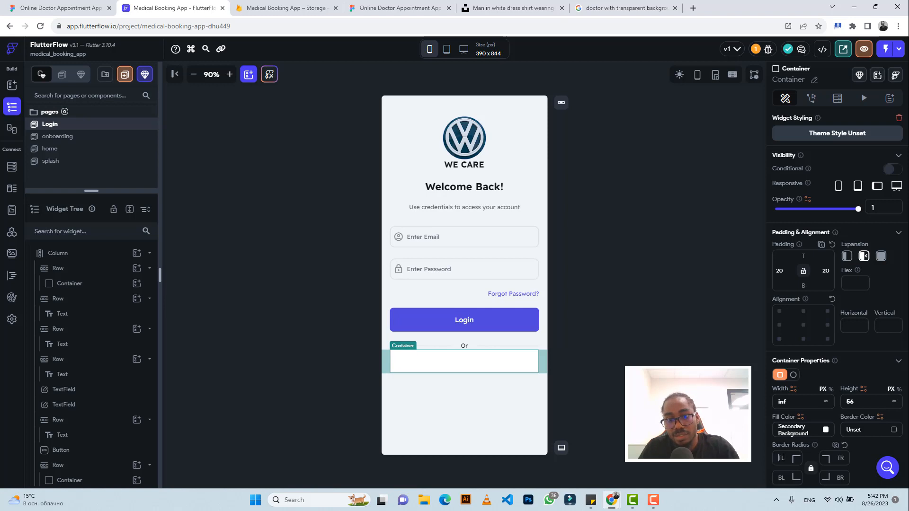
type("8")
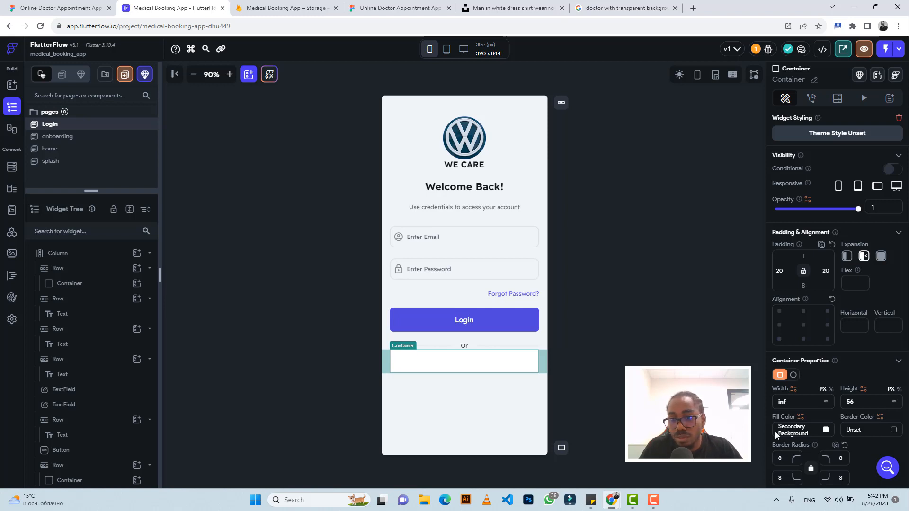
Step: Examine the Login button's height, border radius and padding to compare them with the new container
left_click(534, 319)
scroll(846, 375, "down", 5)
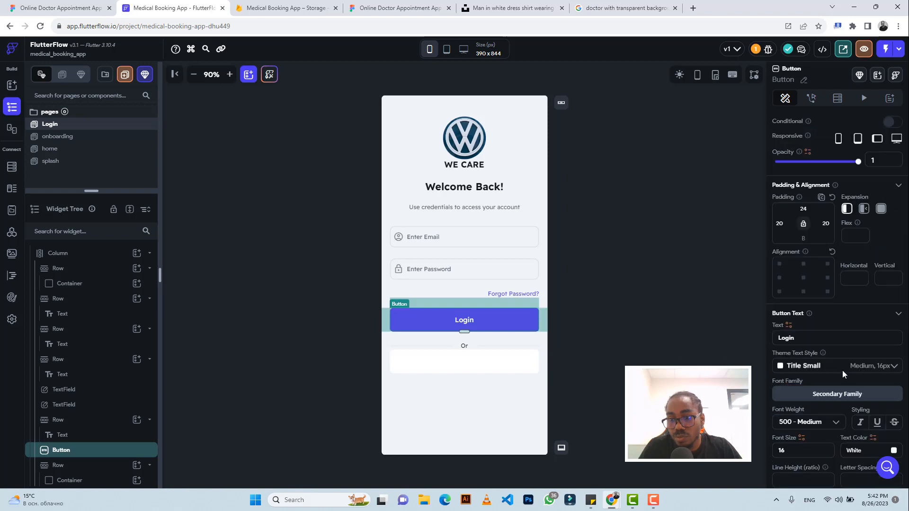
scroll(842, 370, "down", 1)
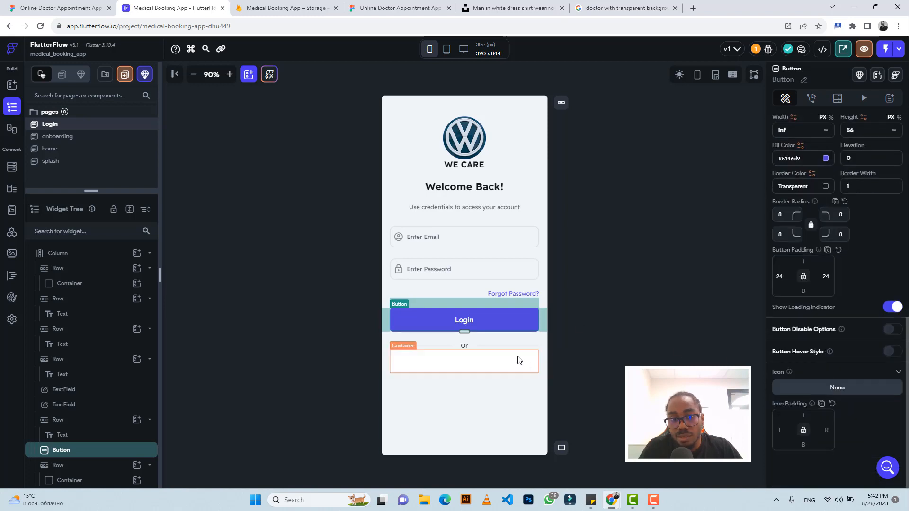
Step: Clear the fill color of the container below the "Or" row and set its border color to the Alternate theme color
left_click(519, 360)
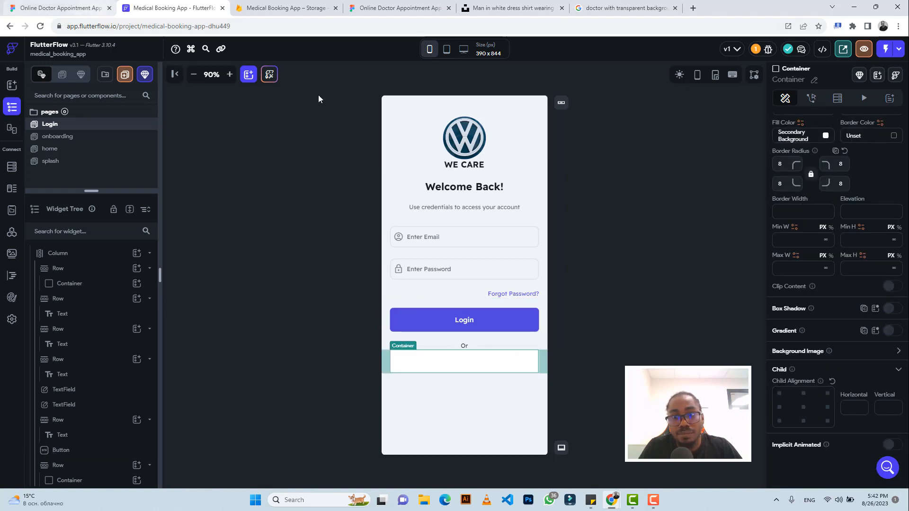
scroll(829, 352, "up", 5)
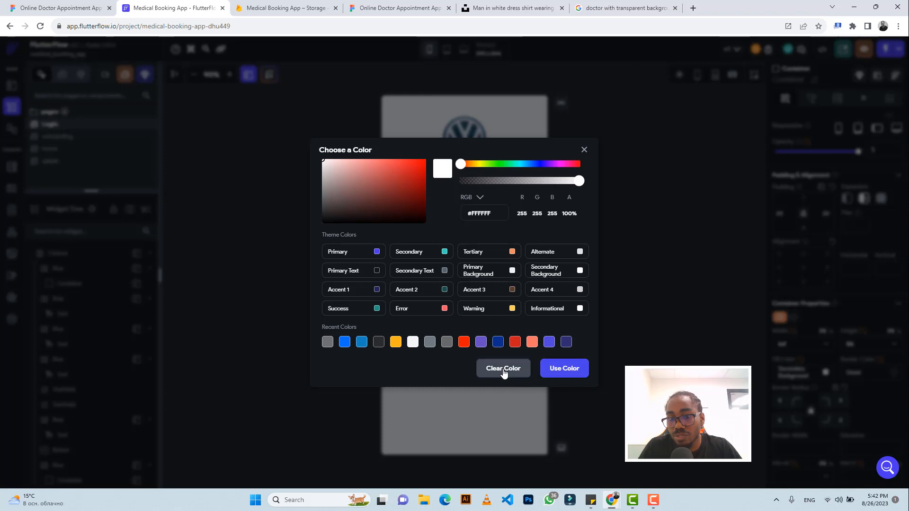
left_click(503, 369)
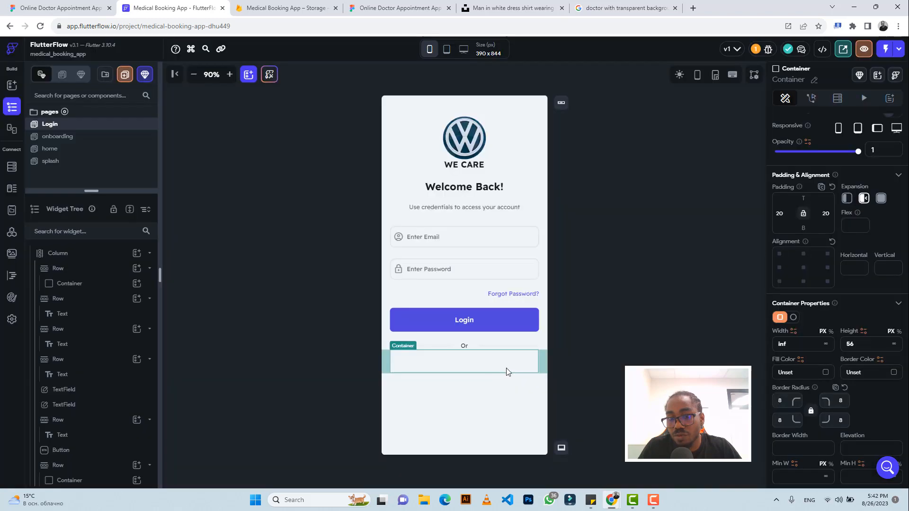
left_click(894, 373)
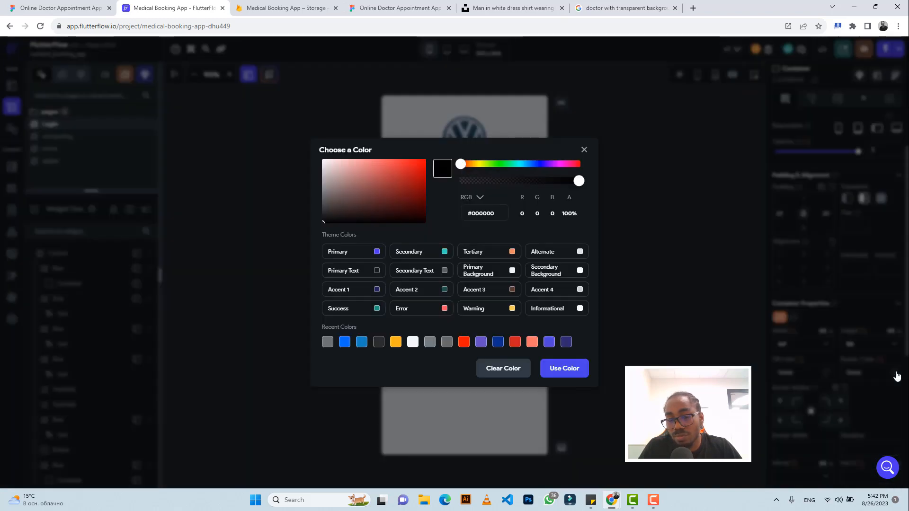
left_click(579, 252)
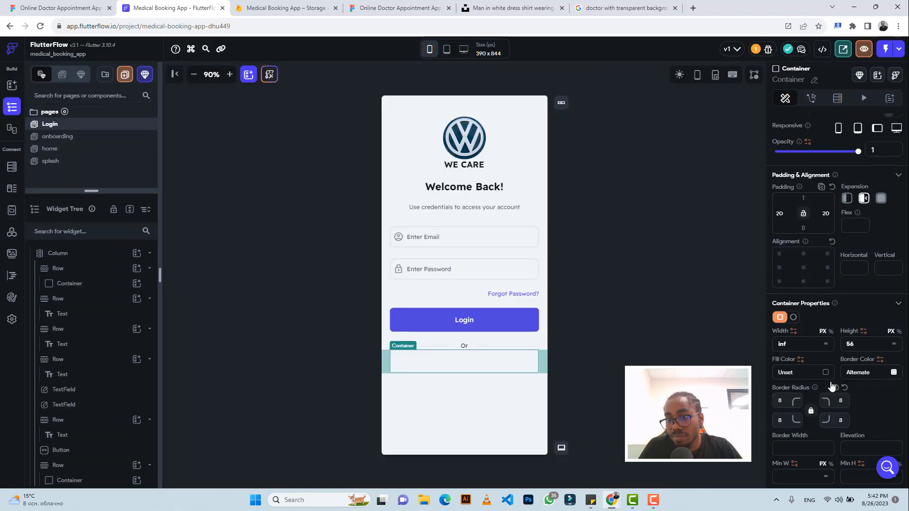
left_click(626, 333)
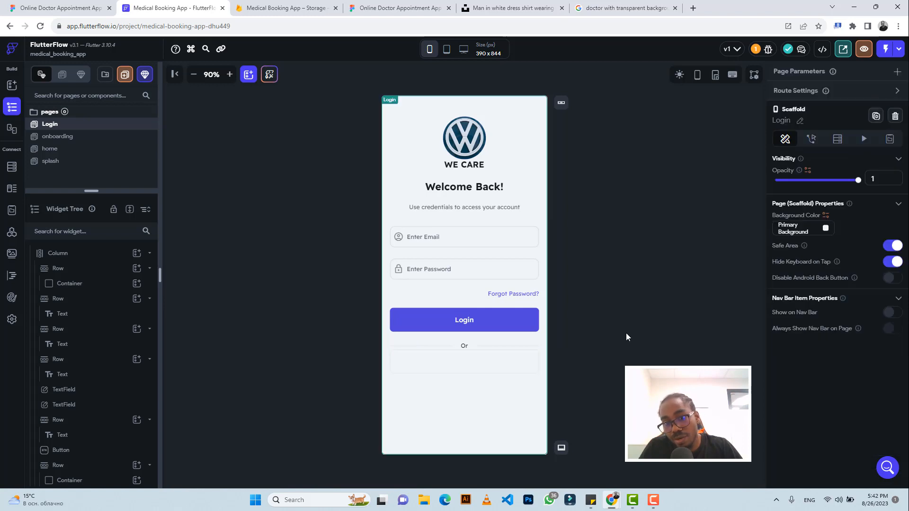
Step: Consult the Google sign-in button in the Figma login design and add a Row inside the outlined container in FlutterFlow
left_click(57, 8)
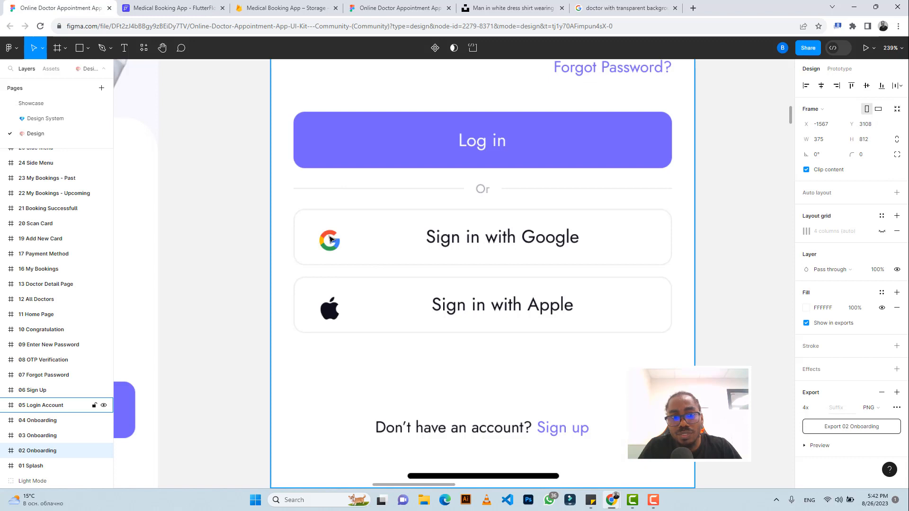
left_click(175, 8)
left_click(483, 364)
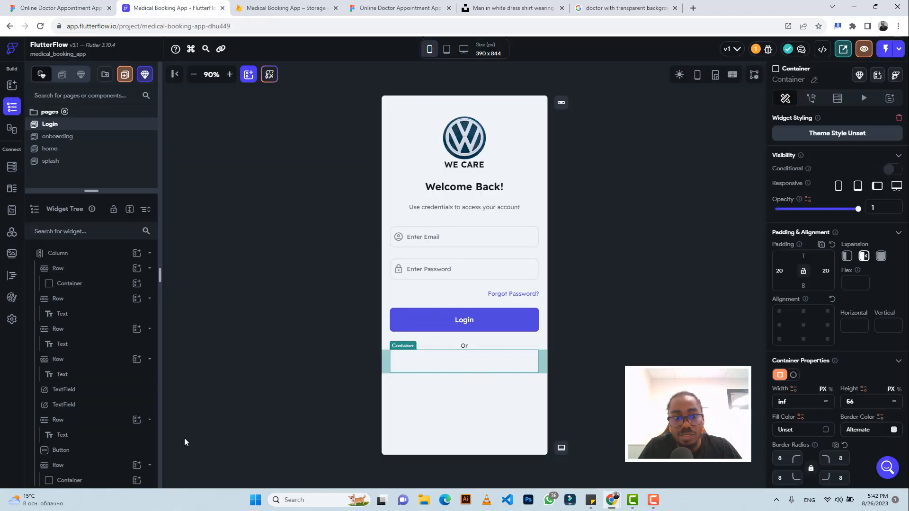
scroll(104, 433, "down", 1)
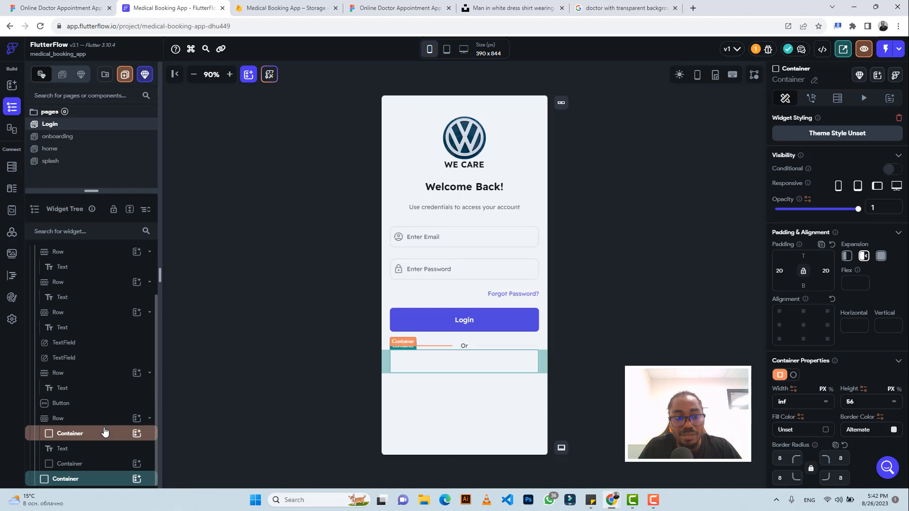
left_click(136, 479)
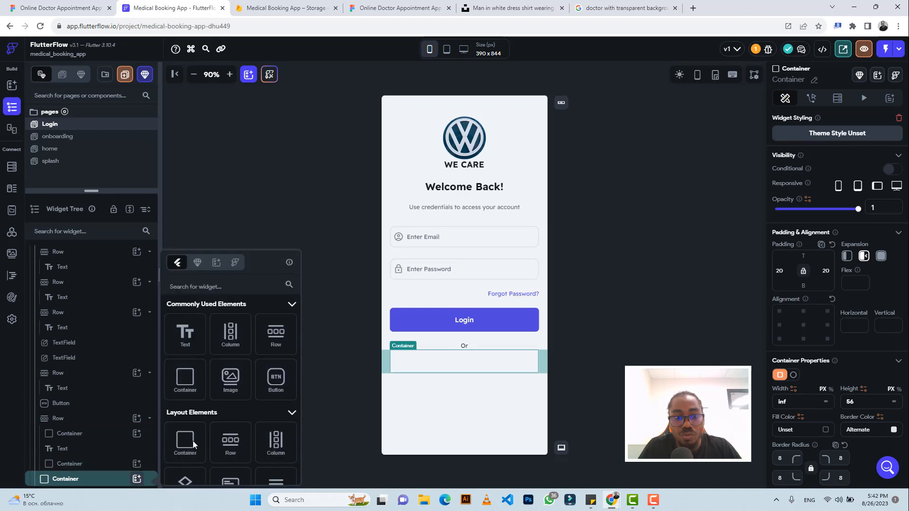
left_click(272, 334)
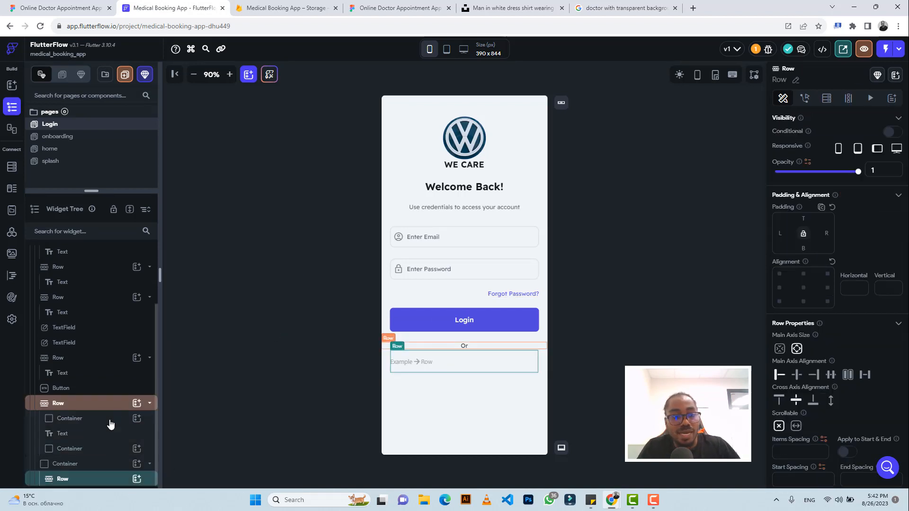
Step: Add an Image to the new row, sized 24 by 24 px, with a left padding of 20
left_click(137, 479)
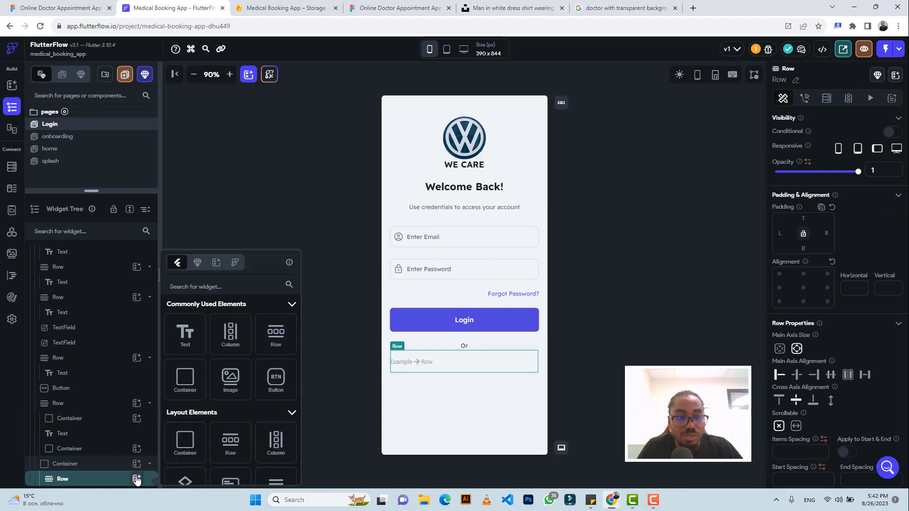
left_click(231, 376)
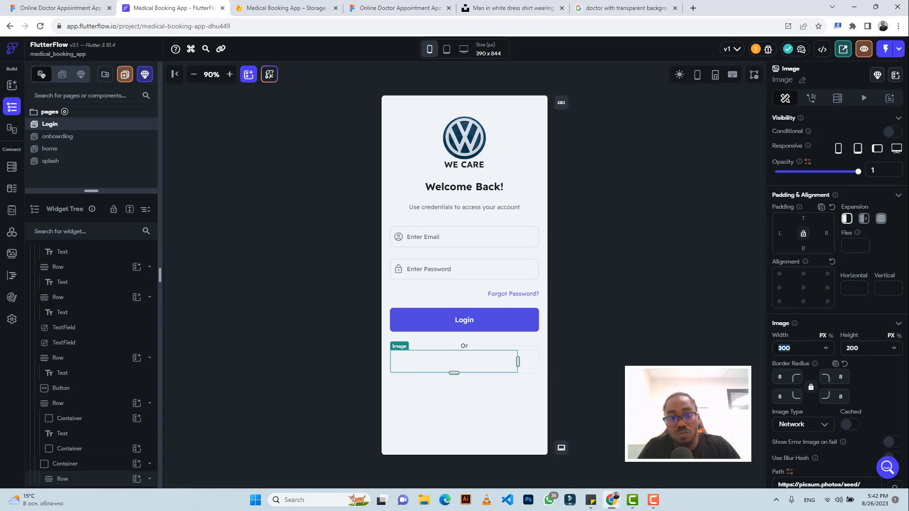
type("24")
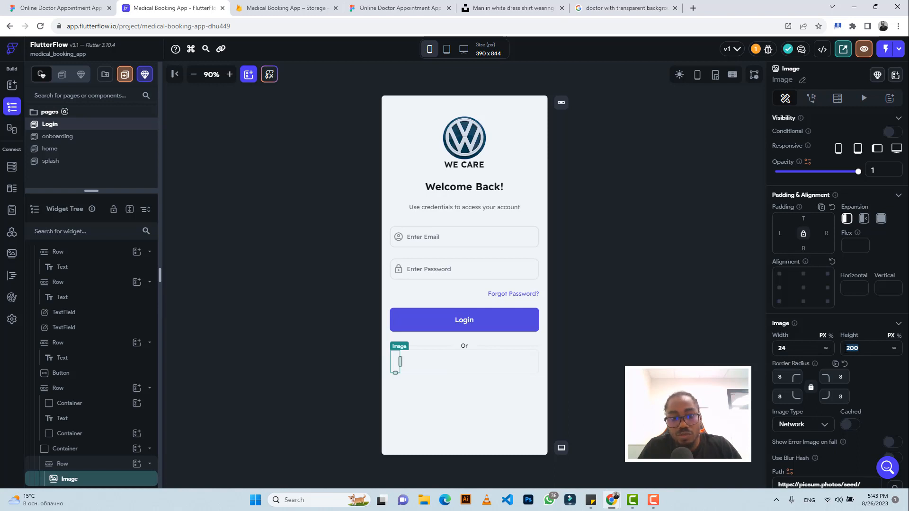
type("24")
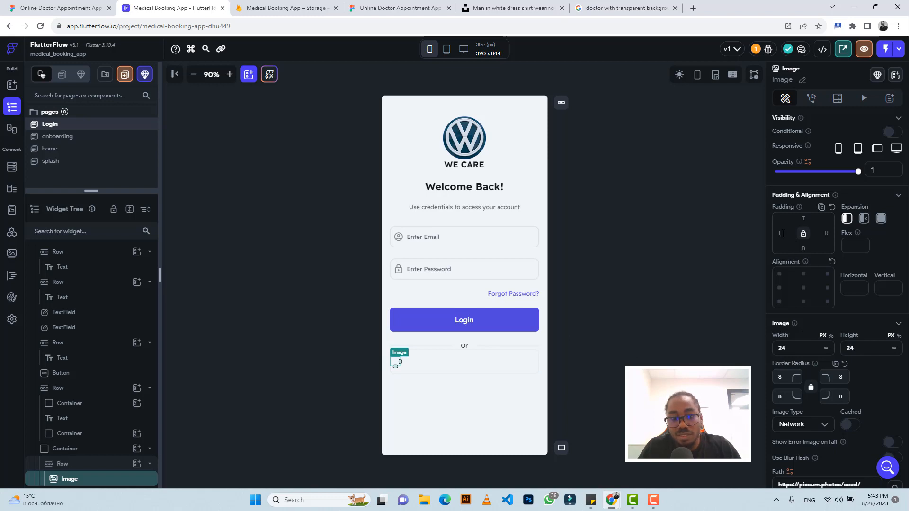
type("20")
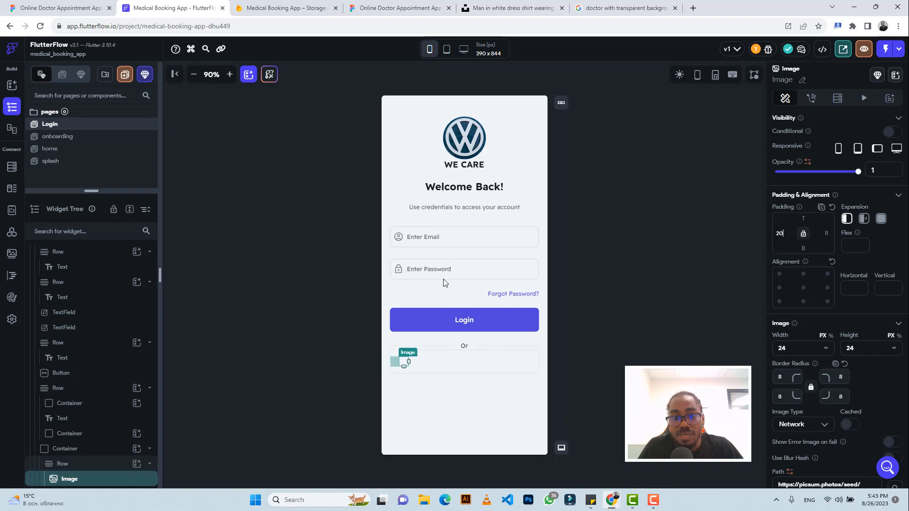
Step: Search Google Images for "google logo" and copy the image address of the Vecteezy "G" logo
left_click(612, 9)
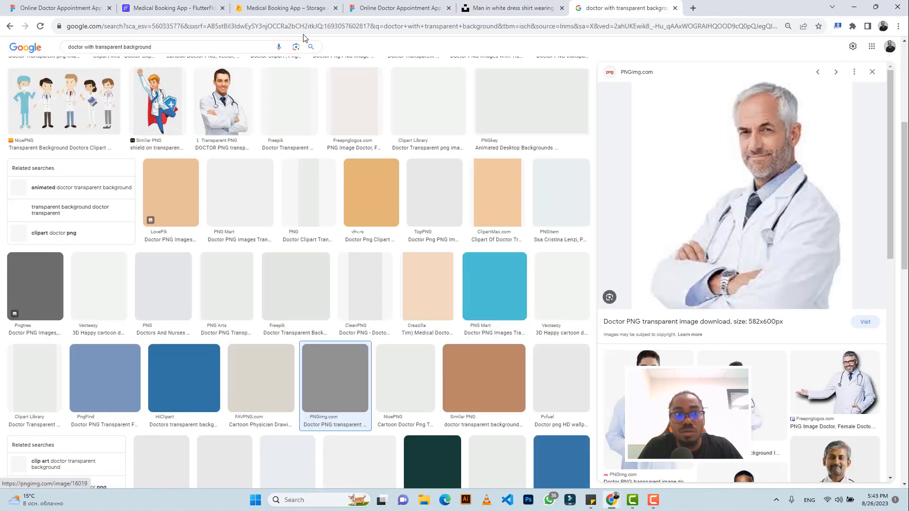
left_click(176, 47)
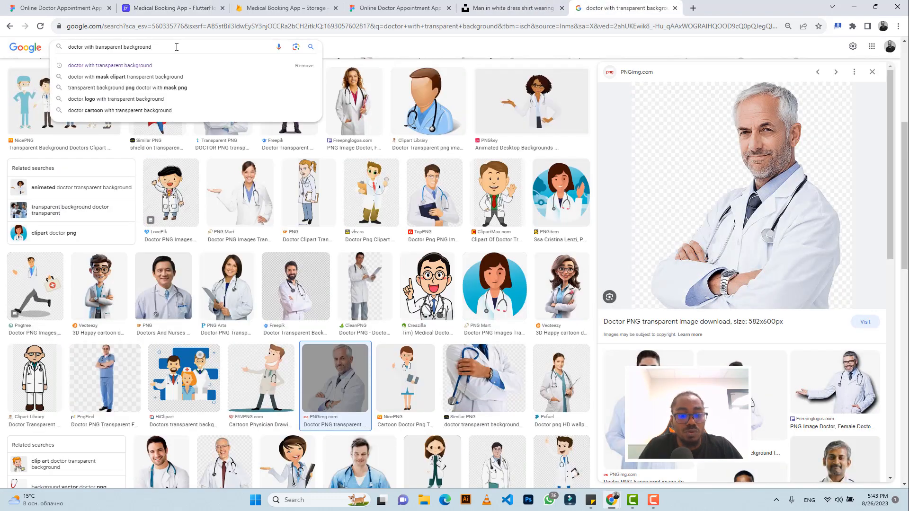
key("ctrl+a")
type("google logo")
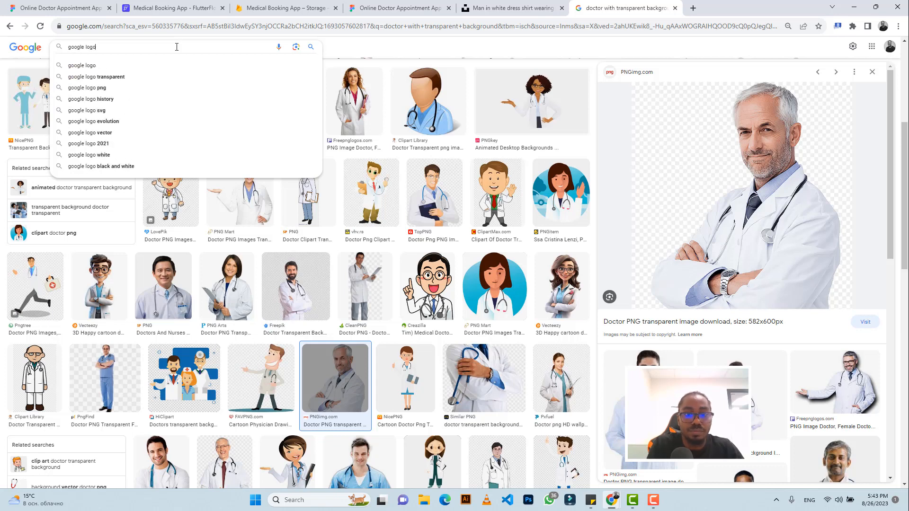
key("Return")
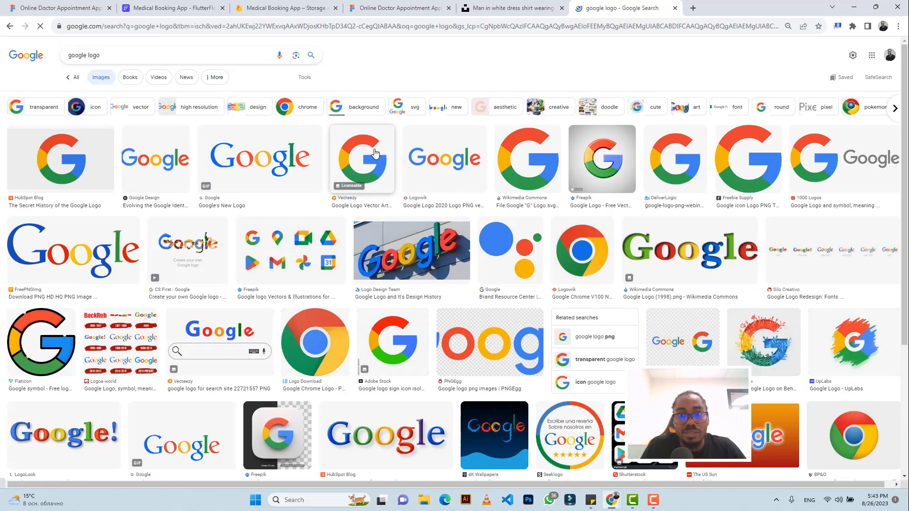
left_click(373, 152)
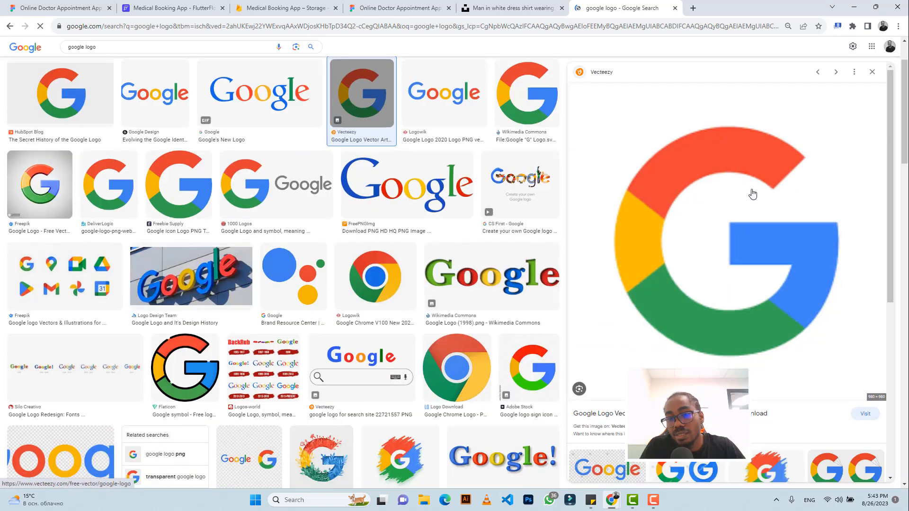
right_click(720, 153)
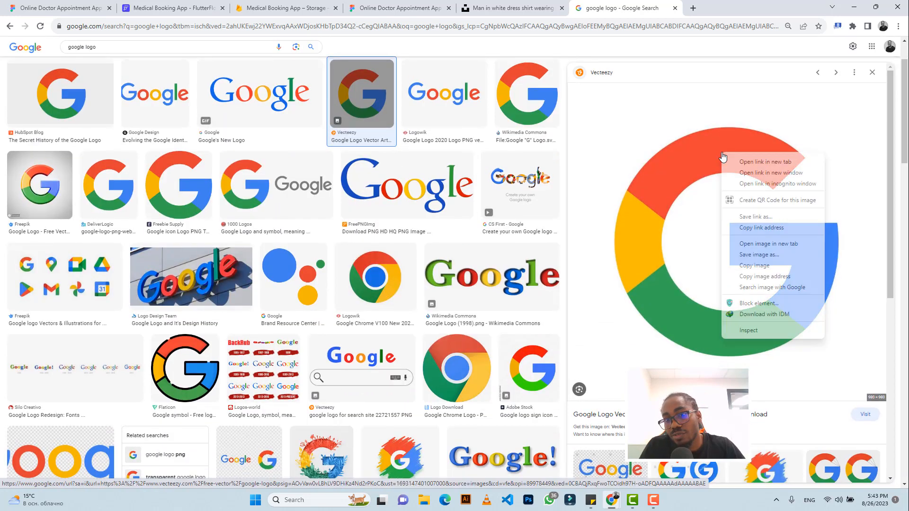
left_click(763, 276)
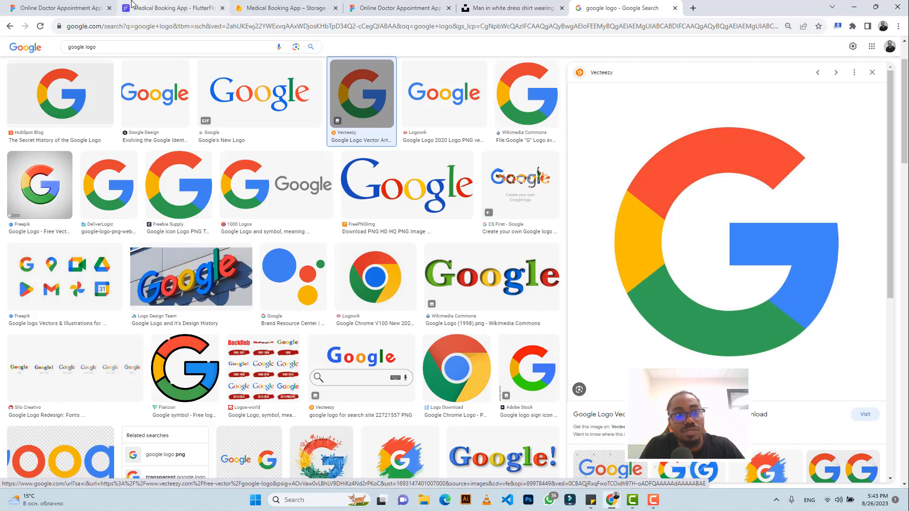
Step: Back in FlutterFlow, replace the 24 px image's network path with the copied Vecteezy Google logo address
left_click(170, 8)
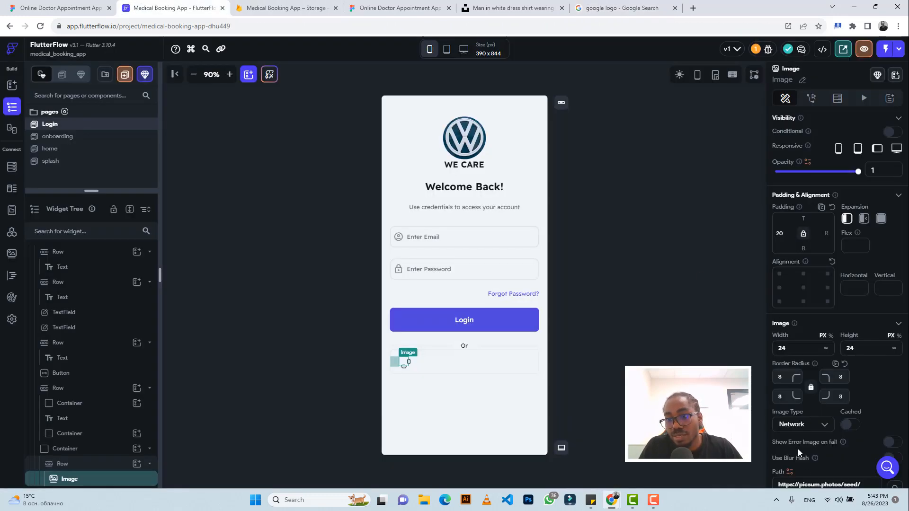
scroll(795, 445, "down", 2)
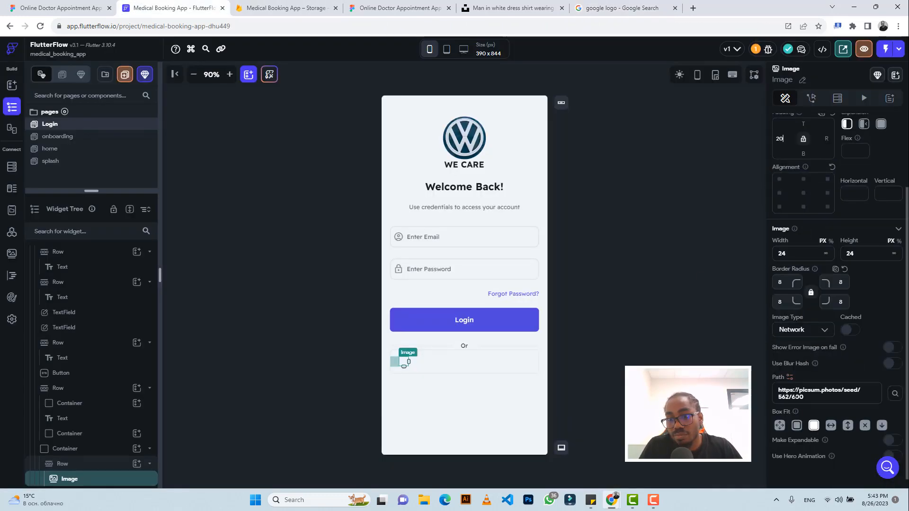
left_click(796, 396)
key("ctrl+a")
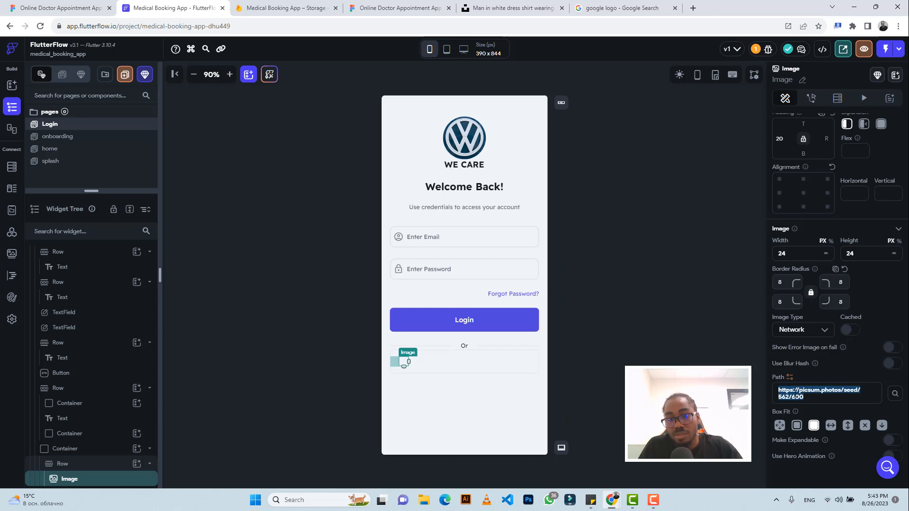
type("https://static.vecteezy.com/system/resources/previews/010/353/285/non_2x/colourful-google-logo-on-white-background-free-vector.jpg")
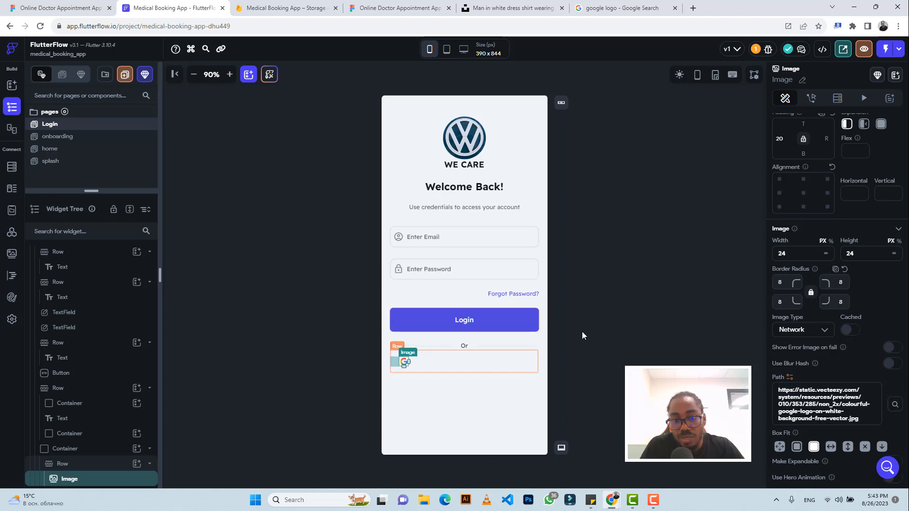
left_click(608, 323)
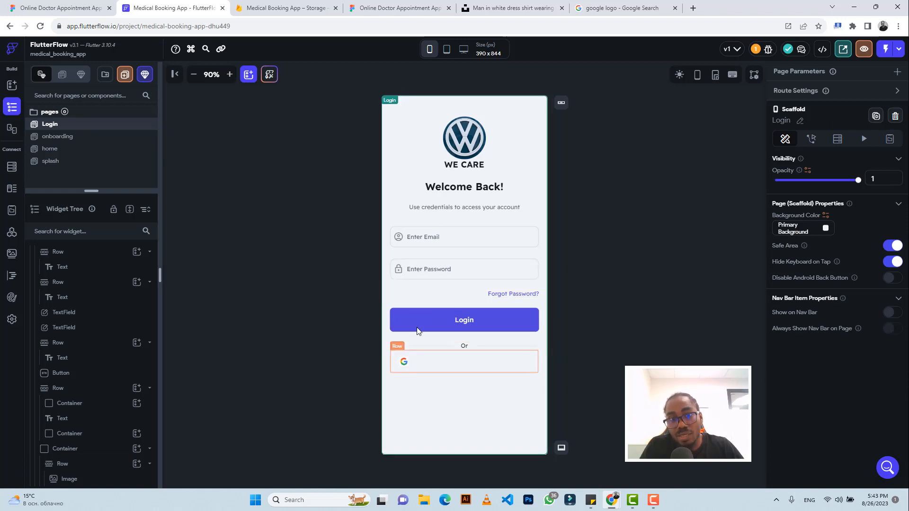
Step: Wrap the Login page's main column in a Container and set its width and height to infinite
left_click(423, 400)
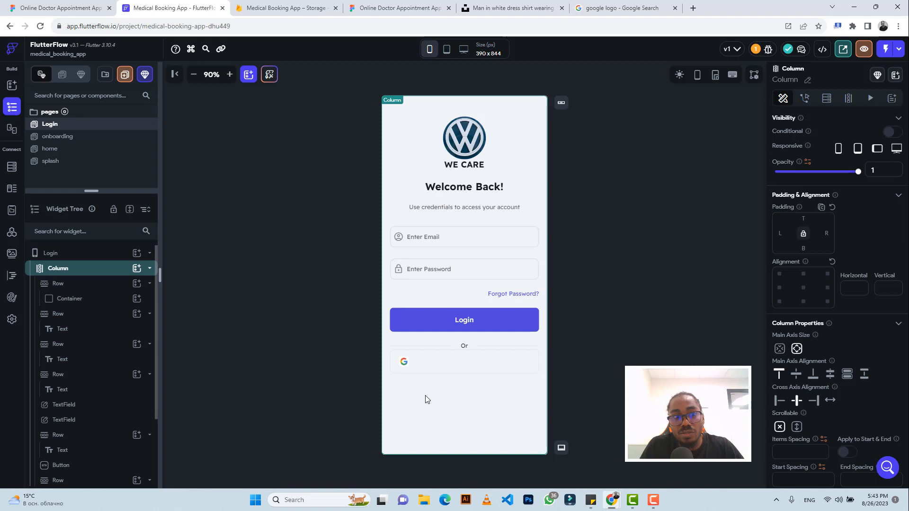
right_click(105, 269)
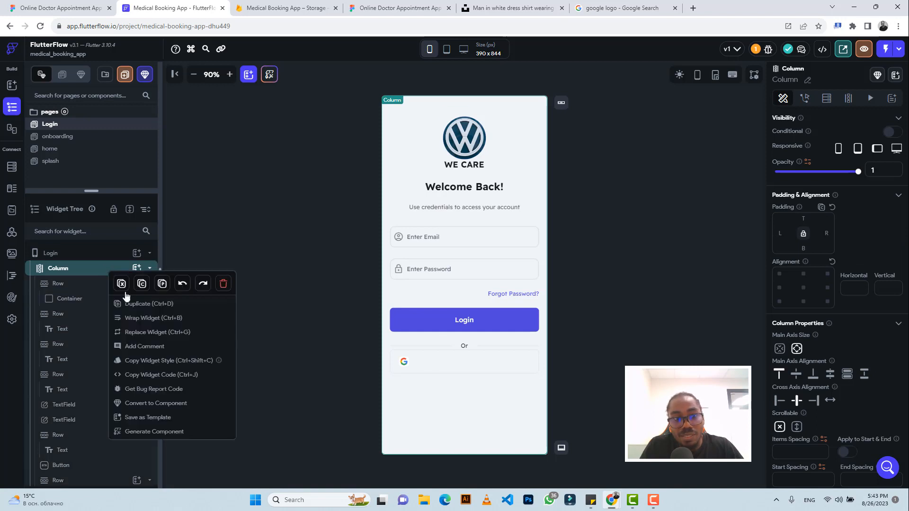
left_click(145, 323)
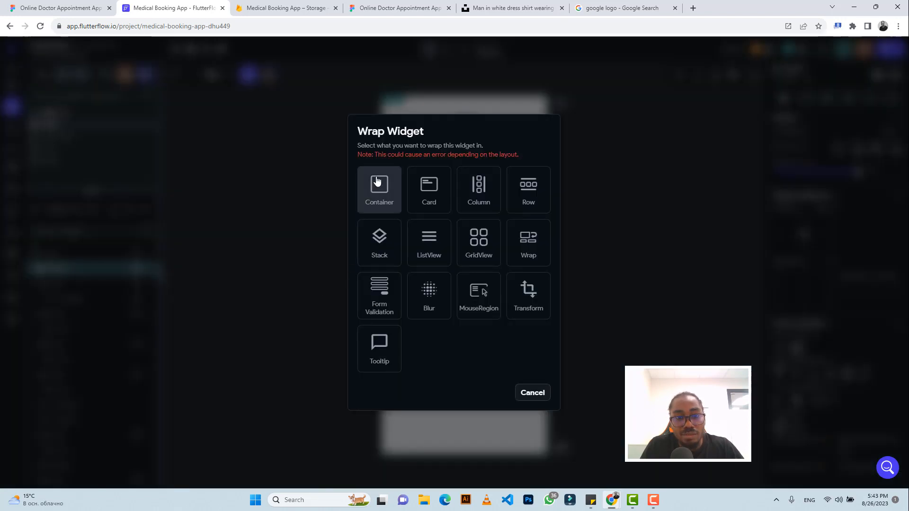
left_click(379, 180)
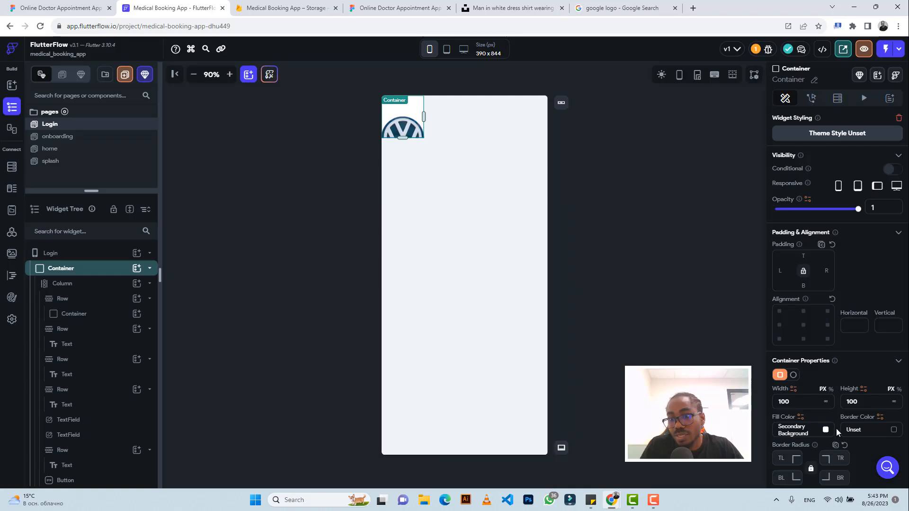
left_click(826, 401)
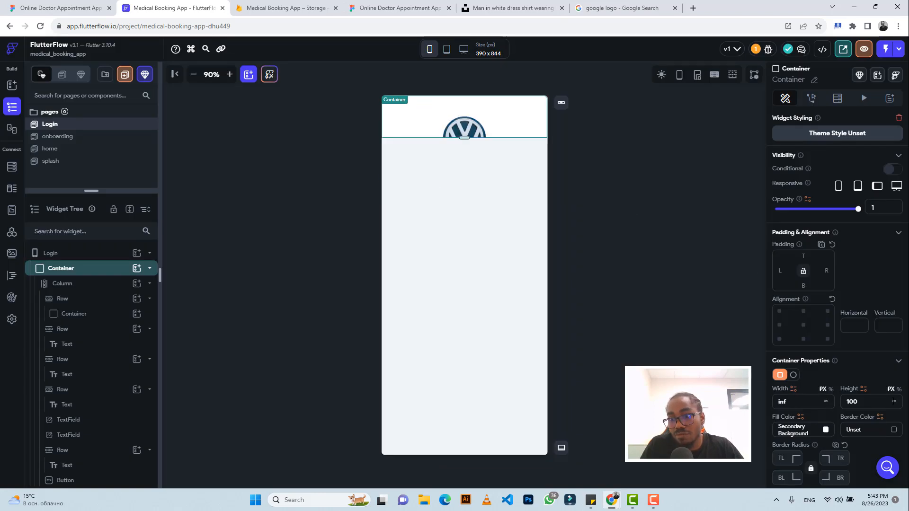
left_click(894, 403)
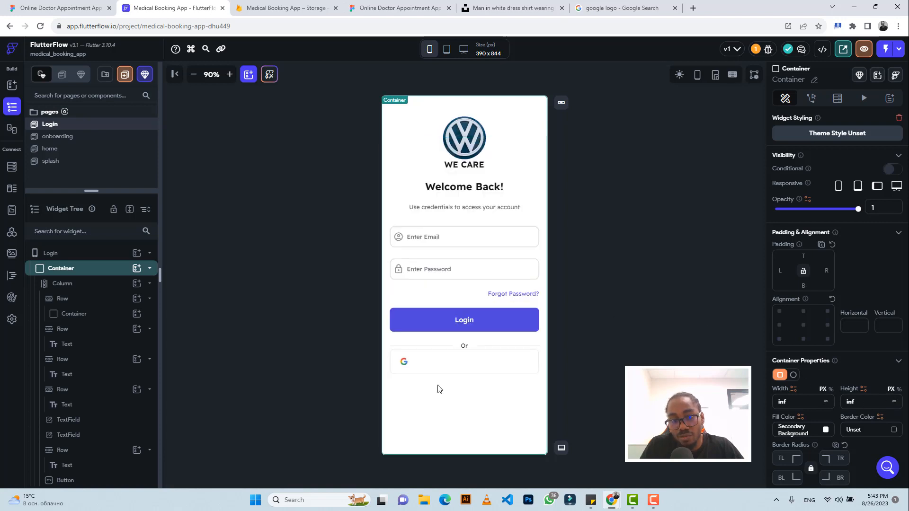
left_click(472, 364)
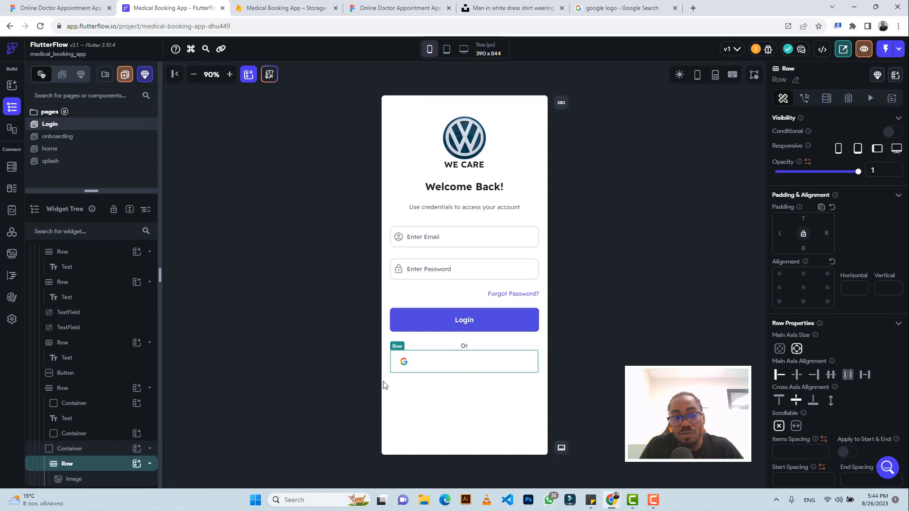
Step: Add a Text reading "Sign In with Google" beside the Google logo in the row, following the Figma design
left_click(137, 464)
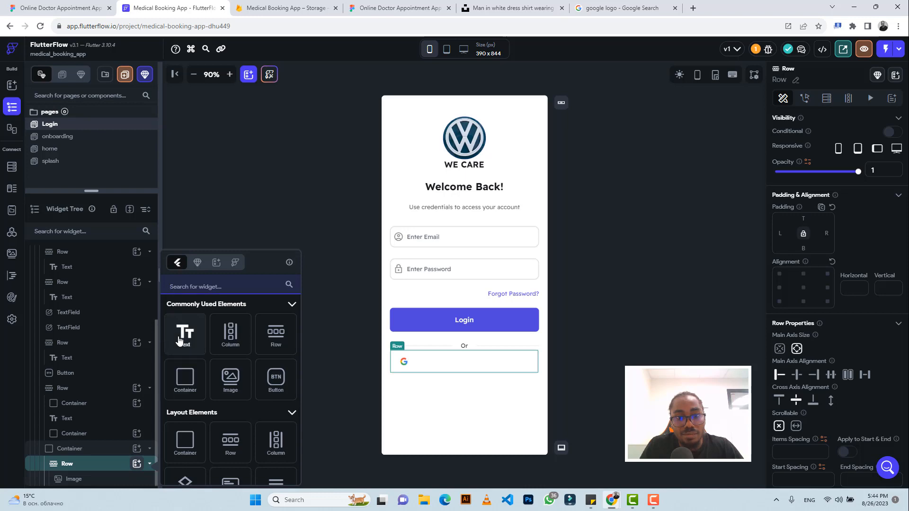
left_click(180, 340)
left_click(55, 7)
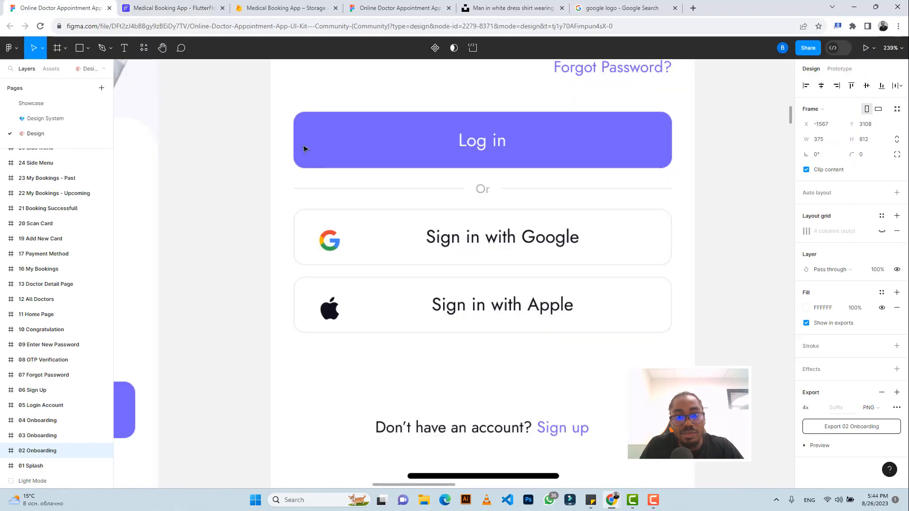
left_click(174, 7)
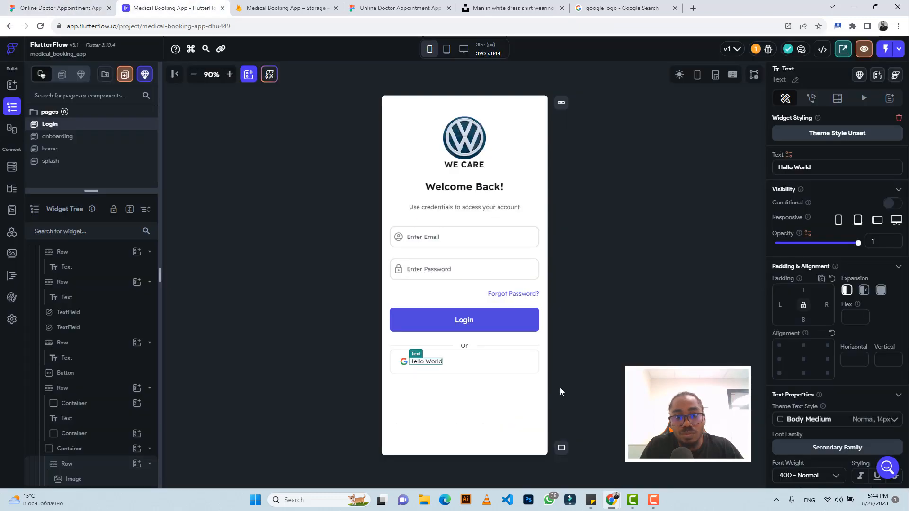
triple_click(792, 167)
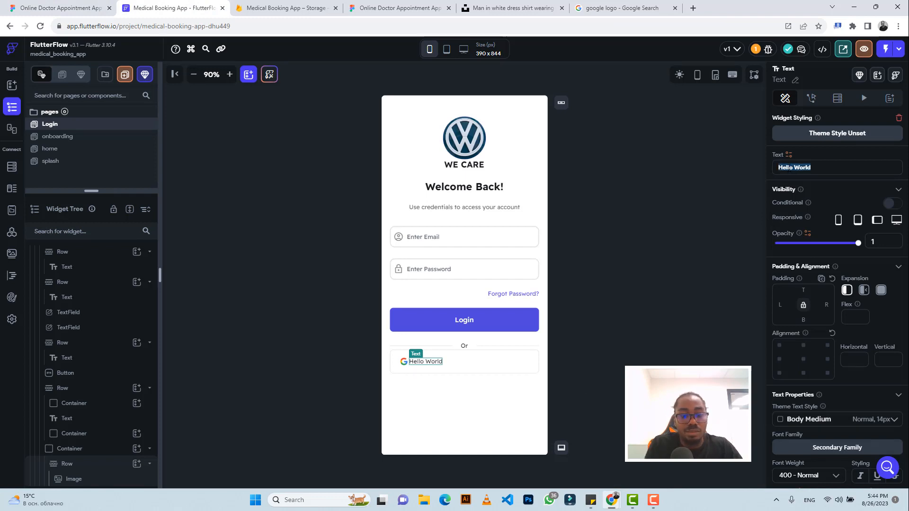
type("Sign I")
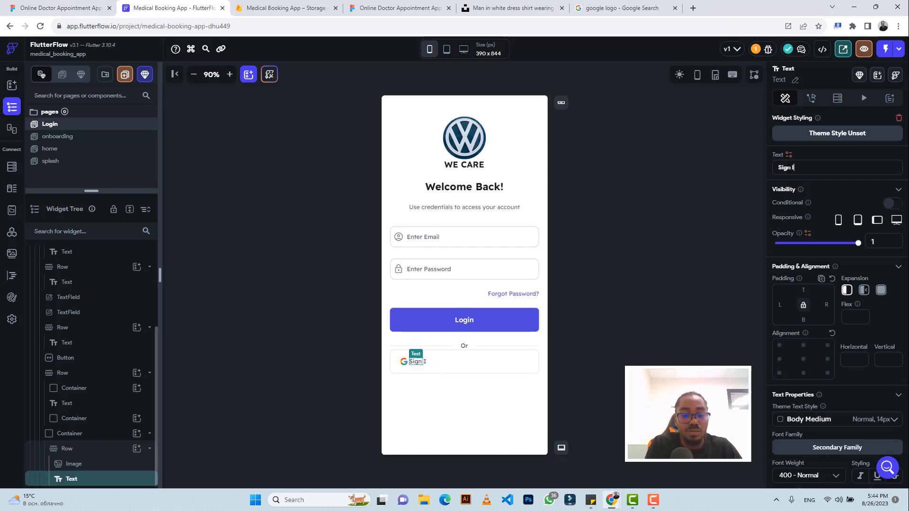
type("n with Goo")
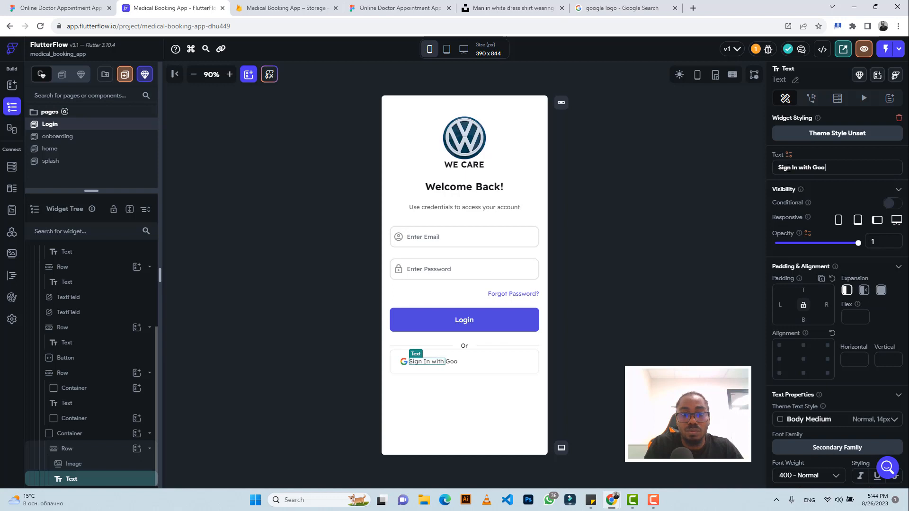
type("gle")
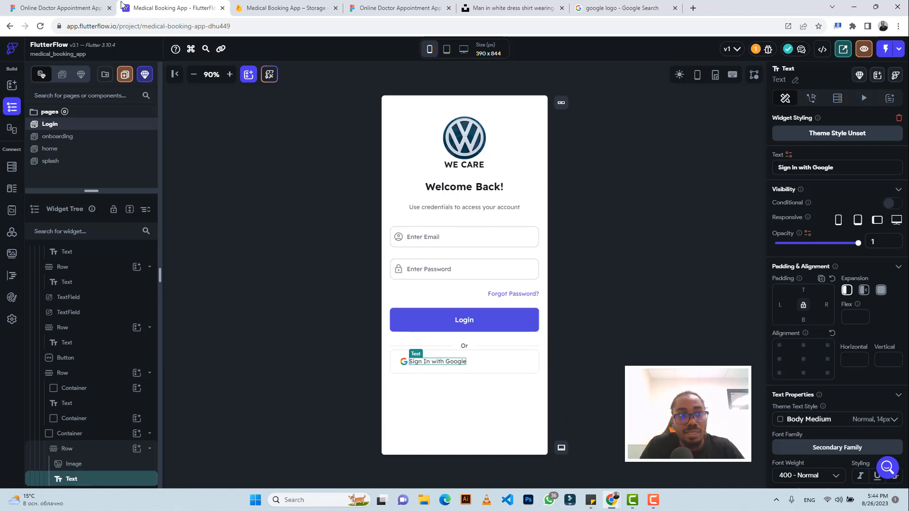
Step: Check the Google button's text spacing in Figma, and set the "Sign In with Google" text's left padding to 65 in FlutterFlow
left_click(84, 9)
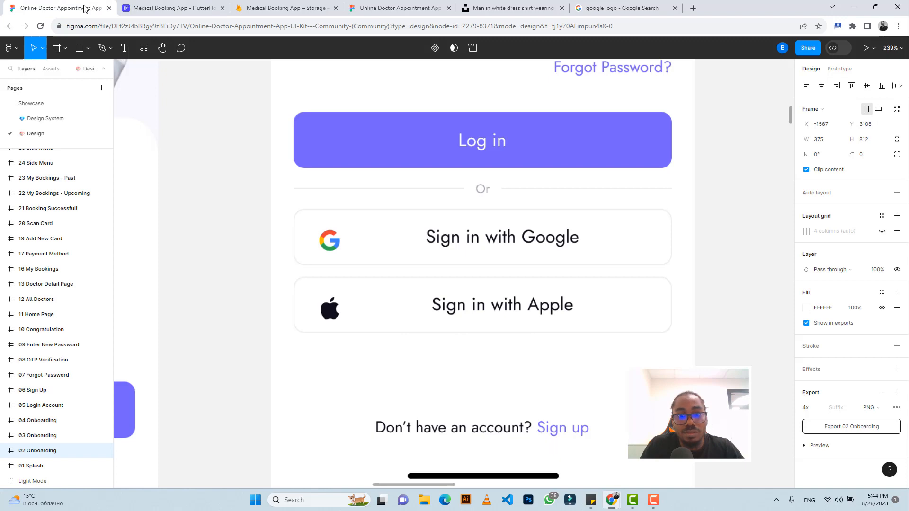
left_click(171, 9)
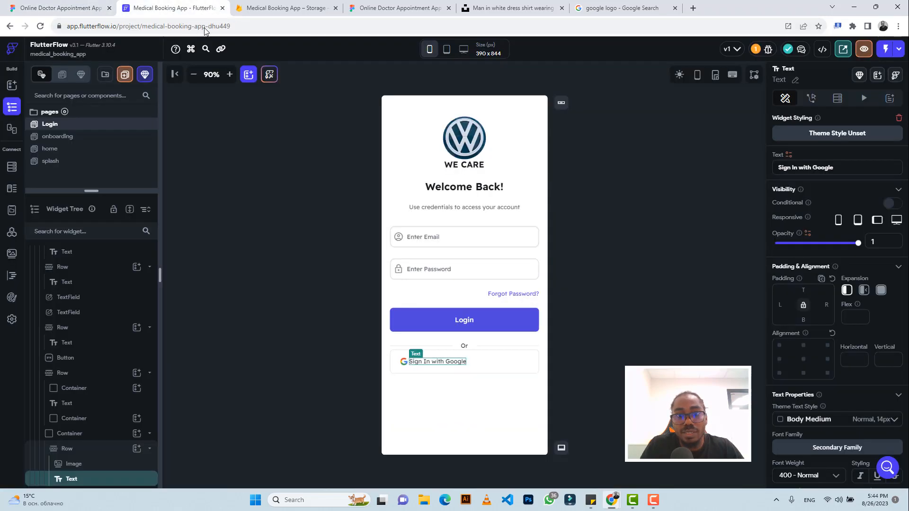
left_click(495, 366)
left_click(446, 365)
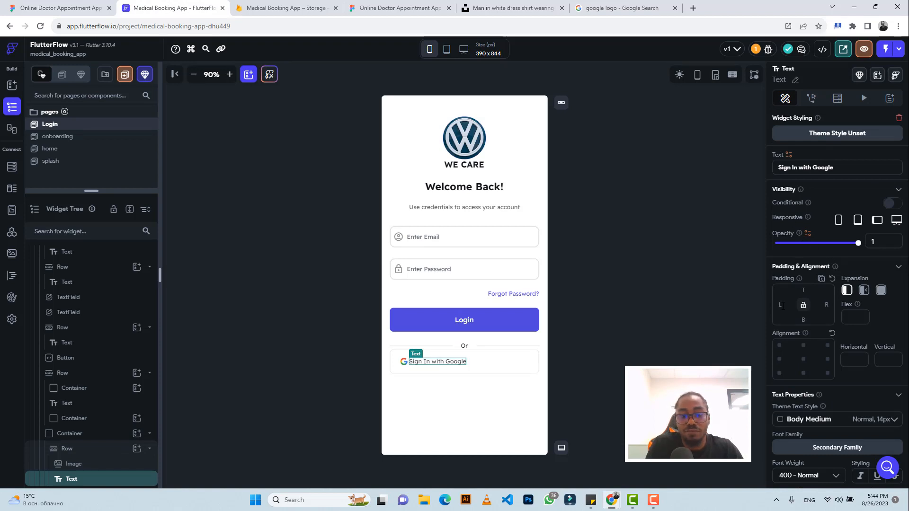
left_click(782, 306)
type("50")
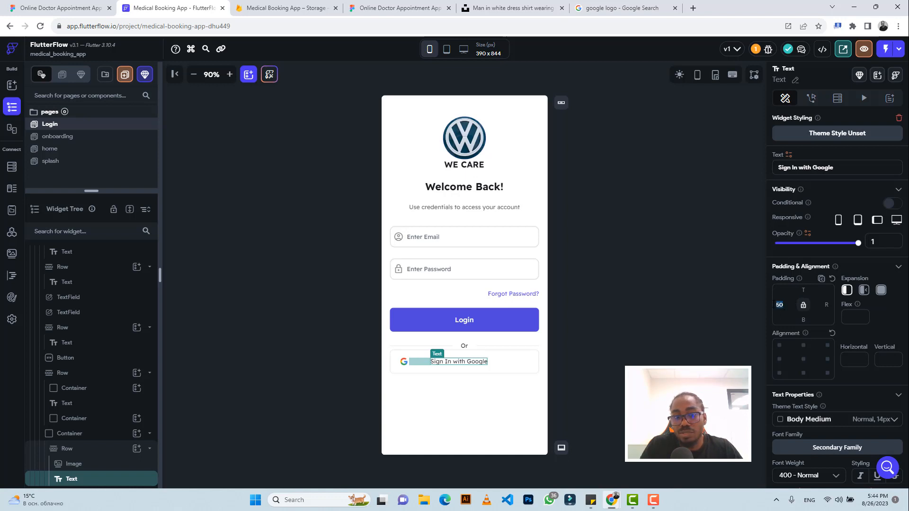
type("65")
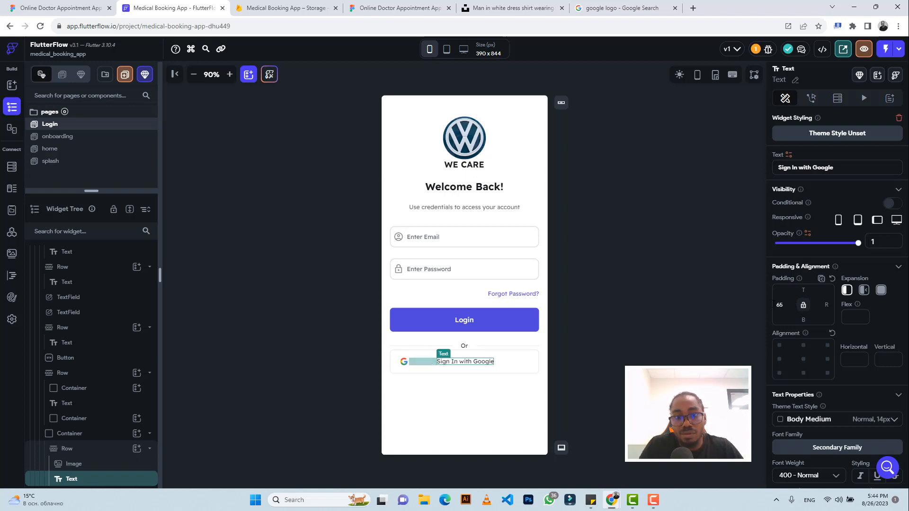
Step: Set the top padding of the Google sign-in container to 24, matching the "Or" divider row
left_click(535, 369)
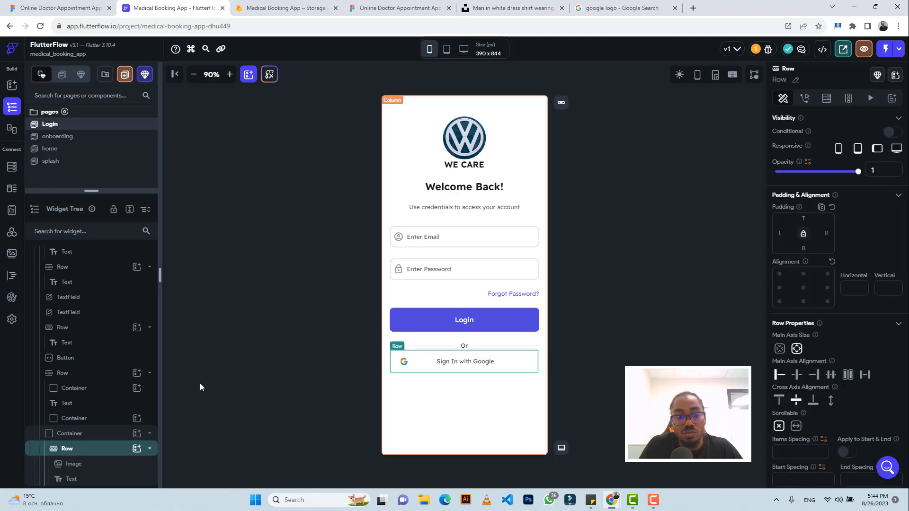
left_click(94, 435)
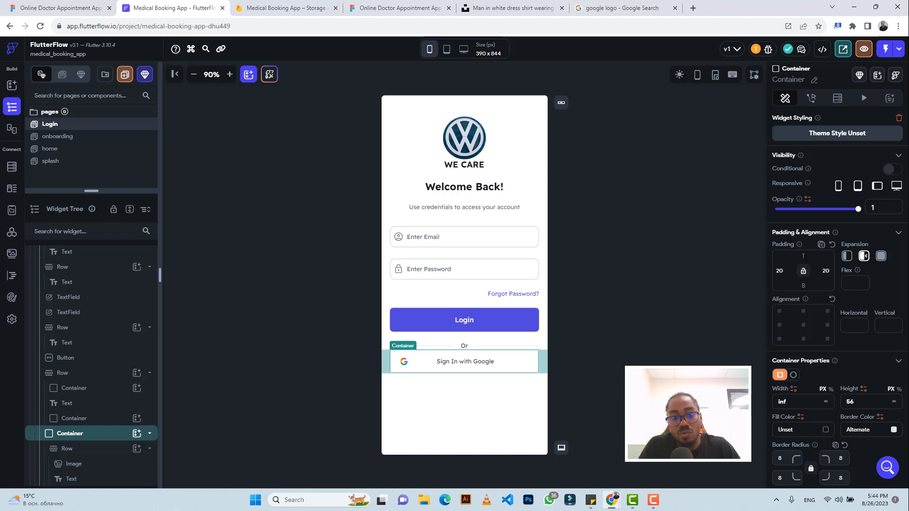
left_click(803, 256)
type("12")
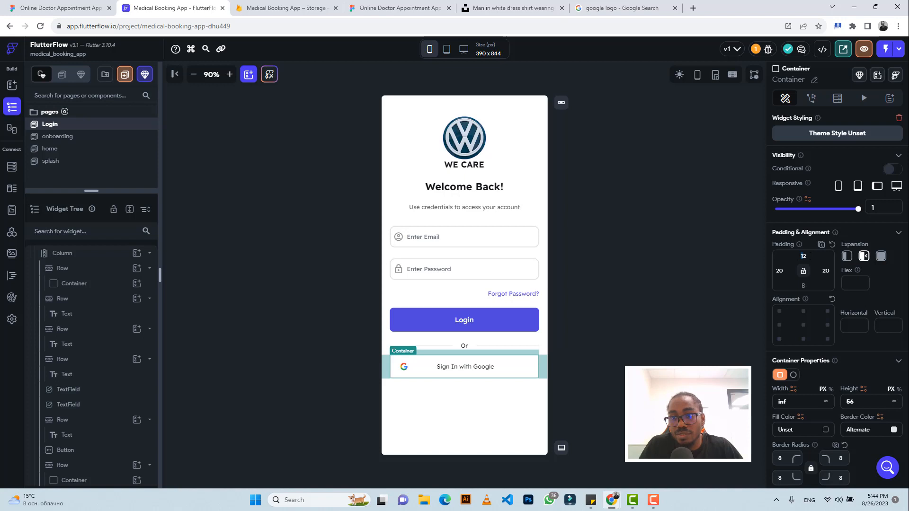
left_click(505, 344)
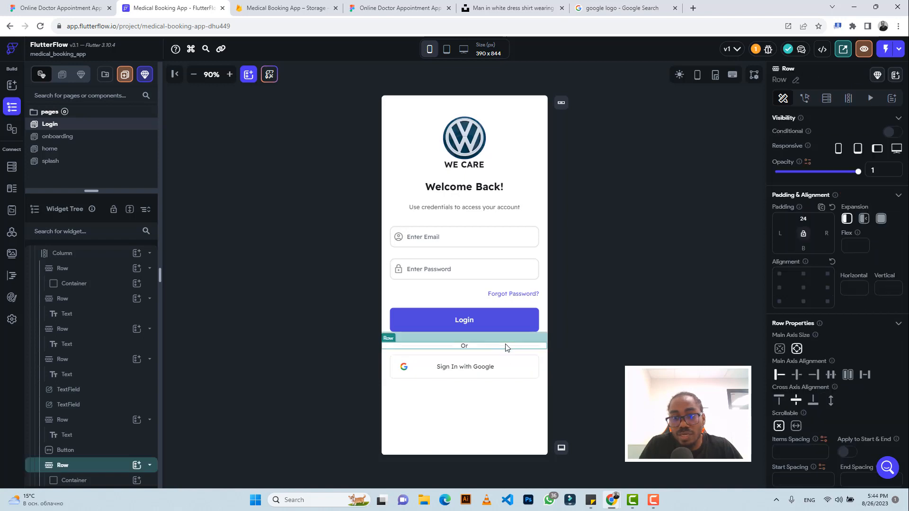
left_click(540, 369)
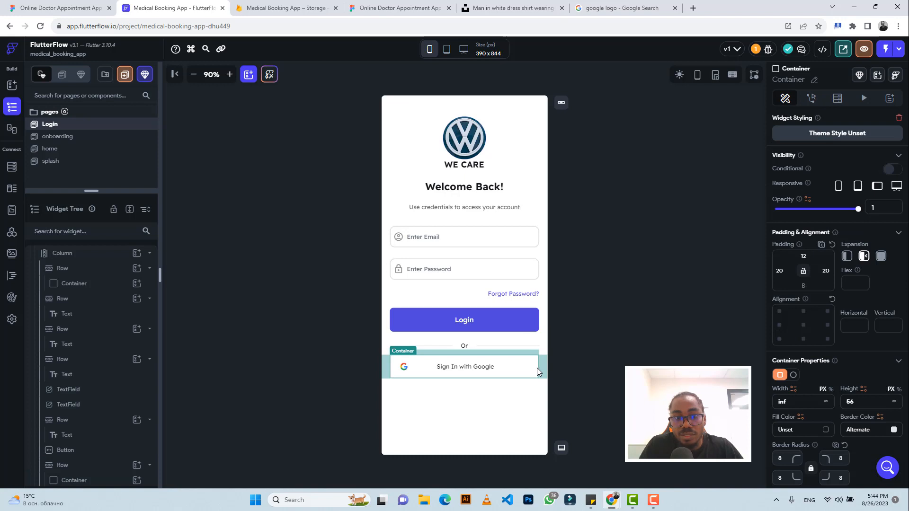
left_click(807, 257)
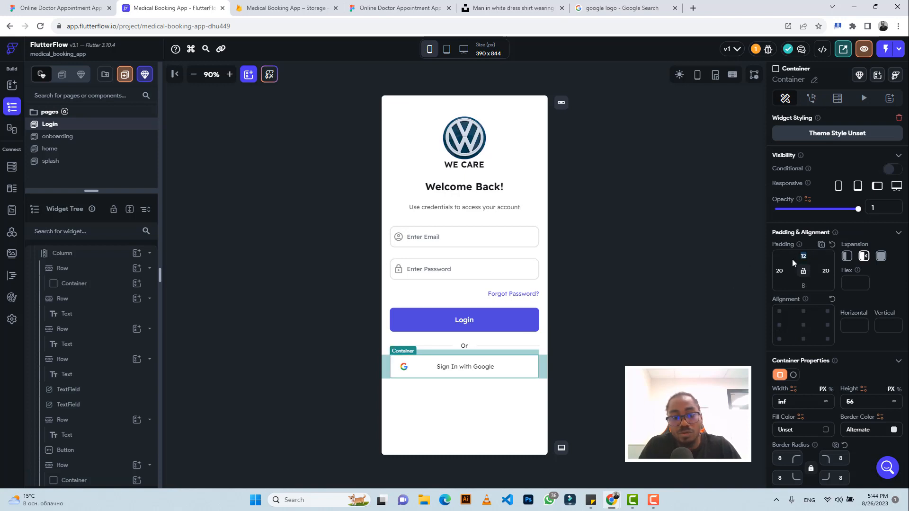
type("24")
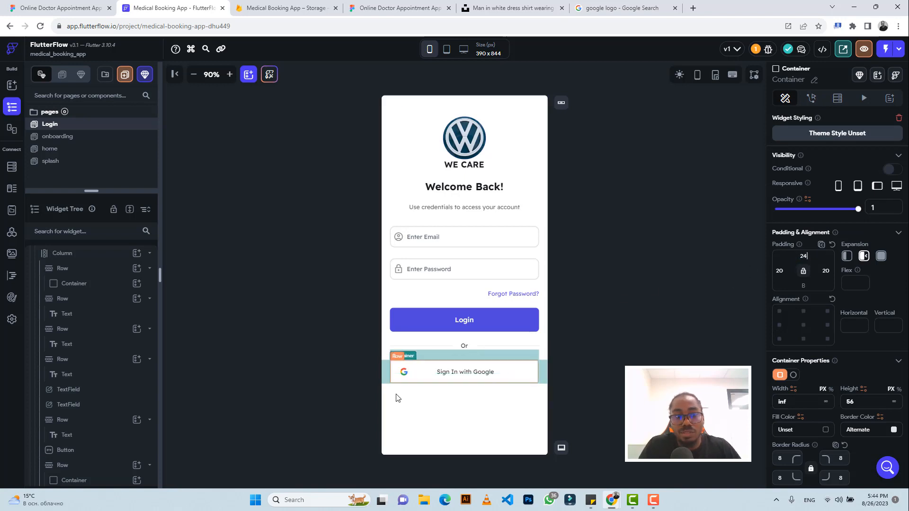
Step: Duplicate the Google sign-in container directly below the original in the Login page's column
scroll(71, 454, "down", 2)
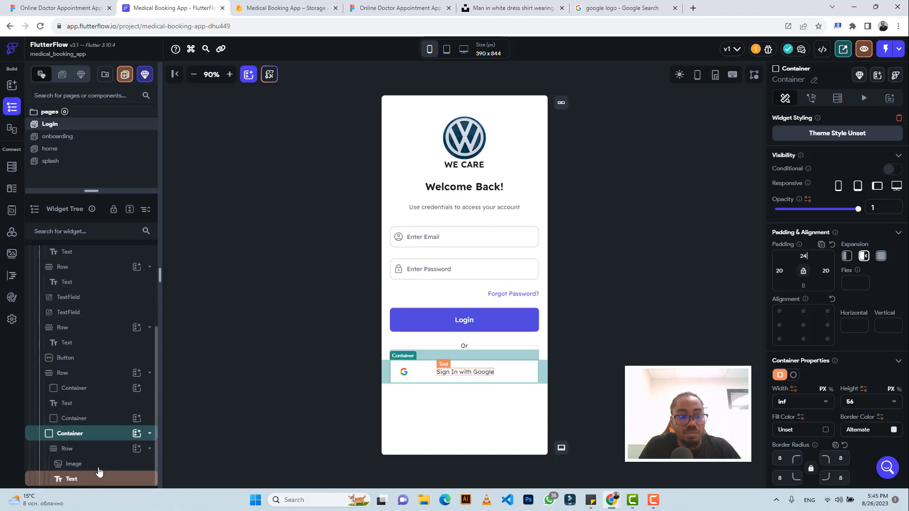
scroll(93, 437, "up", 2)
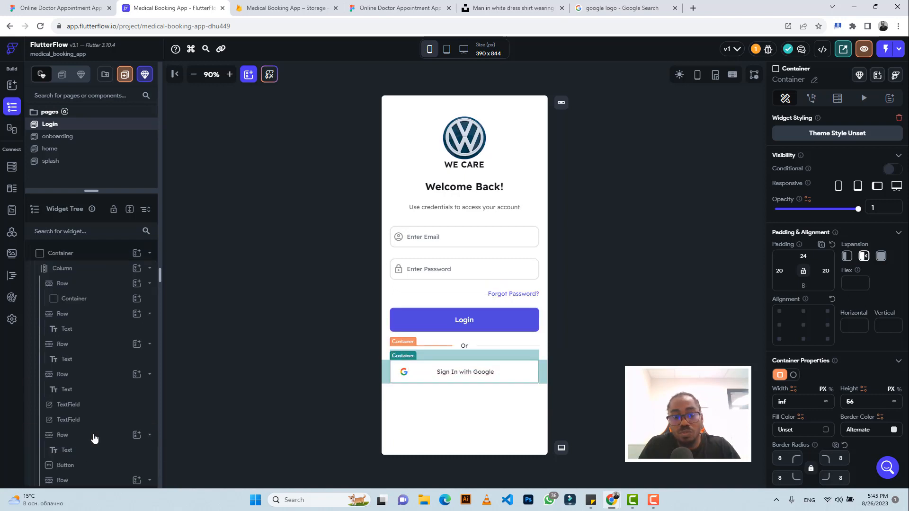
key("ctrl+c")
key("ctrl+v")
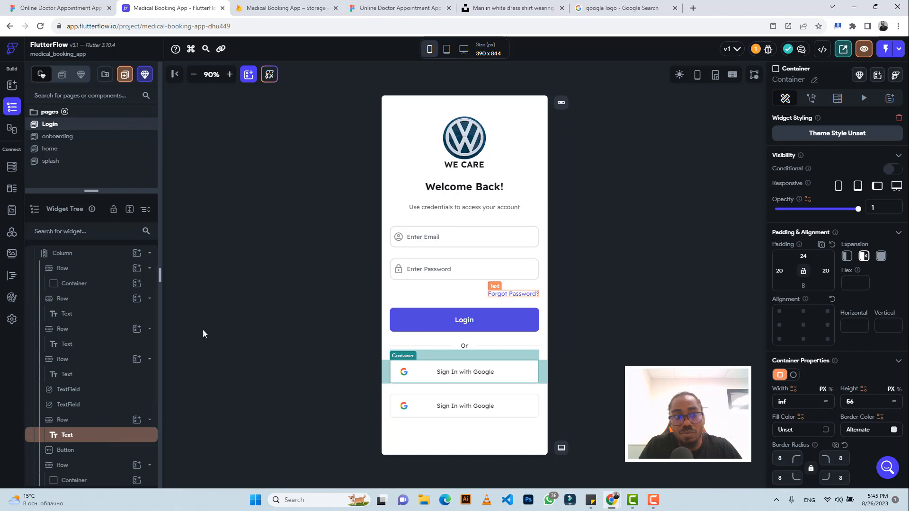
Step: Compare the button spacing with the Figma design and try a top padding of 12 on the original Google container
left_click(62, 8)
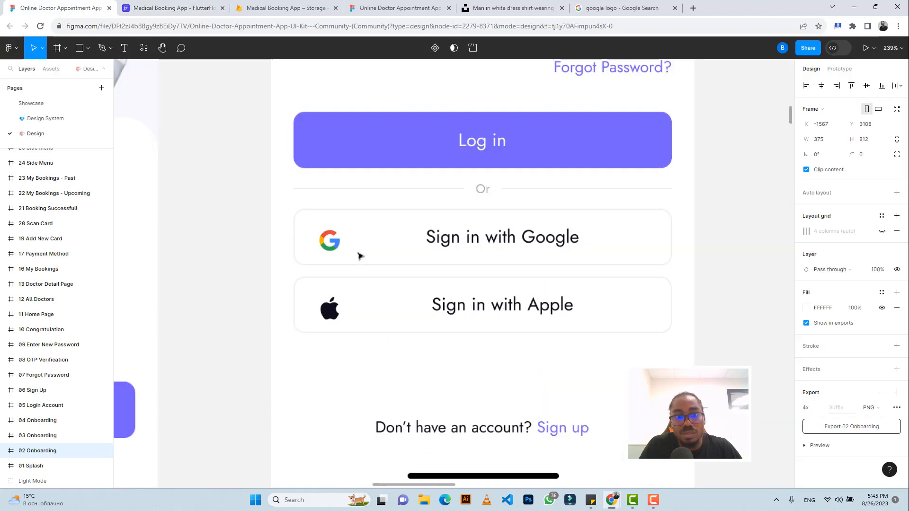
left_click(188, 6)
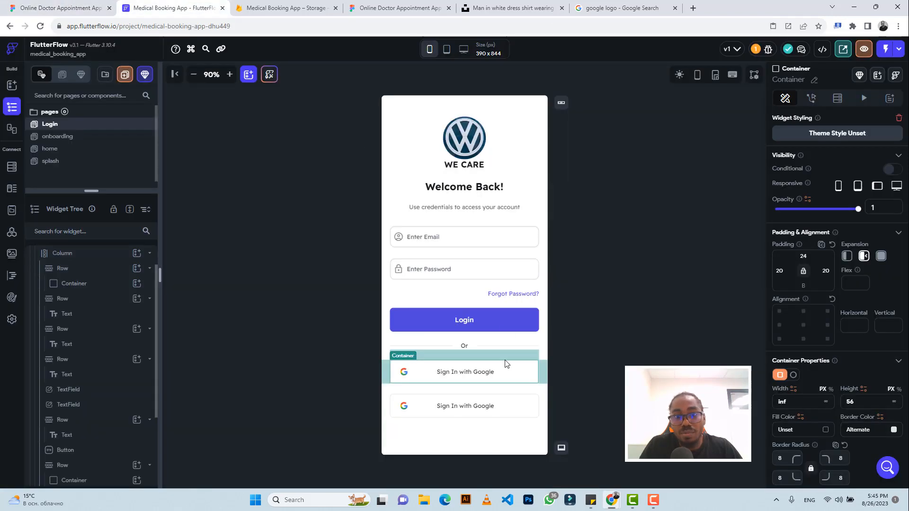
left_click(800, 255)
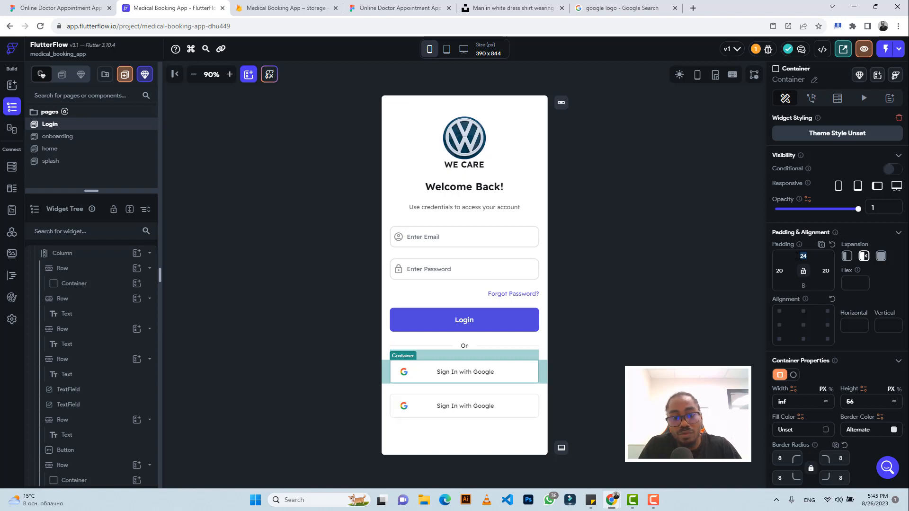
type("12")
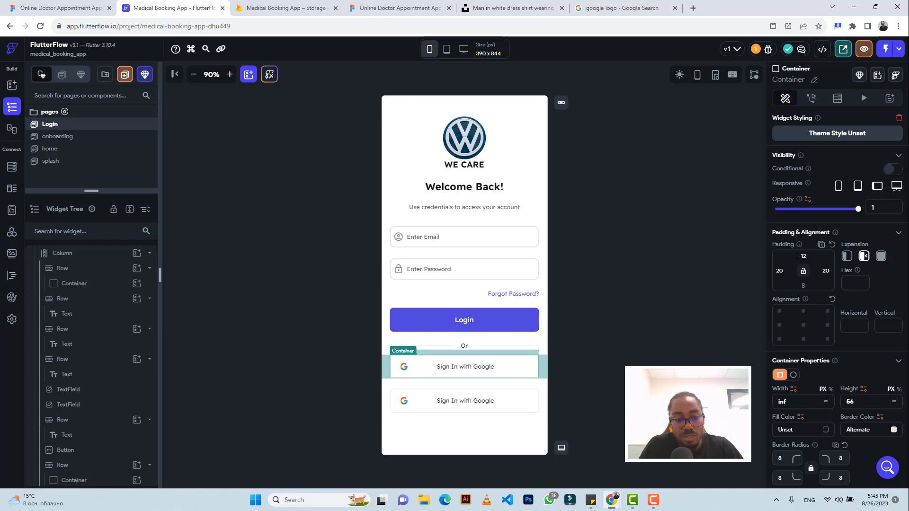
Step: Set the top padding of the duplicated sign-in container to 12
left_click(392, 417)
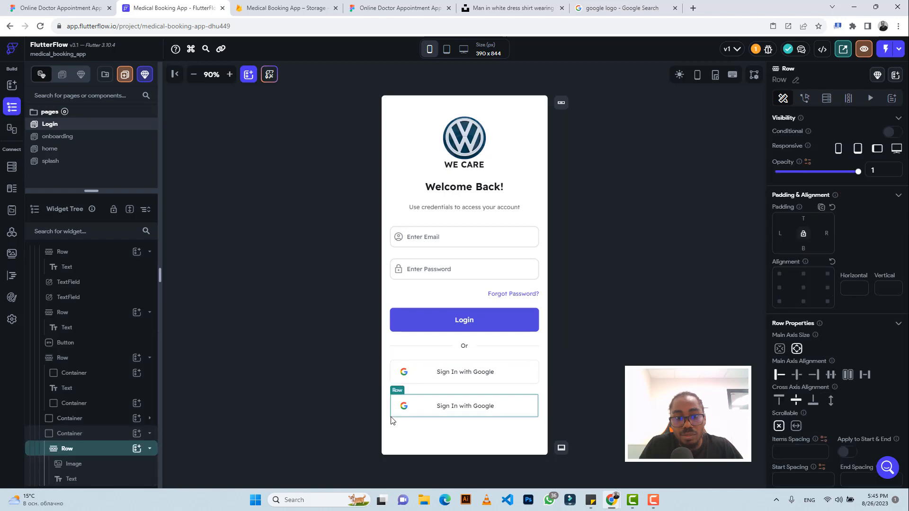
left_click(88, 433)
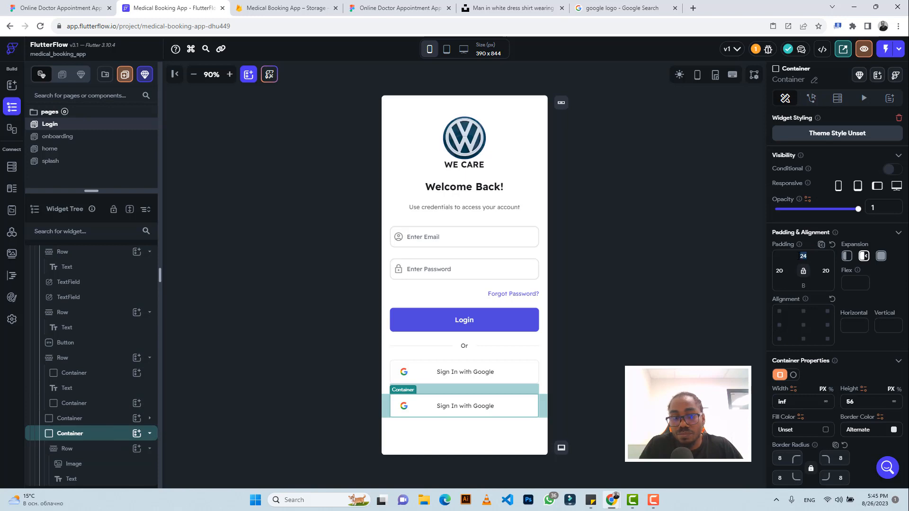
type("12")
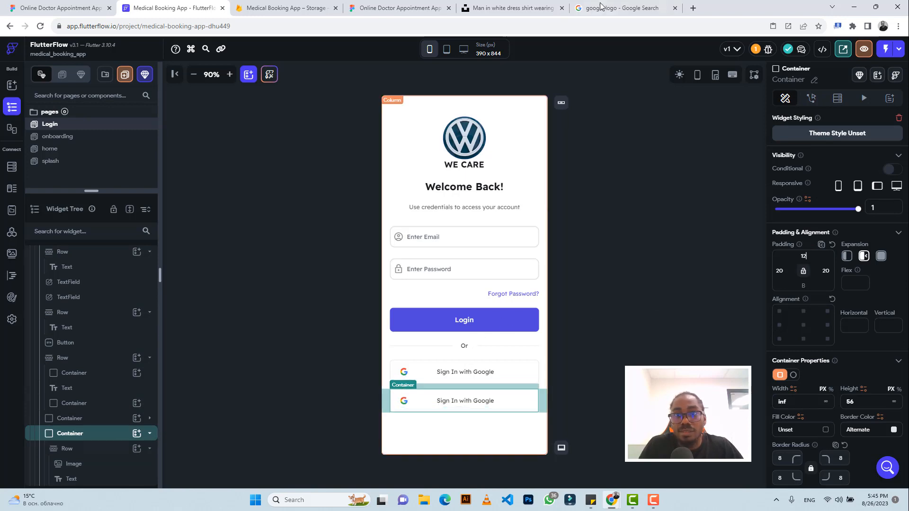
Step: Search Google Images for "apple logo", copy the image address of the black Pngfre logo, and return to FlutterFlow
left_click(600, 6)
left_click(104, 47)
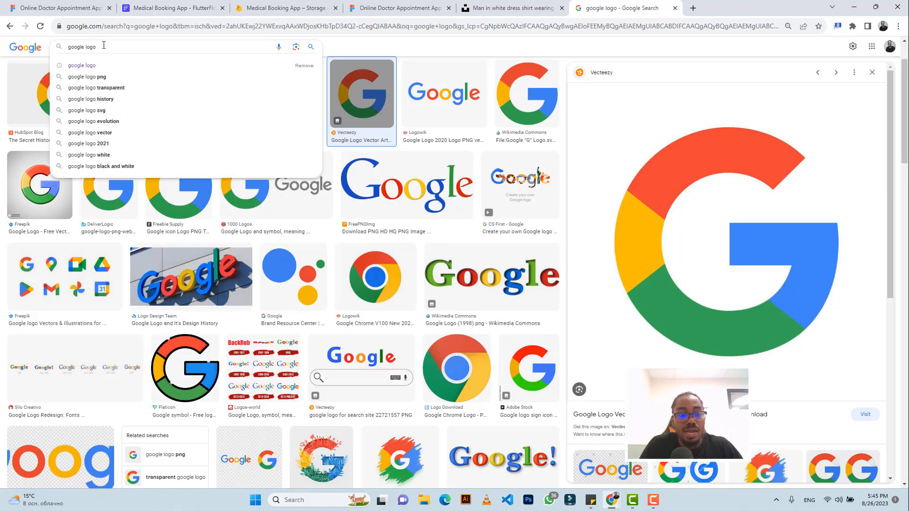
key("ctrl+a")
type("apple logo")
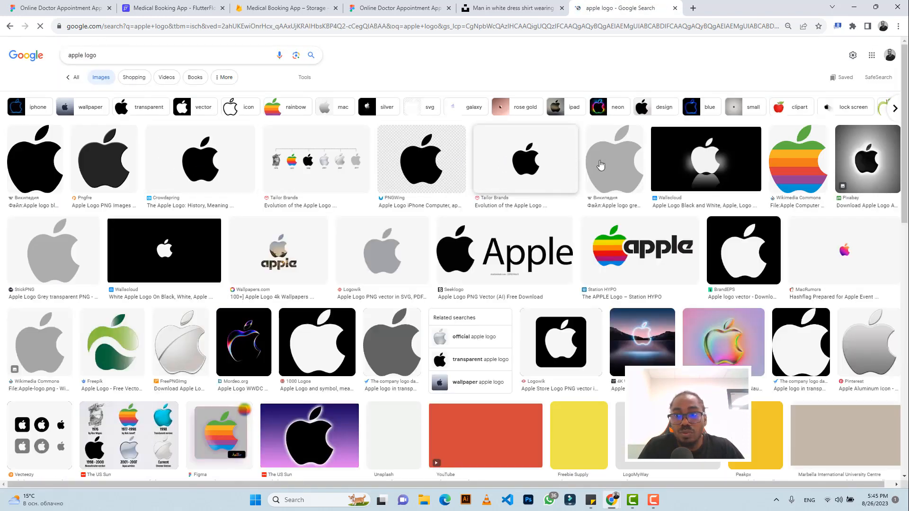
left_click(96, 165)
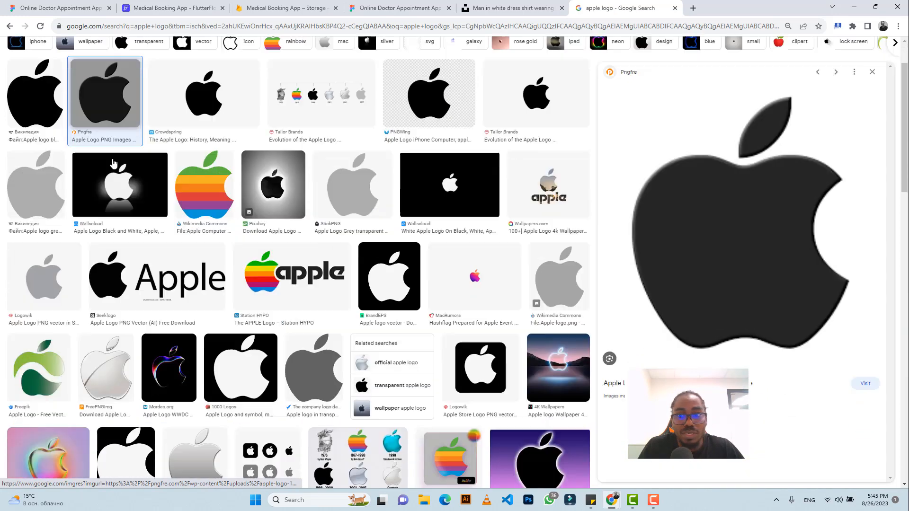
right_click(752, 192)
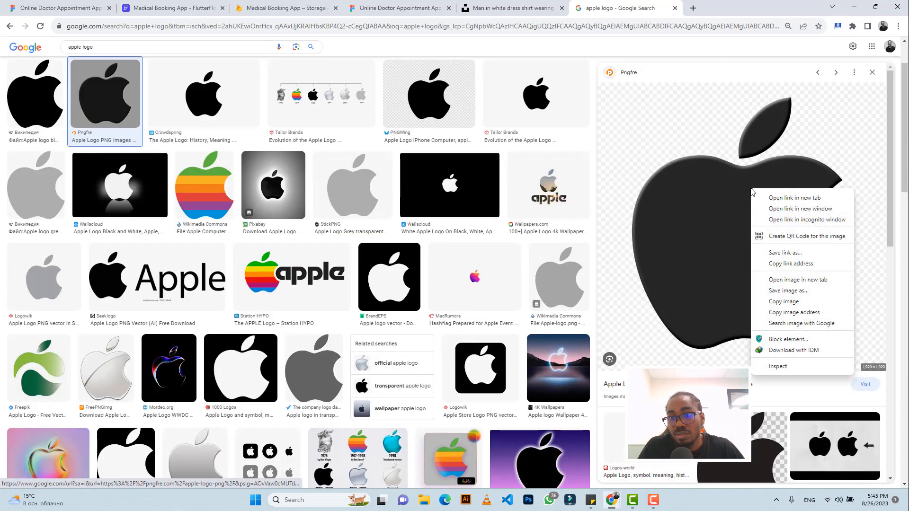
left_click(788, 312)
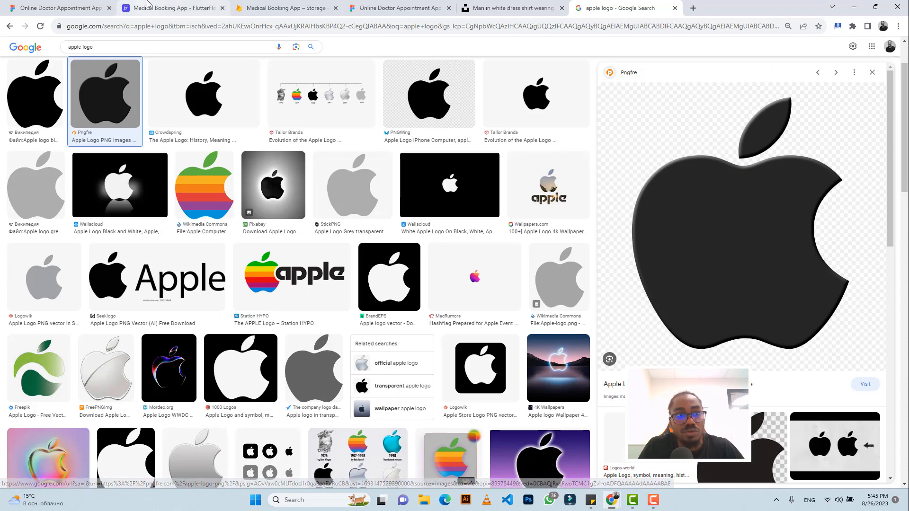
left_click(170, 8)
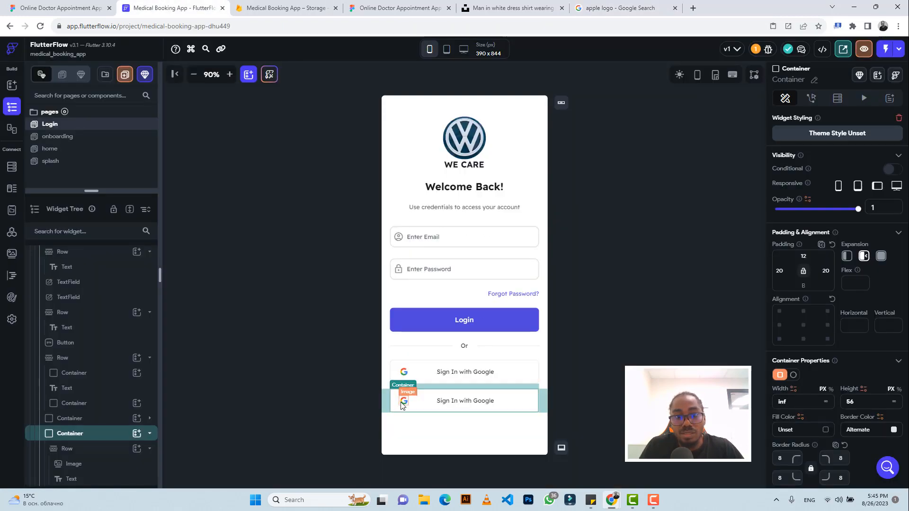
left_click(422, 406)
scroll(813, 341, "down", 3)
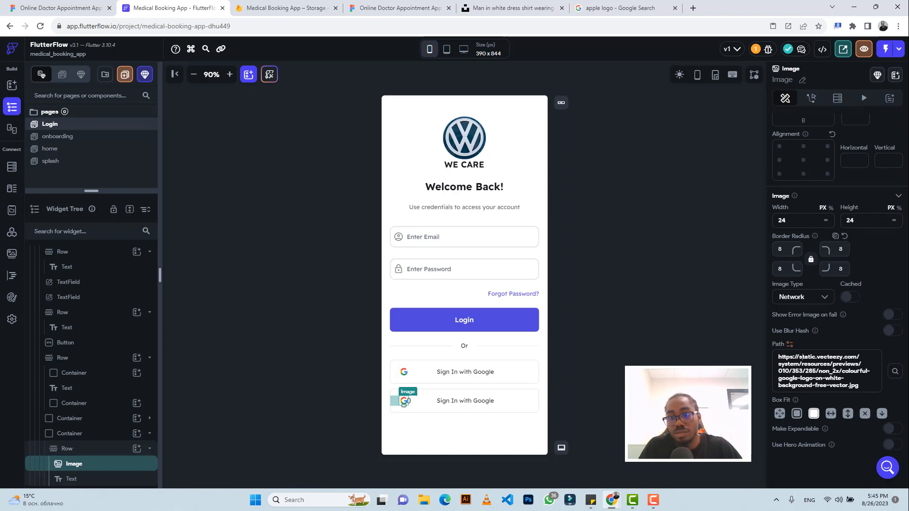
triple_click(803, 356)
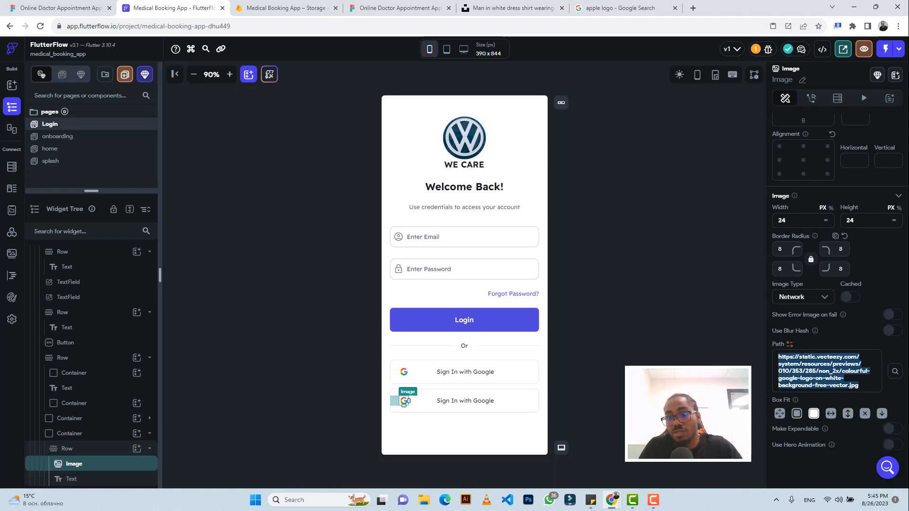
type("https://pngfre.com/wp-content/uploads/apple-logo-13.png")
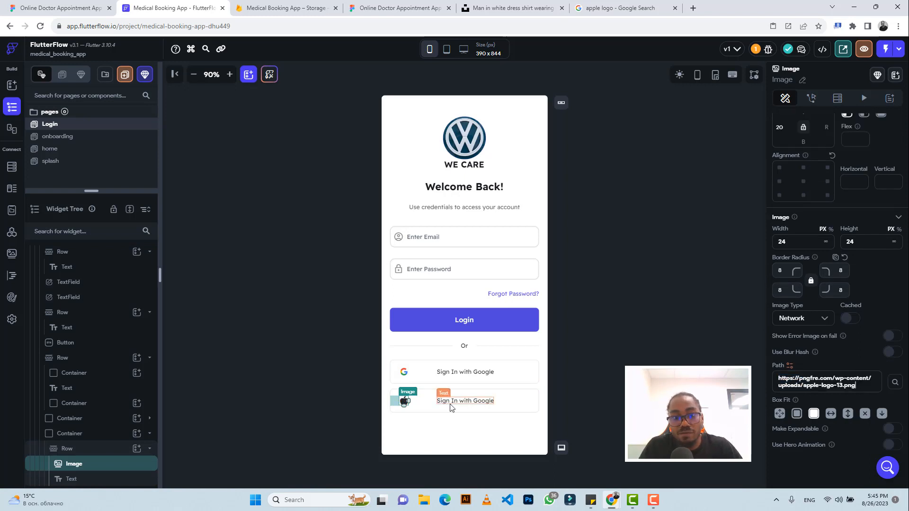
Step: Change the text of the lower sign-in container to "Sign In with Apple"
left_click(448, 406)
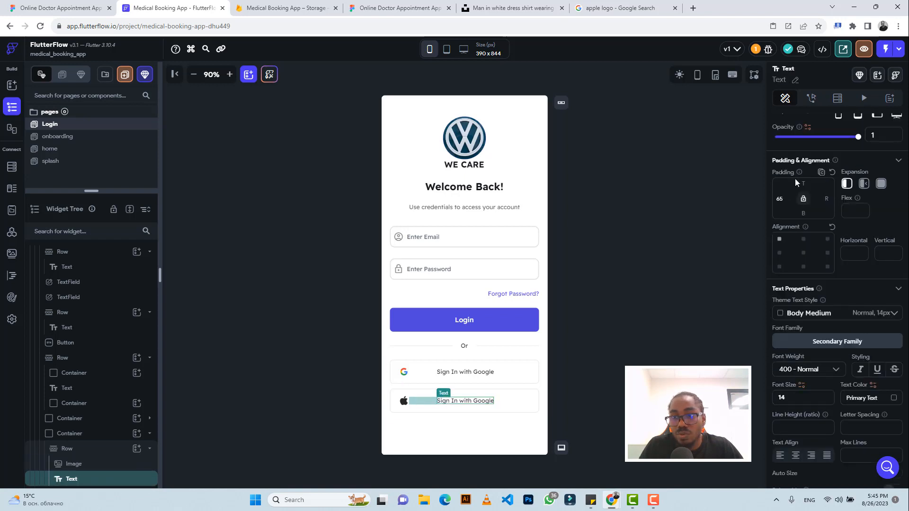
scroll(821, 269, "up", 2)
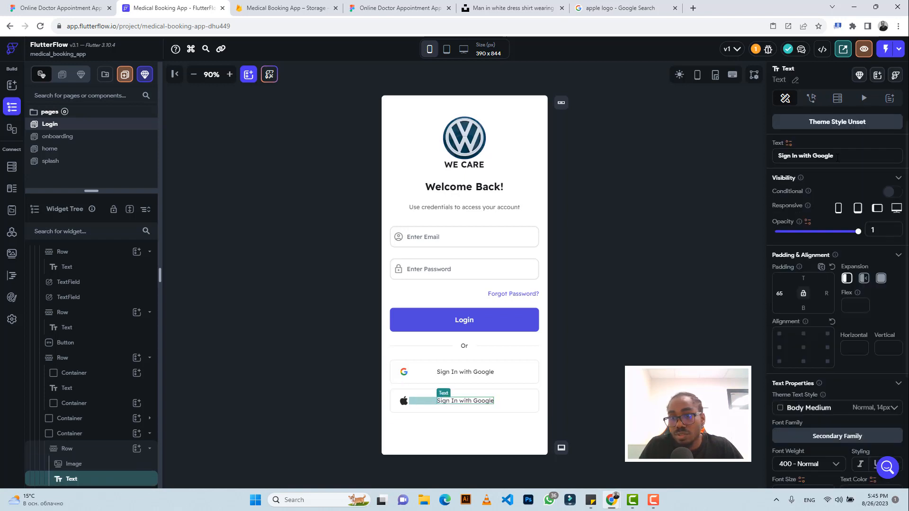
left_click(823, 154)
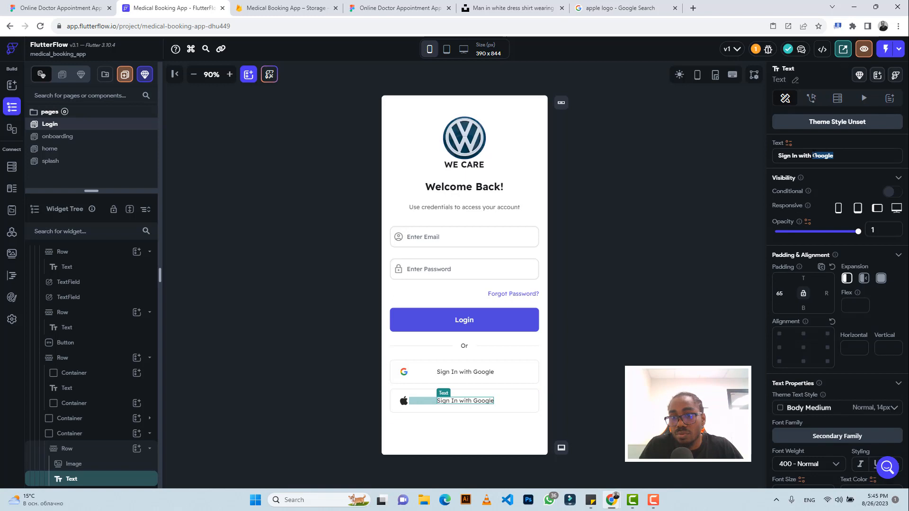
type("Apple")
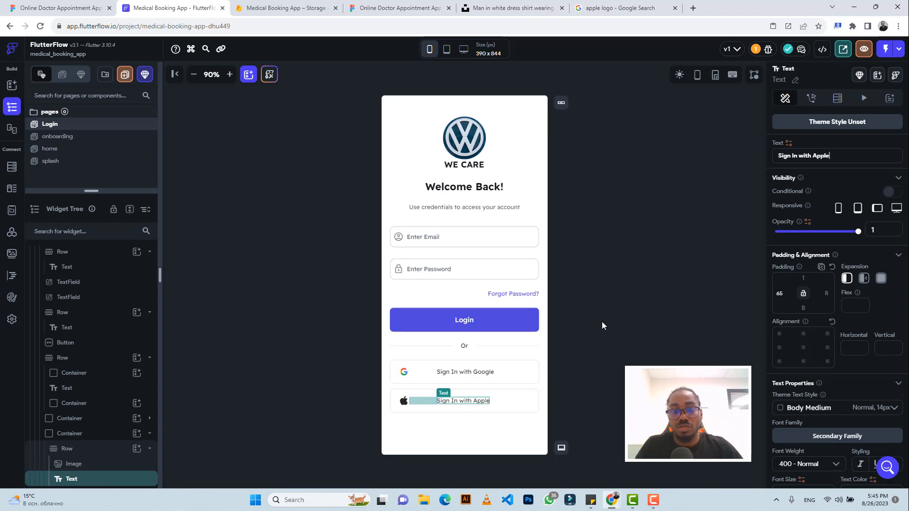
Step: Check the sign-up line in the Figma design, and copy the "Forgot Password?" row to the end of the Login page's column in FlutterFlow
left_click(63, 5)
scroll(563, 317, "down", 3)
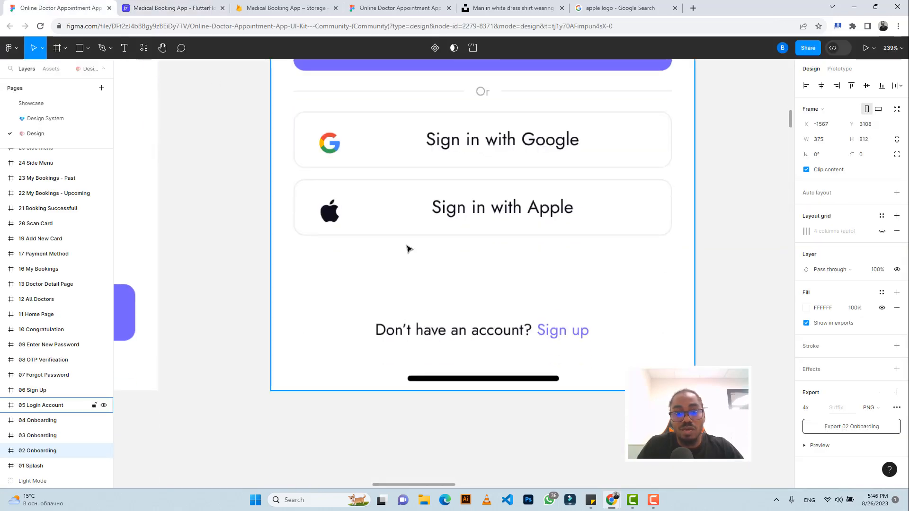
left_click(161, 8)
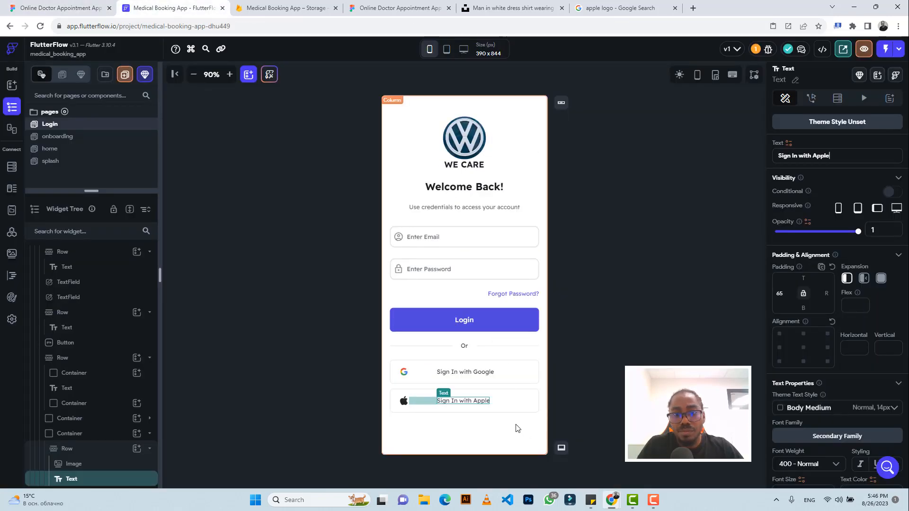
left_click(447, 295)
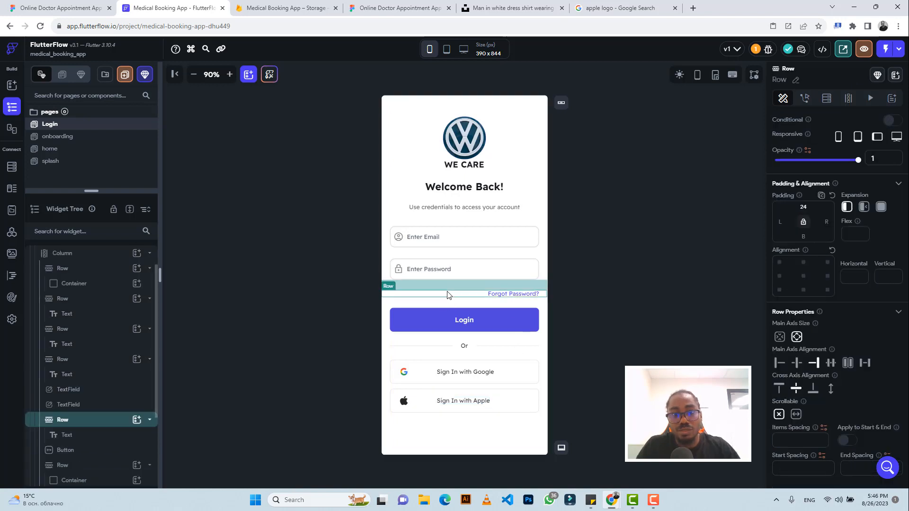
key("ctrl+c")
left_click(452, 435)
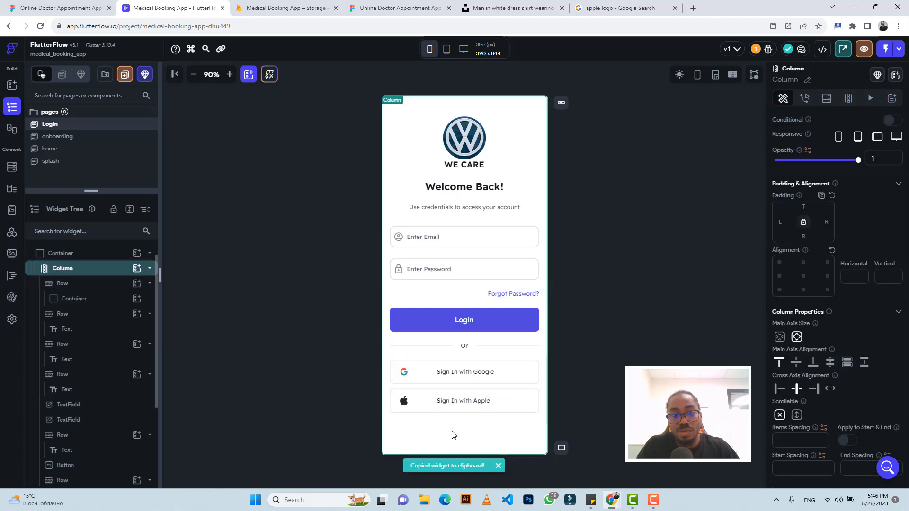
key("ctrl+v")
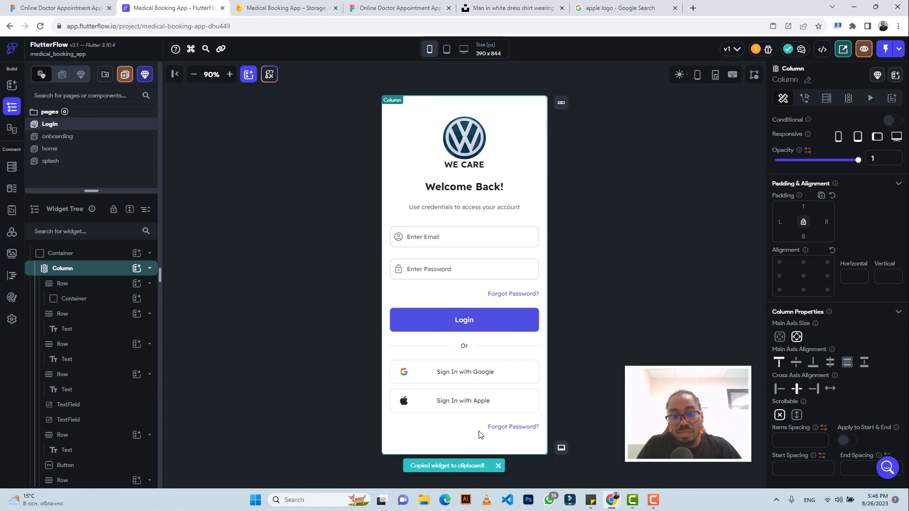
Step: Duplicate the text in the pasted row and change the first copy to "Don't have an account?" with a right padding of 8
left_click(504, 430)
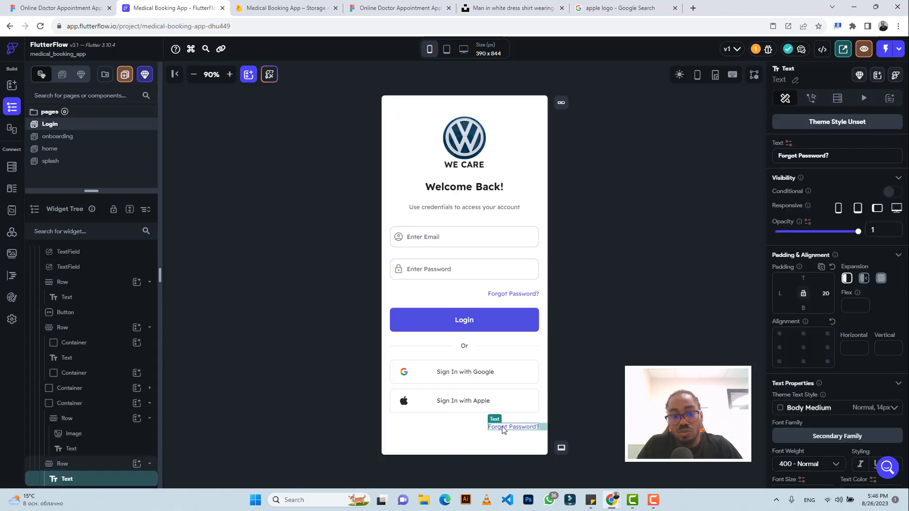
key("ctrl+d")
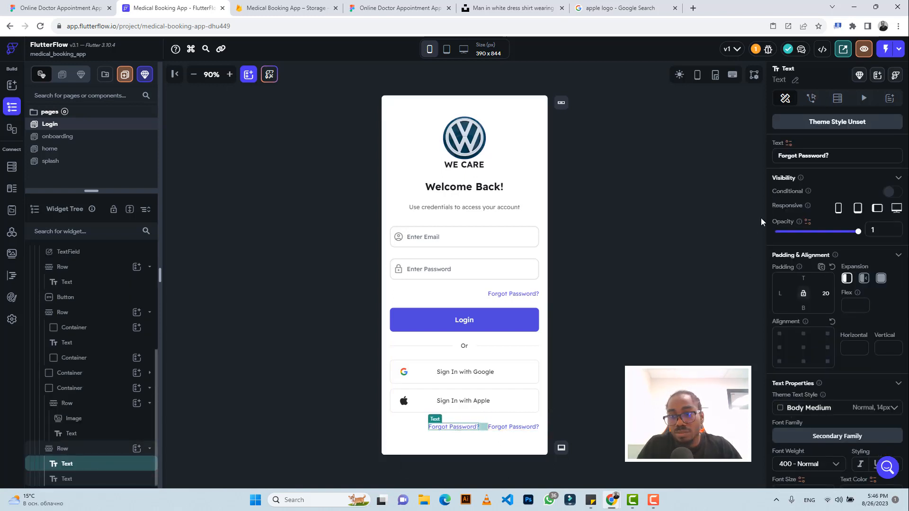
triple_click(803, 156)
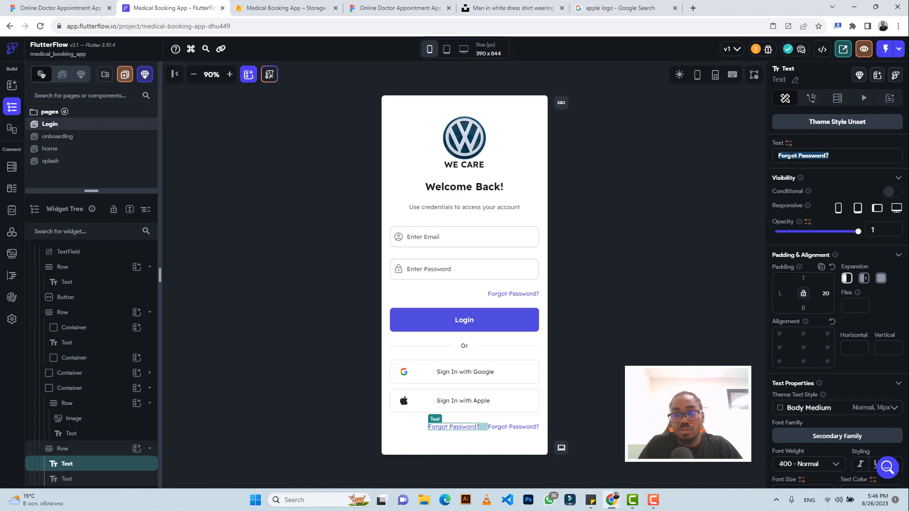
type("Do")
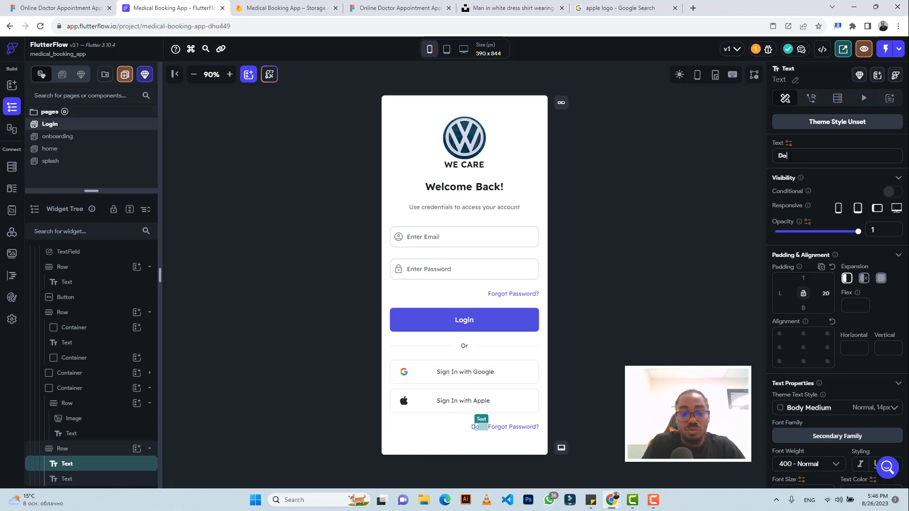
type("n't have an ")
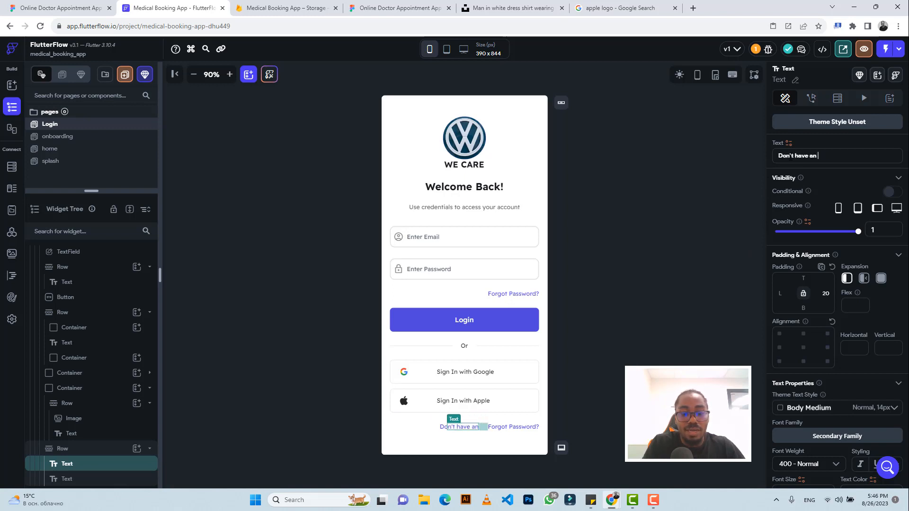
type("account?")
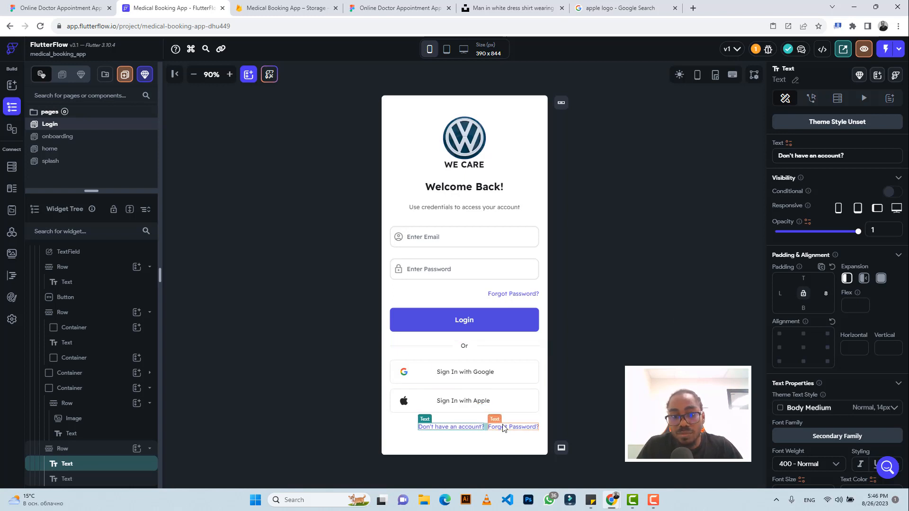
Step: Change the second text in the pasted row to "Sign Up" and center the row's main axis alignment
left_click(522, 424)
triple_click(787, 156)
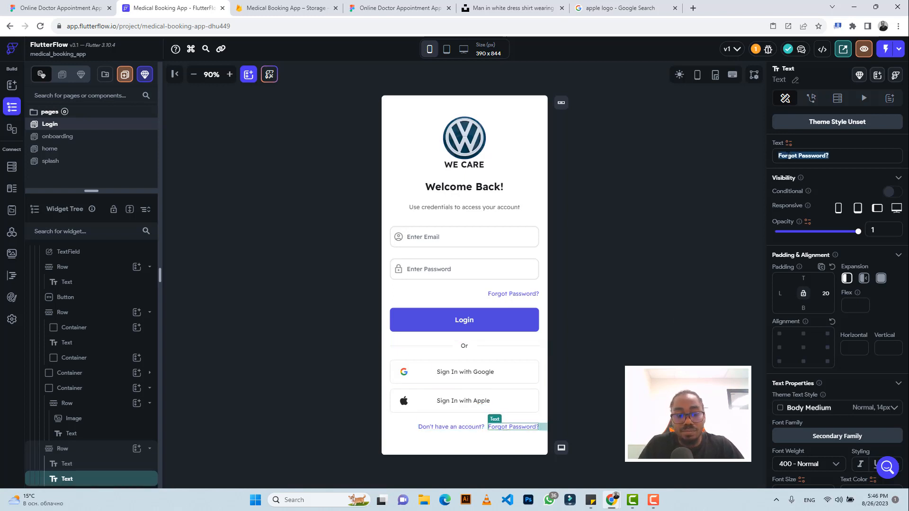
type("Sign")
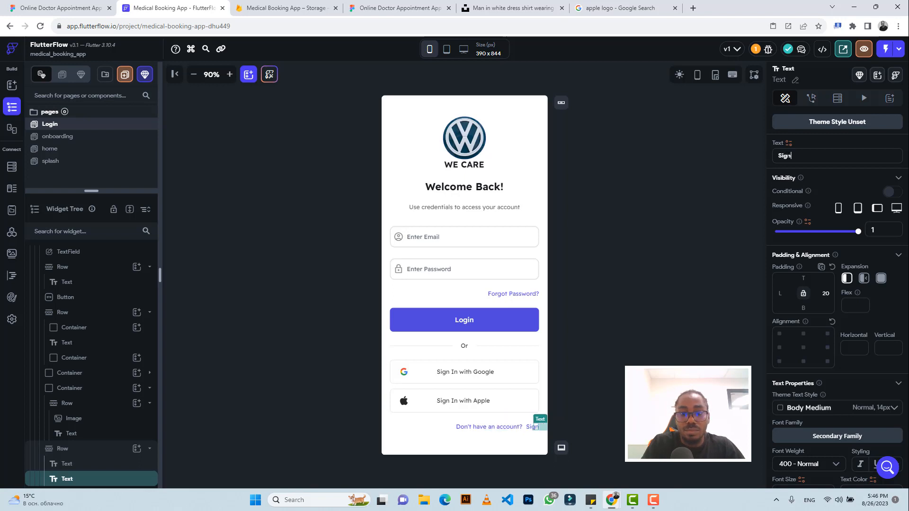
type(" Up")
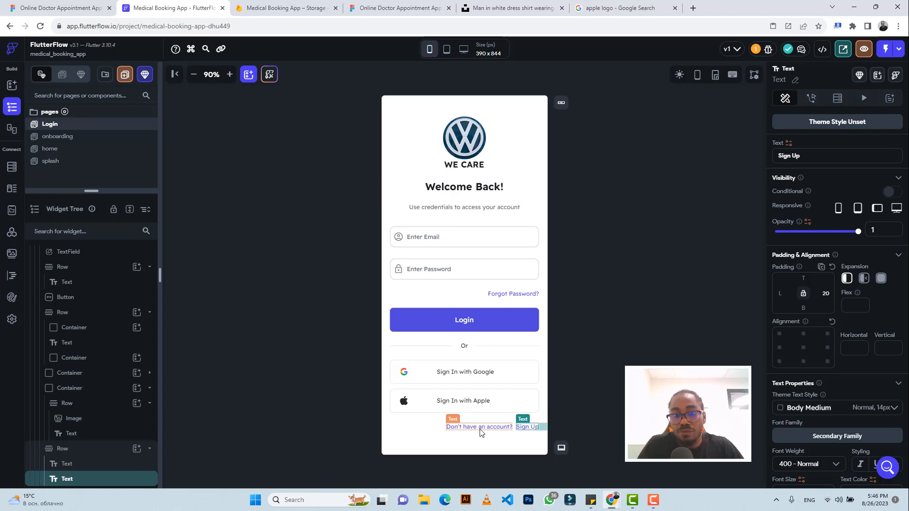
left_click(431, 429)
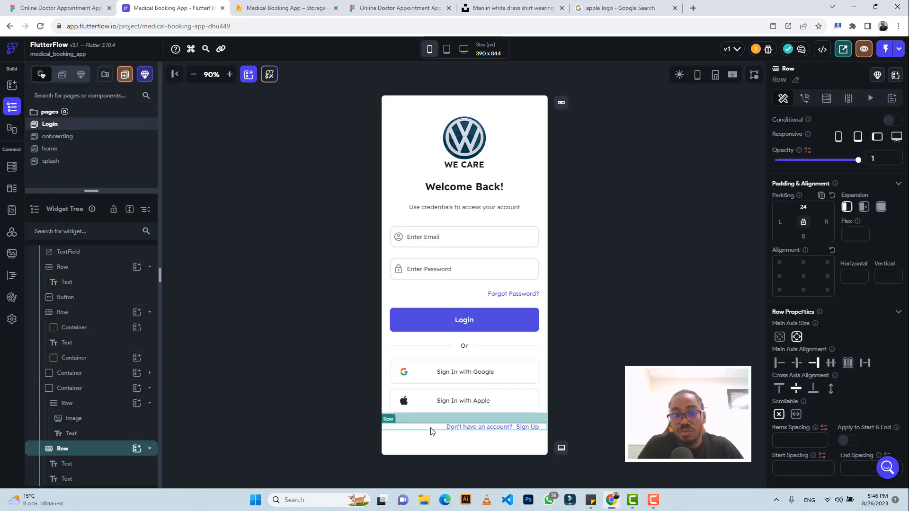
left_click(796, 364)
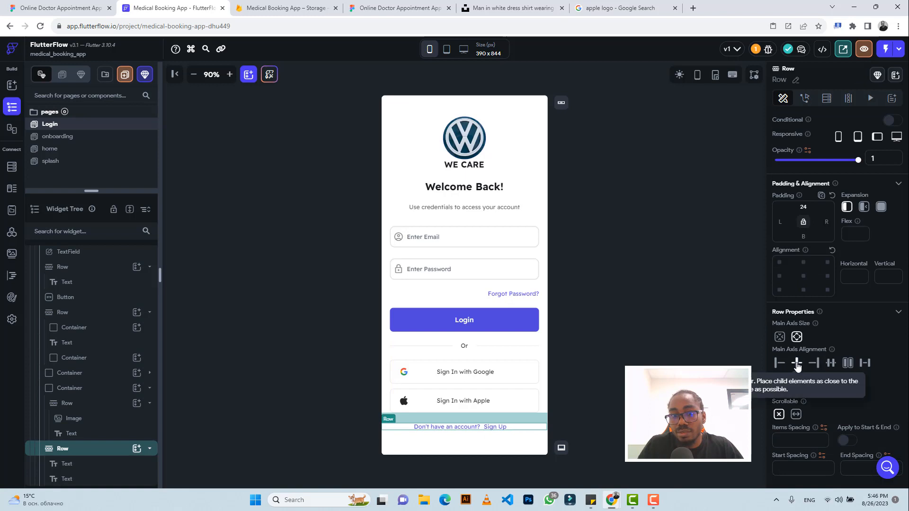
Step: Set the text color of "Don't have an account?" to the recent dark gray #2B2B2B
left_click(432, 428)
scroll(796, 394, "down", 3)
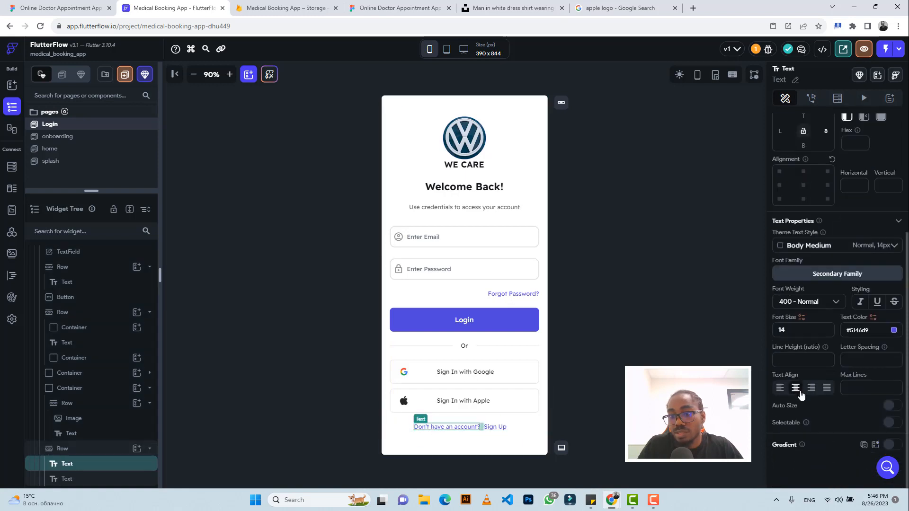
left_click(894, 333)
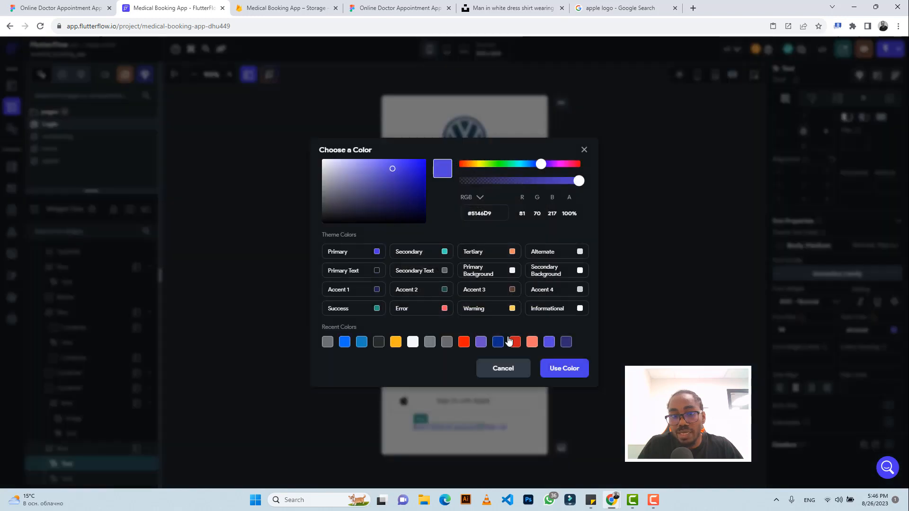
left_click(378, 342)
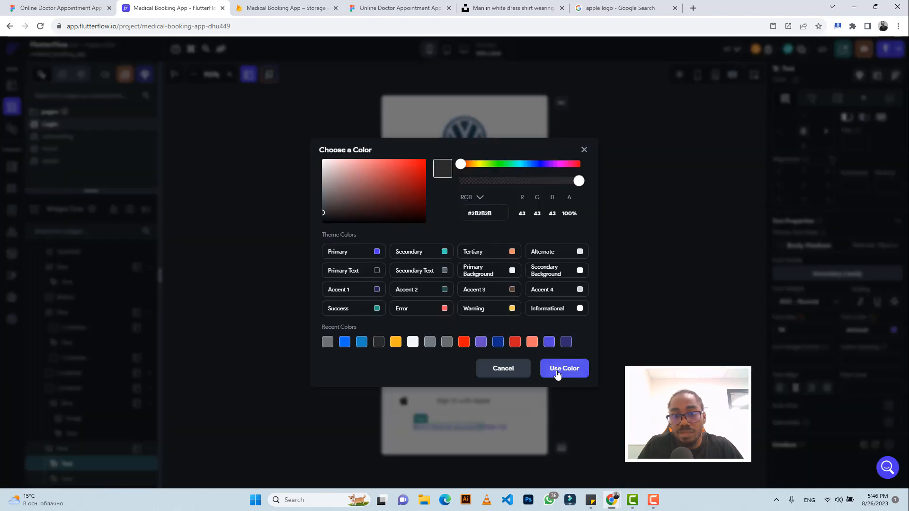
left_click(557, 371)
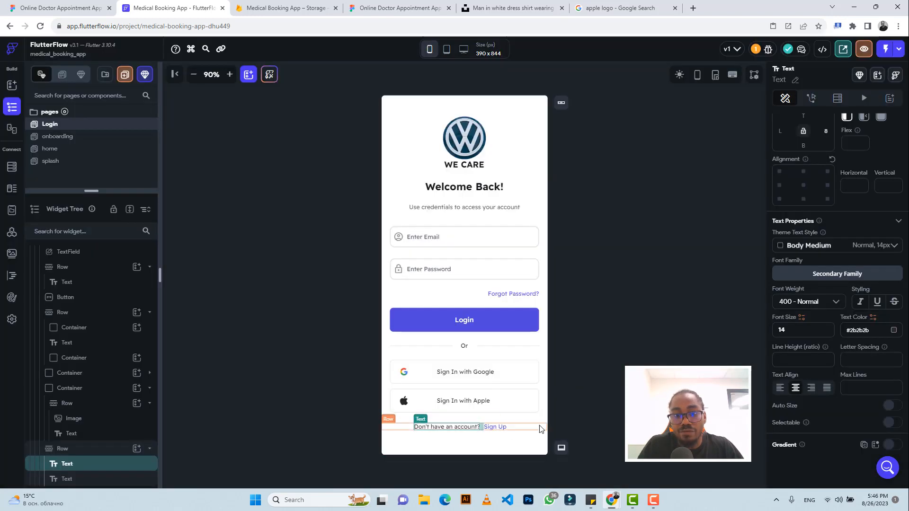
key("Escape")
Step: Compare the finished Login page in FlutterFlow with the Login Account frame in the Figma design, especially the sign-in buttons and sign-up line
left_click(57, 7)
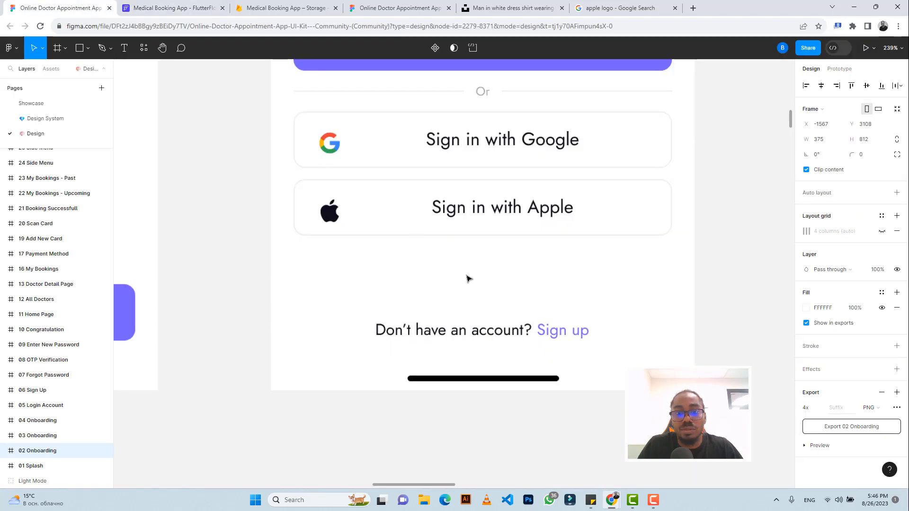
left_click(175, 7)
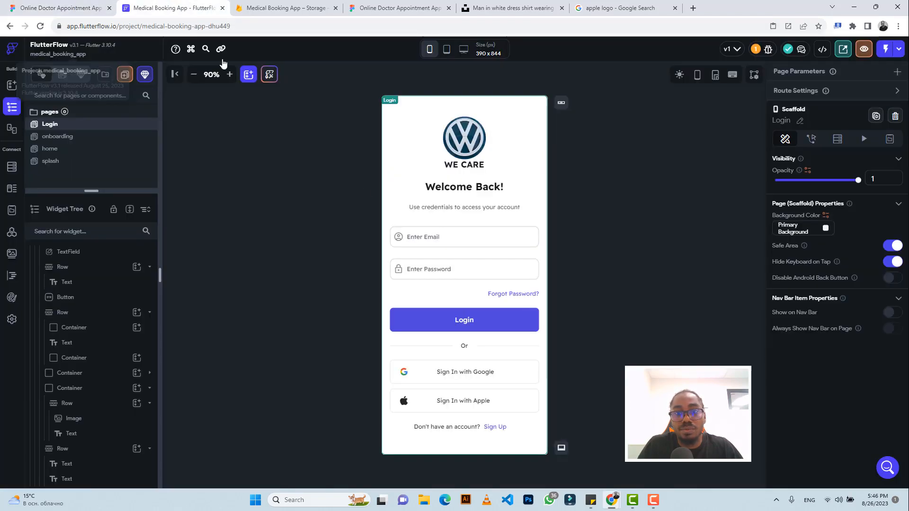
left_click(91, 4)
left_click(175, 7)
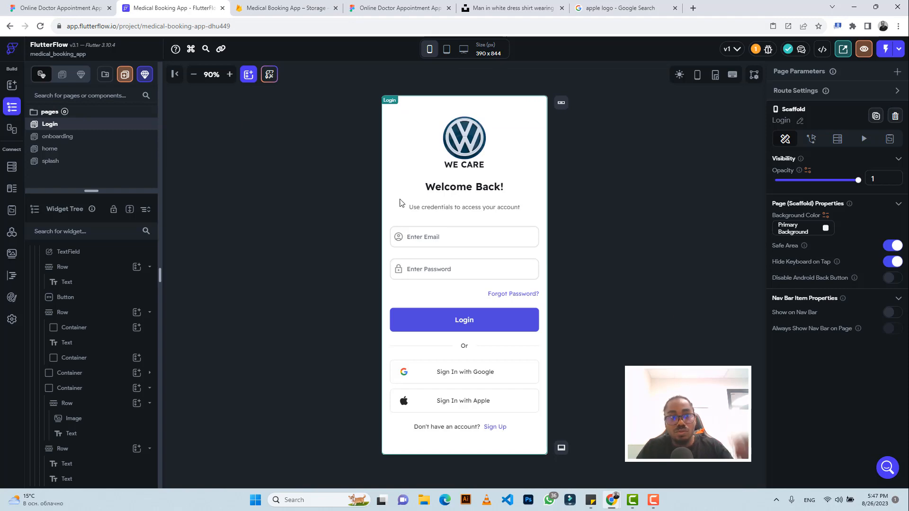
left_click(56, 9)
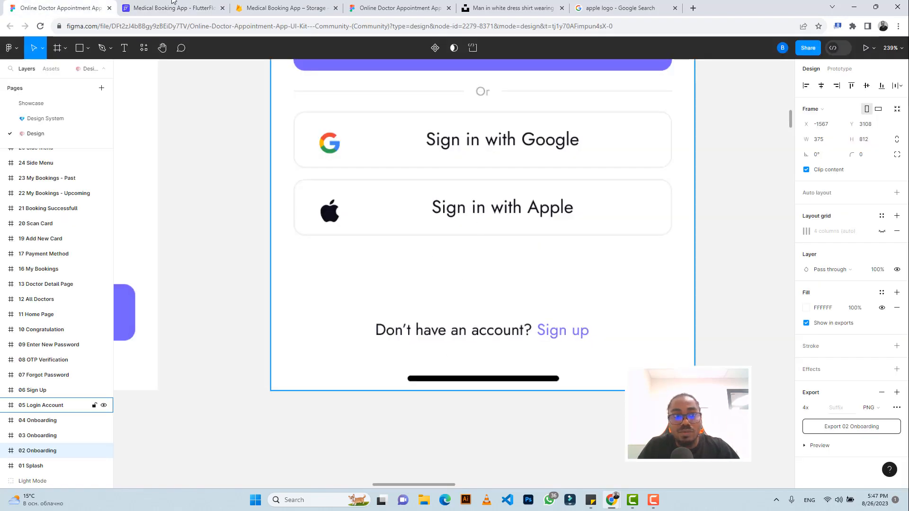
left_click(173, 8)
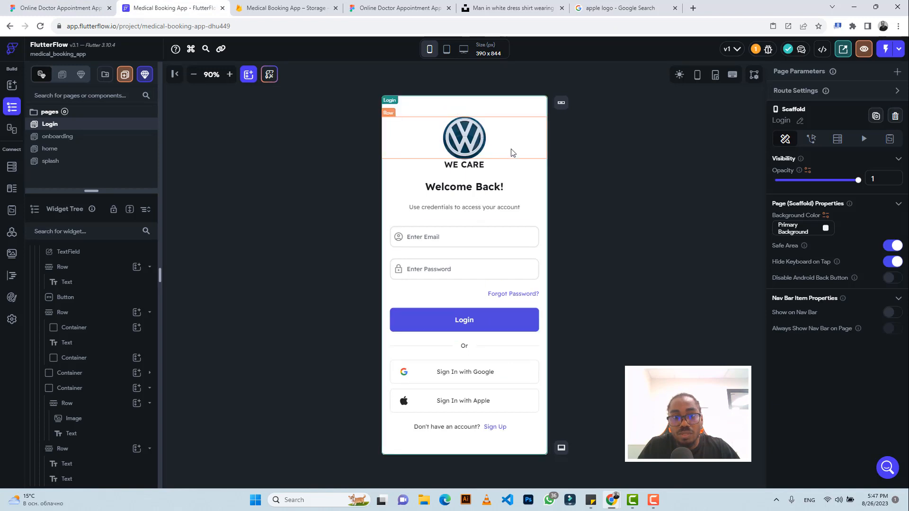
left_click(76, 6)
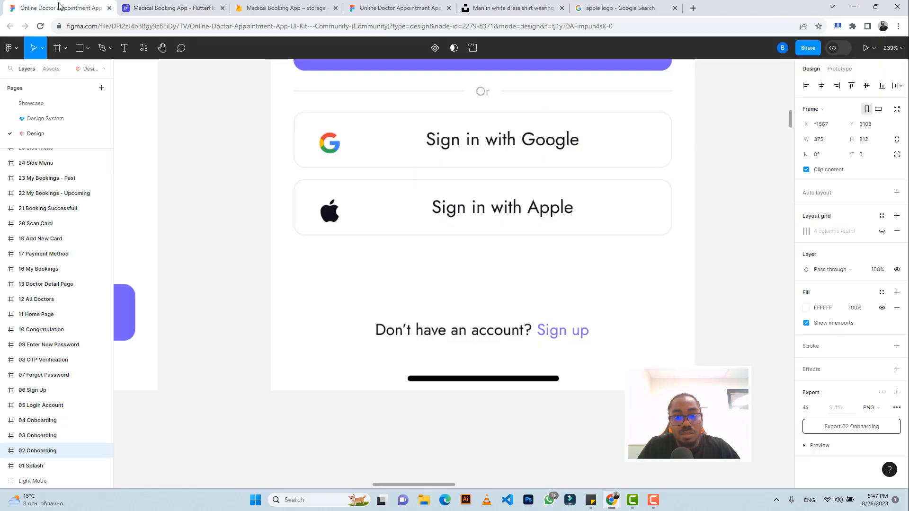
scroll(461, 310, "down", 5, "ctrl")
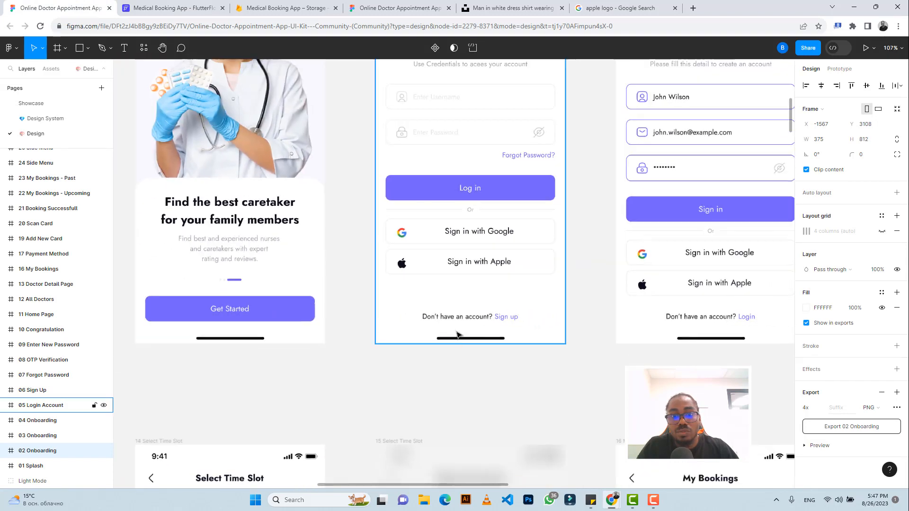
left_click(158, 6)
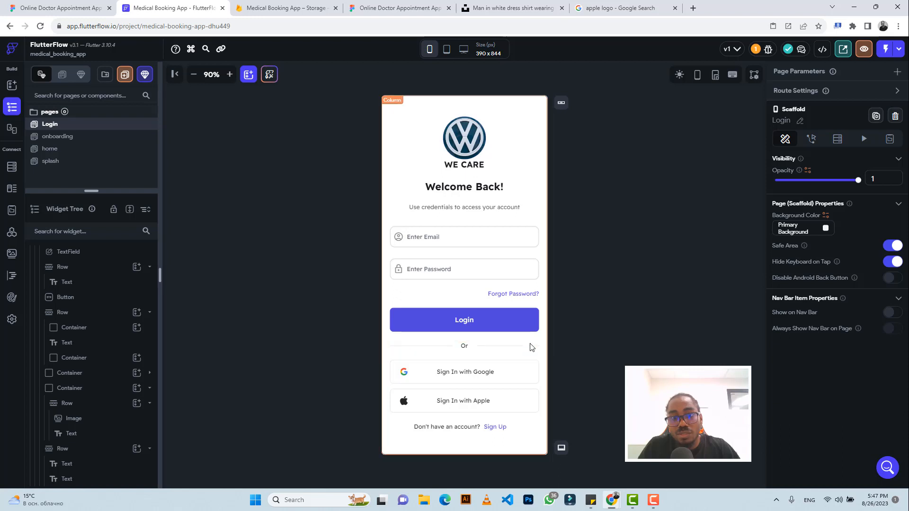
Step: Set the top padding of the logo row on the Login page to 25
left_click(512, 135)
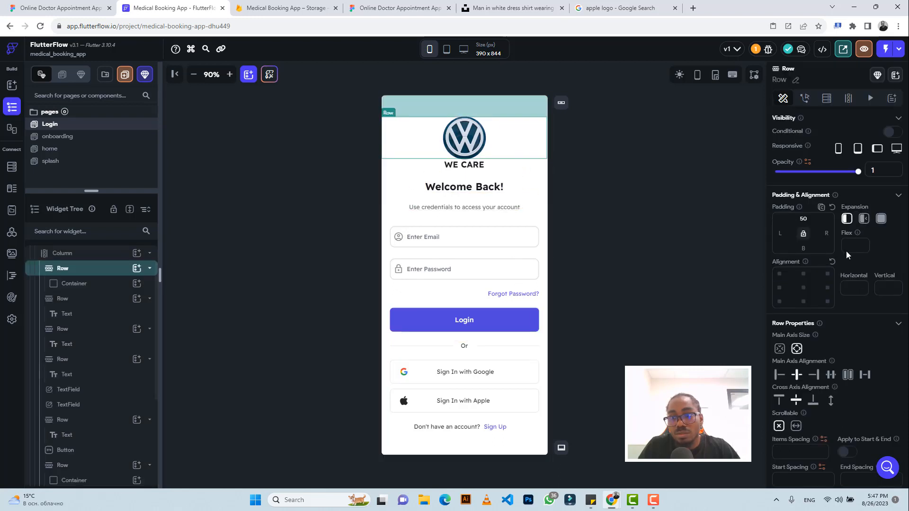
key("BackSpace")
key("BackSpace")
type("25")
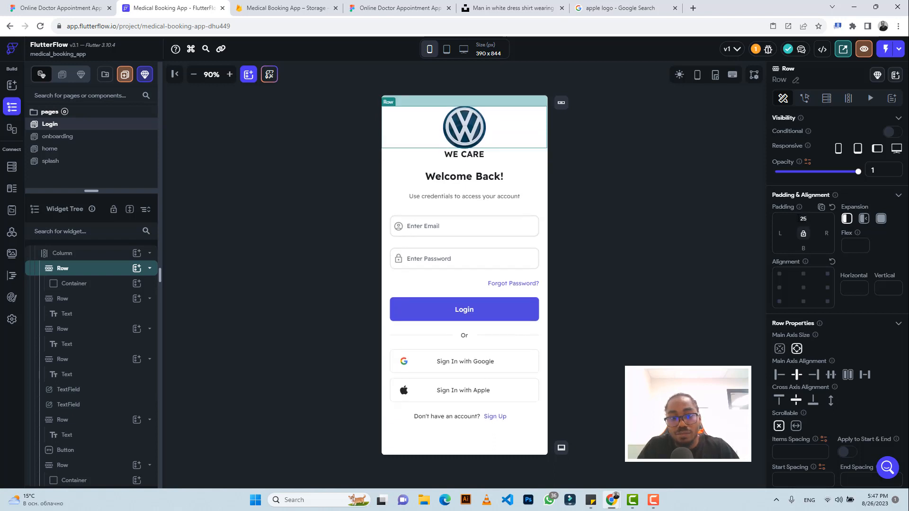
Step: Set the top padding of the "Don't have an account? Sign Up" row to 50
left_click(523, 417)
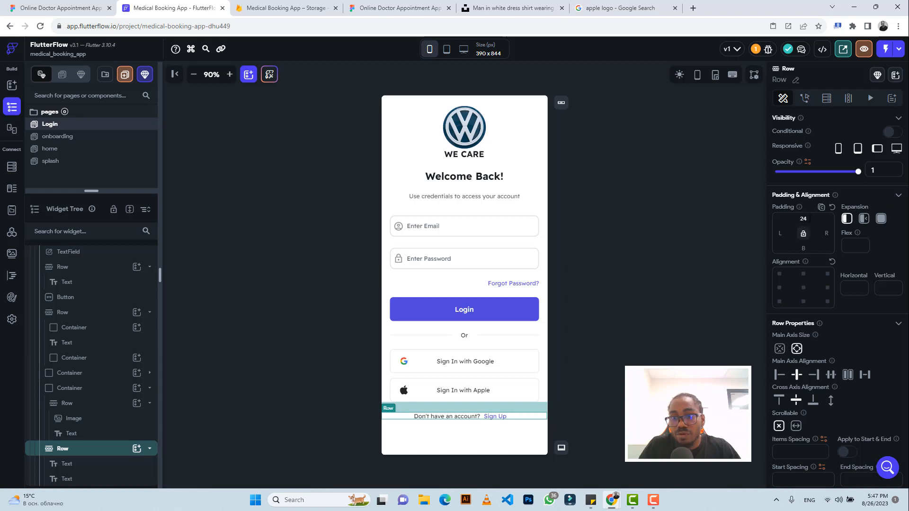
key("BackSpace")
key("BackSpace")
type("50")
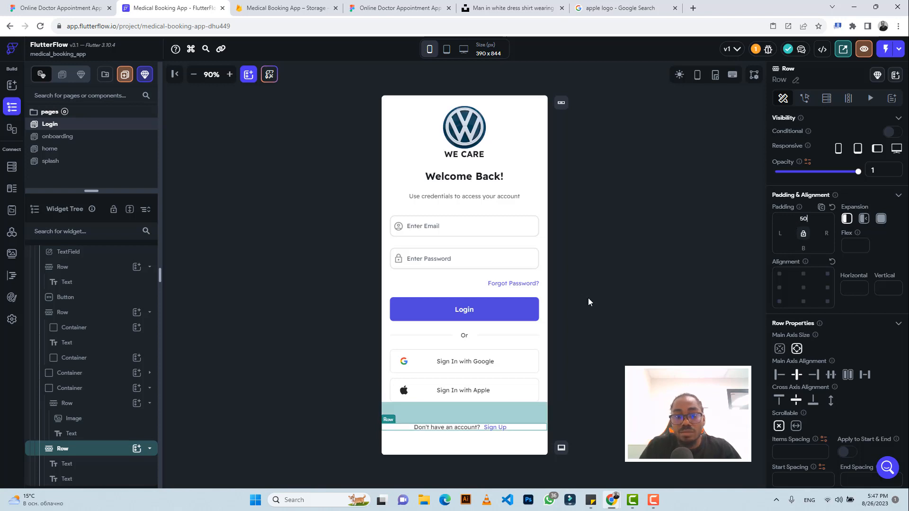
left_click(588, 298)
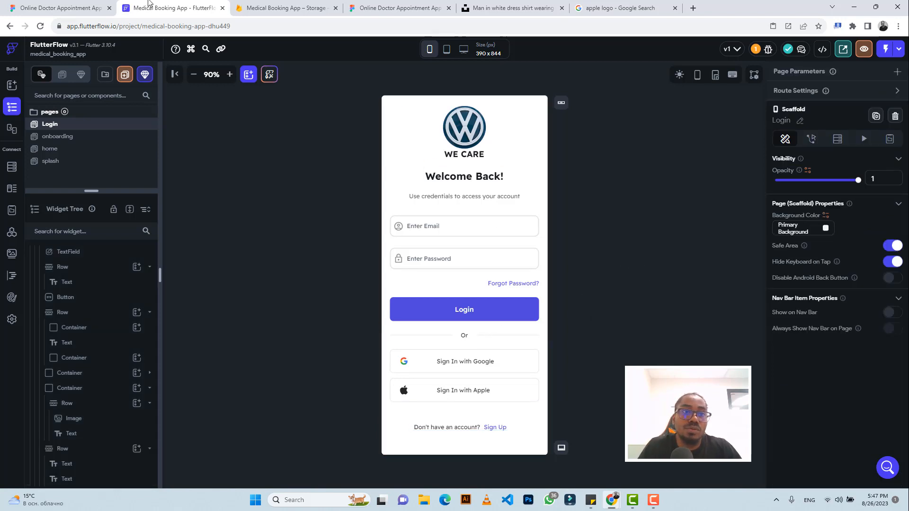
Step: View the Sign Up frame in the Figma design, and in FlutterFlow duplicate the Login page and rename the copy SignUp
left_click(60, 7)
scroll(576, 249, "down", 5)
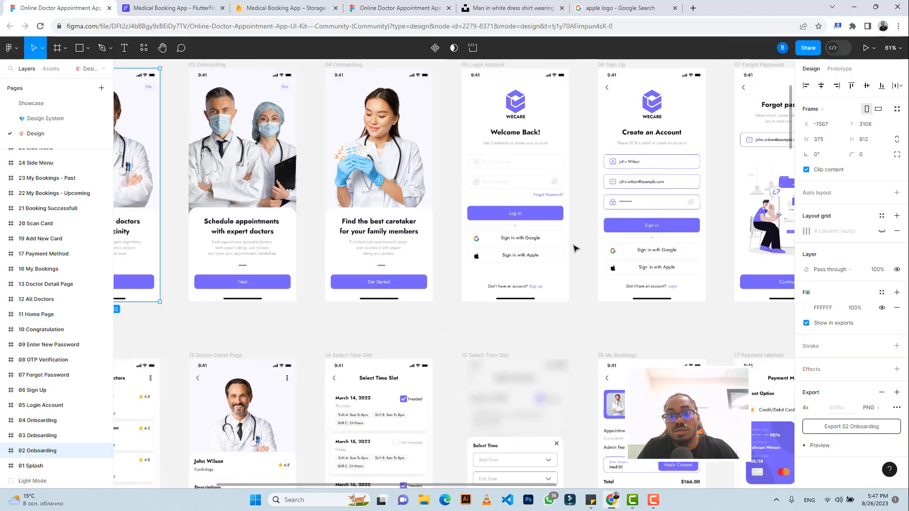
scroll(575, 248, "right", 1)
scroll(575, 248, "up", 1)
scroll(574, 248, "right", 1)
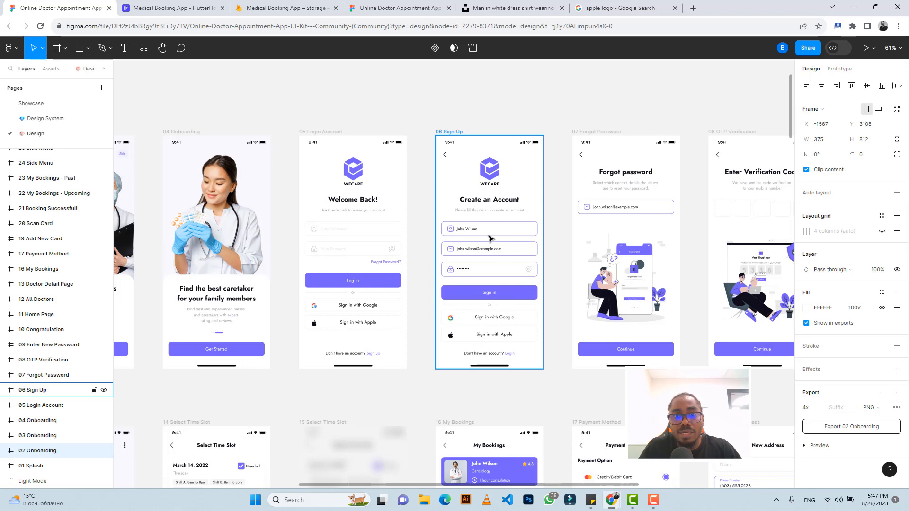
left_click(152, 9)
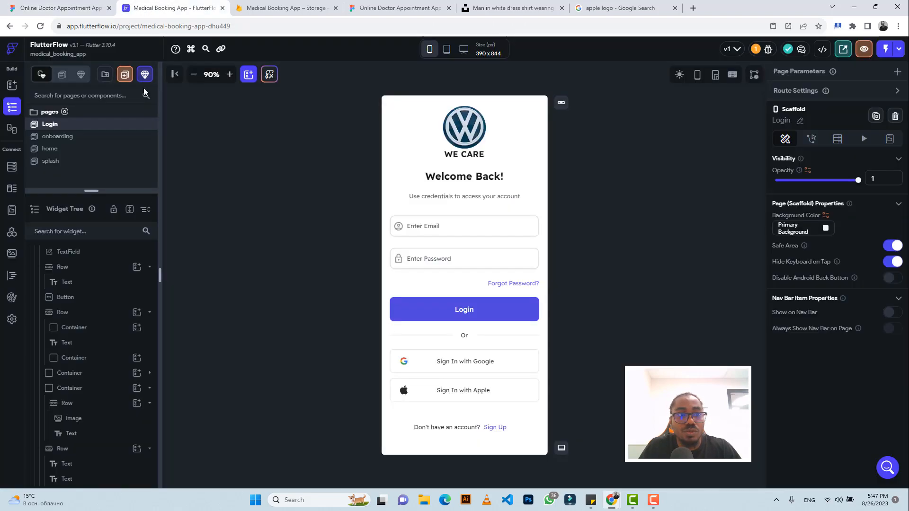
right_click(64, 127)
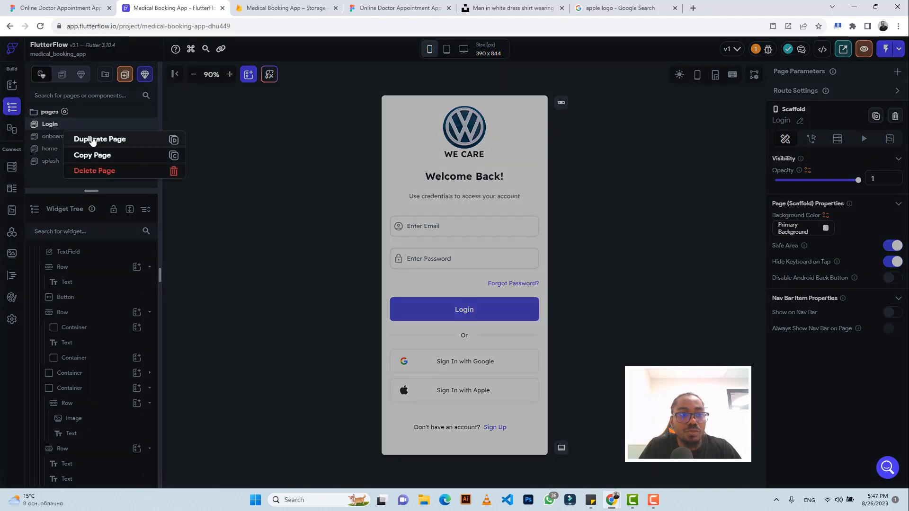
left_click(92, 140)
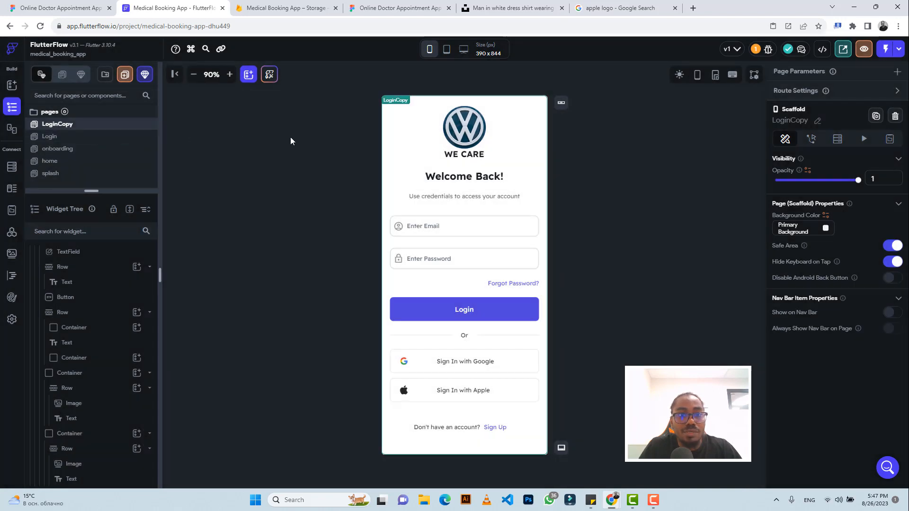
left_click(818, 122)
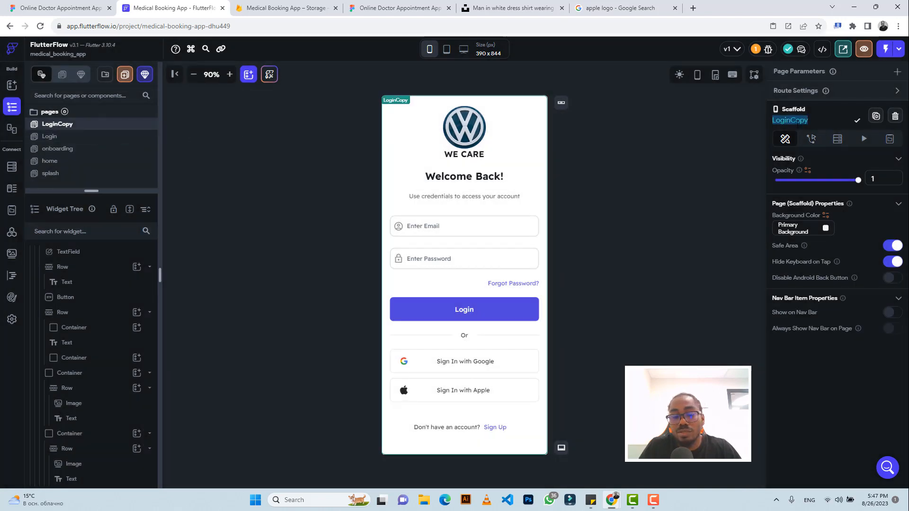
type("SignU")
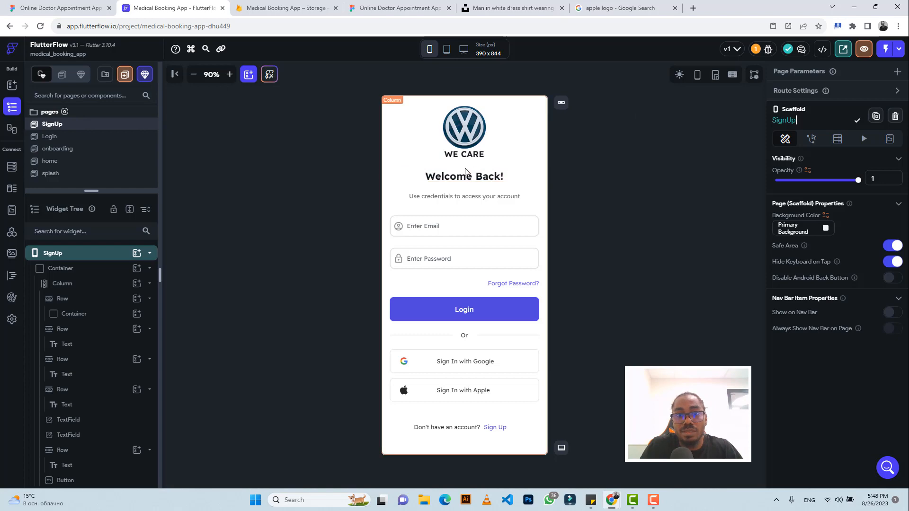
type("p")
Step: Change the SignUp page heading to "Create an Account" to match the Figma Sign Up frame
left_click(74, 7)
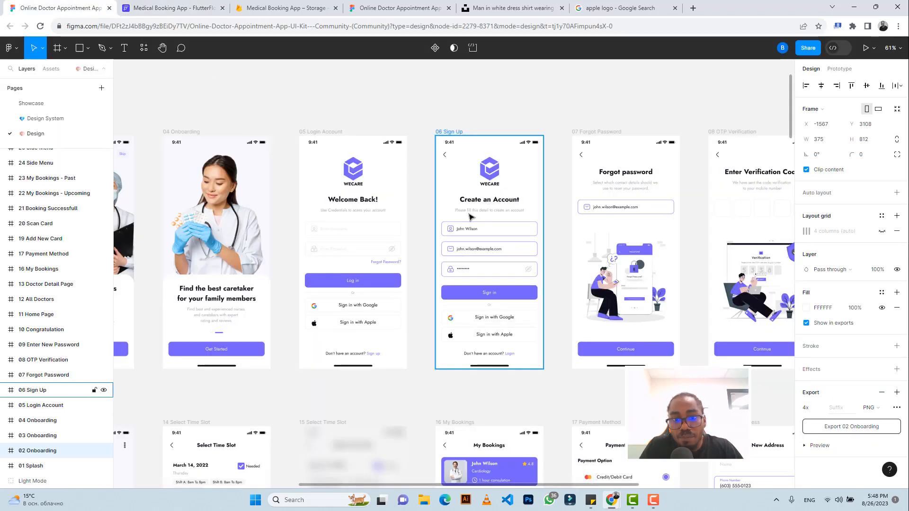
key("ctrl+Tab")
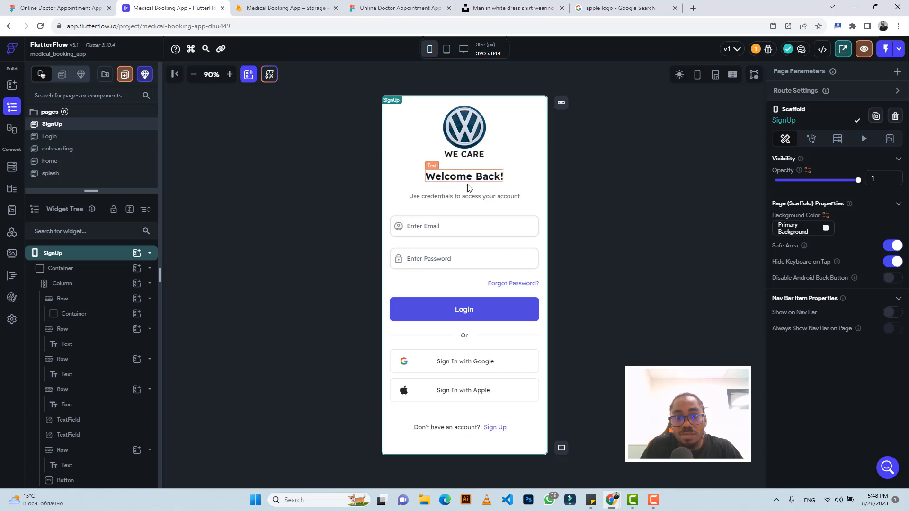
left_click(467, 185)
triple_click(801, 167)
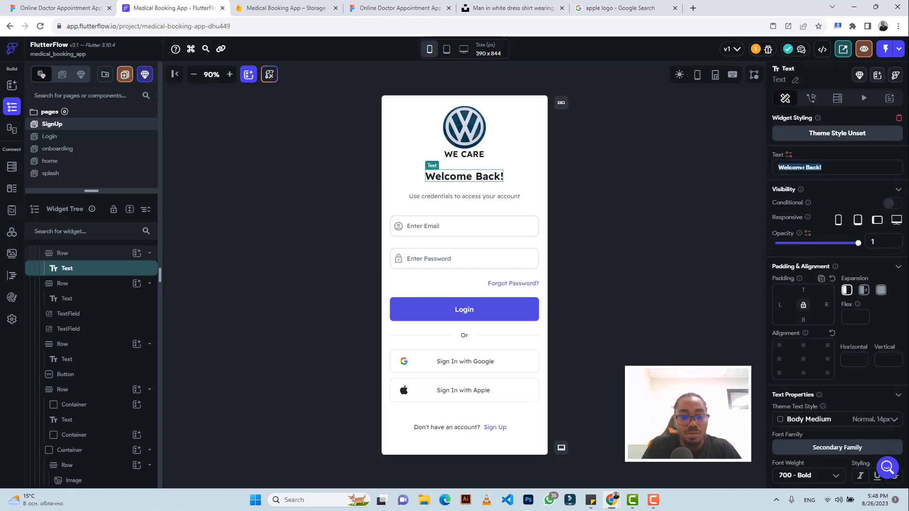
type("Create")
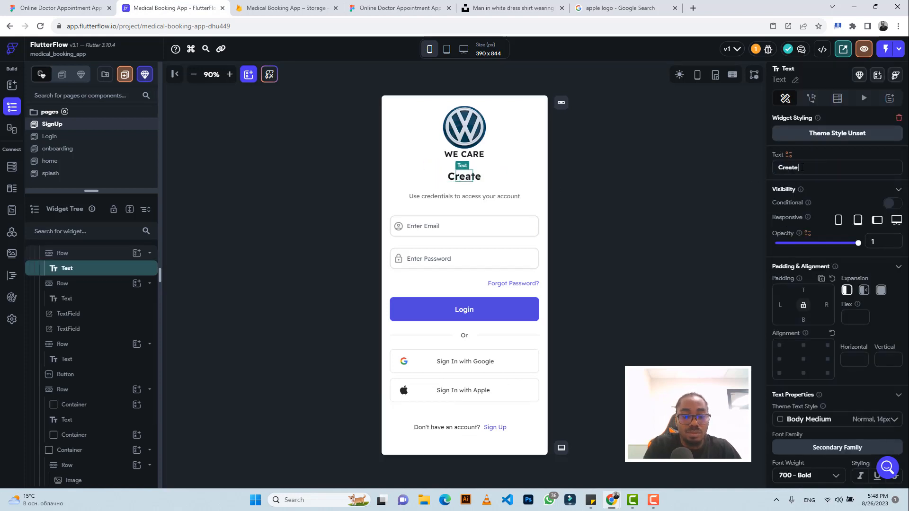
type(" an Account")
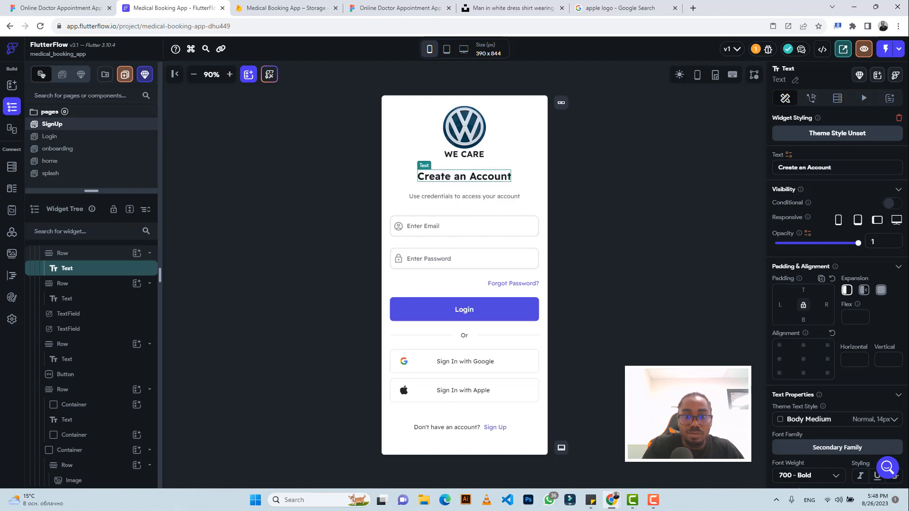
Step: Change the subtitle below the SignUp heading to "please fill this details to create an account", following the Figma design
left_click(87, 8)
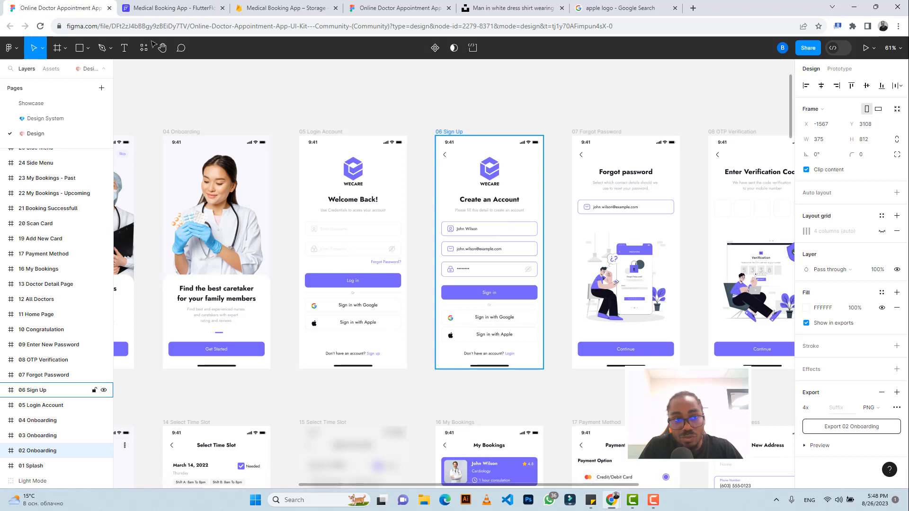
left_click(172, 8)
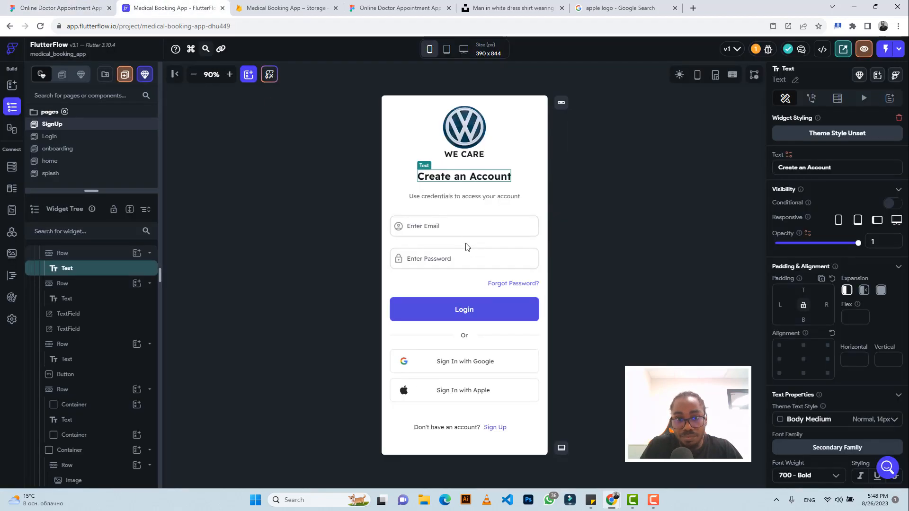
left_click(450, 197)
triple_click(797, 167)
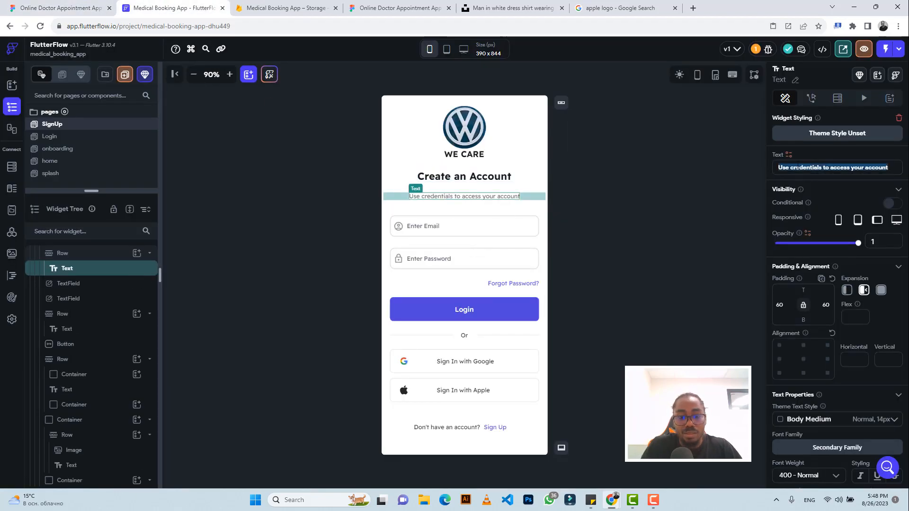
type("pleas")
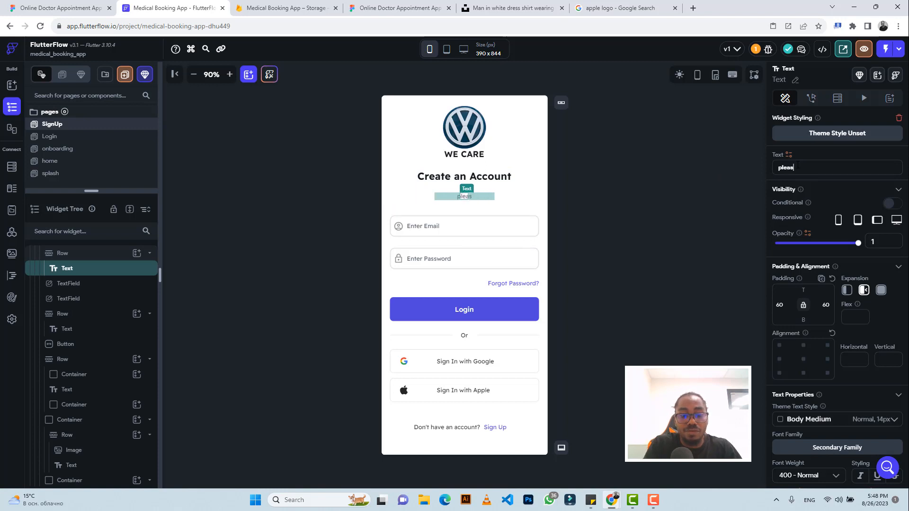
type("e fill this de")
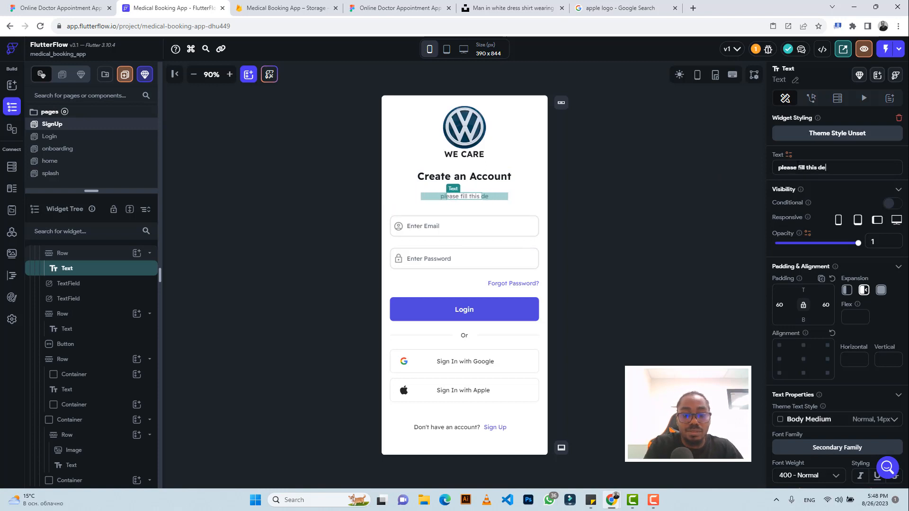
type("tails to cre")
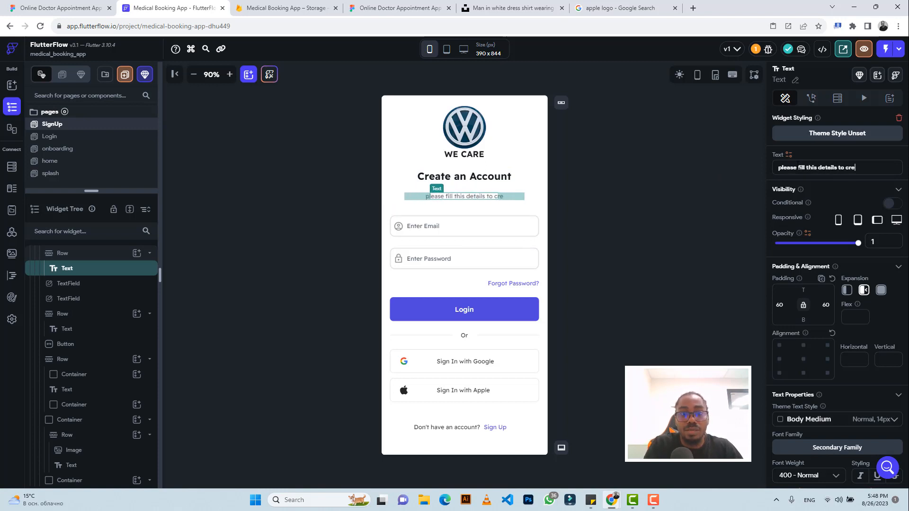
type("ate an account")
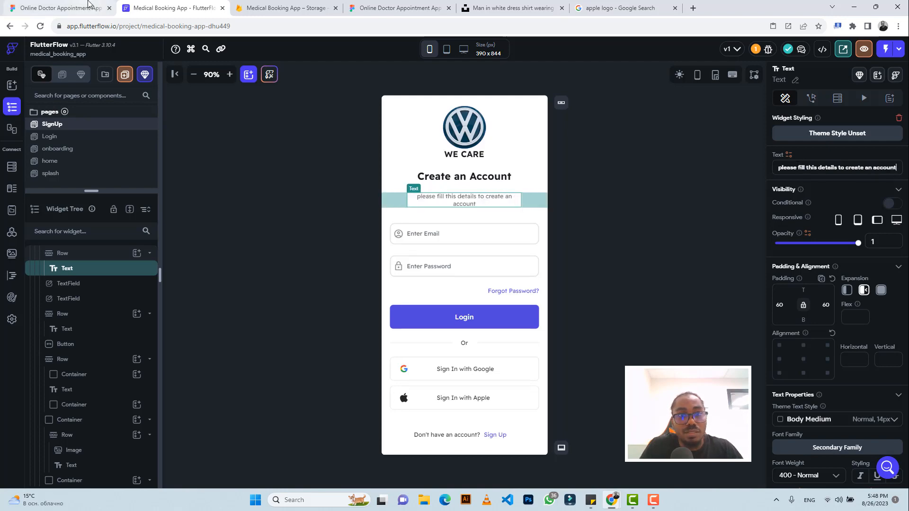
Step: Set the font size of the SignUp page's subtitle to 13
left_click(71, 8)
left_click(146, 10)
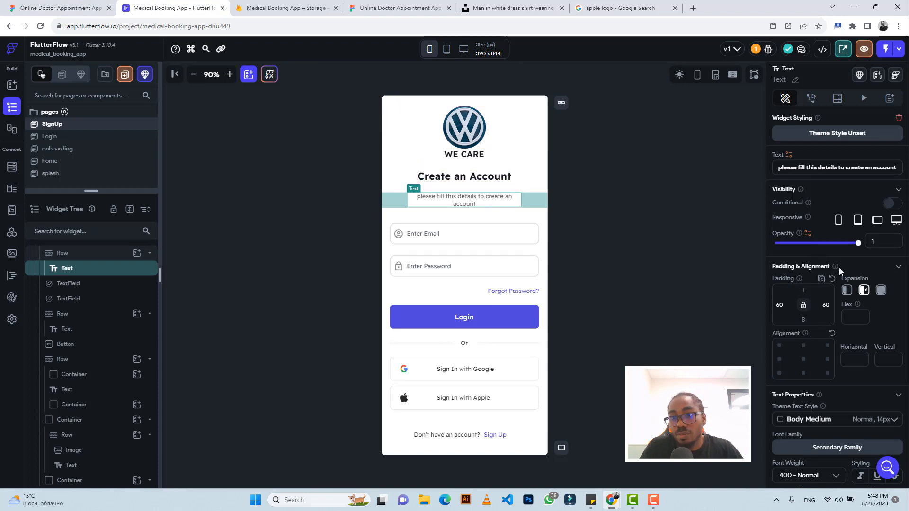
scroll(841, 268, "down", 2)
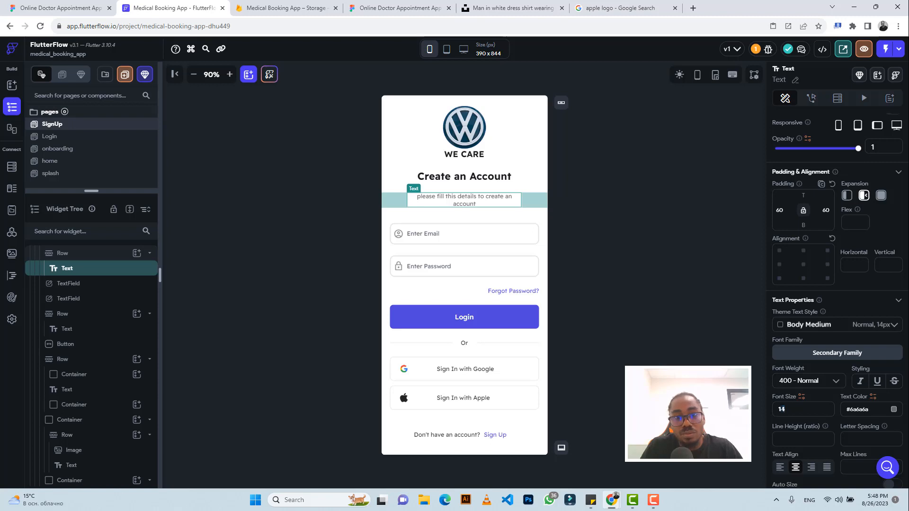
type("3")
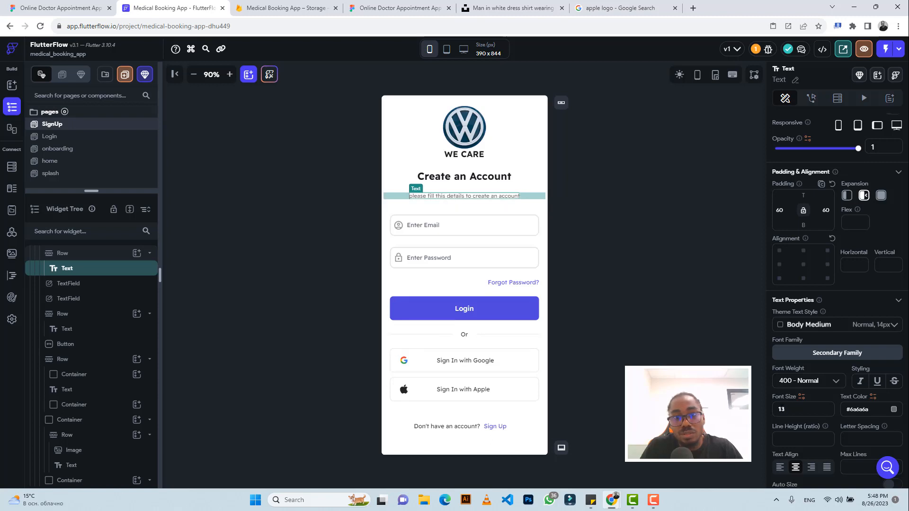
left_click(634, 192)
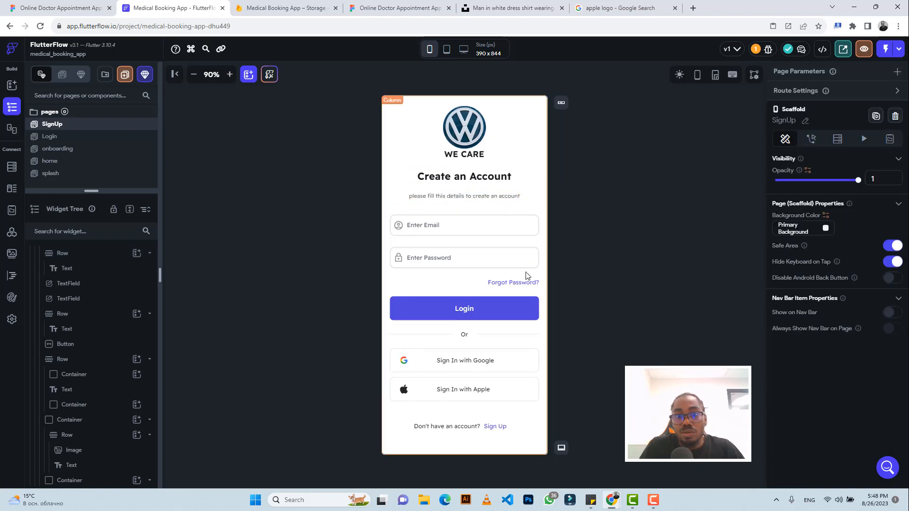
Step: Check the Sign Up frame in Figma, and in FlutterFlow duplicate the SignUp page's email text field to make a third input field
left_click(60, 6)
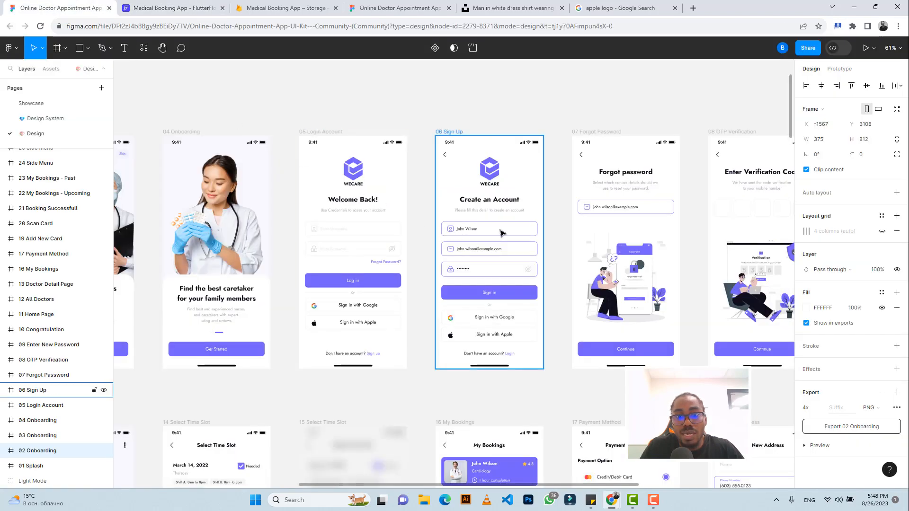
left_click(171, 8)
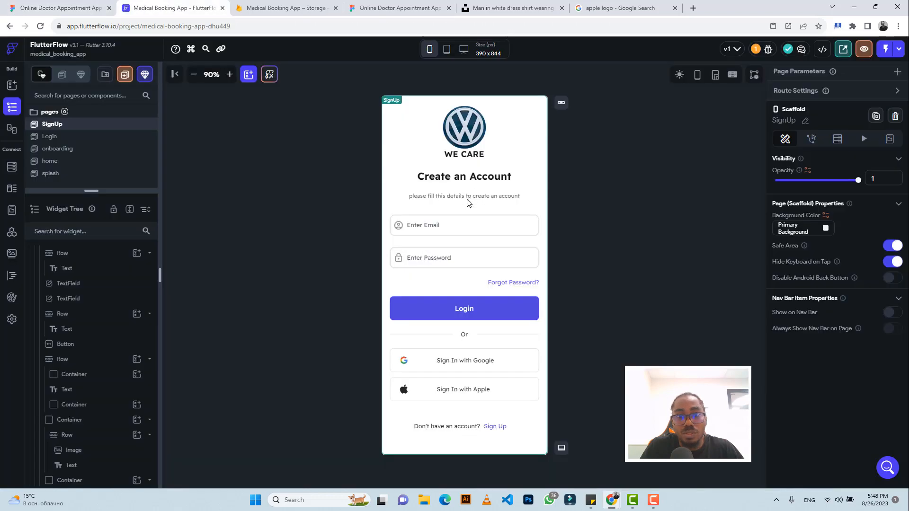
left_click(440, 233)
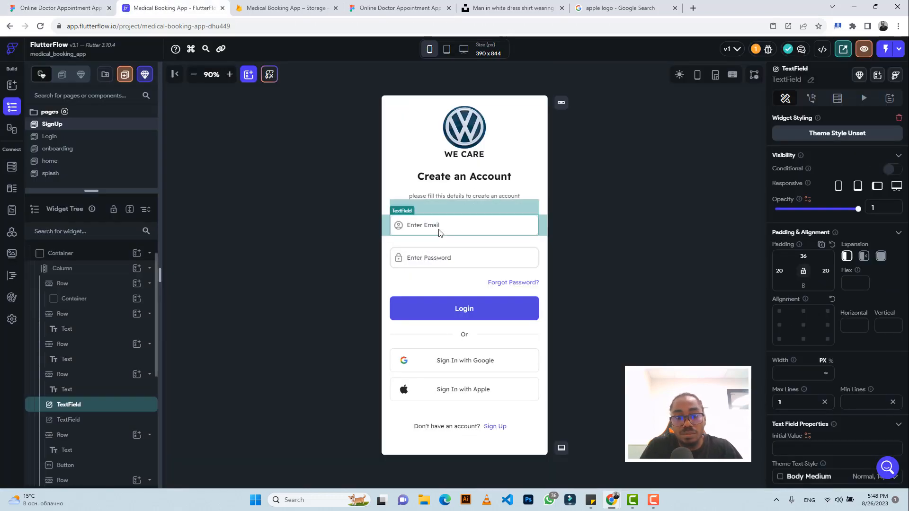
key("ctrl+d")
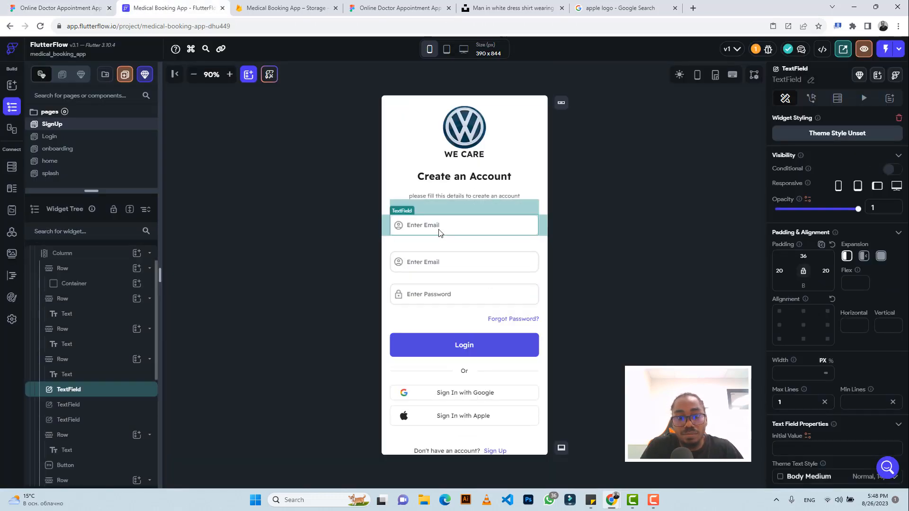
Step: Set the top padding of the second text field on the SignUp page to 12
left_click(522, 261)
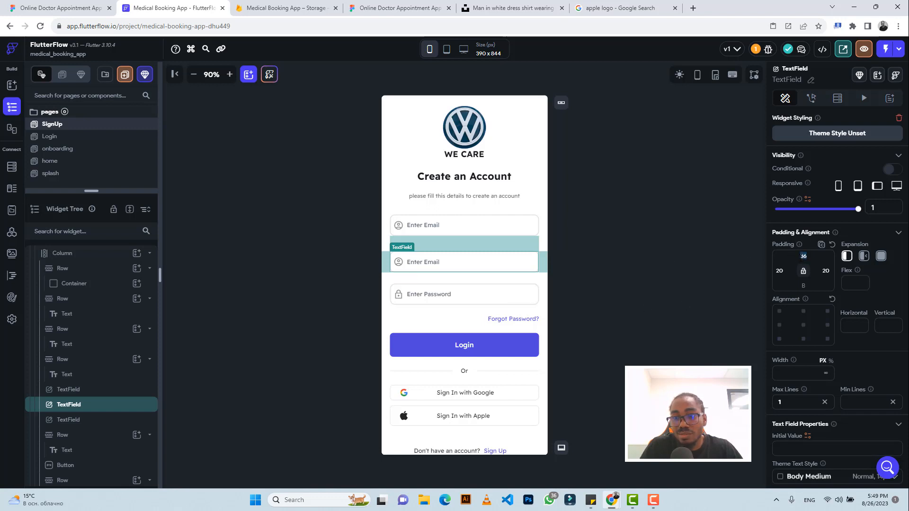
type("20")
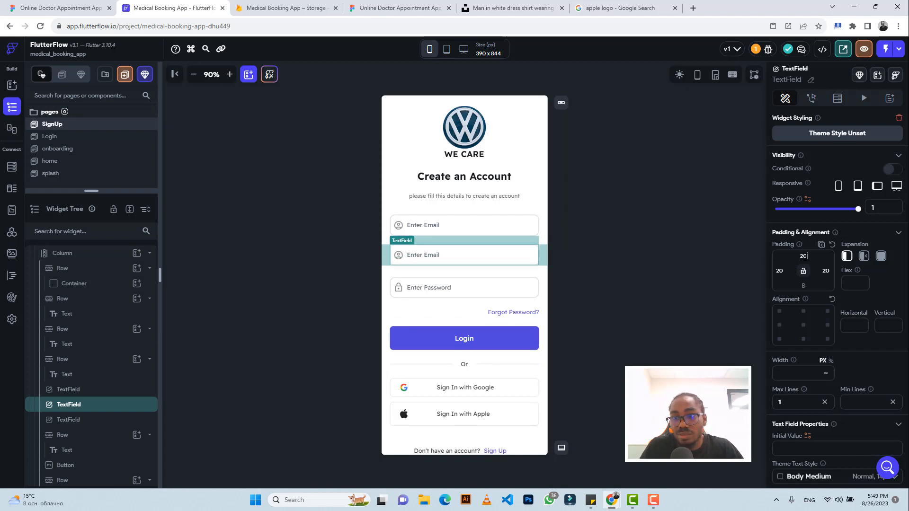
key("ctrl+a")
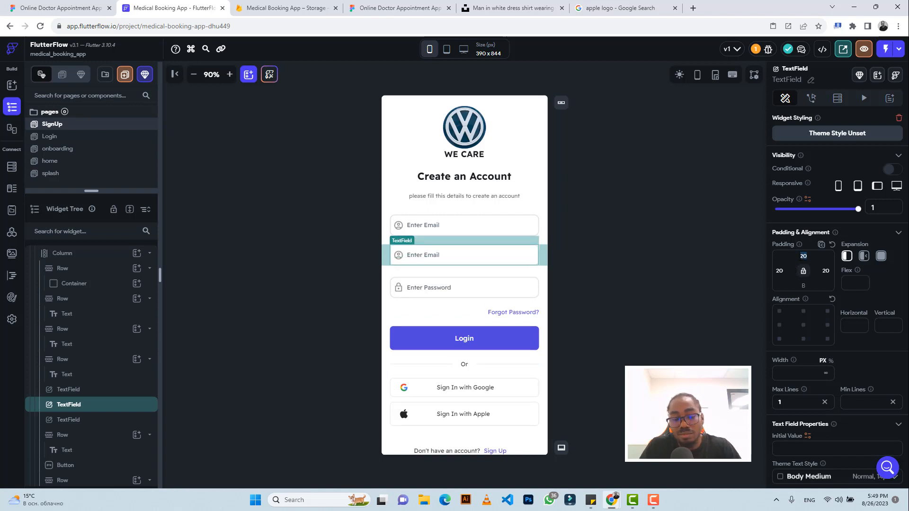
type("12")
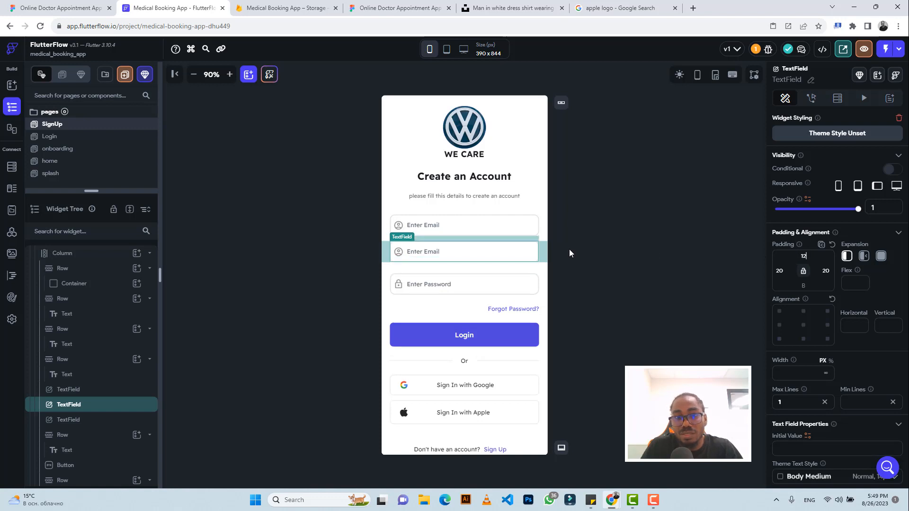
Step: Set the top padding of the password text field to 12
left_click(479, 281)
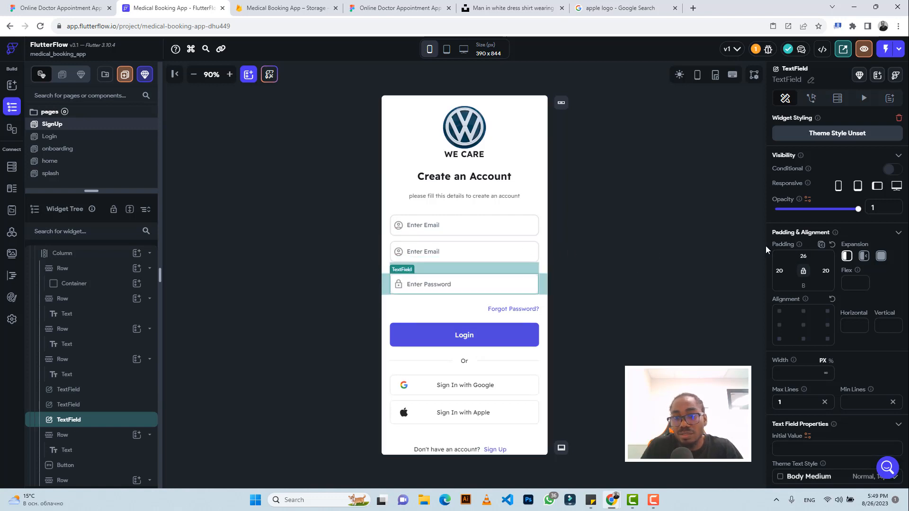
left_click_drag(807, 257, 799, 258)
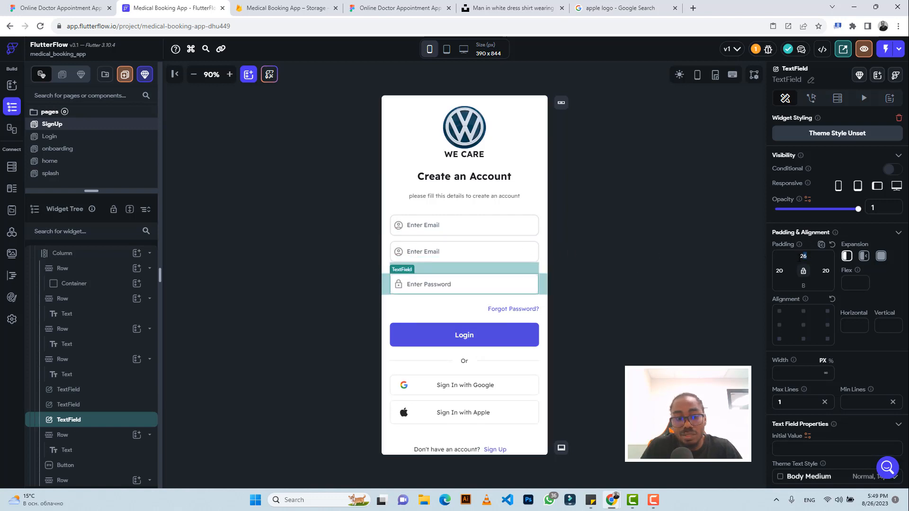
type("62")
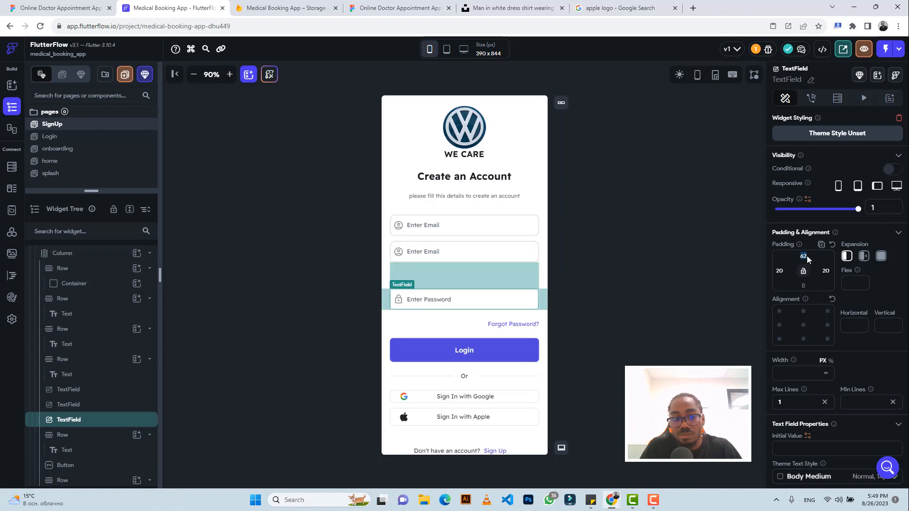
type("12")
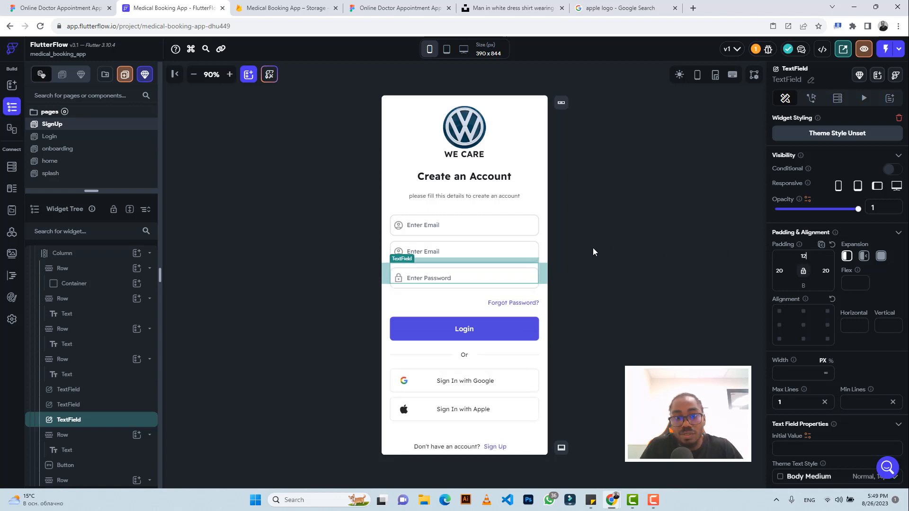
Step: Change the first text field's label to the sample full name shown in the Figma Sign Up frame
left_click(425, 230)
scroll(839, 336, "down", 3)
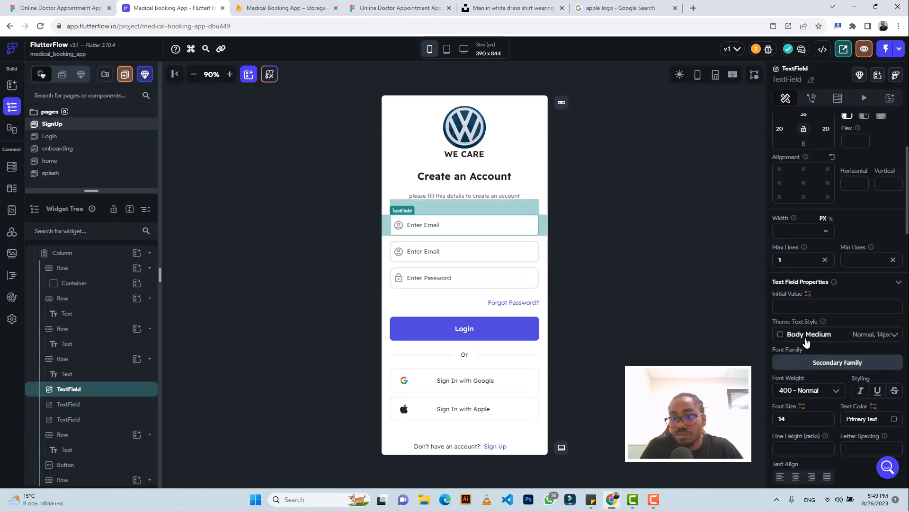
scroll(805, 341, "down", 3)
left_click(67, 7)
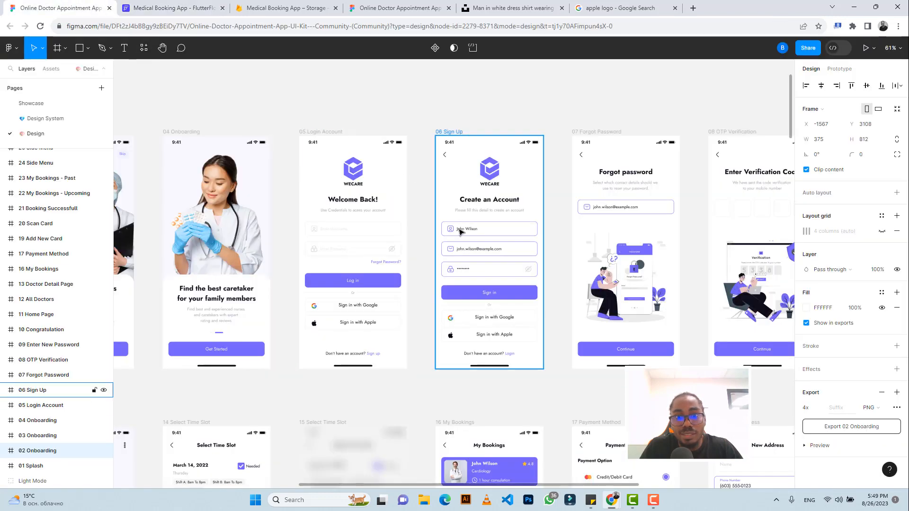
left_click(170, 8)
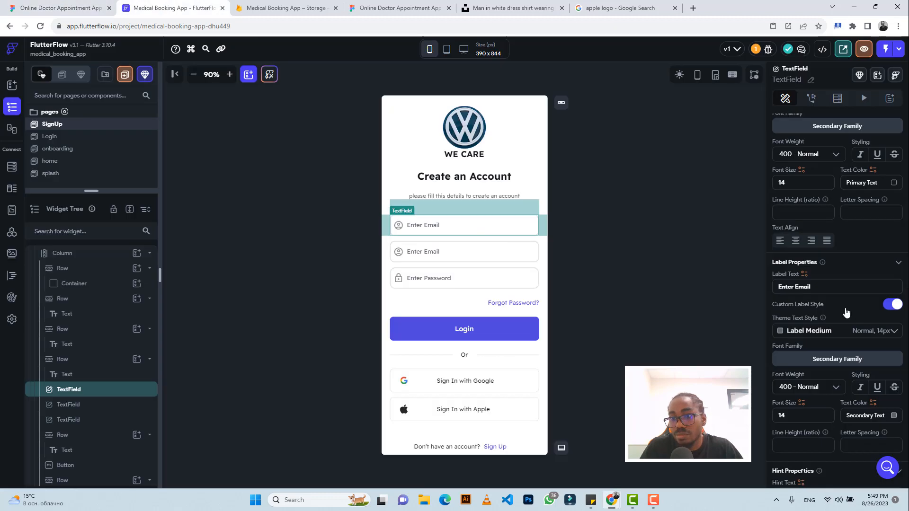
scroll(846, 312, "down", 3)
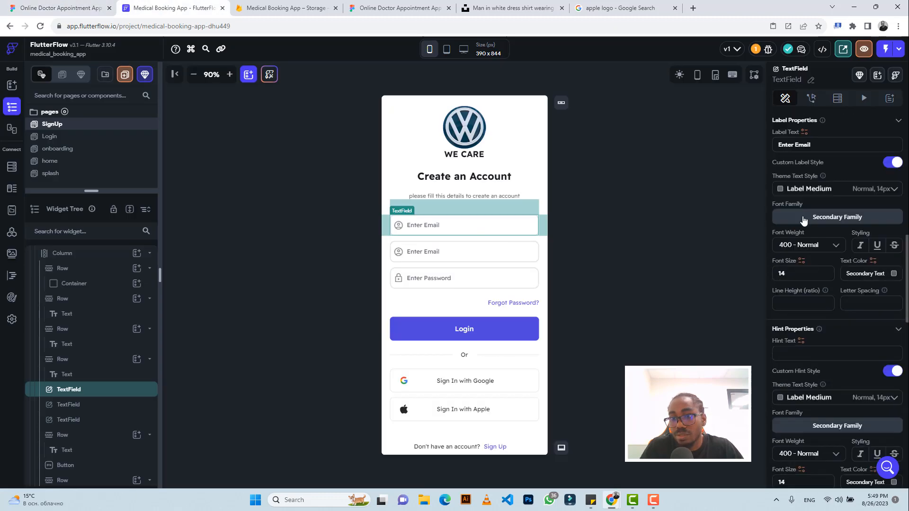
triple_click(792, 143)
type("J")
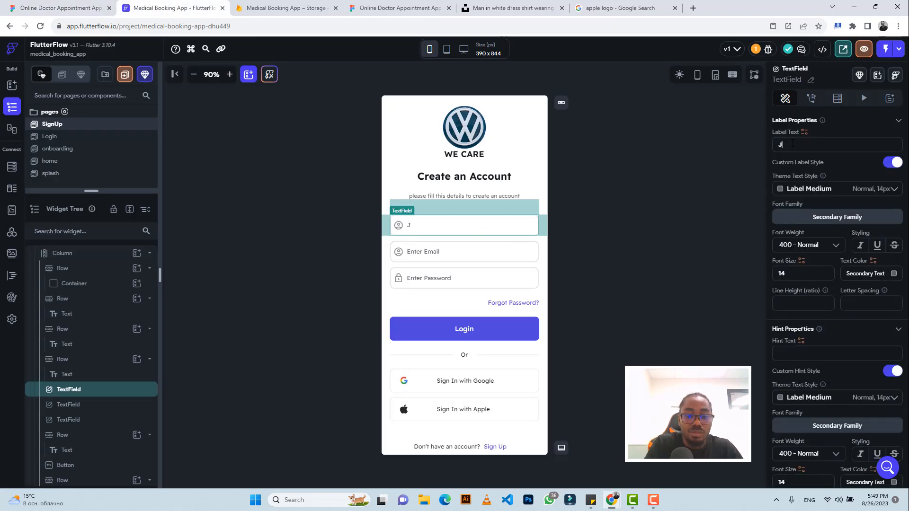
type("ohn Wilson")
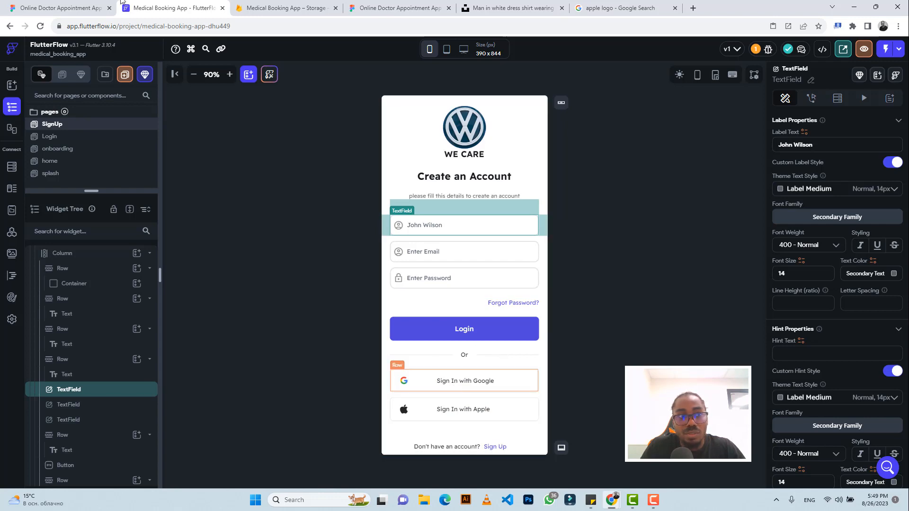
Step: Compare with the Figma Sign Up frame and set the top padding of the full name text field to 26
left_click(95, 8)
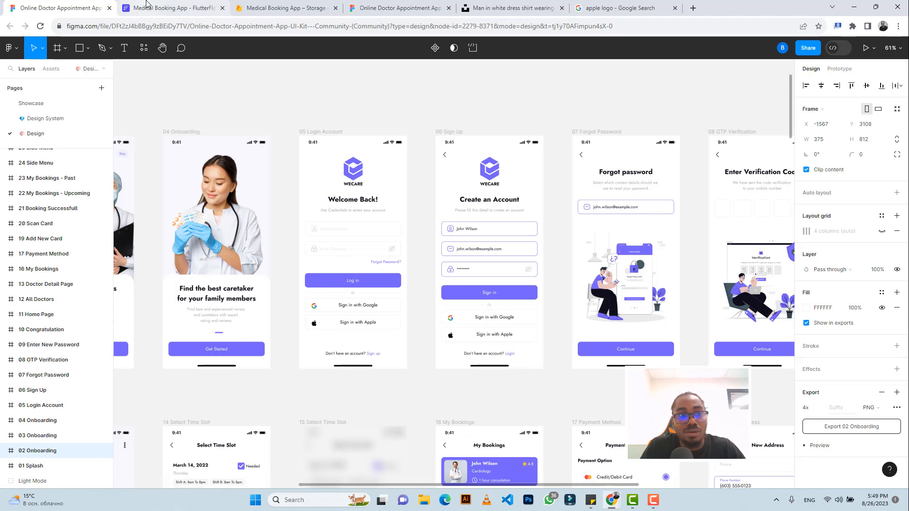
left_click(147, 5)
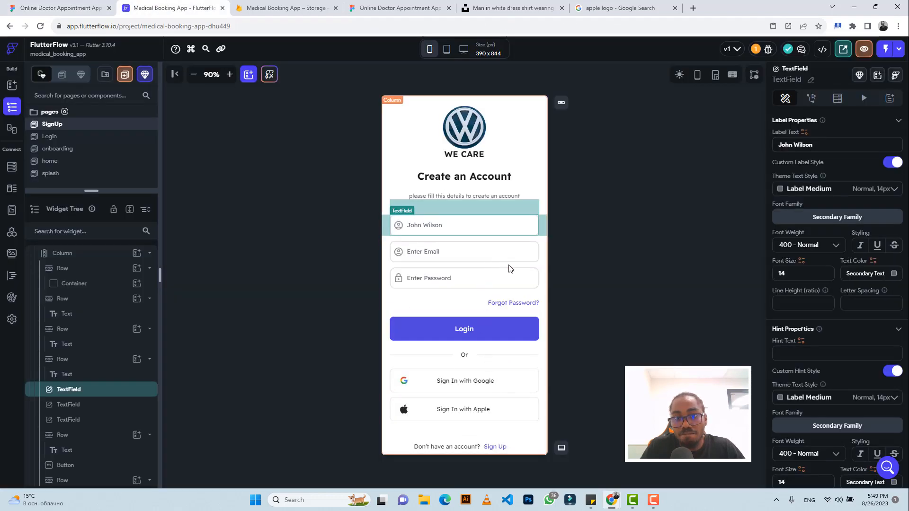
scroll(810, 197, "up", 4)
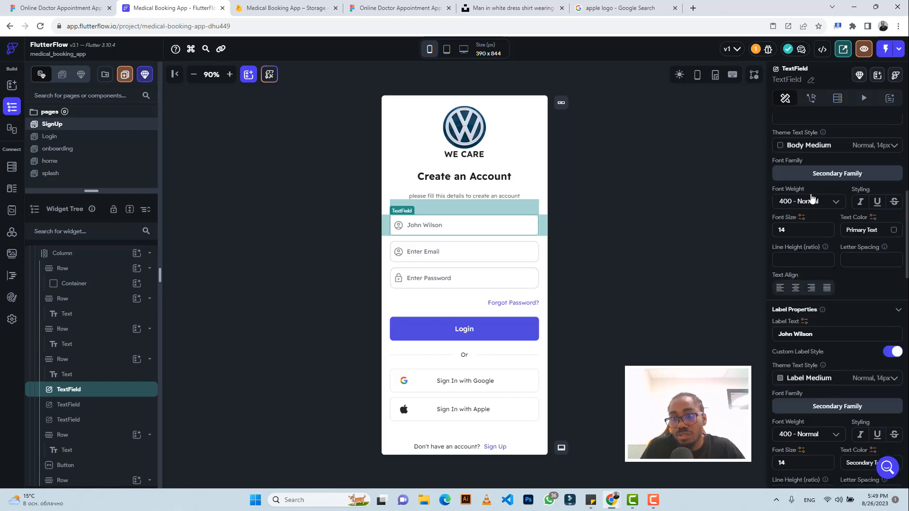
scroll(811, 198, "up", 1)
scroll(796, 180, "up", 6)
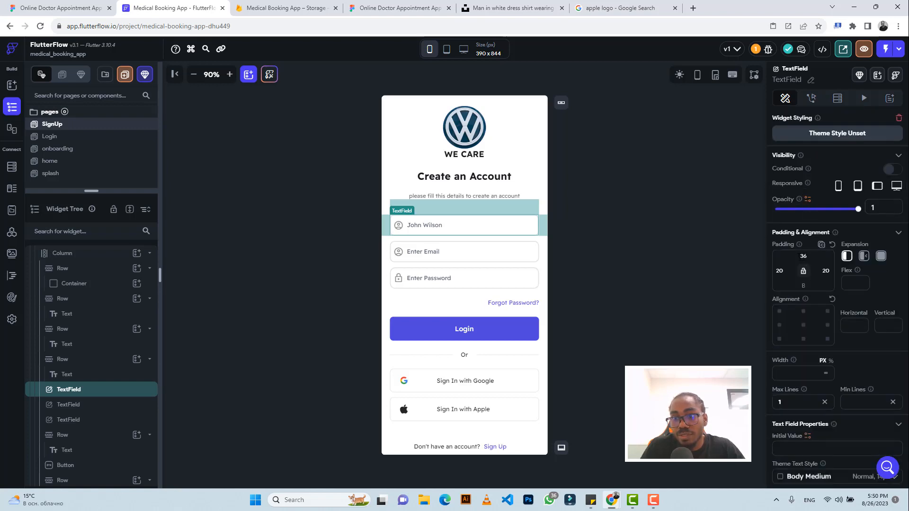
type("26")
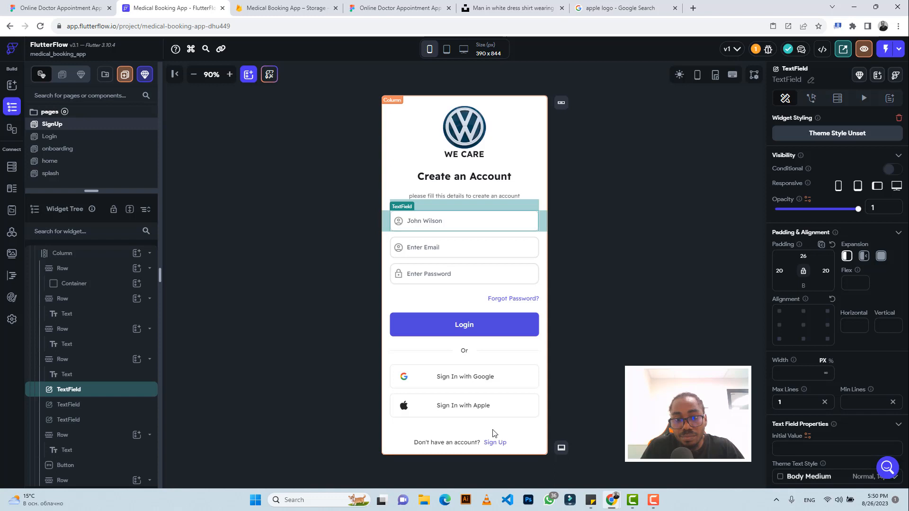
Step: Change the account question below the Apple sign-in option to "Have an account?"
left_click(515, 445)
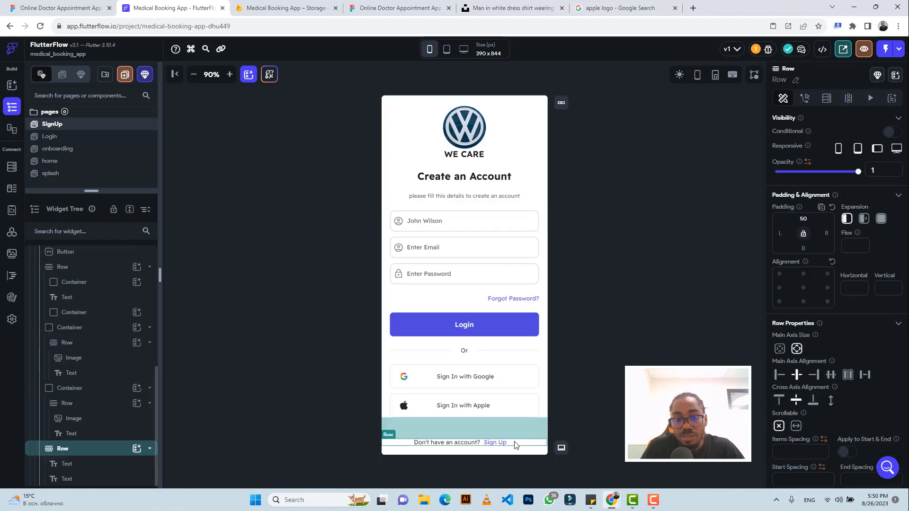
left_click(463, 447)
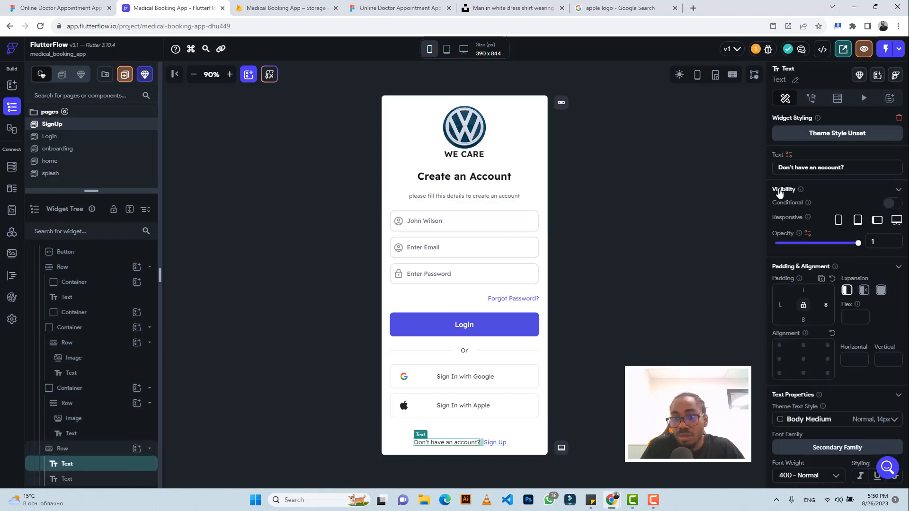
left_click(798, 168)
key("BackSpace")
key("BackSpace")
key("BackSpace")
key("BackSpace")
key("BackSpace")
key("BackSpace")
key("BackSpace")
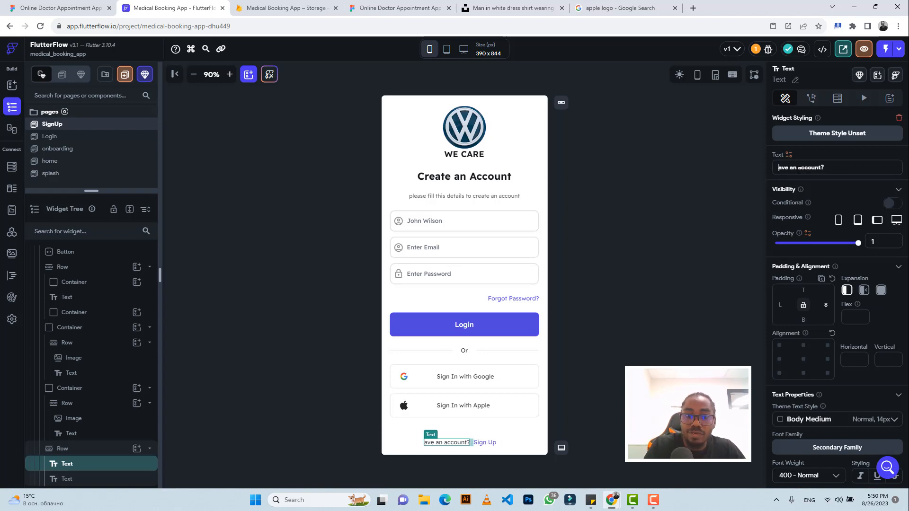
type("H")
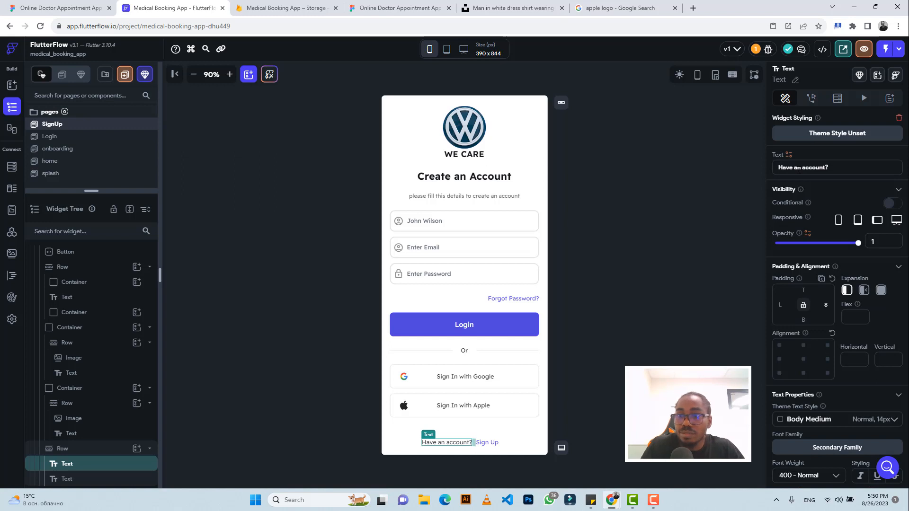
Step: Change the link text beside the account question to "Sign In"
left_click(486, 444)
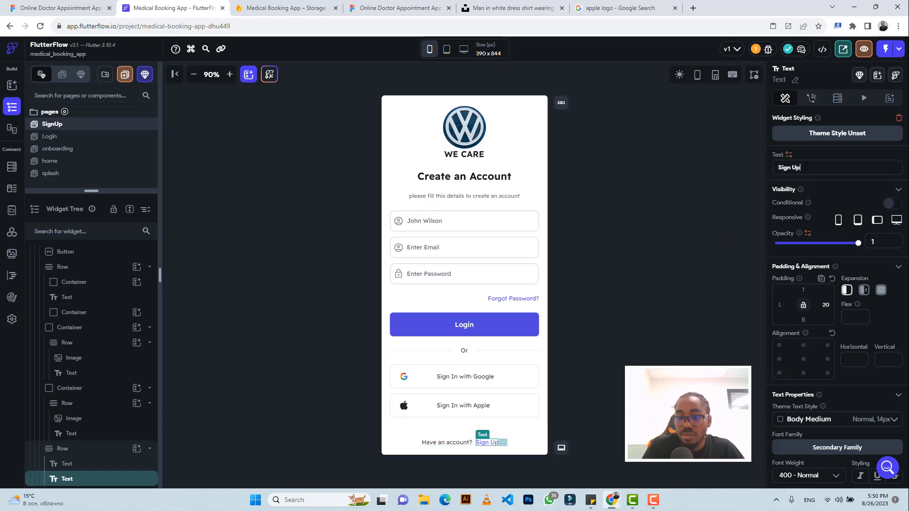
key("BackSpace")
key("BackSpace")
key("BackSpace")
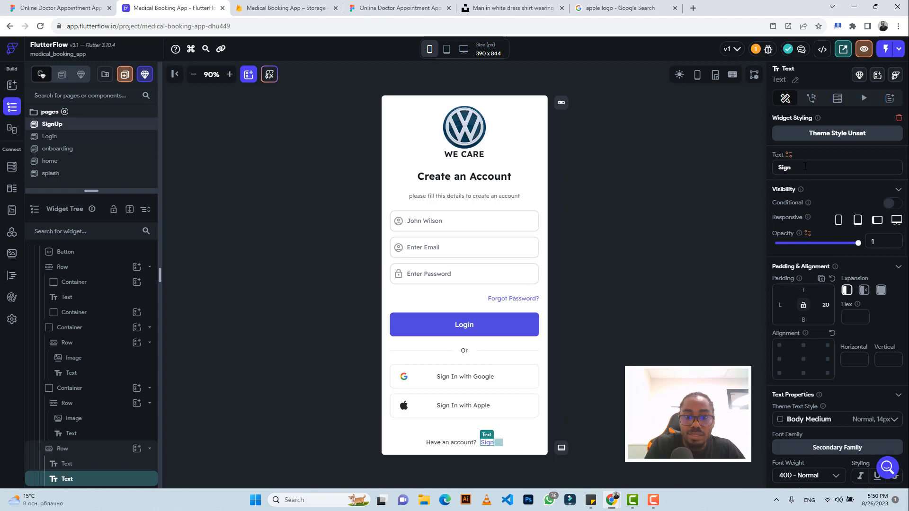
type("In")
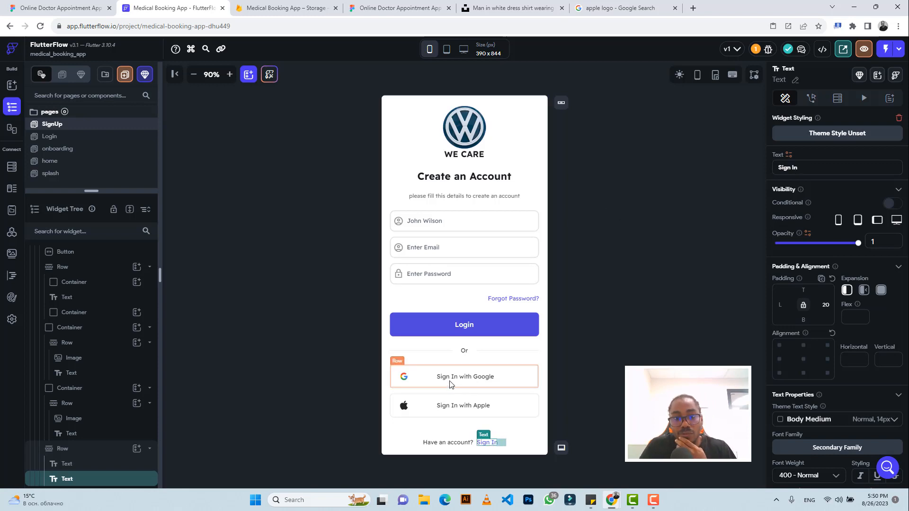
Step: Change the text of the SignUp page's main button to "Create Account"
left_click(469, 327)
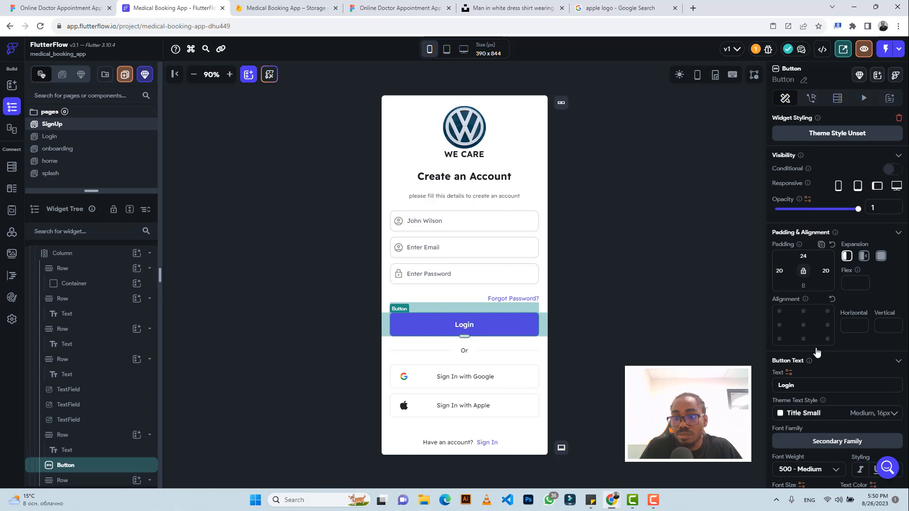
double_click(782, 386)
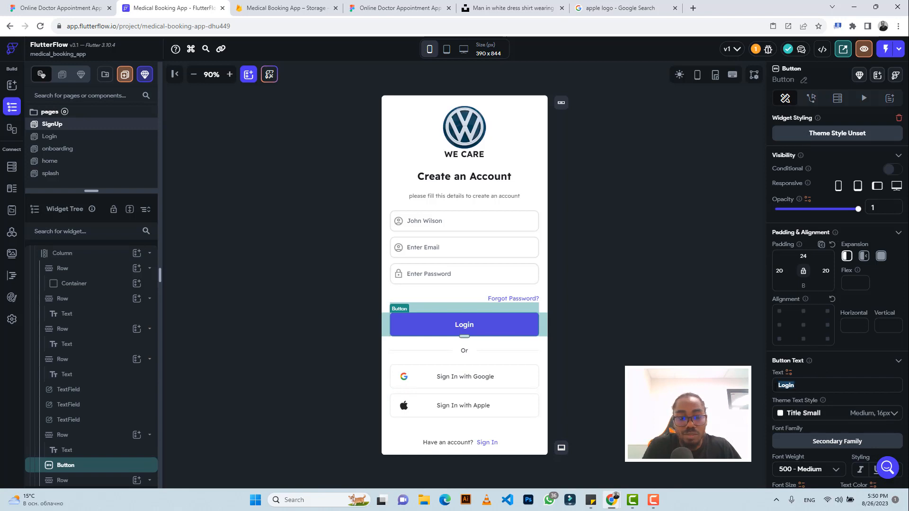
type("Creat")
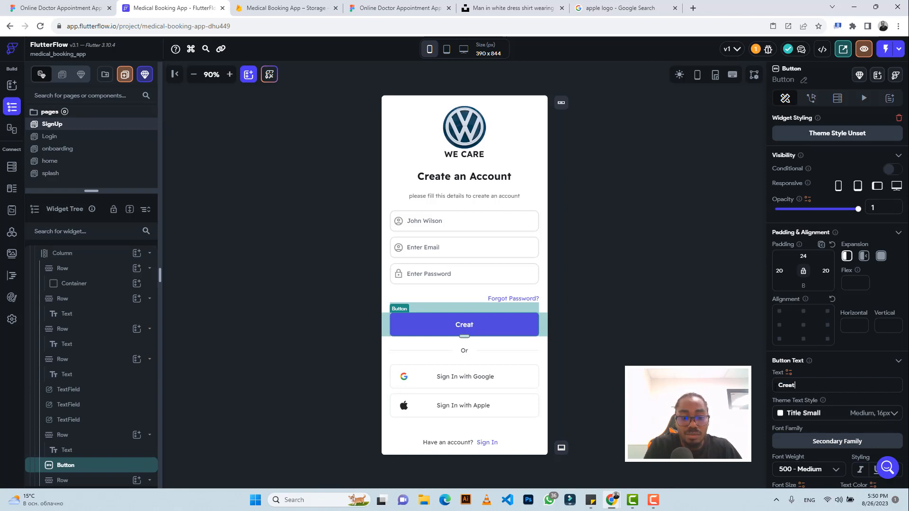
type("e Account")
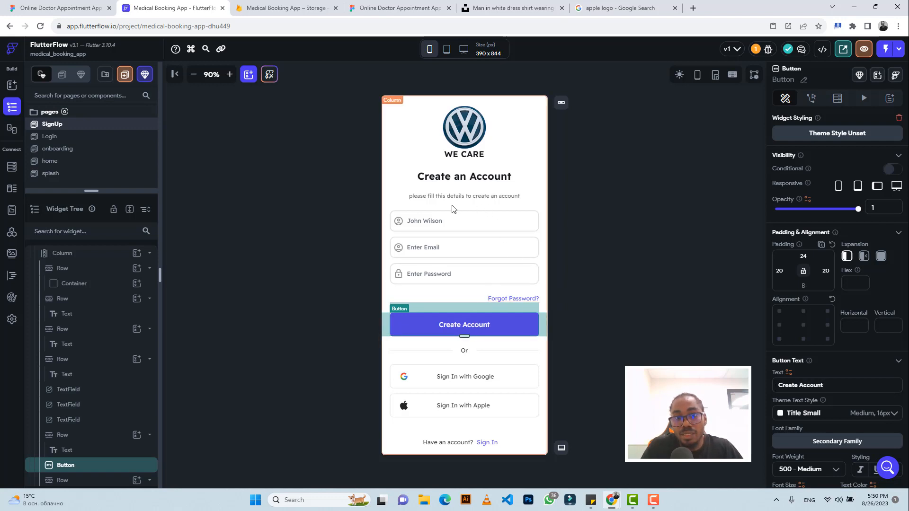
Step: Capitalize the first letter of the SignUp page's subtitle so it reads "Please fill this details to create an account"
left_click(422, 197)
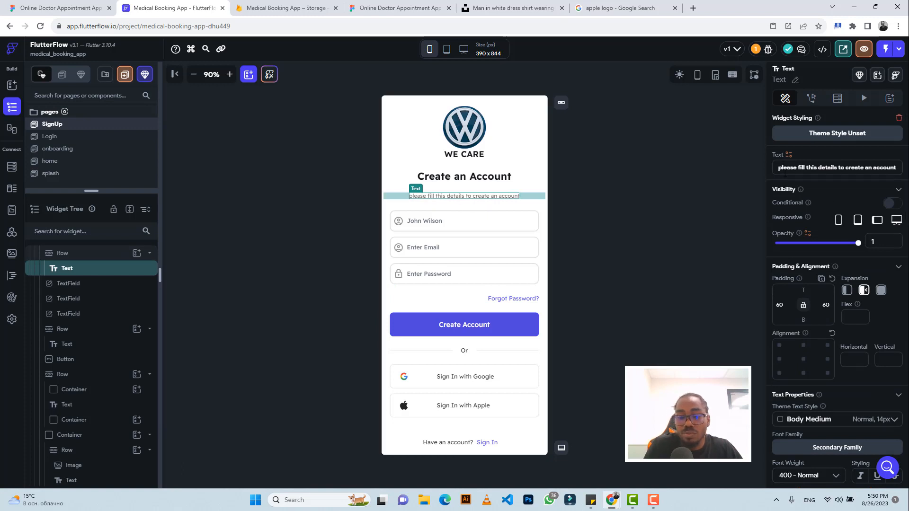
key("BackSpace")
type("P")
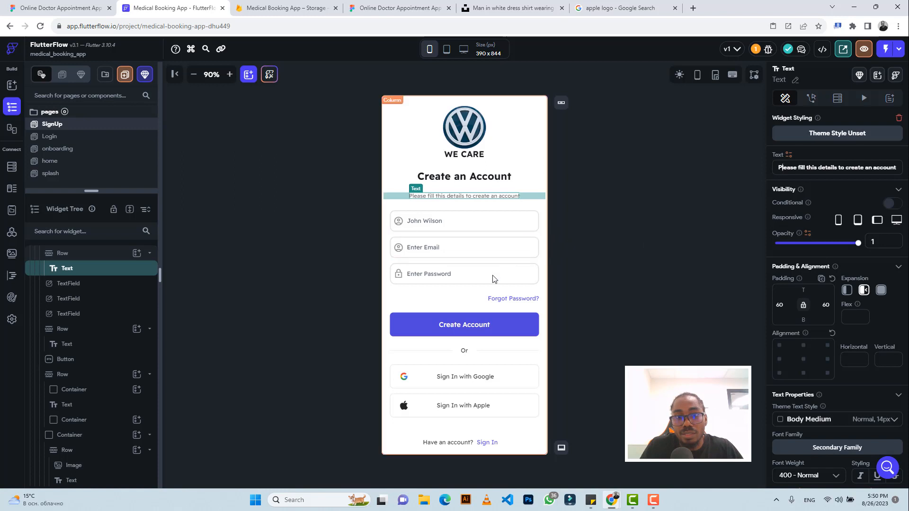
Step: Enable Password Field on the SignUp page's password text field, with the hide-password icon in the Alternate color at size 20
left_click(461, 280)
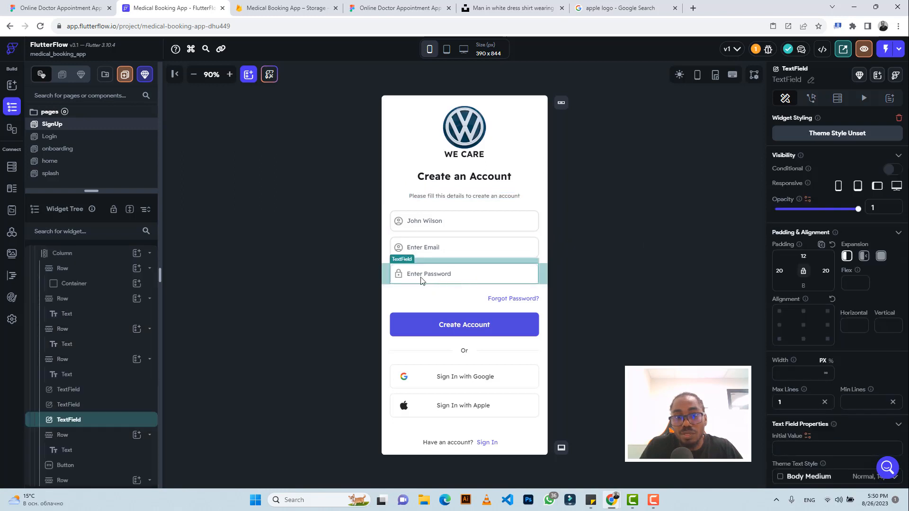
scroll(806, 289, "down", 10)
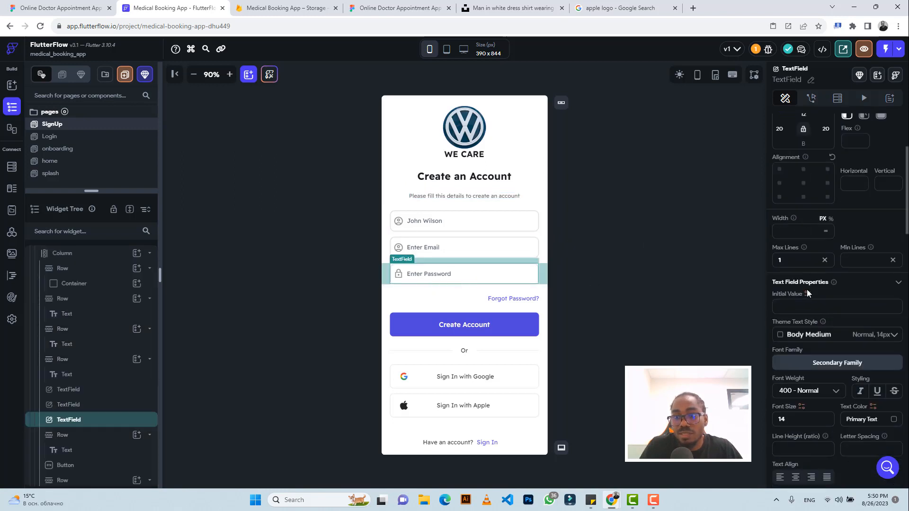
scroll(808, 295, "down", 10)
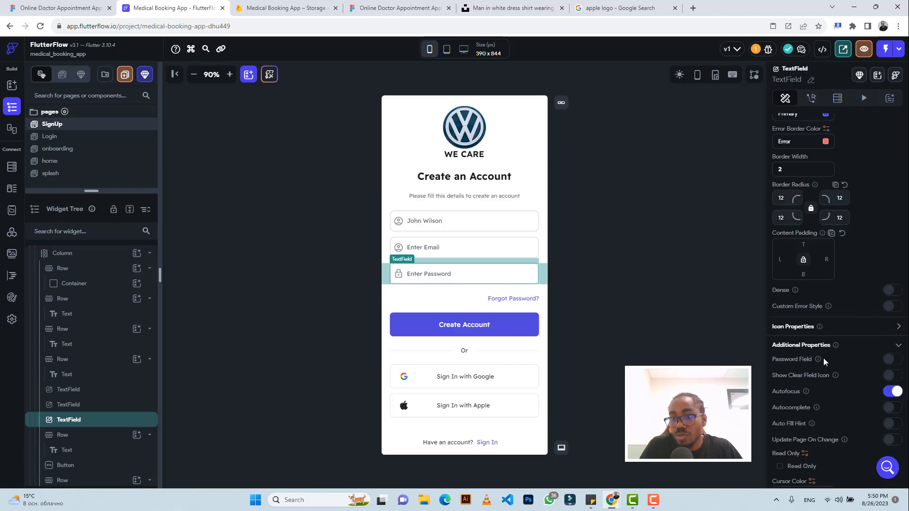
left_click(893, 361)
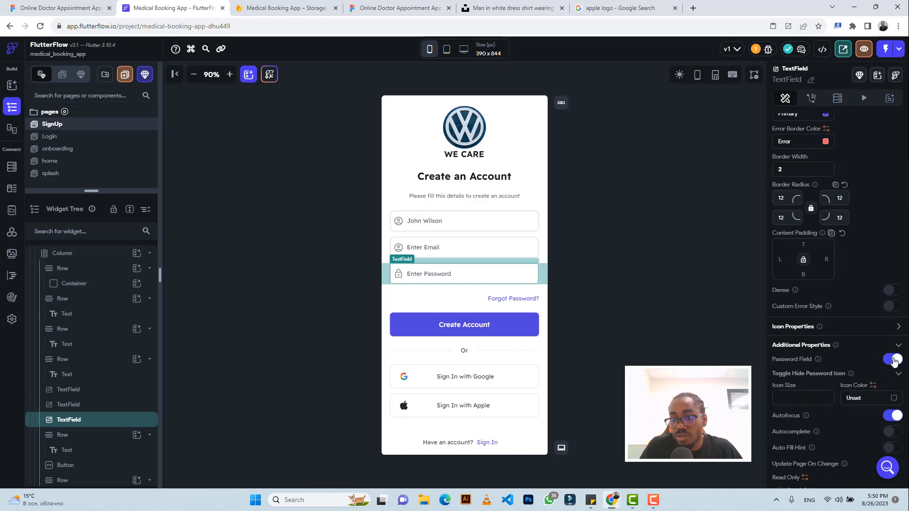
left_click(893, 398)
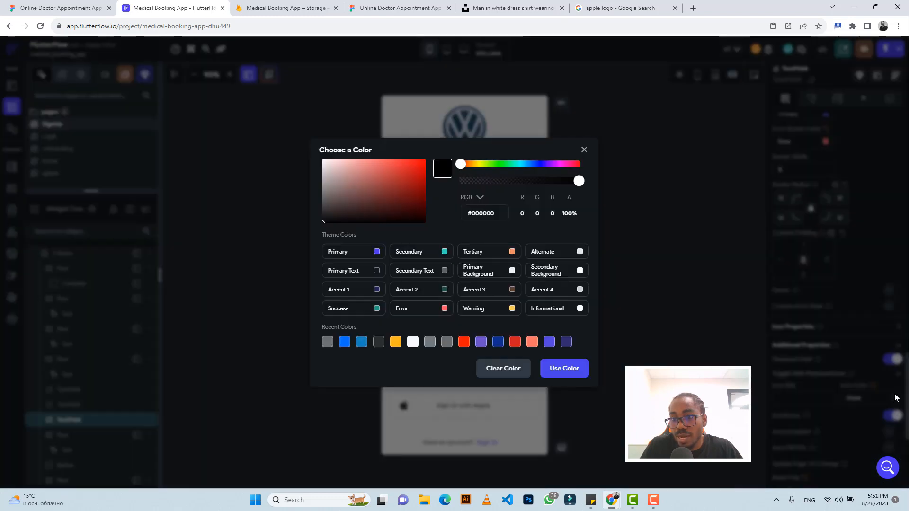
left_click(580, 254)
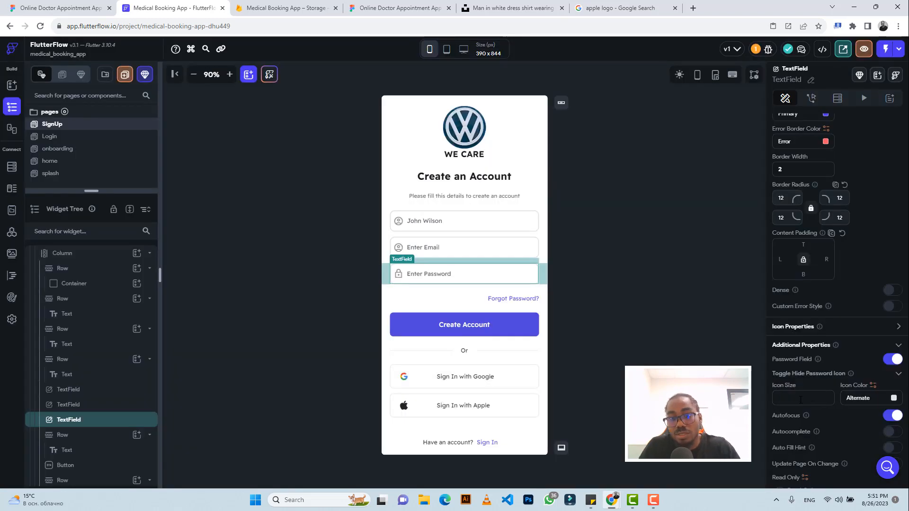
left_click(799, 400)
type("20")
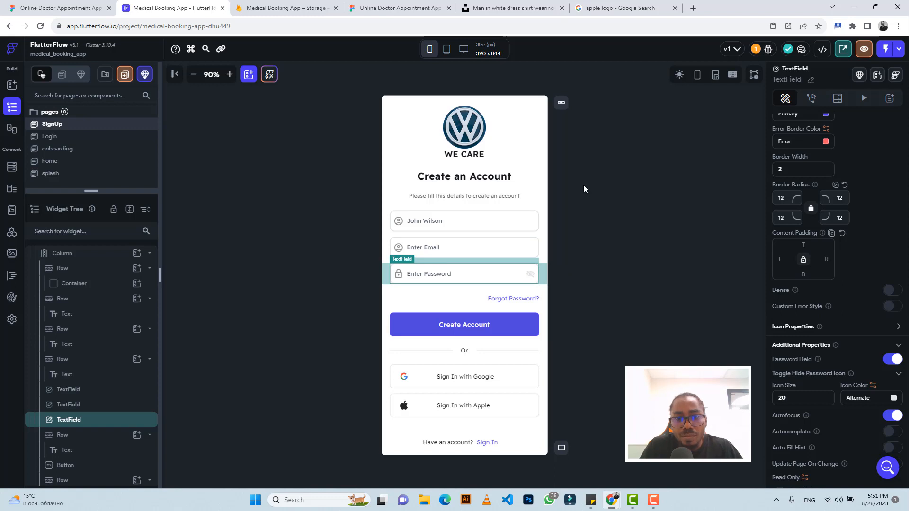
Step: Open the Login page and set the top padding of its password text field to 12
left_click(56, 138)
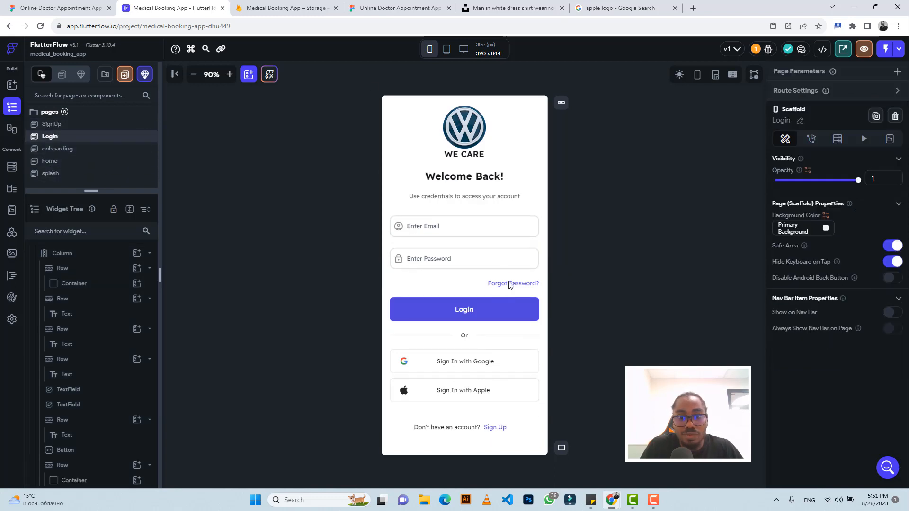
left_click(490, 259)
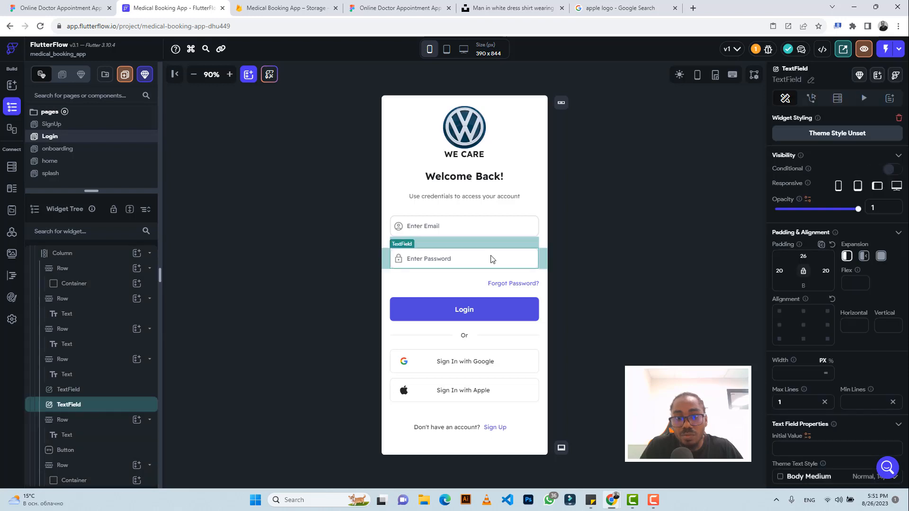
double_click(803, 256)
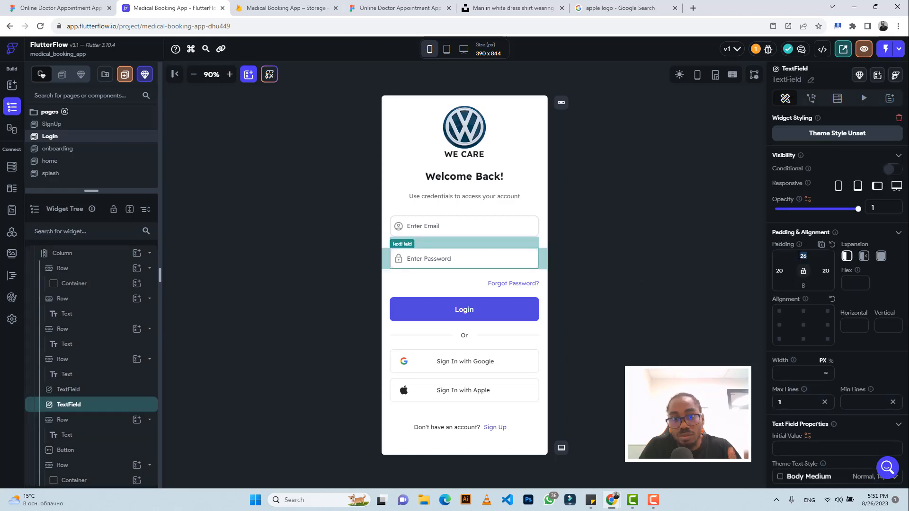
type("12")
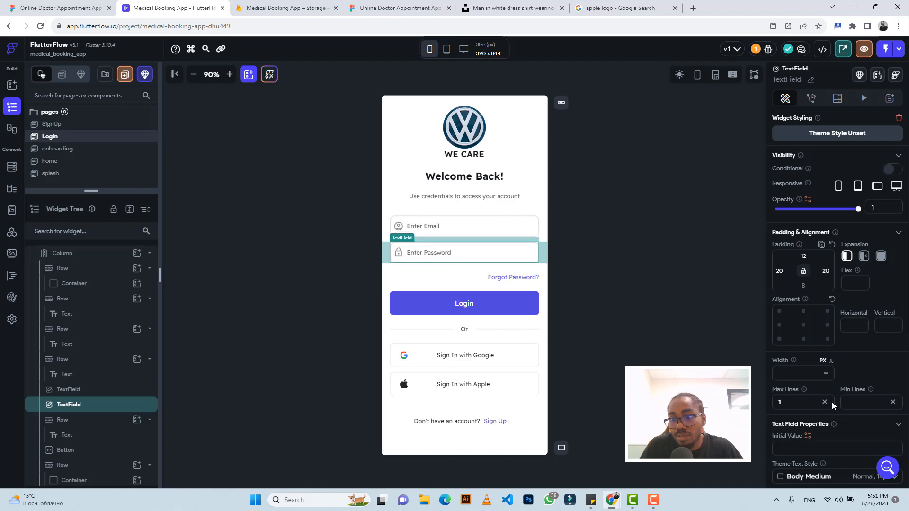
Step: Enable Password Field on the Login page's password text field, with the hide-password icon in the Alternate color at size 24
scroll(832, 397, "down", 1)
scroll(833, 386, "down", 7)
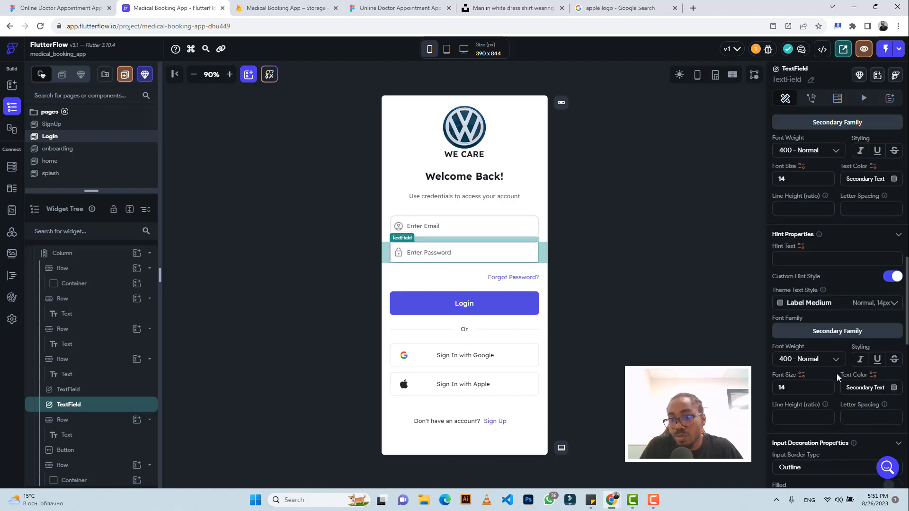
scroll(853, 381, "down", 10)
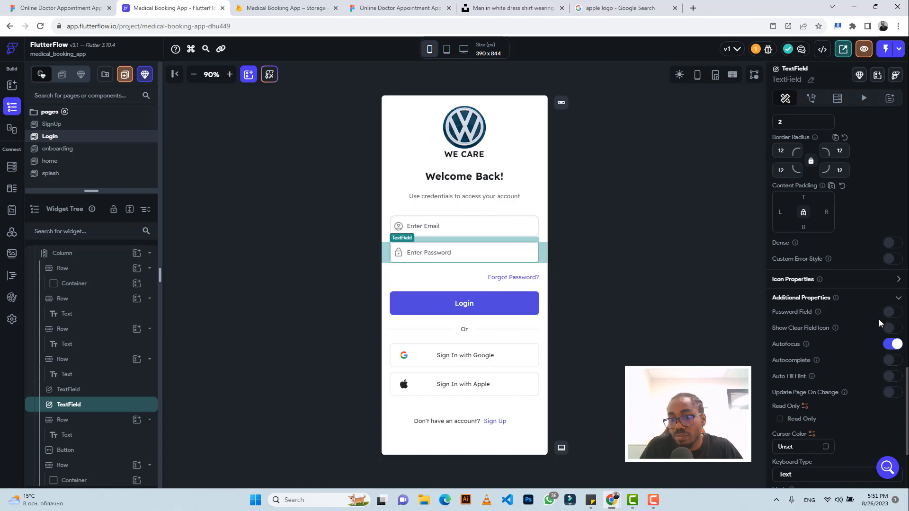
left_click(892, 312)
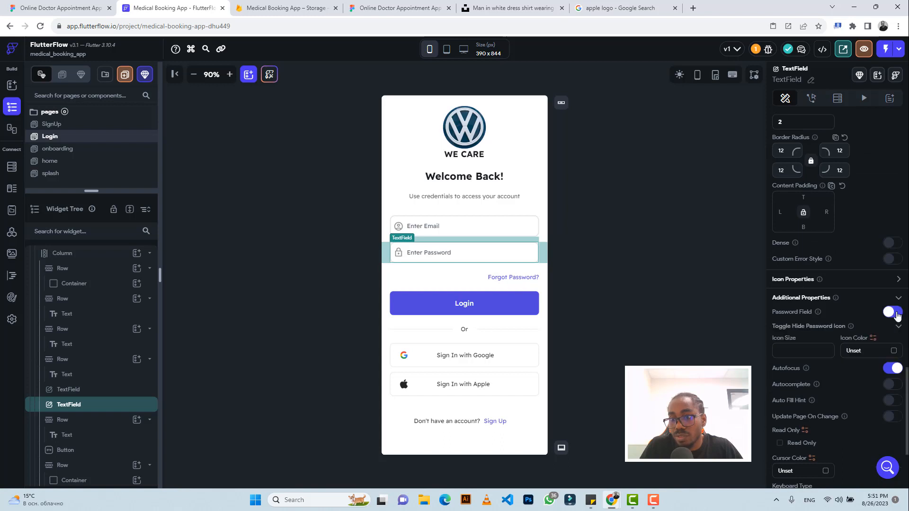
left_click(894, 351)
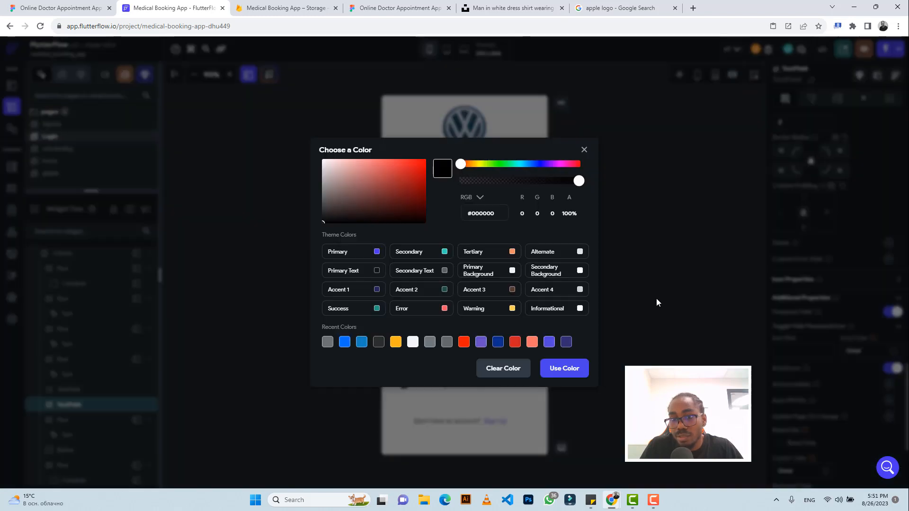
left_click(579, 252)
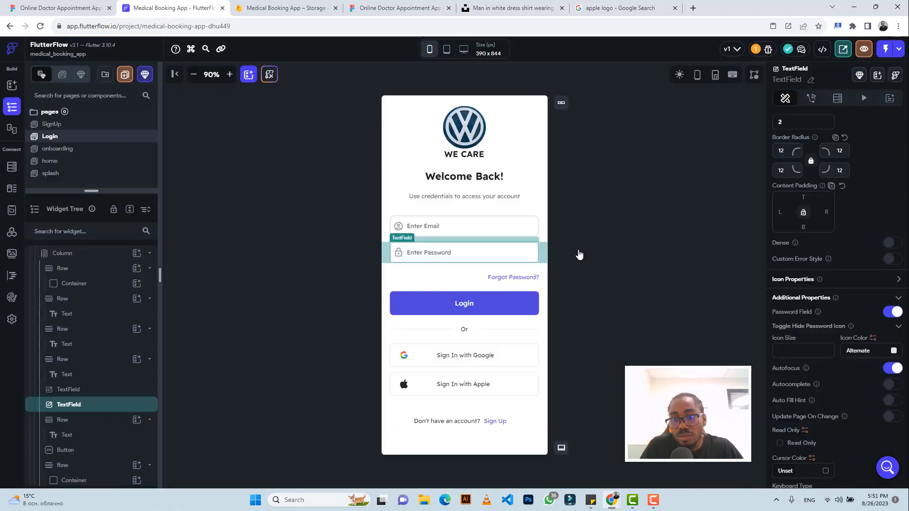
left_click(810, 349)
type("24")
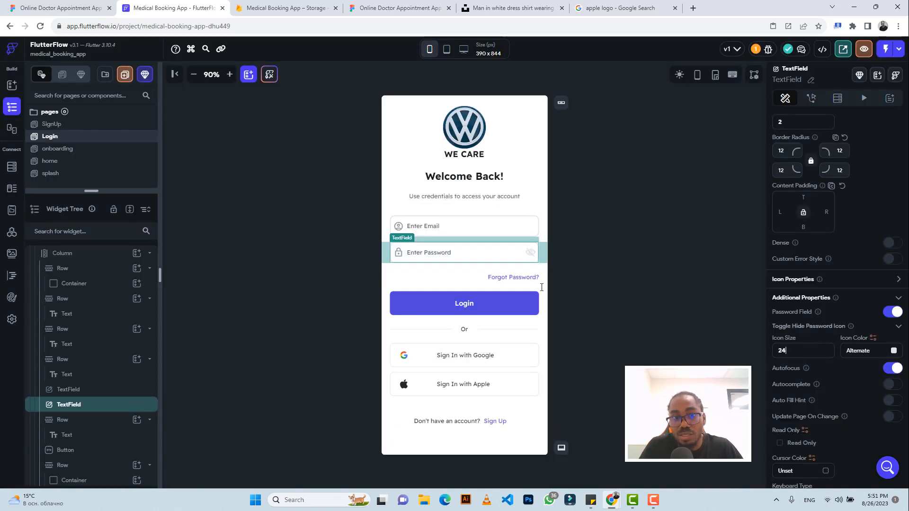
Step: Return to the SignUp page and set the hide-password icon size of its password text field to 24
left_click(66, 124)
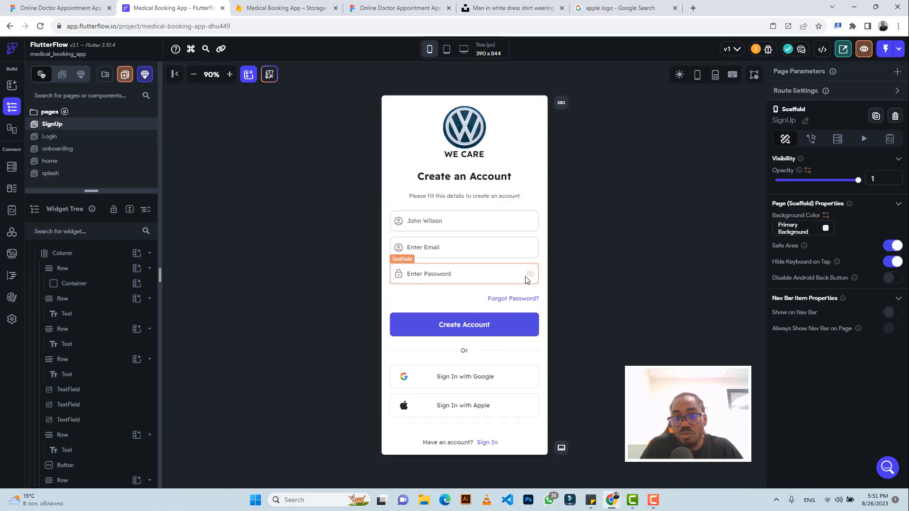
left_click(564, 280)
scroll(811, 278, "down", 8)
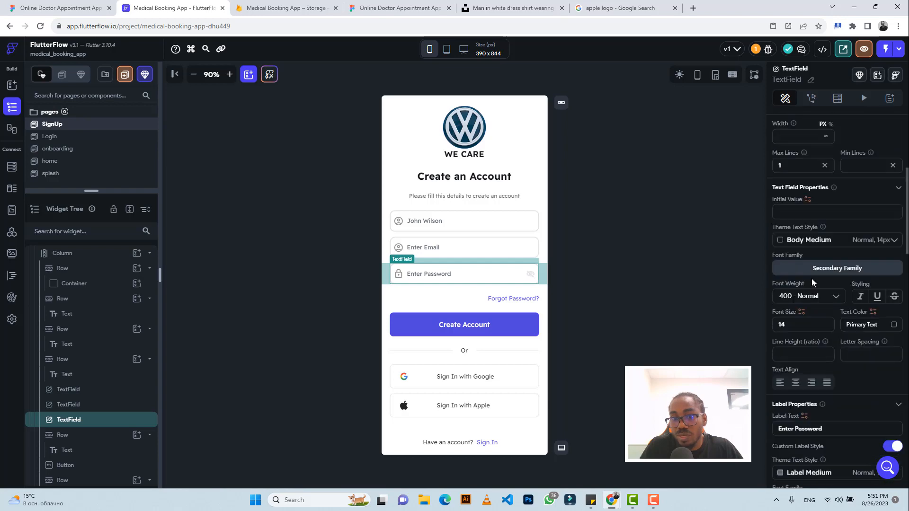
scroll(811, 278, "down", 10)
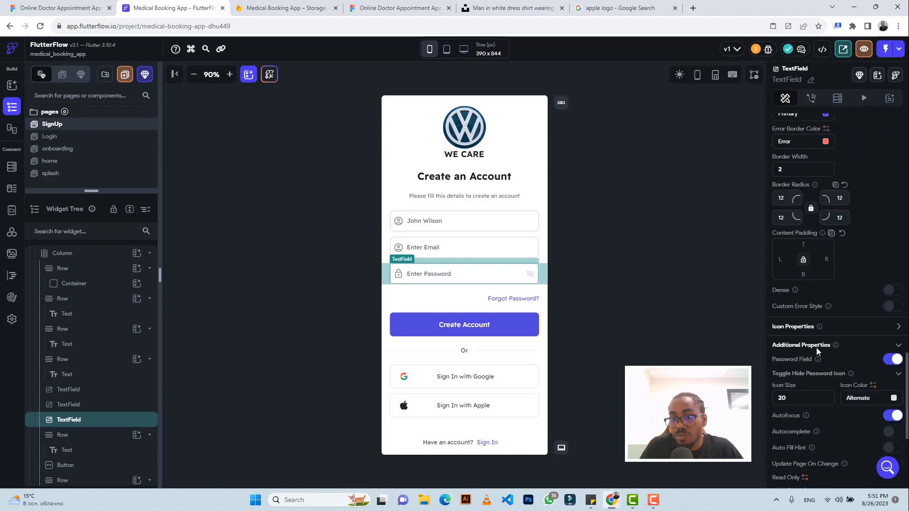
double_click(781, 398)
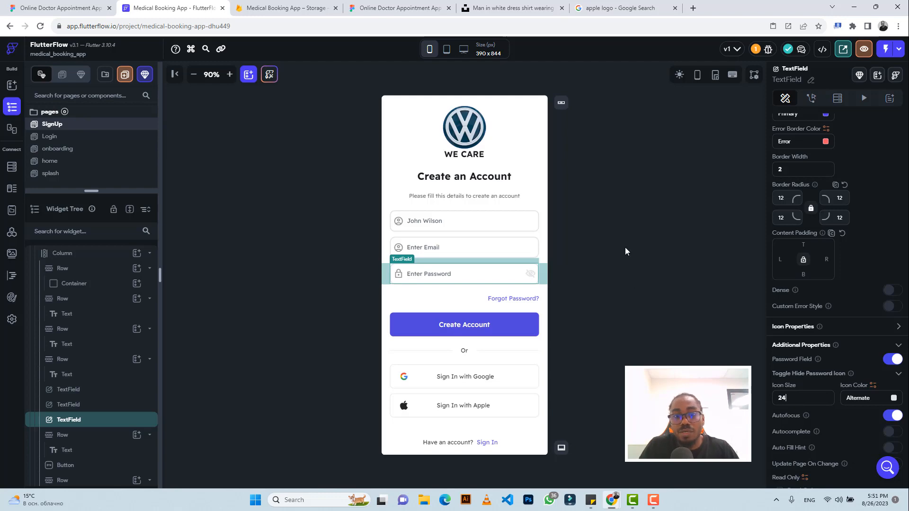
left_click(592, 178)
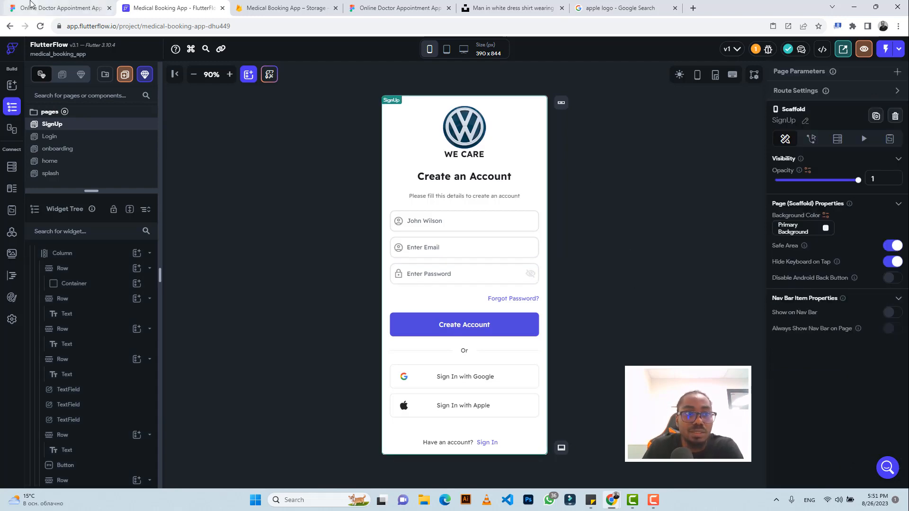
Step: Switch to the Figma design and examine the Sign Up frame, the password recovery frames and the 11 Home Page frame
left_click(56, 8)
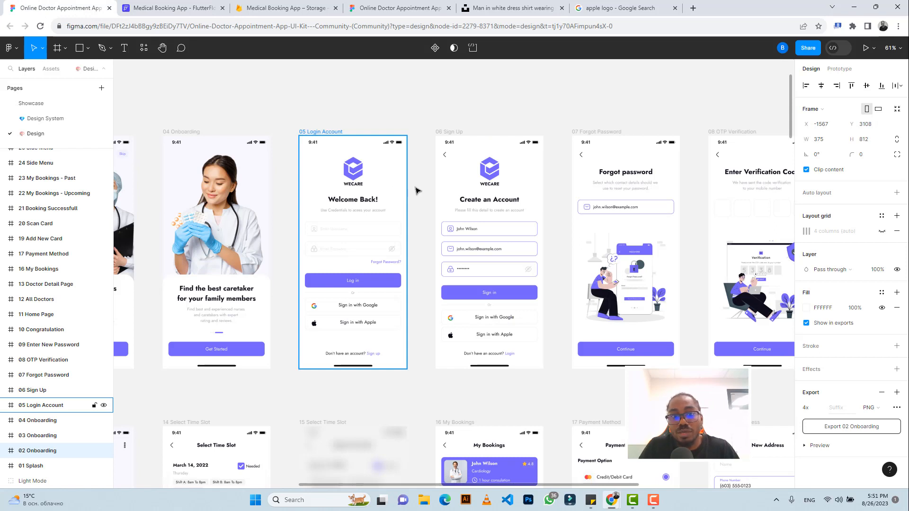
left_click(458, 170)
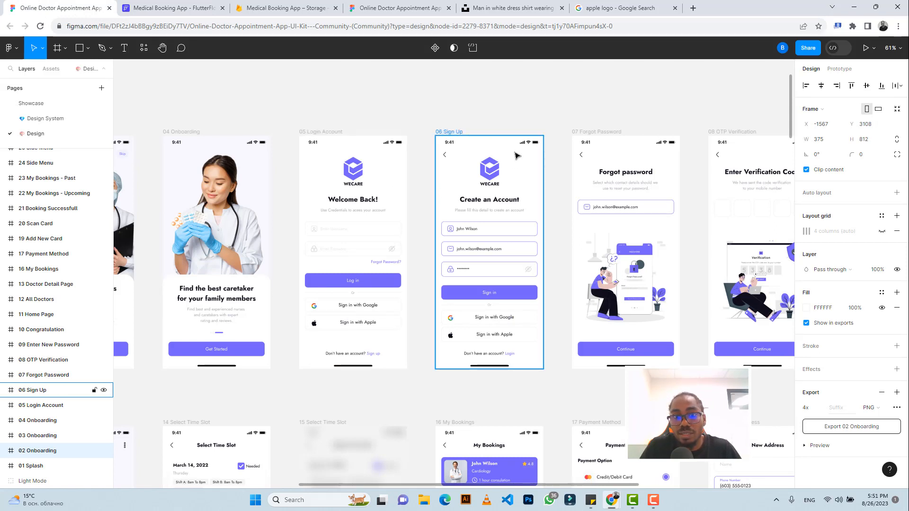
scroll(498, 154, "right", 5)
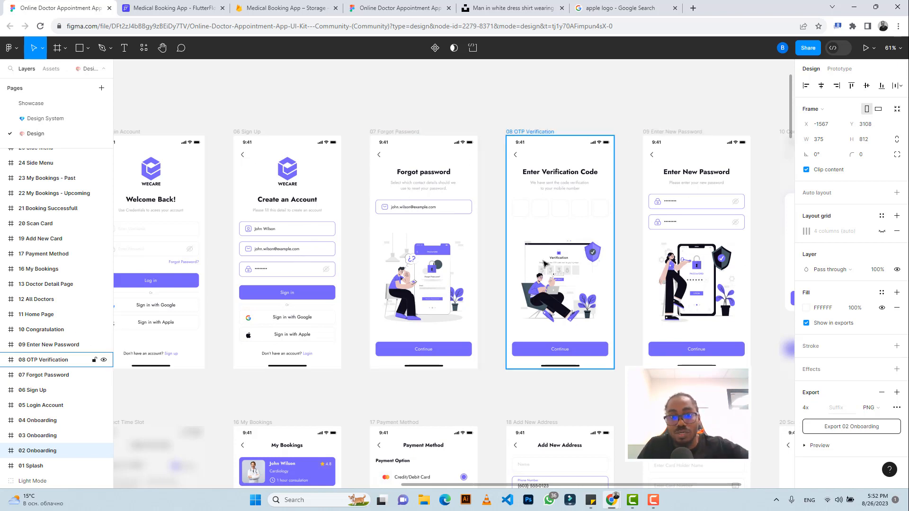
scroll(542, 262, "down", 5)
scroll(542, 263, "left", 3)
scroll(542, 263, "down", 2)
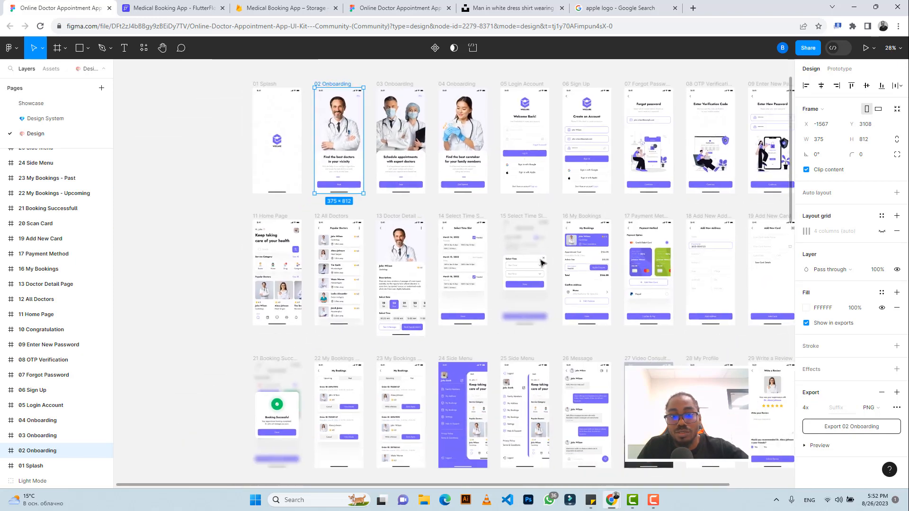
scroll(541, 262, "down", 2)
scroll(540, 262, "left", 1)
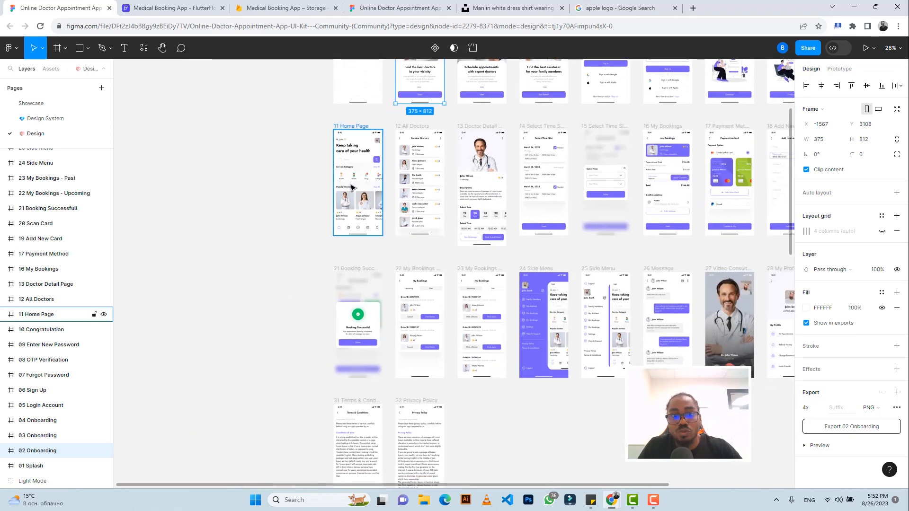
scroll(357, 204, "up", 3)
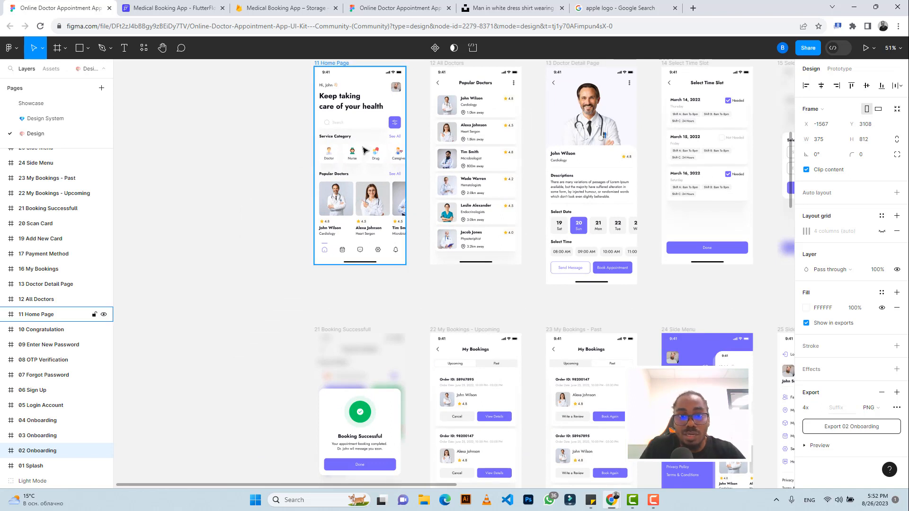
scroll(367, 142, "up", 3)
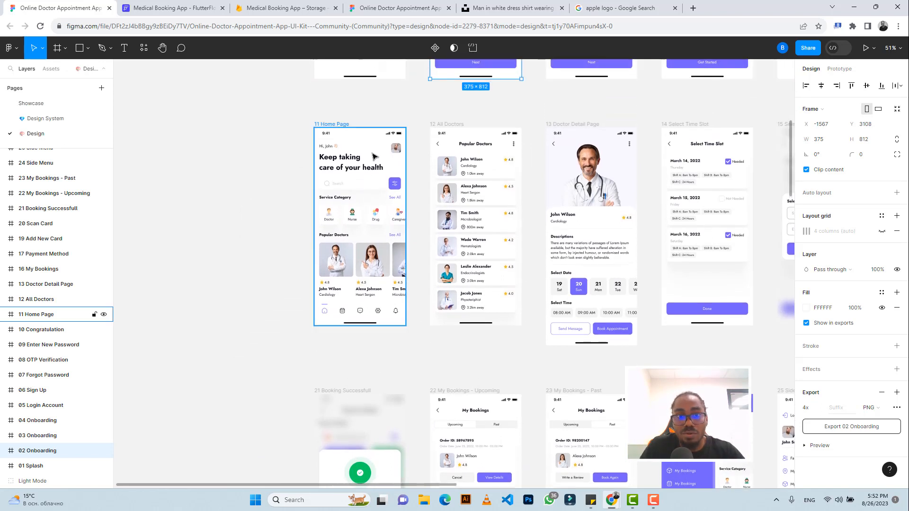
scroll(375, 165, "up", 5)
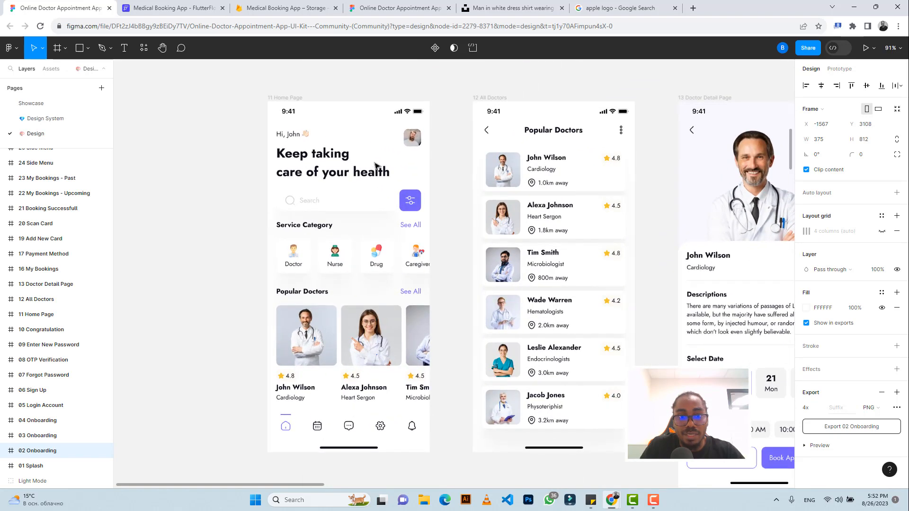